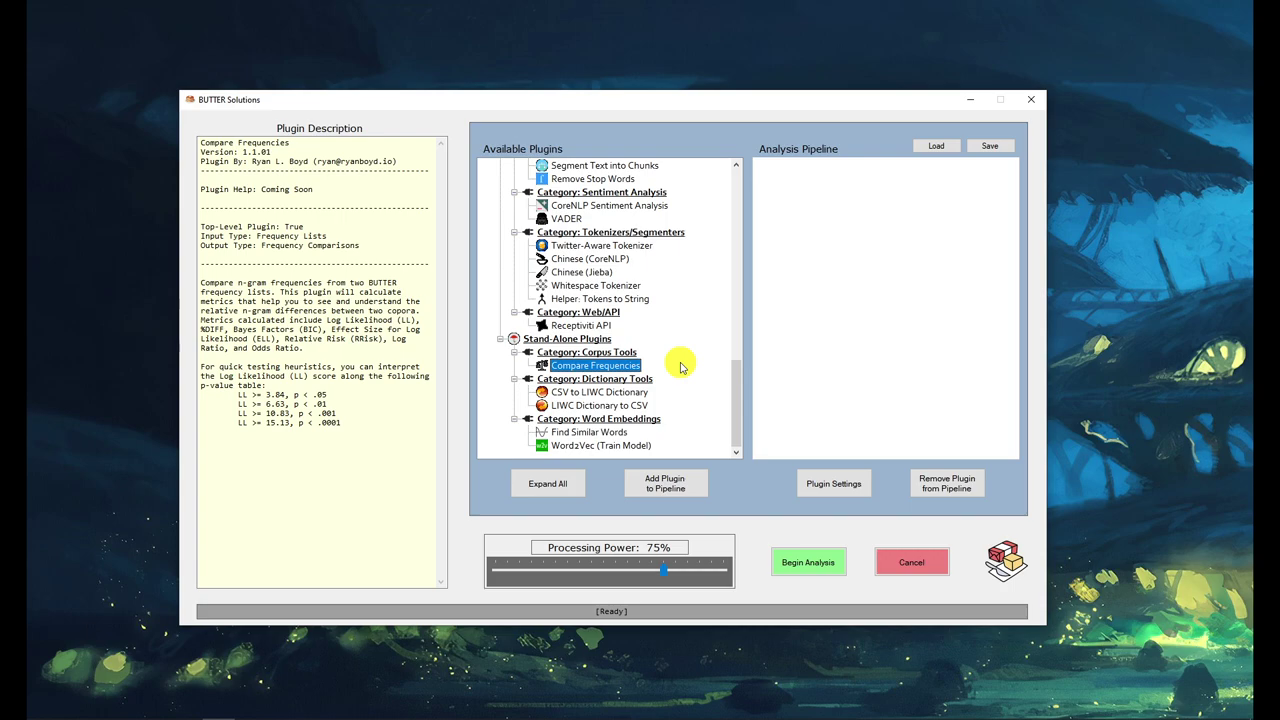
# - Review the Frequency List plugin's description and help link, then return to the Compare Frequencies plugin's description
pyautogui.moveTo(736, 391); pyautogui.dragTo(703, 246)
pyautogui.click(555, 218)
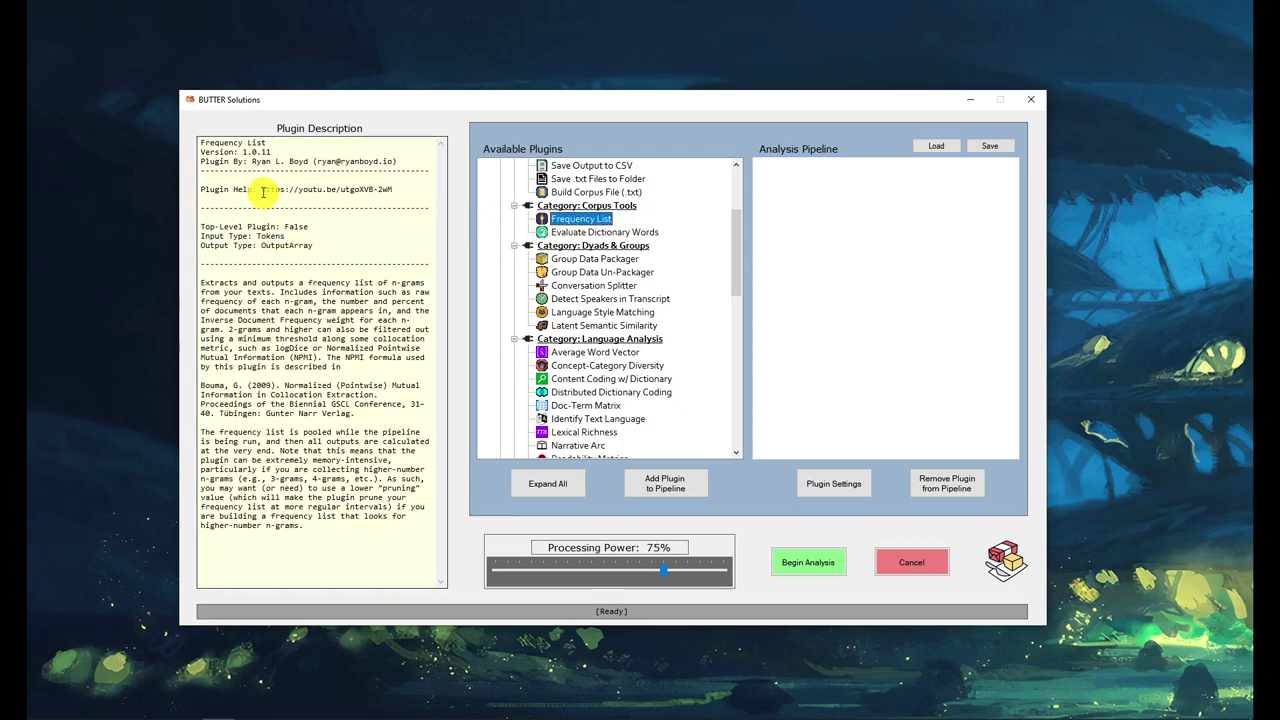
pyautogui.moveTo(259, 189); pyautogui.dragTo(392, 186)
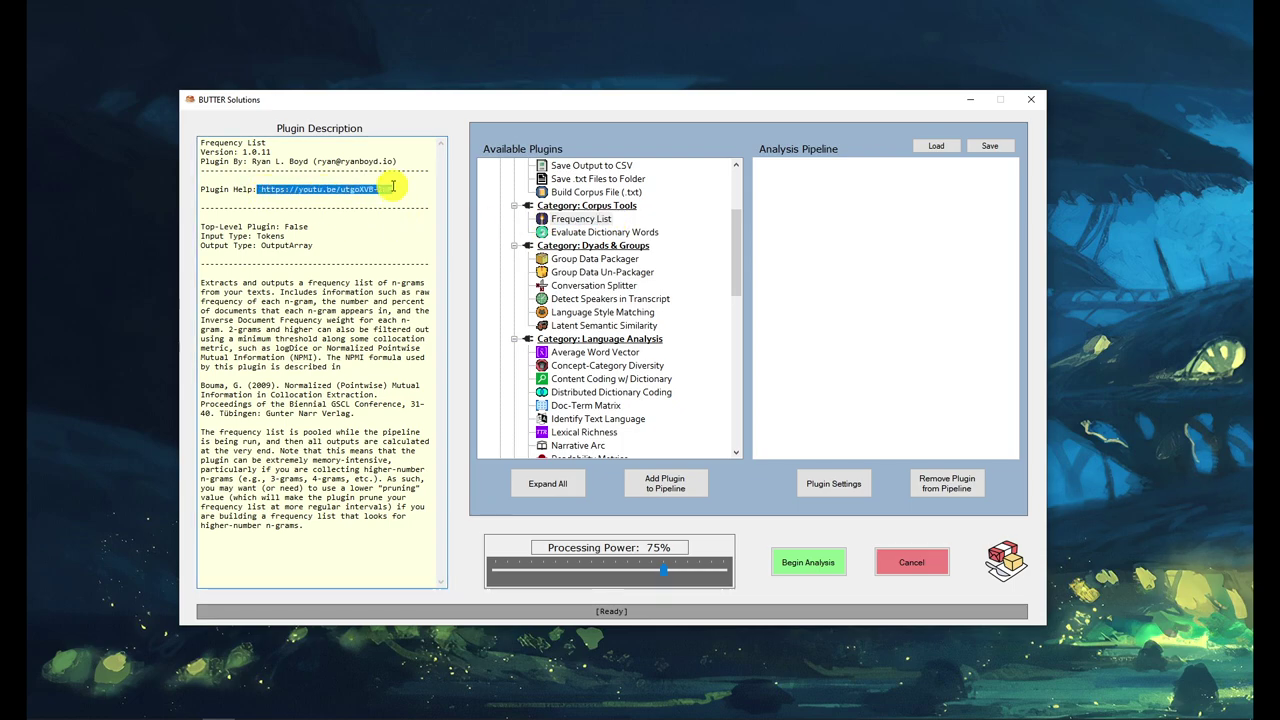
pyautogui.click(588, 218)
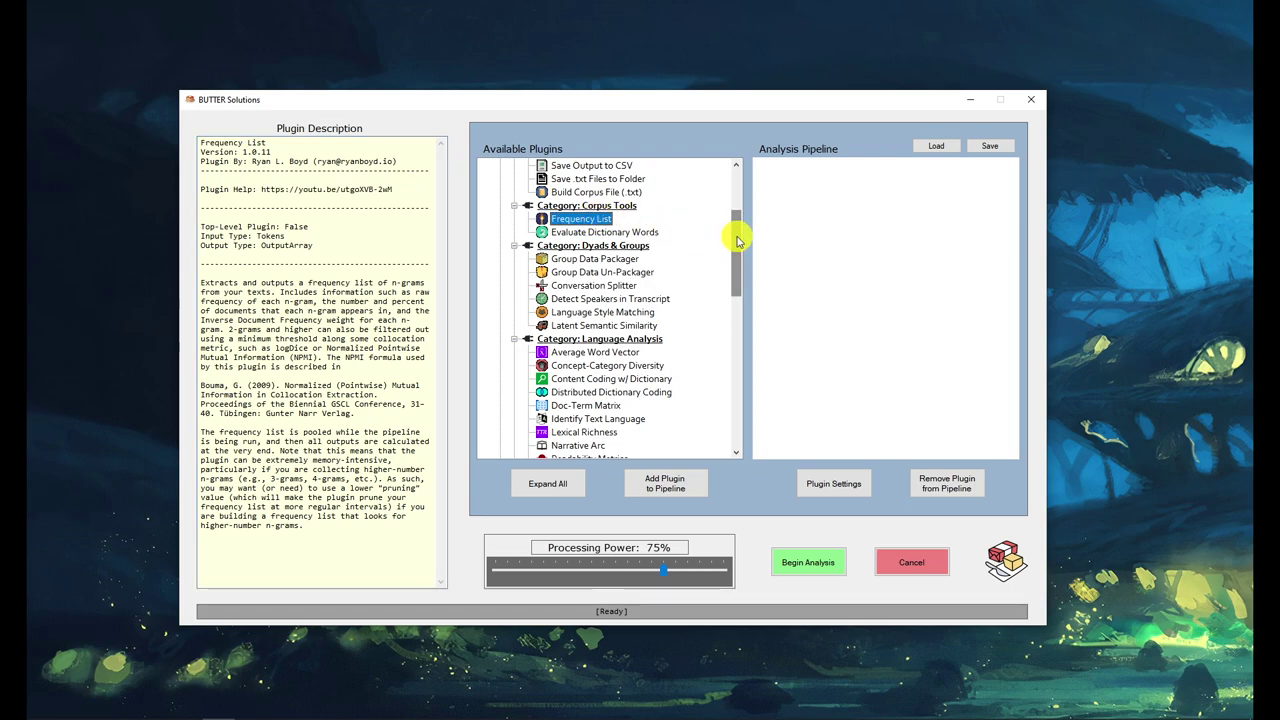
pyautogui.moveTo(738, 240); pyautogui.dragTo(751, 400)
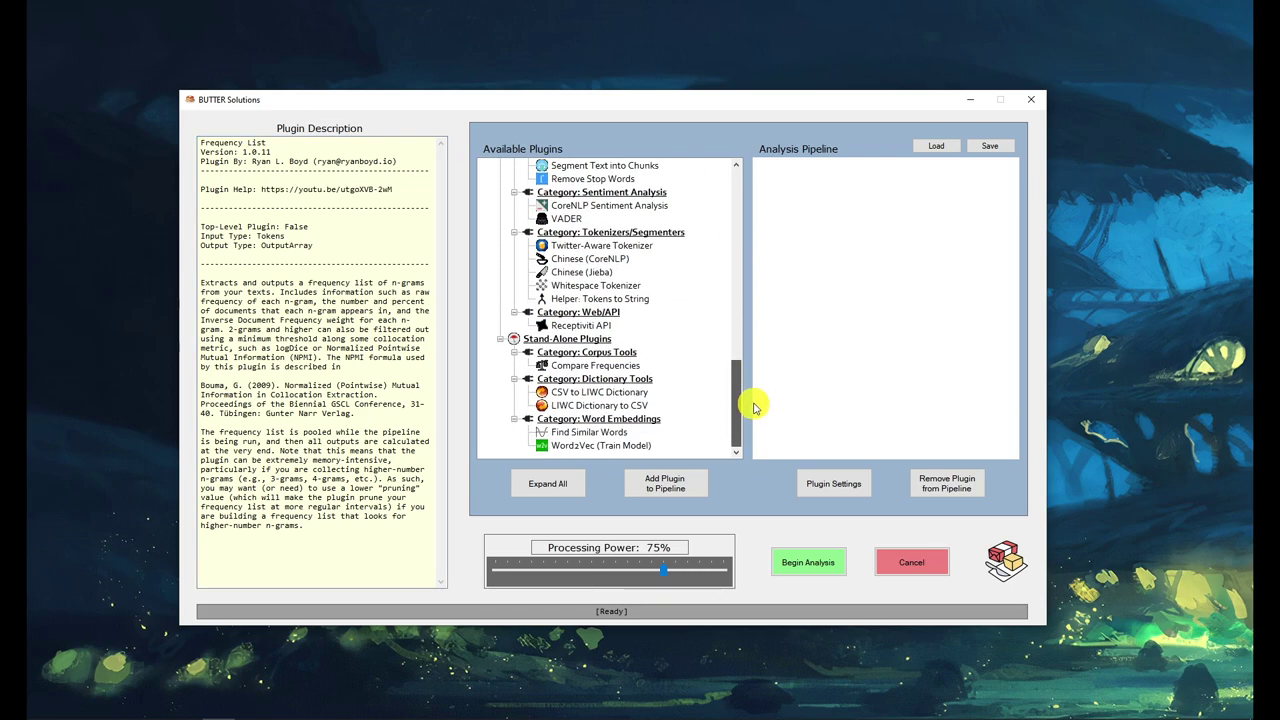
pyautogui.click(565, 366)
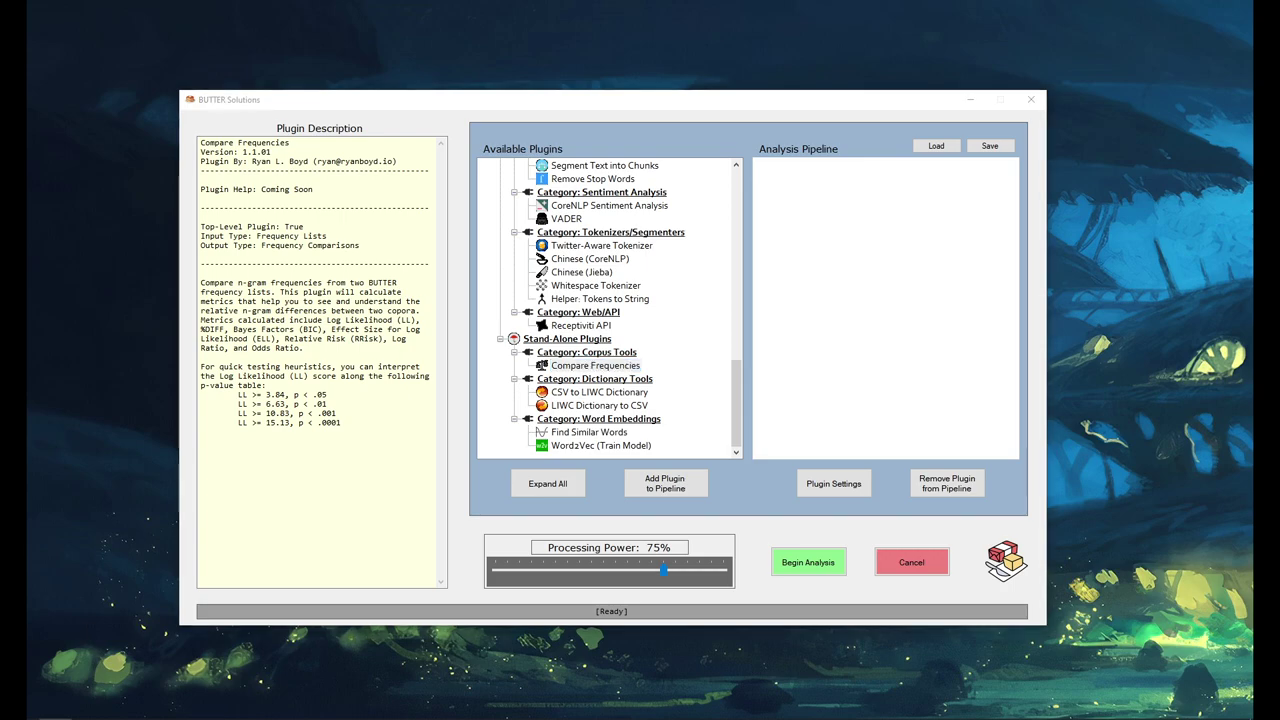
# - Switch to File Explorer and examine the Behavior_Text, Relationship_Text and Values Writing folders inside the _temp folder
pyautogui.moveTo(563, 35); pyautogui.dragTo(329, 80)
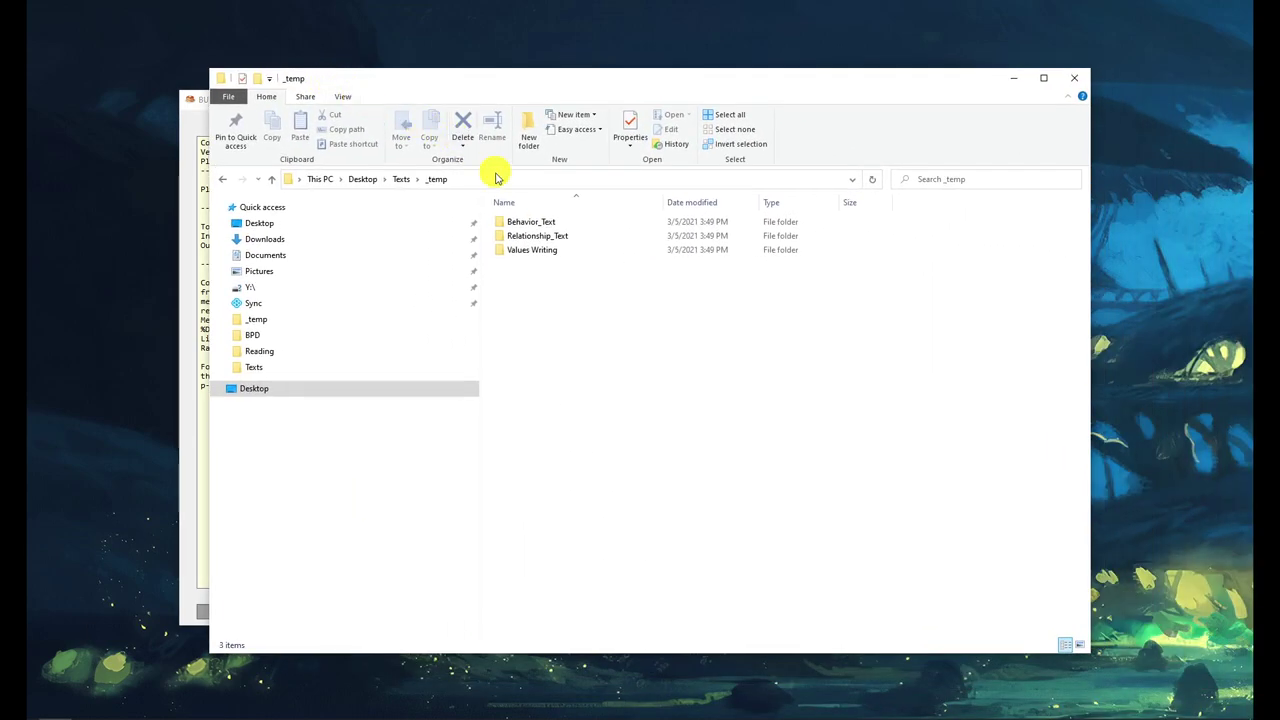
pyautogui.moveTo(588, 317); pyautogui.dragTo(523, 180)
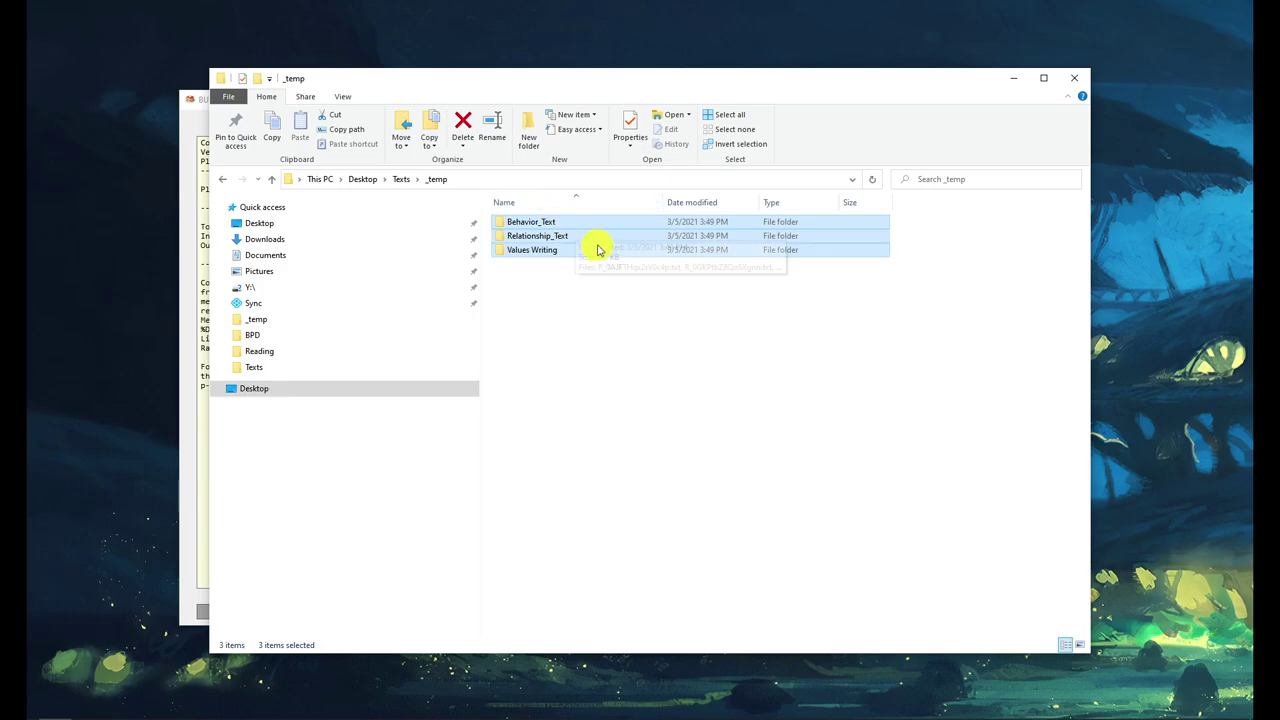
pyautogui.click(535, 226)
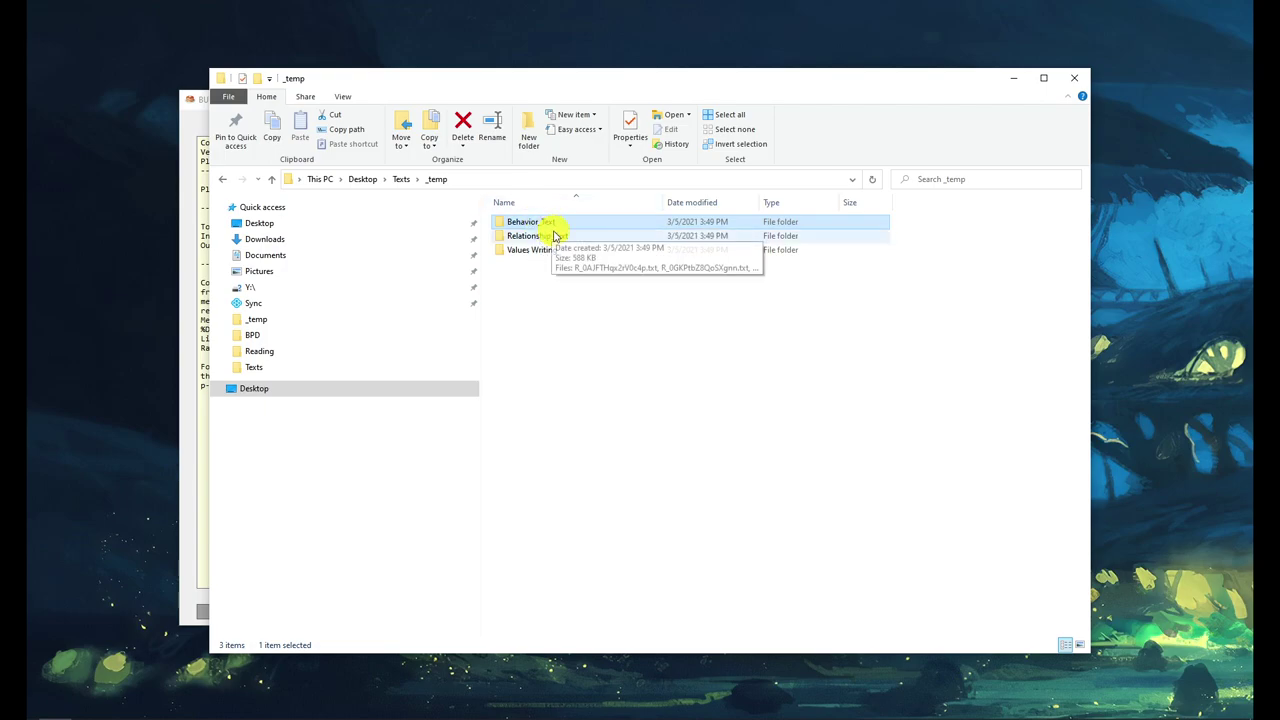
pyautogui.click(560, 236)
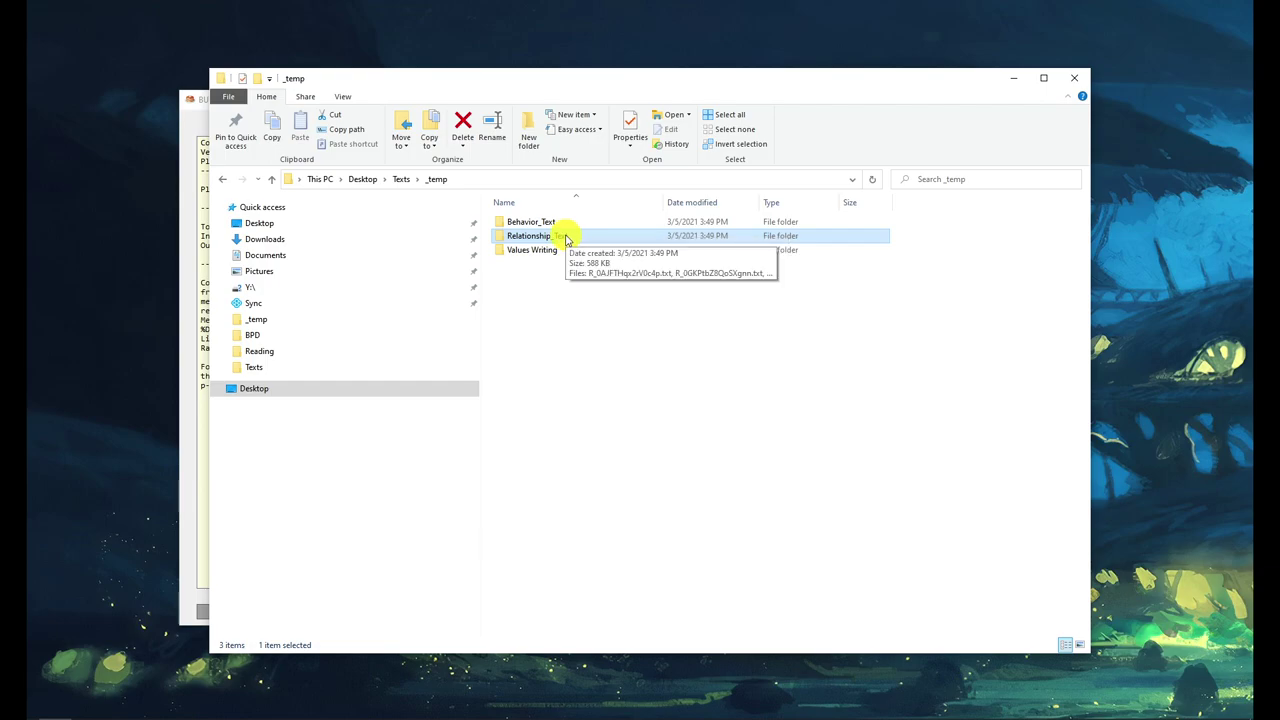
pyautogui.click(514, 249)
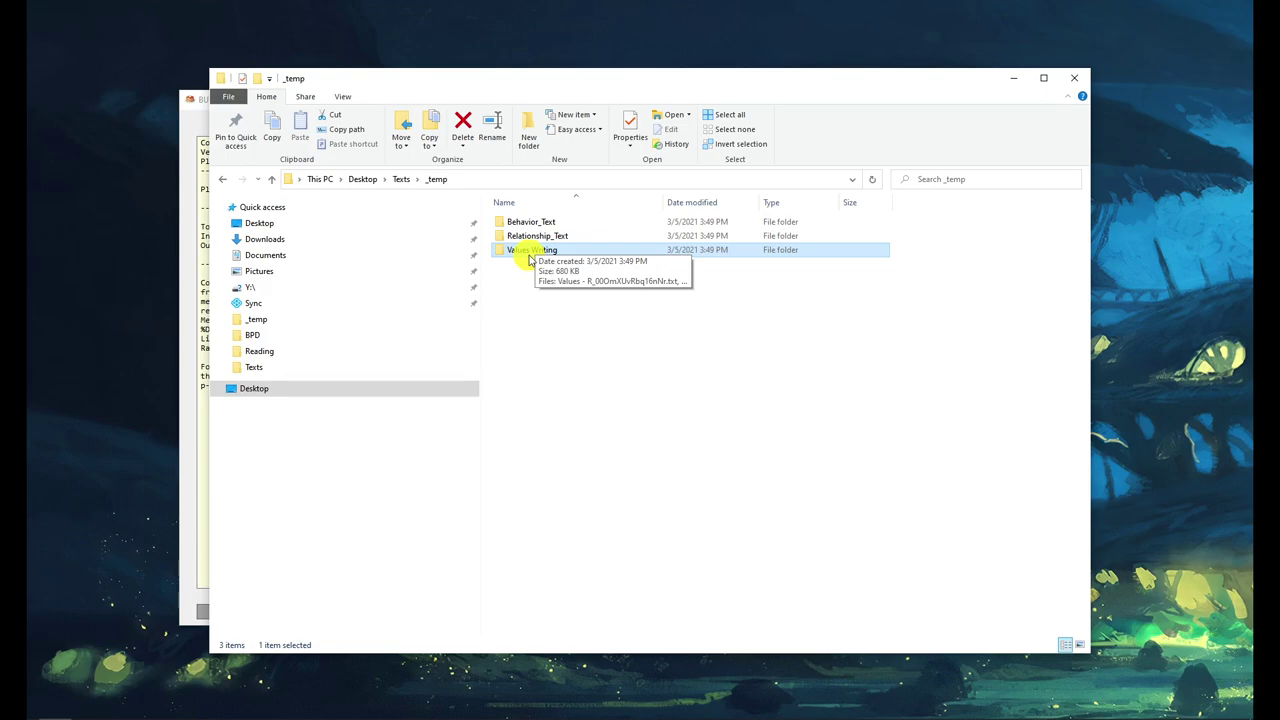
pyautogui.click(543, 235)
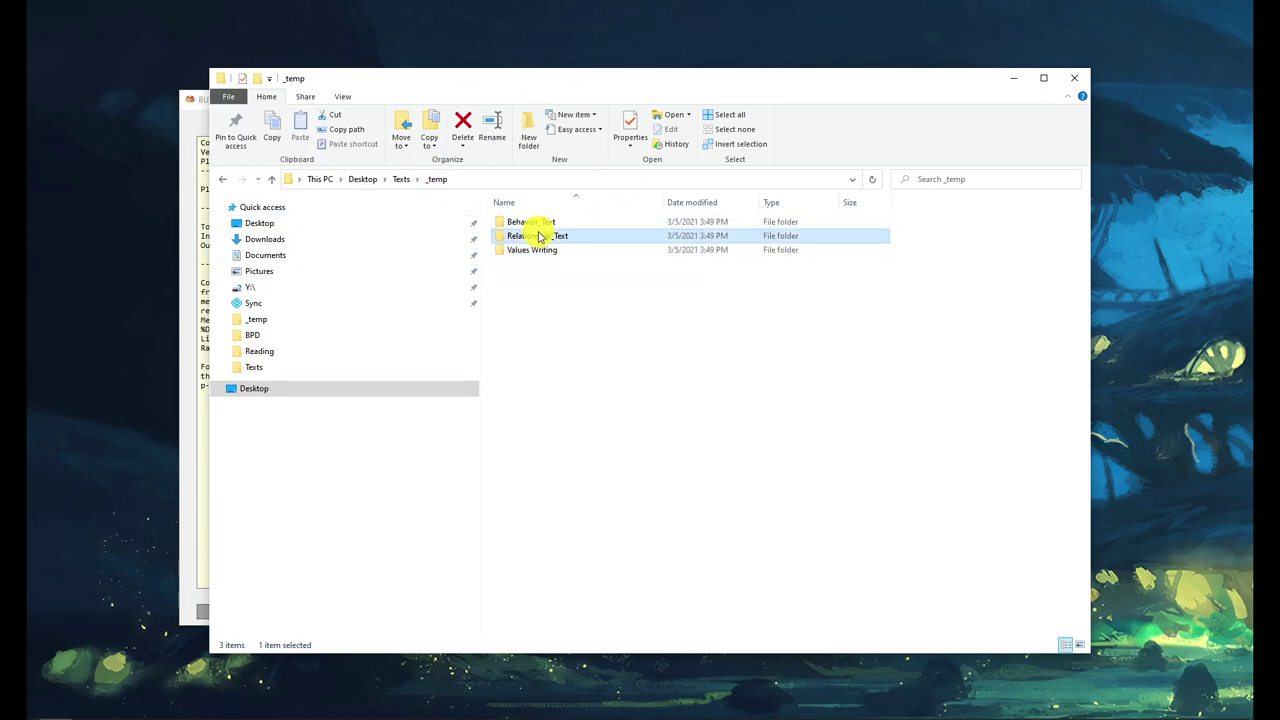
pyautogui.click(533, 221)
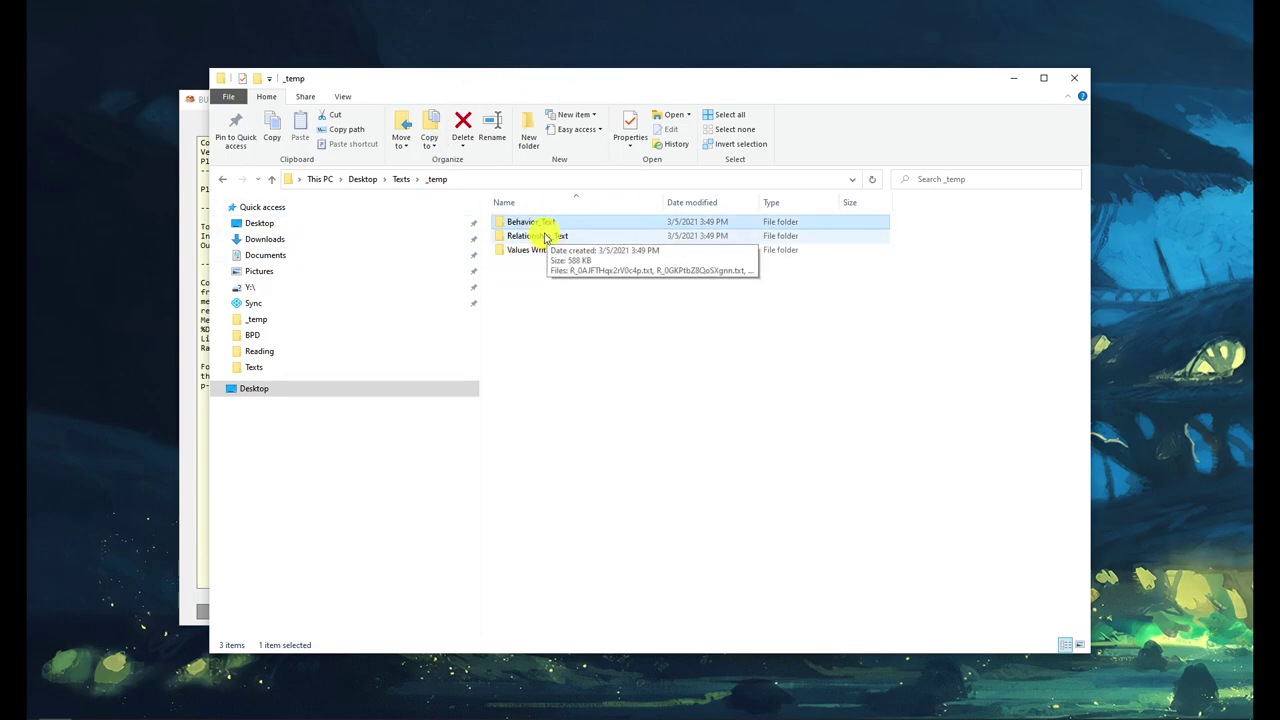
pyautogui.click(543, 236)
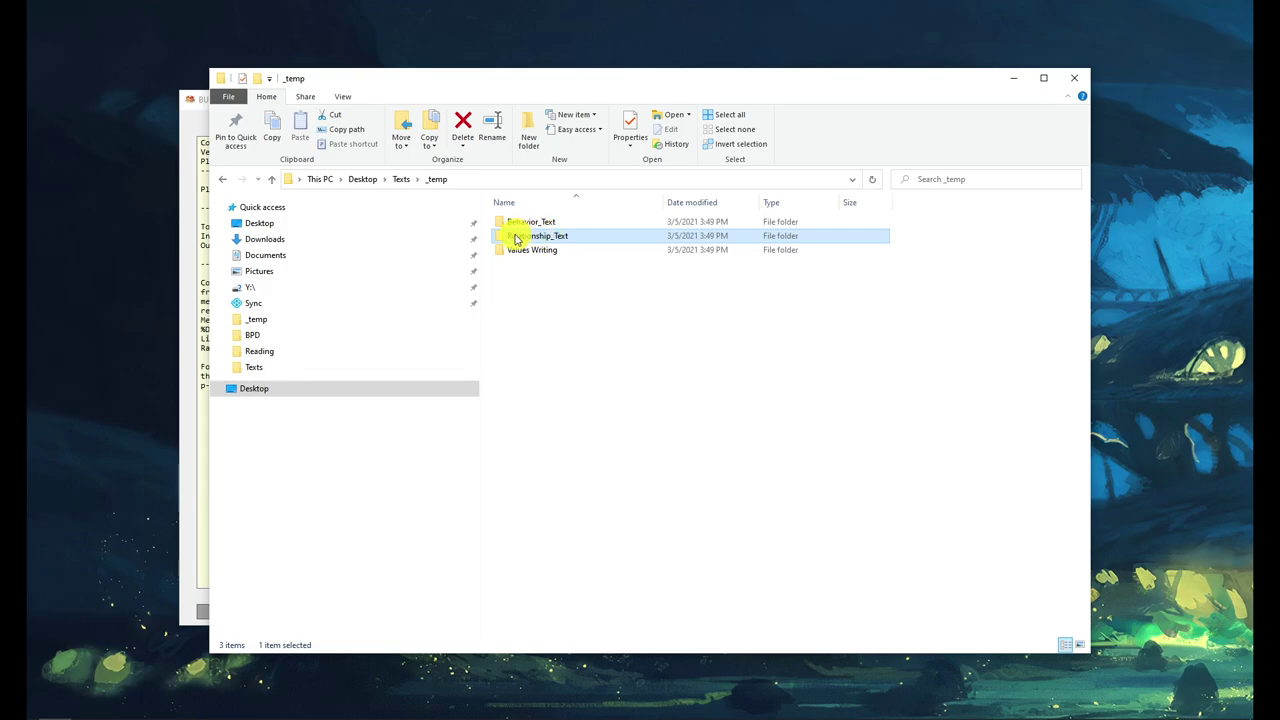
pyautogui.click(575, 238)
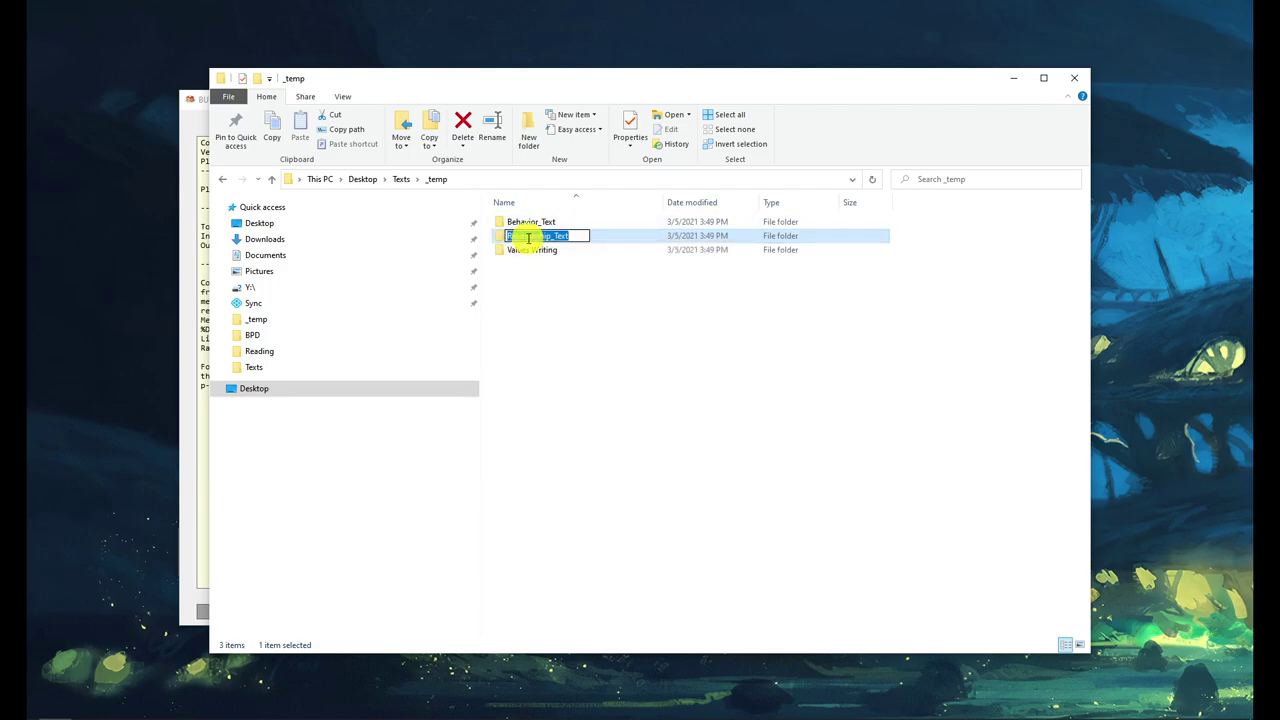
pyautogui.click(530, 266)
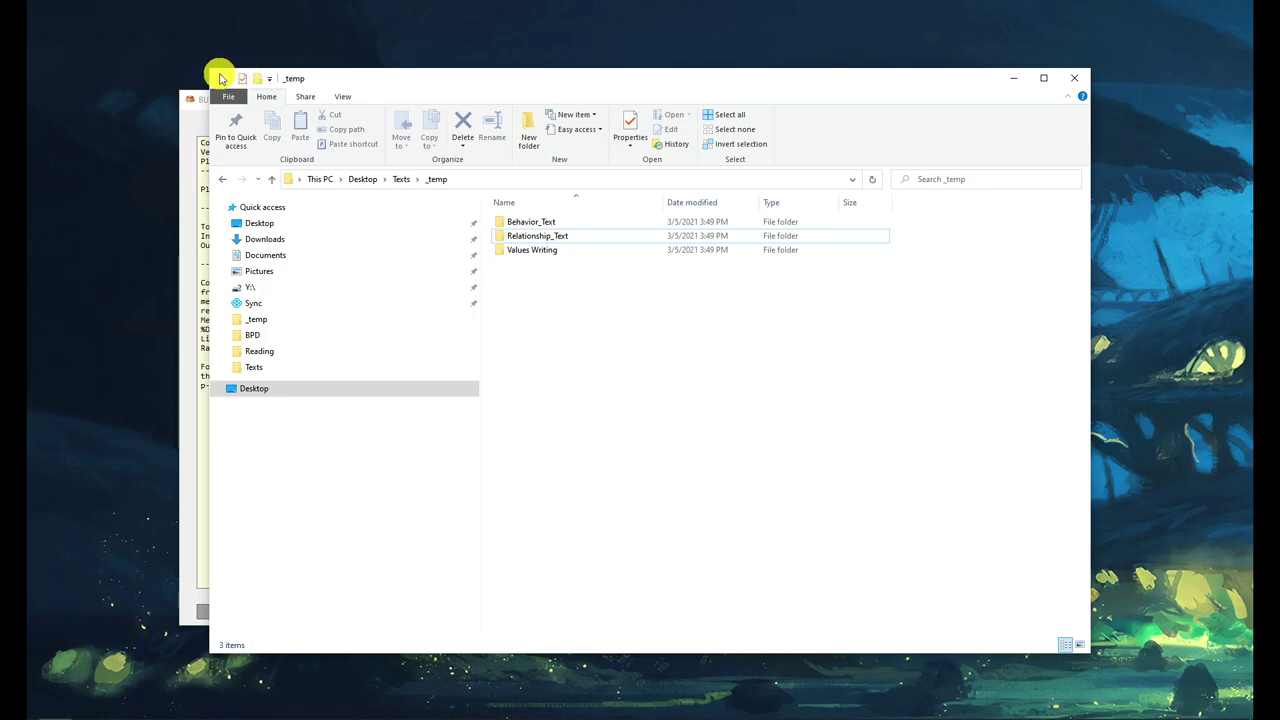
# - Move the _temp folder window aside and look over the Compare Frequencies plugin and the three text folders again
pyautogui.moveTo(207, 68); pyautogui.dragTo(415, 78)
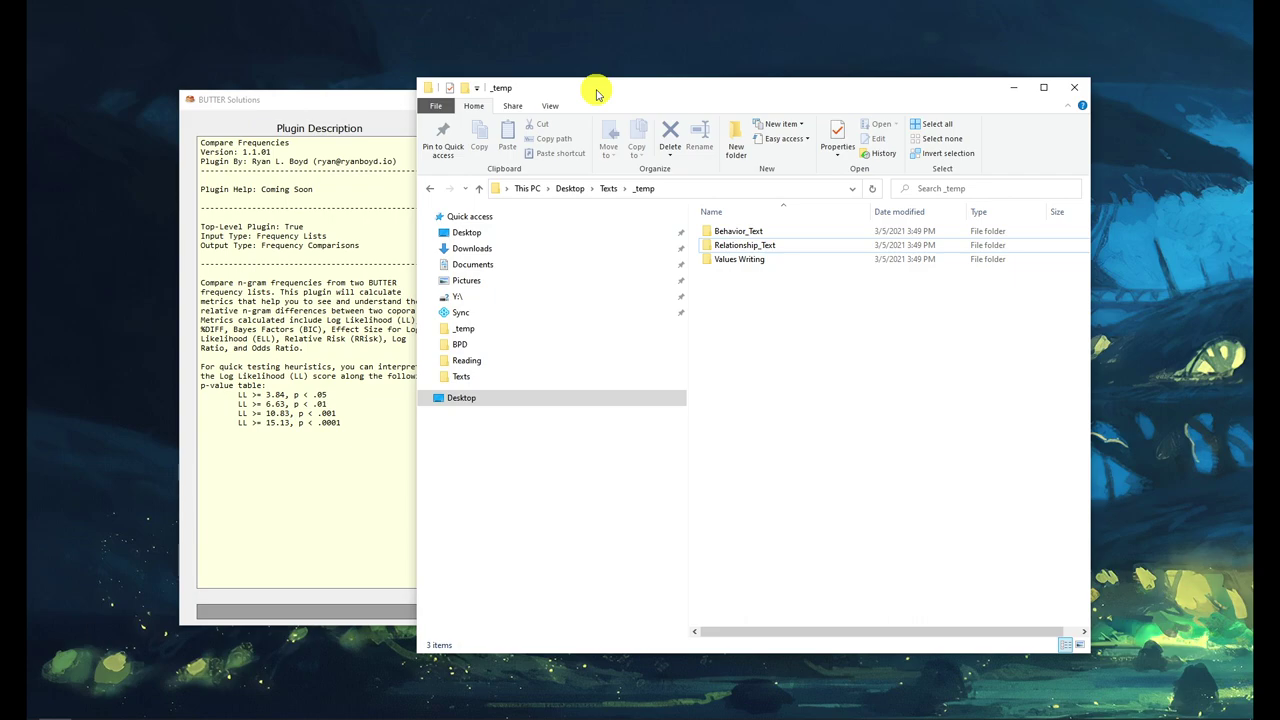
pyautogui.moveTo(596, 93); pyautogui.dragTo(1279, 155)
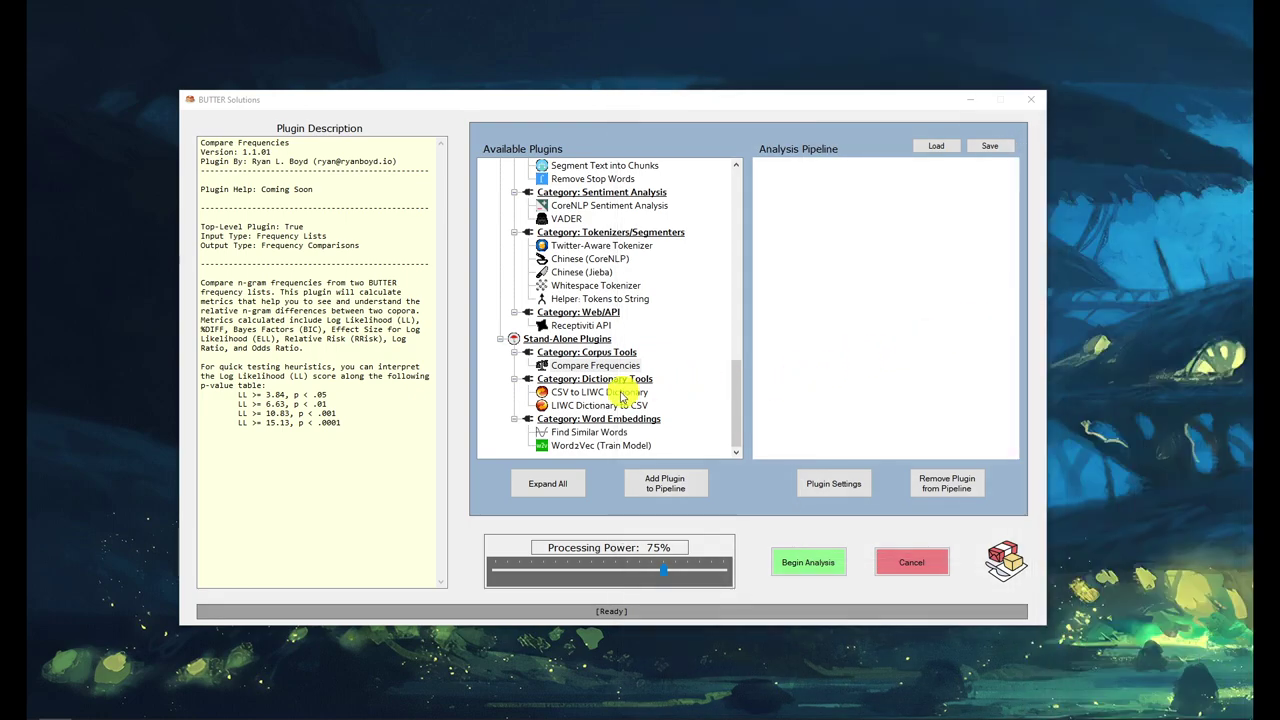
pyautogui.click(585, 365)
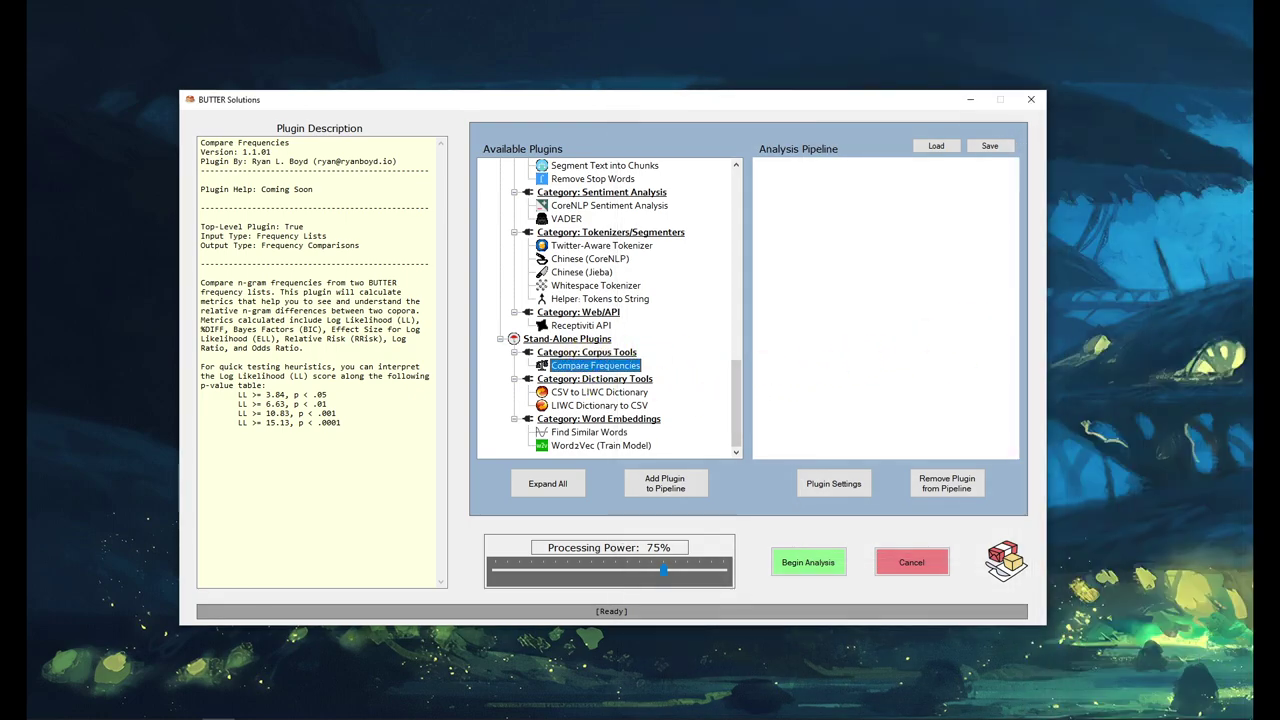
pyautogui.moveTo(1279, 129); pyautogui.dragTo(1279, 177)
pyautogui.click(826, 268)
pyautogui.click(826, 281)
pyautogui.click(828, 295)
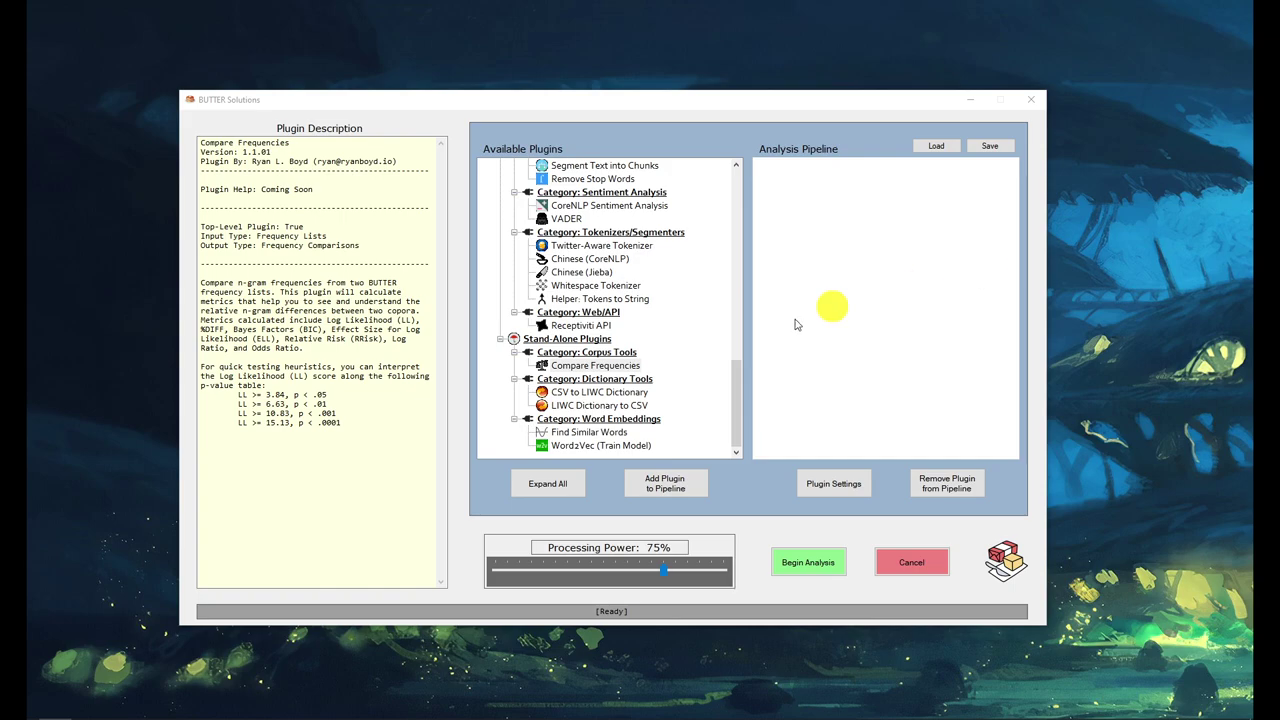
# - Add the Load .txt Files from Folder plugin to the analysis pipeline
pyautogui.click(736, 400)
pyautogui.moveTo(736, 400); pyautogui.dragTo(749, 177)
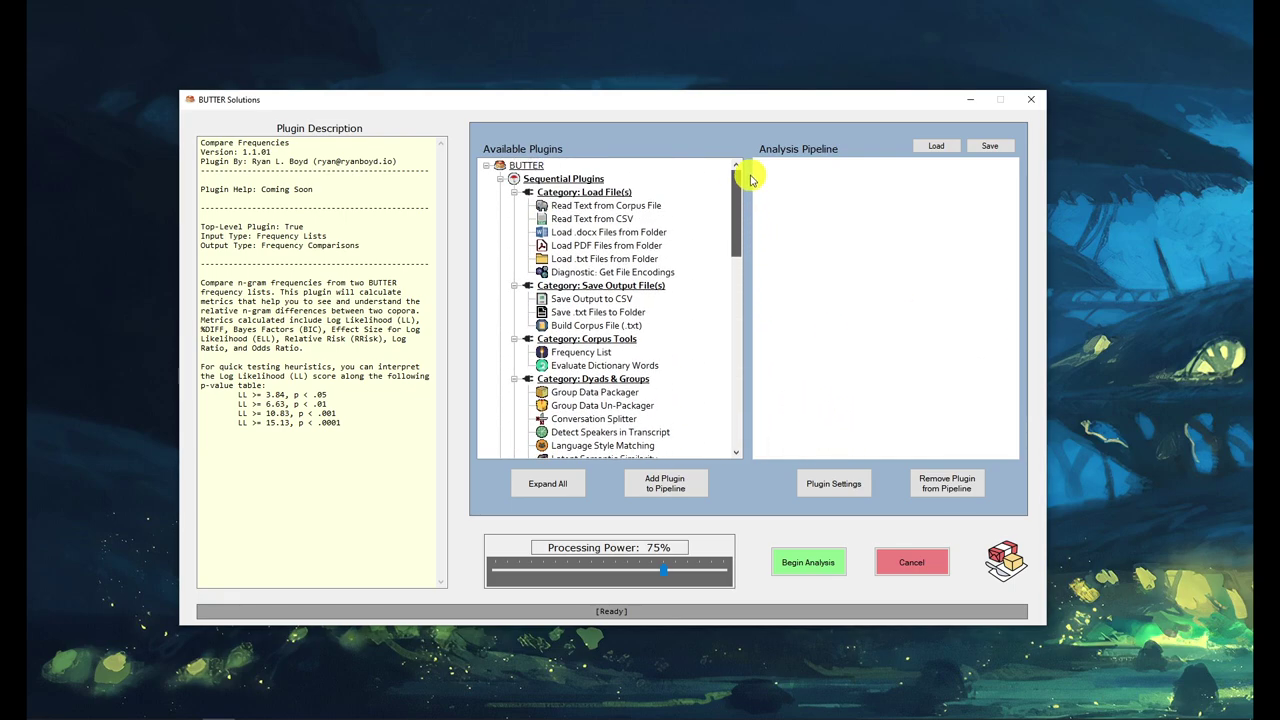
pyautogui.moveTo(583, 262); pyautogui.dragTo(800, 168)
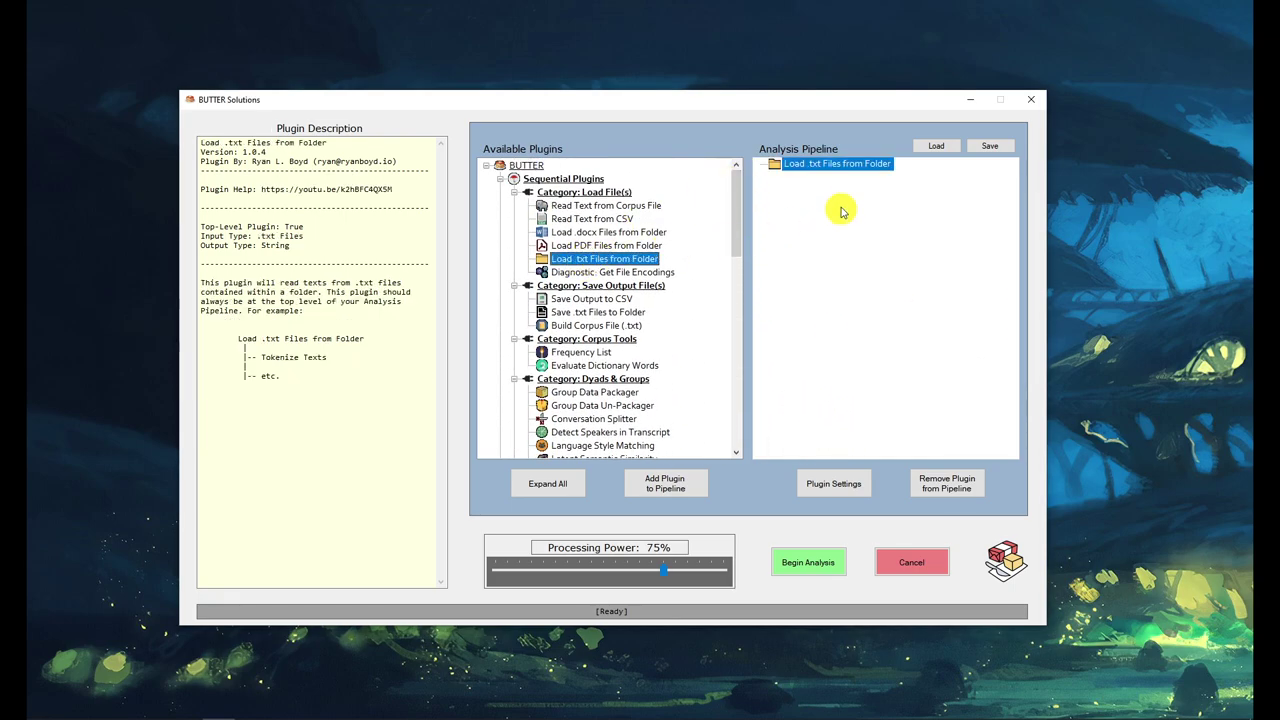
# - Set the text loader's source folder to Texts\_temp\Behavior_Text in its plugin settings
pyautogui.click(832, 482)
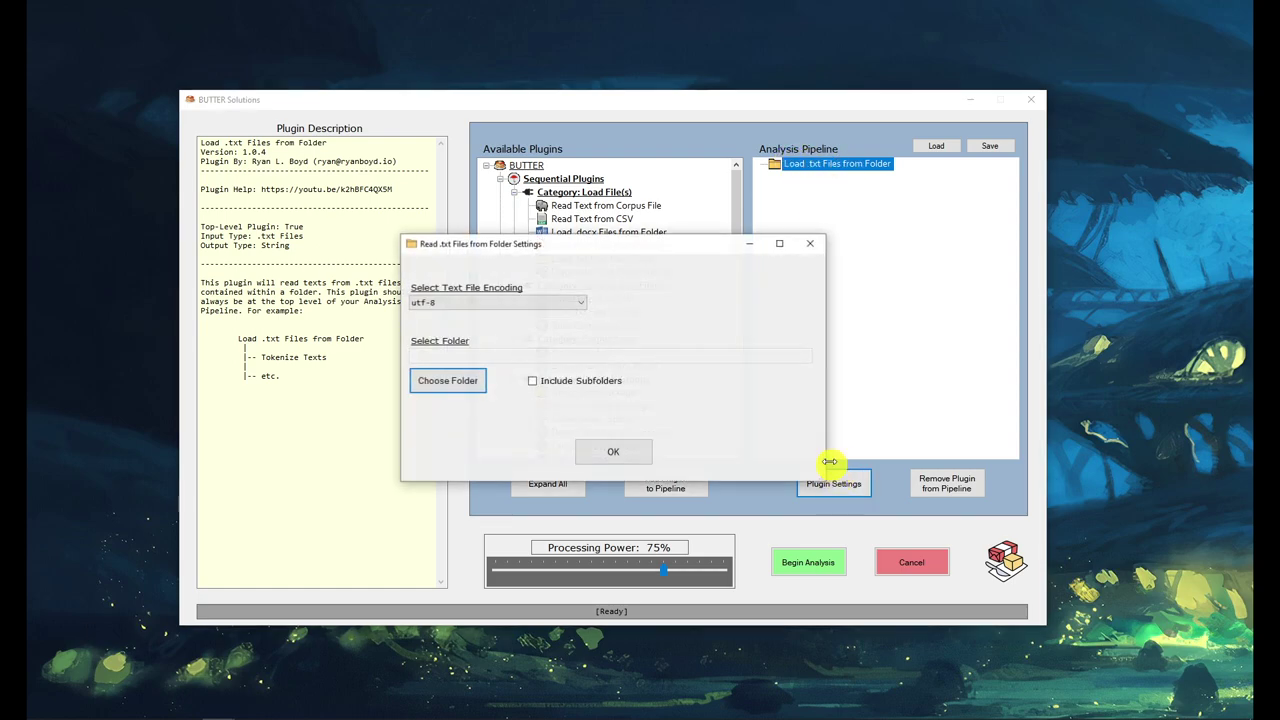
pyautogui.click(438, 380)
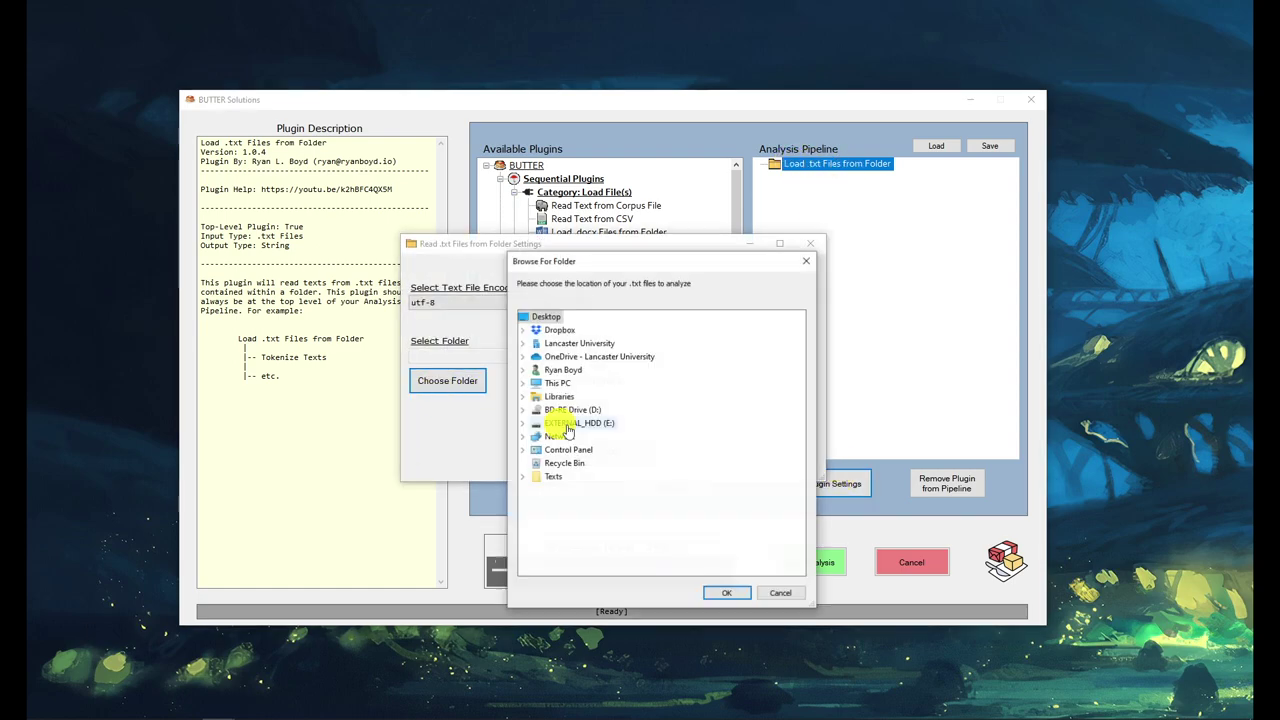
pyautogui.click(522, 476)
pyautogui.click(544, 348)
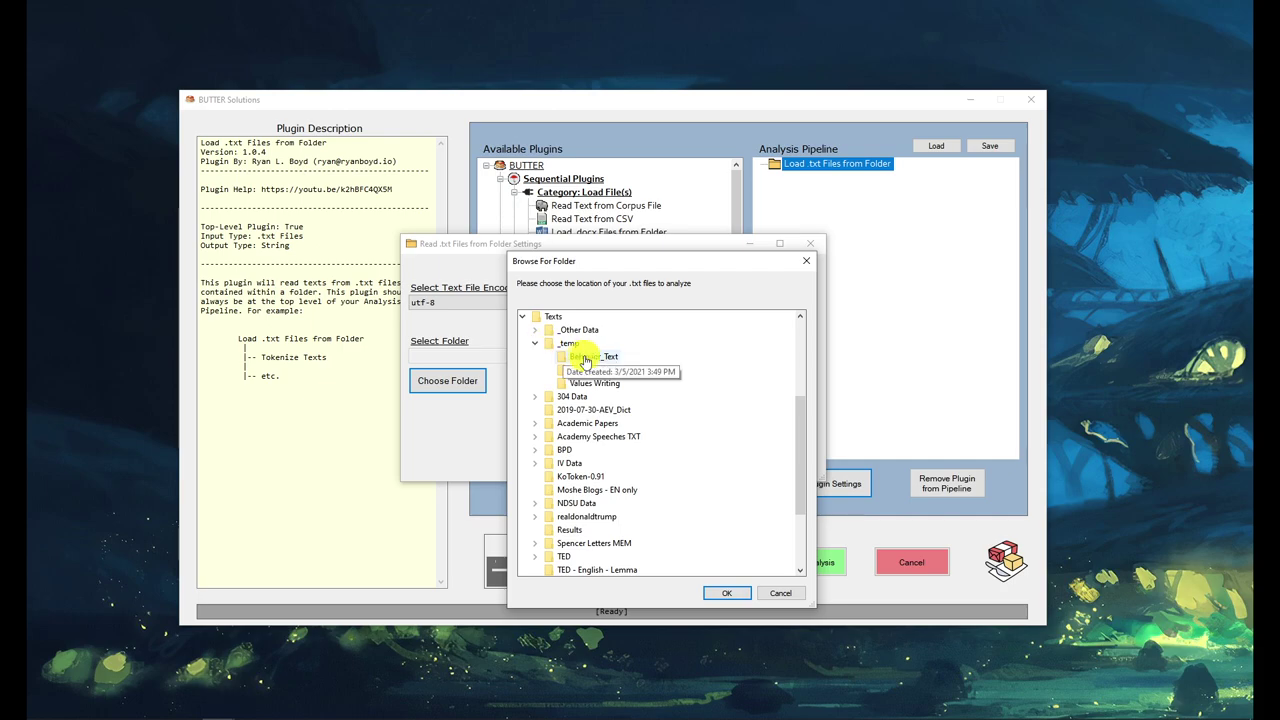
pyautogui.click(727, 593)
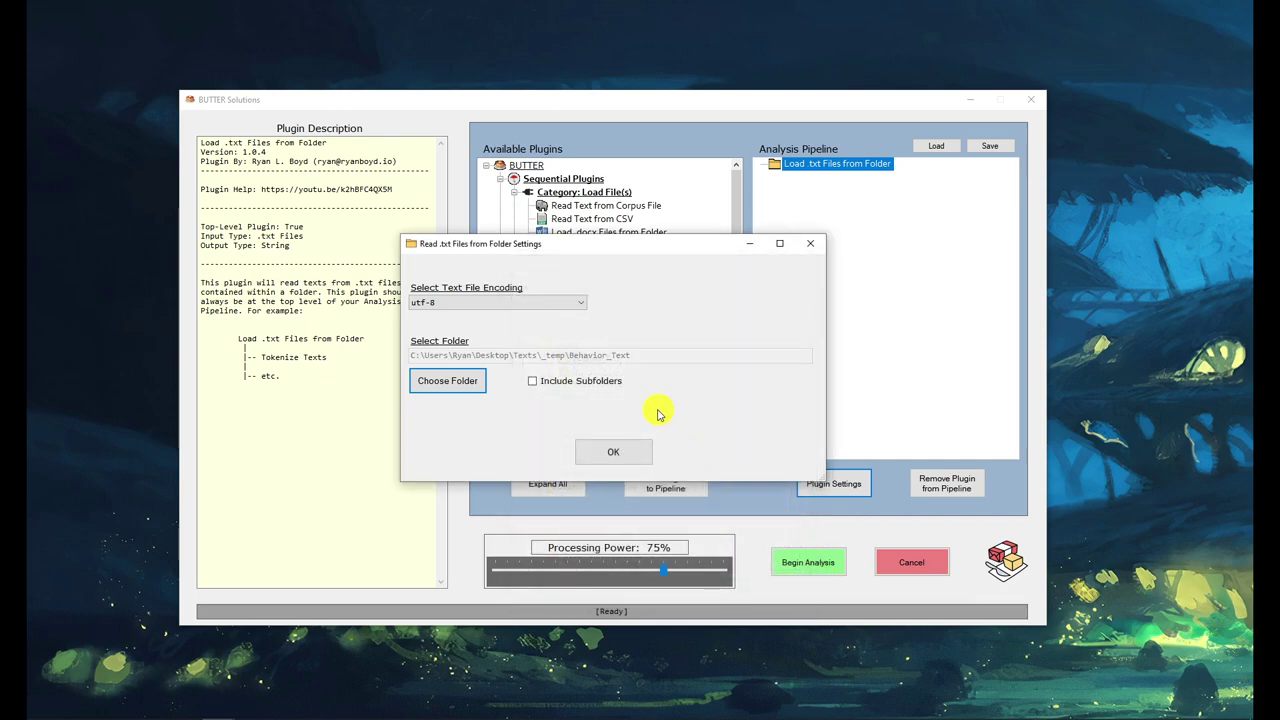
pyautogui.click(616, 449)
# - Add the Twitter-Aware Tokenizer to the pipeline with Remove Stop Words nested beneath it
pyautogui.moveTo(740, 198); pyautogui.dragTo(735, 326)
pyautogui.doubleClick(604, 446)
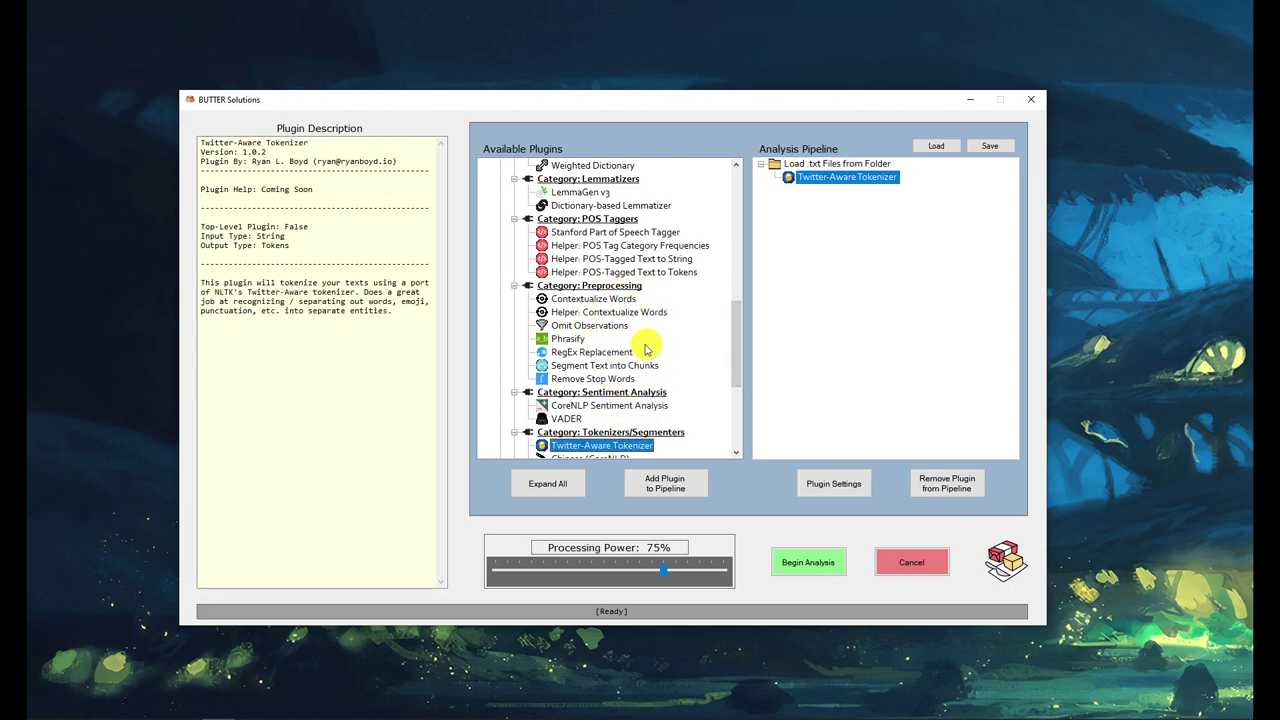
pyautogui.click(613, 381)
pyautogui.doubleClick(613, 381)
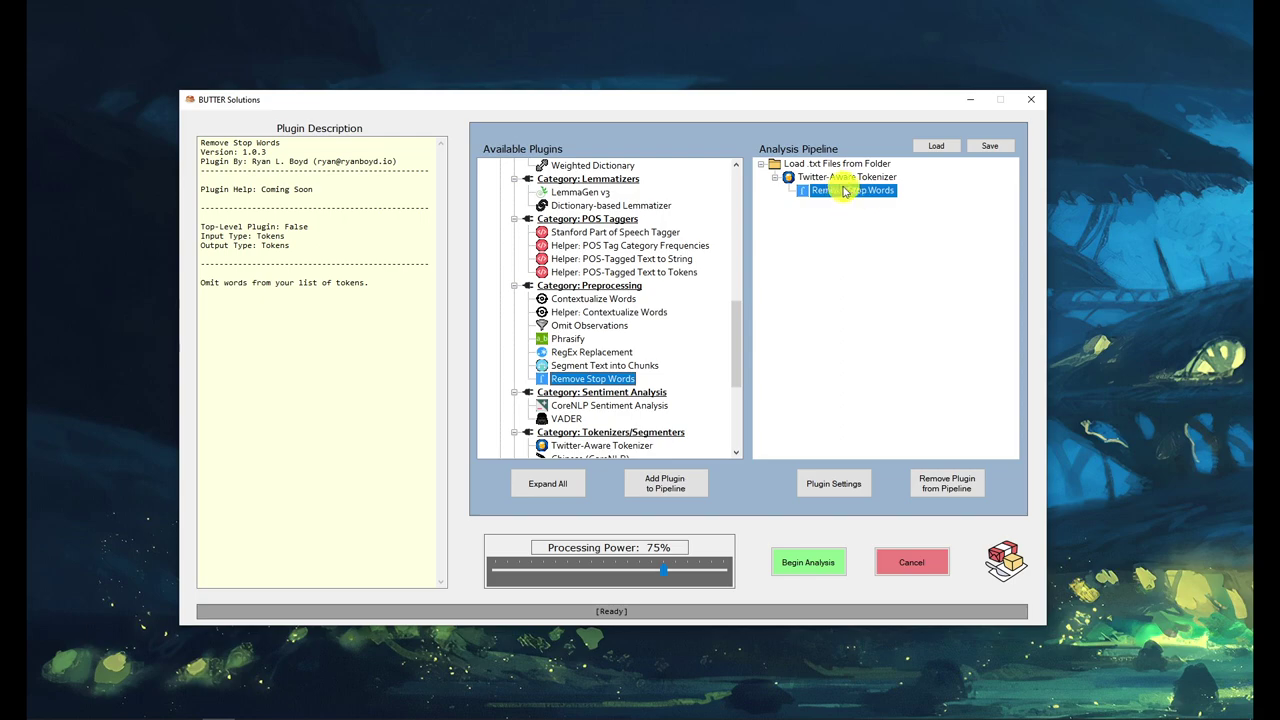
# - Load the default English stop list into the Remove Stop Words plugin, look through its entries and accept the settings
pyautogui.click(840, 483)
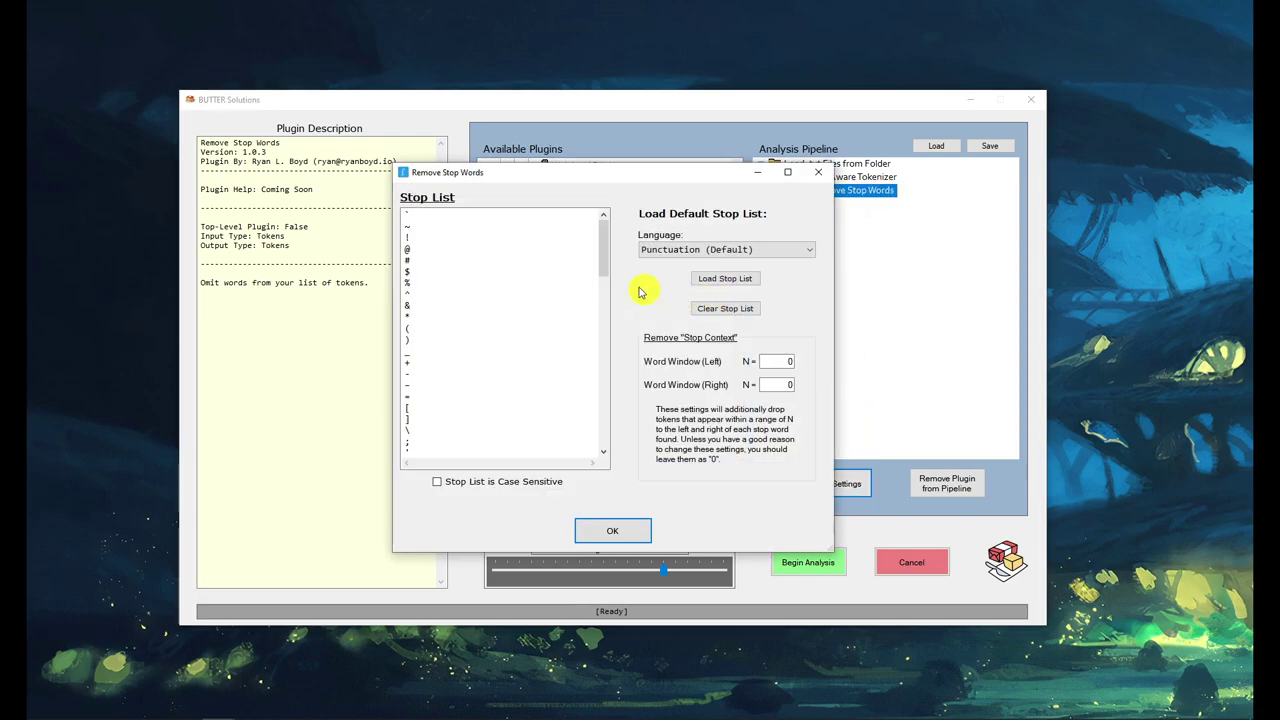
pyautogui.moveTo(599, 247)
pyautogui.mouseDown()
pyautogui.moveTo(608, 431)
pyautogui.moveTo(597, 222)
pyautogui.mouseUp()
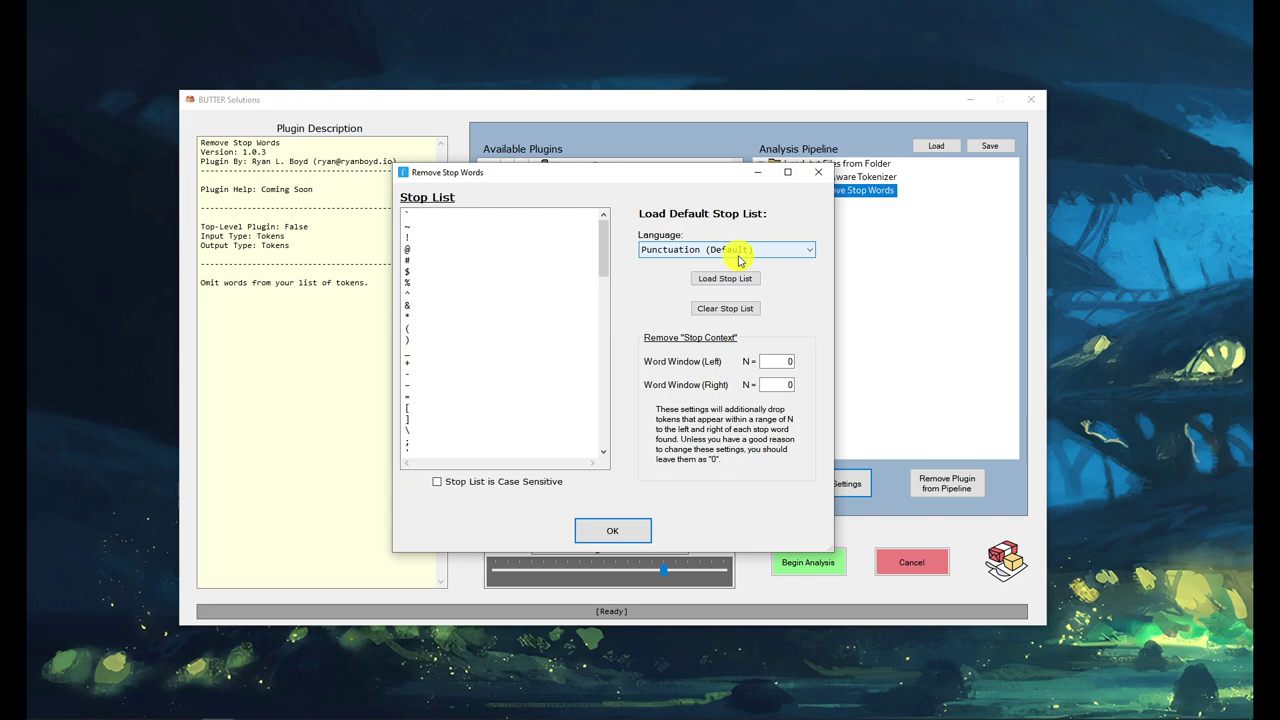
pyautogui.click(739, 255)
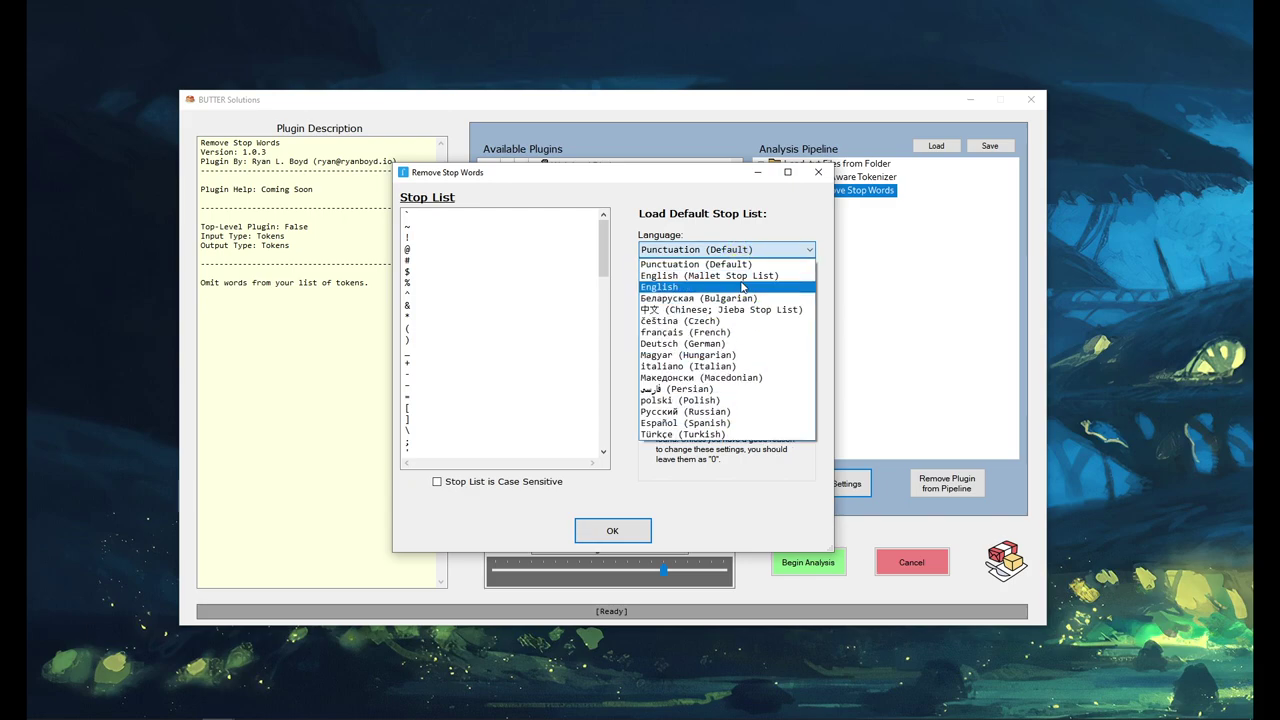
pyautogui.click(742, 288)
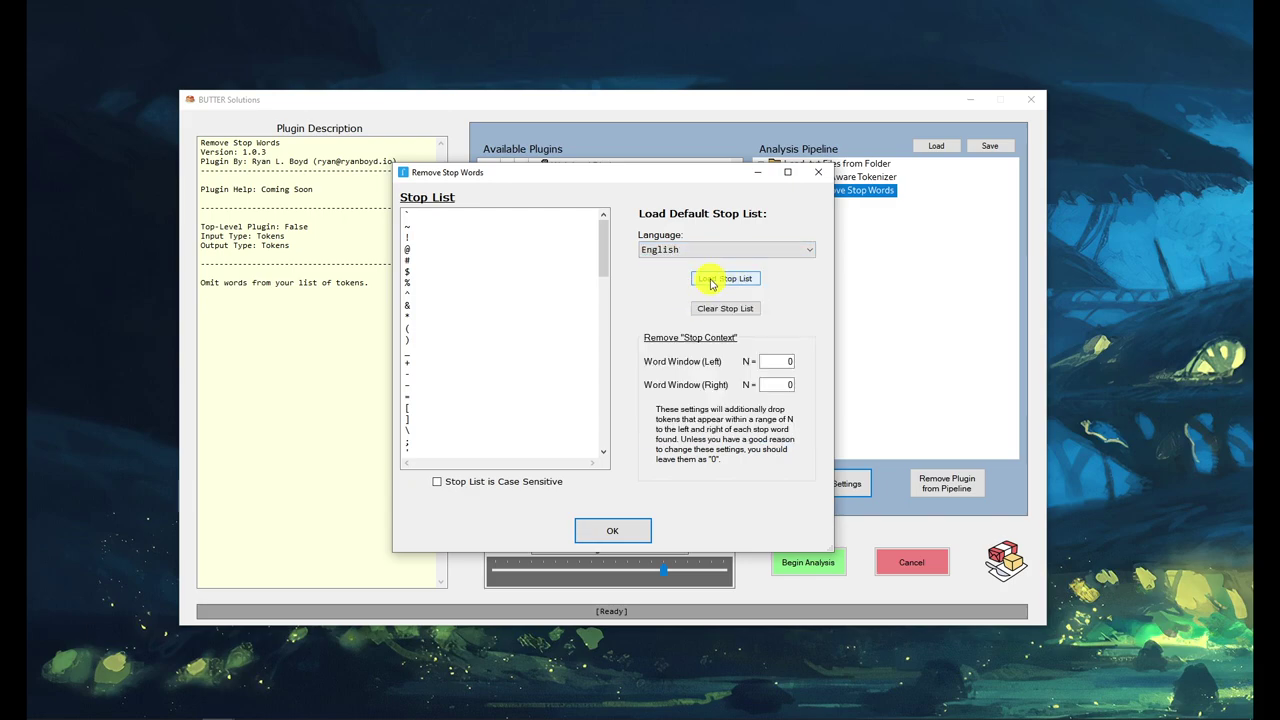
pyautogui.click(711, 280)
pyautogui.moveTo(607, 440); pyautogui.dragTo(603, 359)
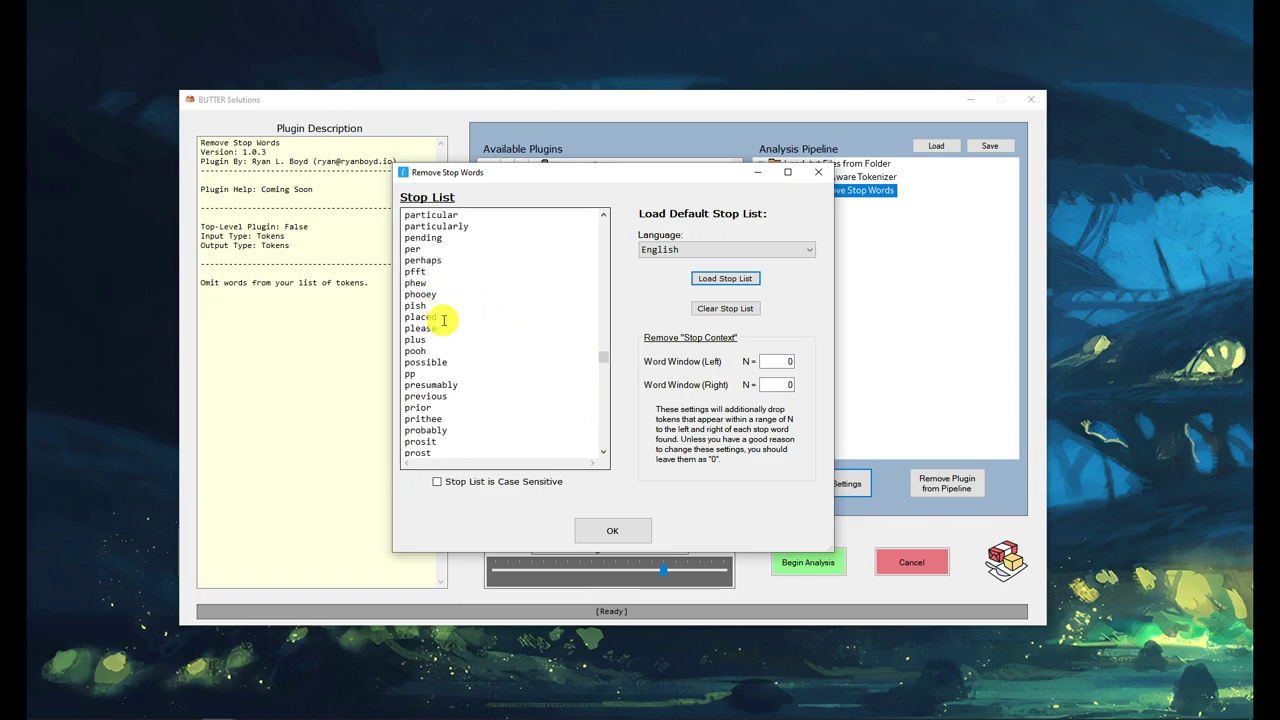
pyautogui.scroll(-6, 480, 365)
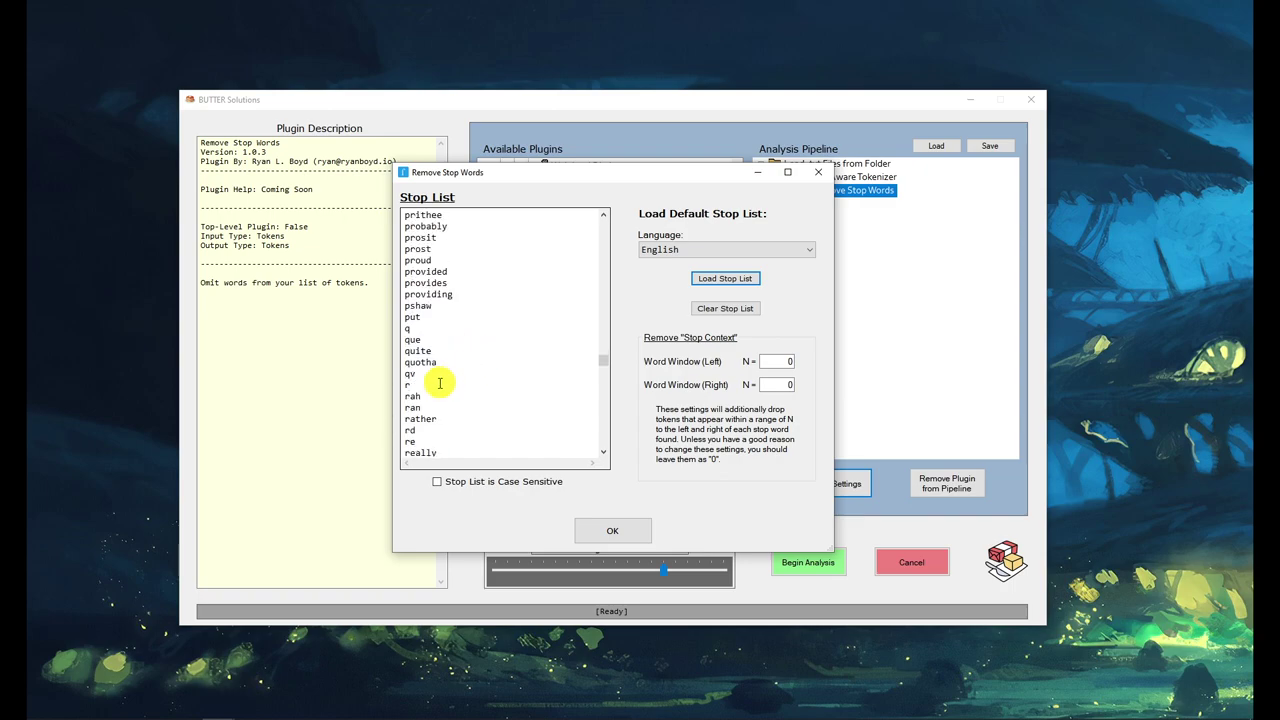
pyautogui.click(437, 396)
pyautogui.scroll(-2, 452, 403)
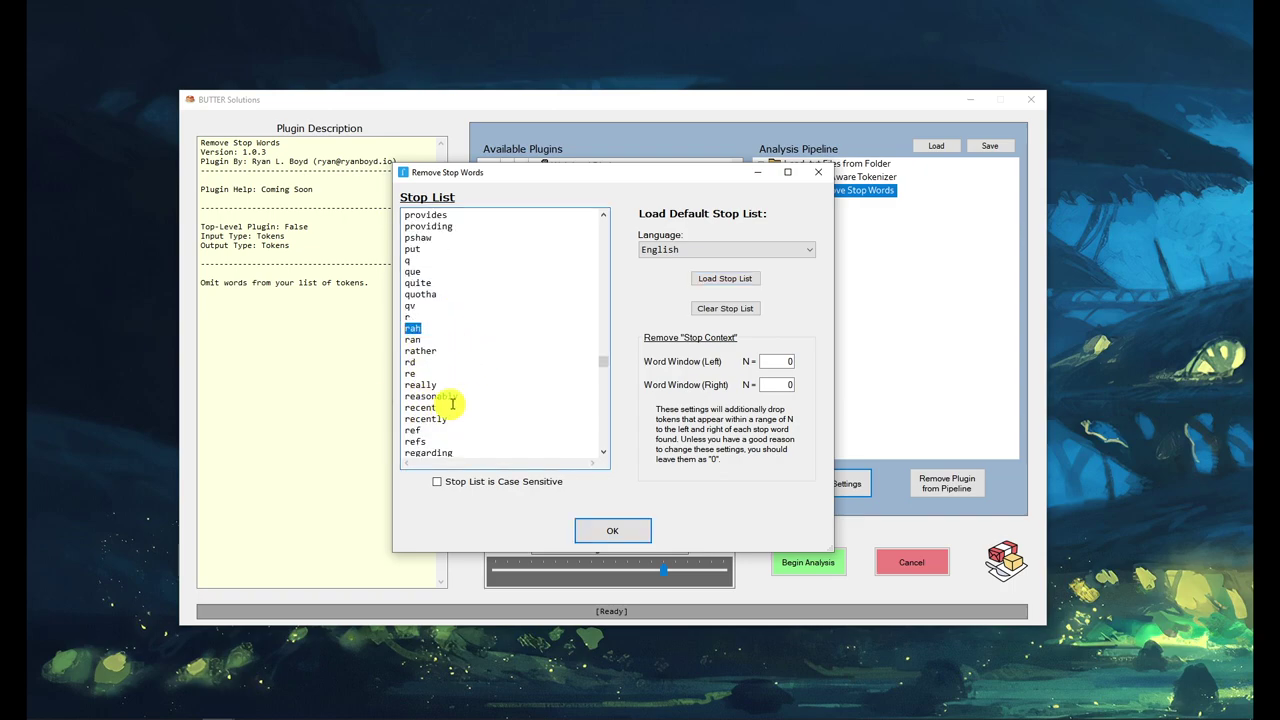
pyautogui.click(452, 407)
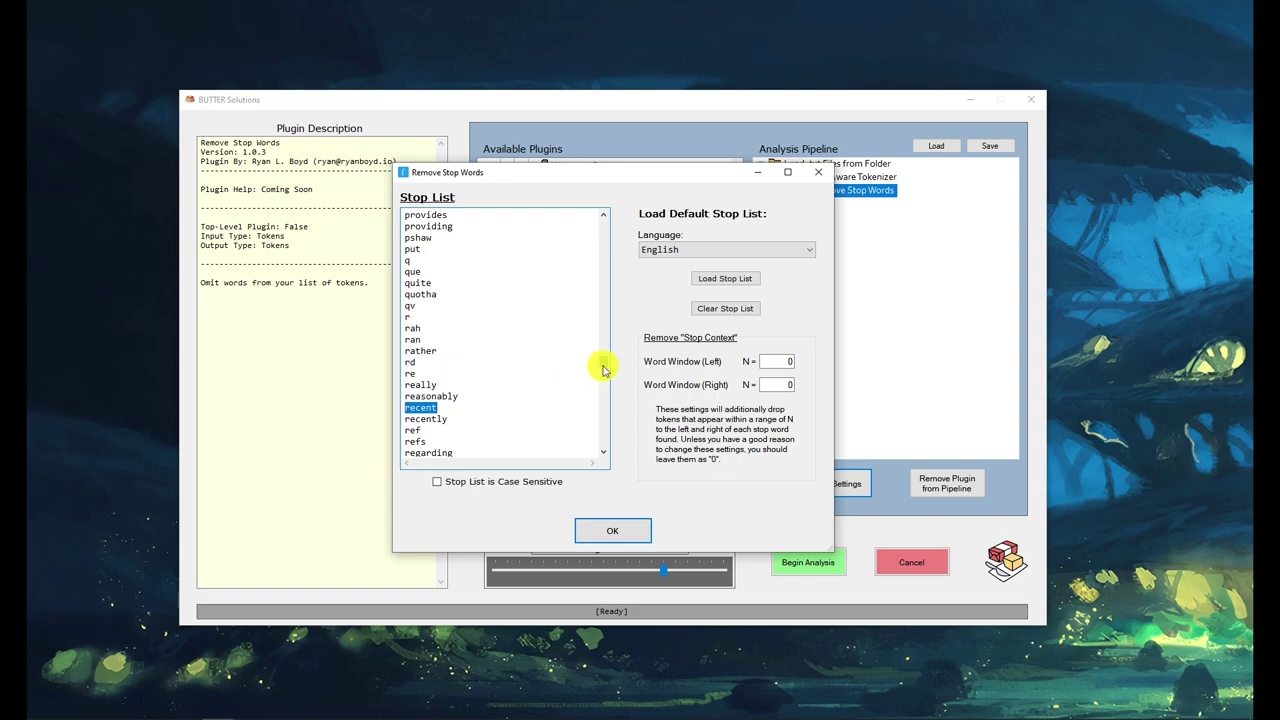
pyautogui.moveTo(603, 369); pyautogui.dragTo(603, 214)
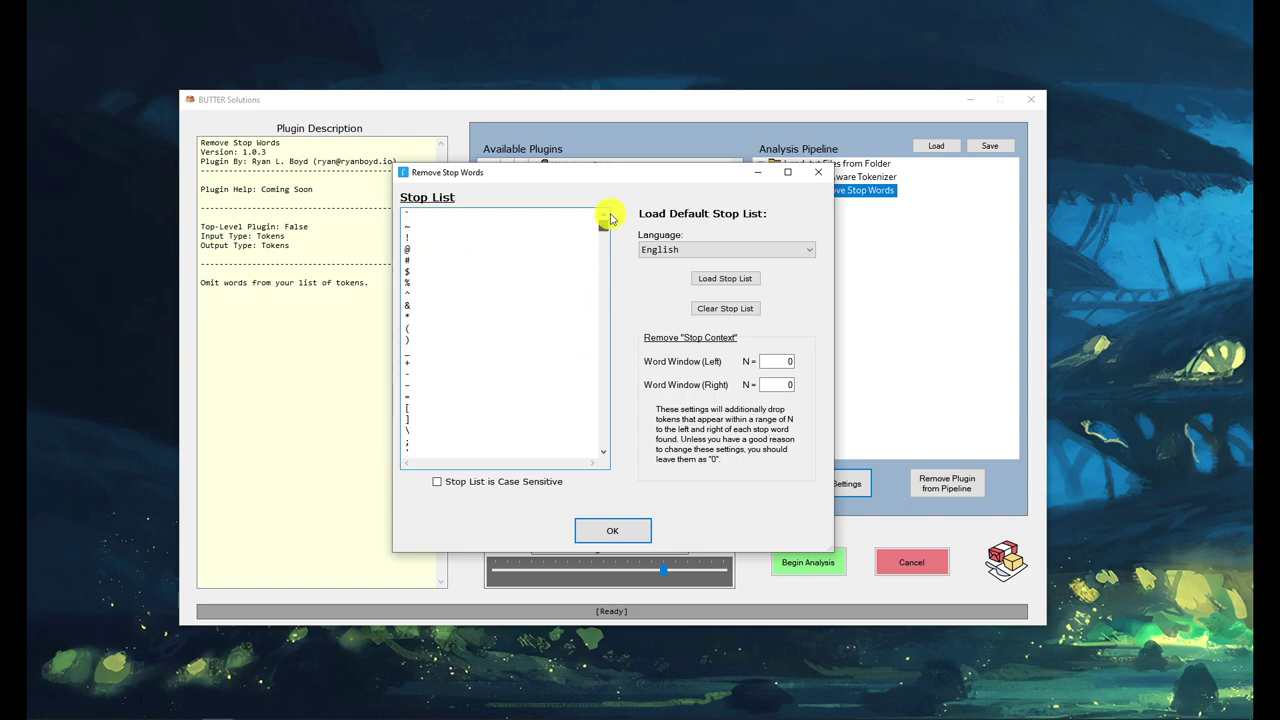
pyautogui.click(613, 530)
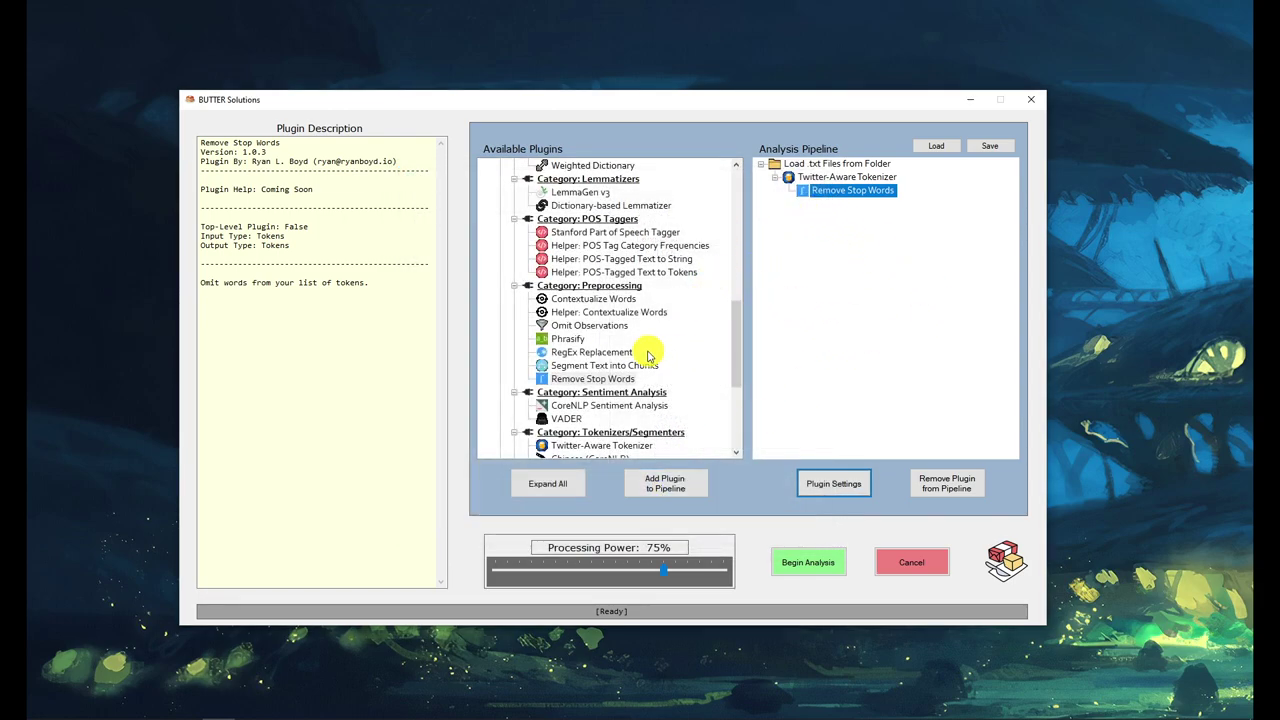
# - Add Omit Observations beneath Remove Stop Words, keeping the minimum number of tokens required for inclusion at 25
pyautogui.click(578, 327)
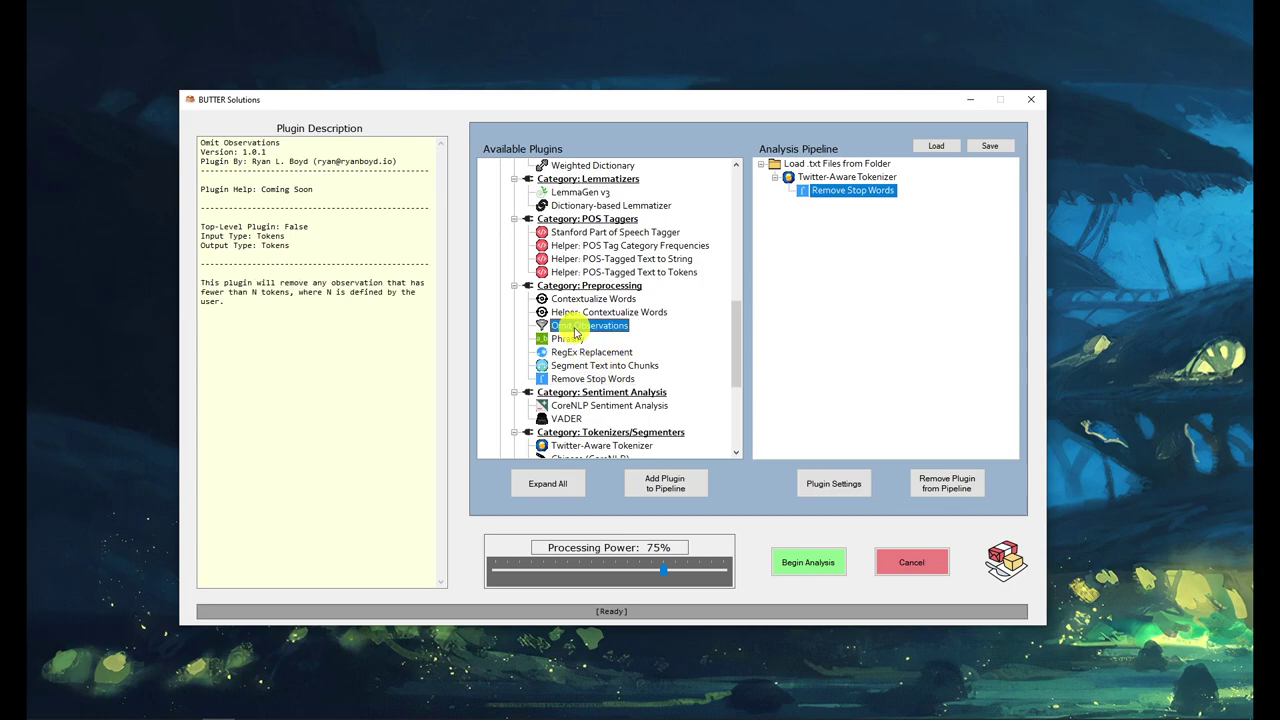
pyautogui.doubleClick(578, 328)
pyautogui.click(830, 484)
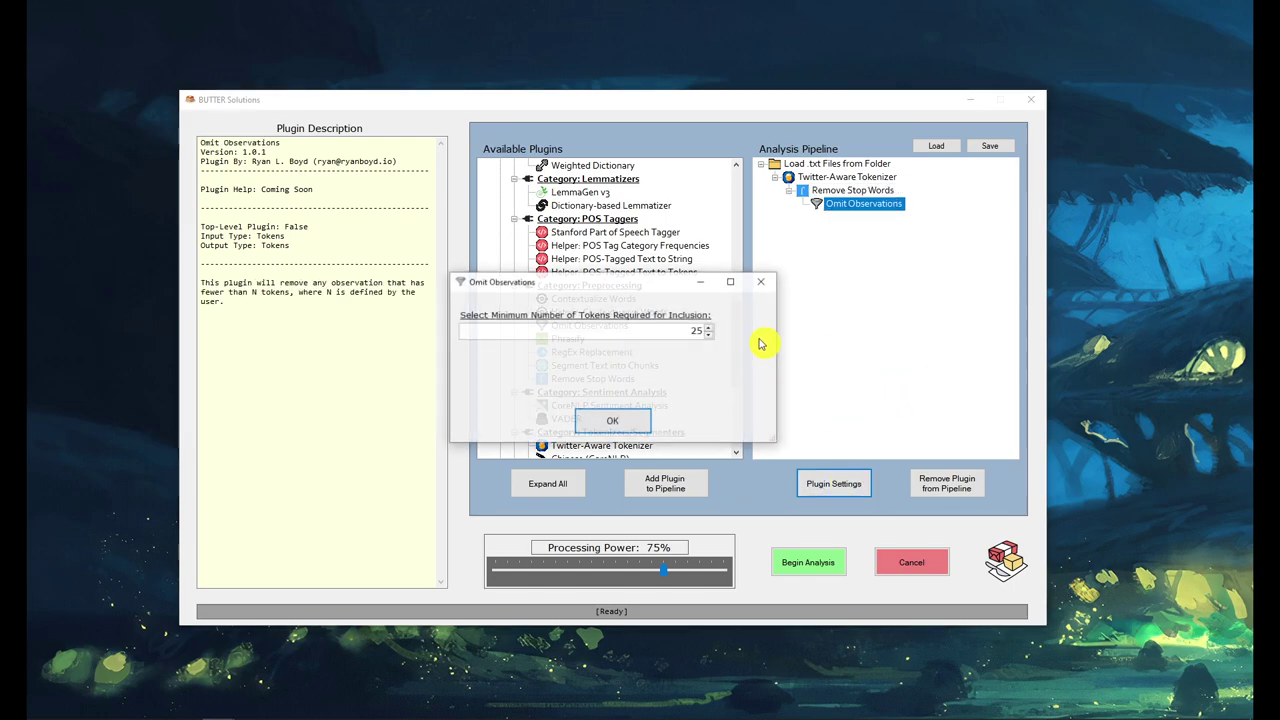
pyautogui.click(638, 421)
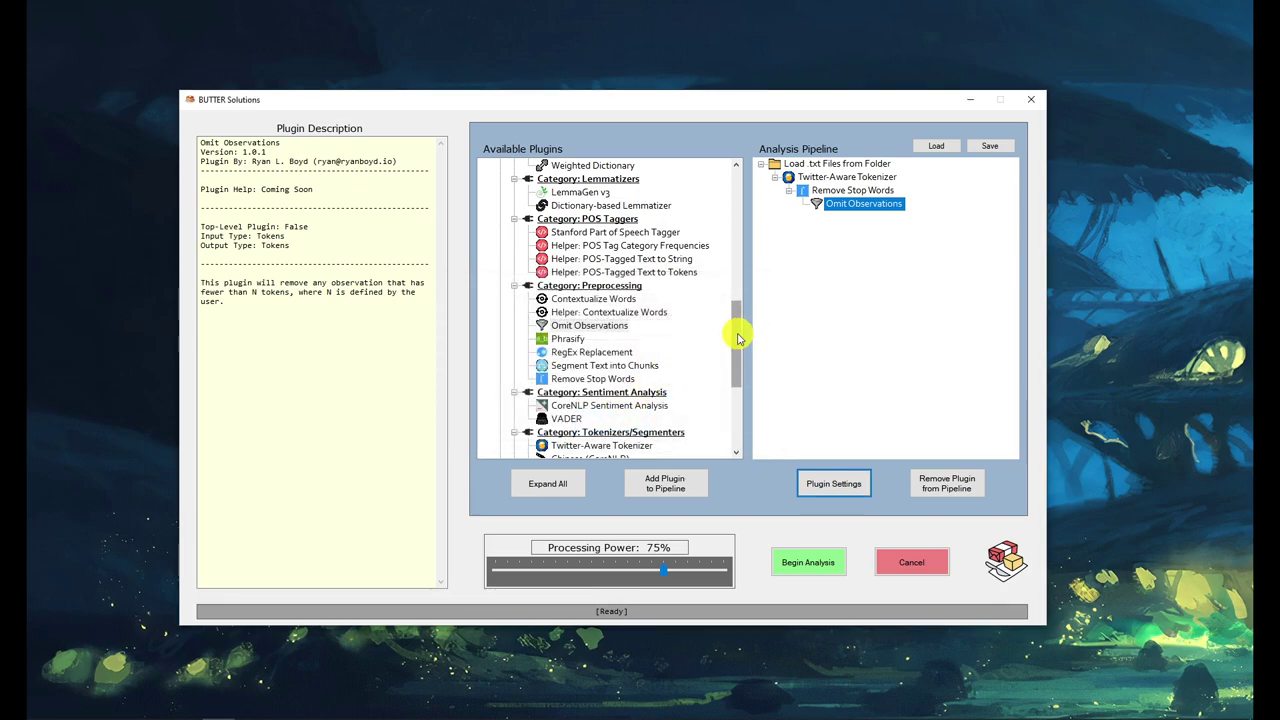
# - Add the LemmaGen v3 lemmatizer beneath Omit Observations and keep English as its language model
pyautogui.moveTo(738, 338); pyautogui.dragTo(735, 305)
pyautogui.click(598, 289)
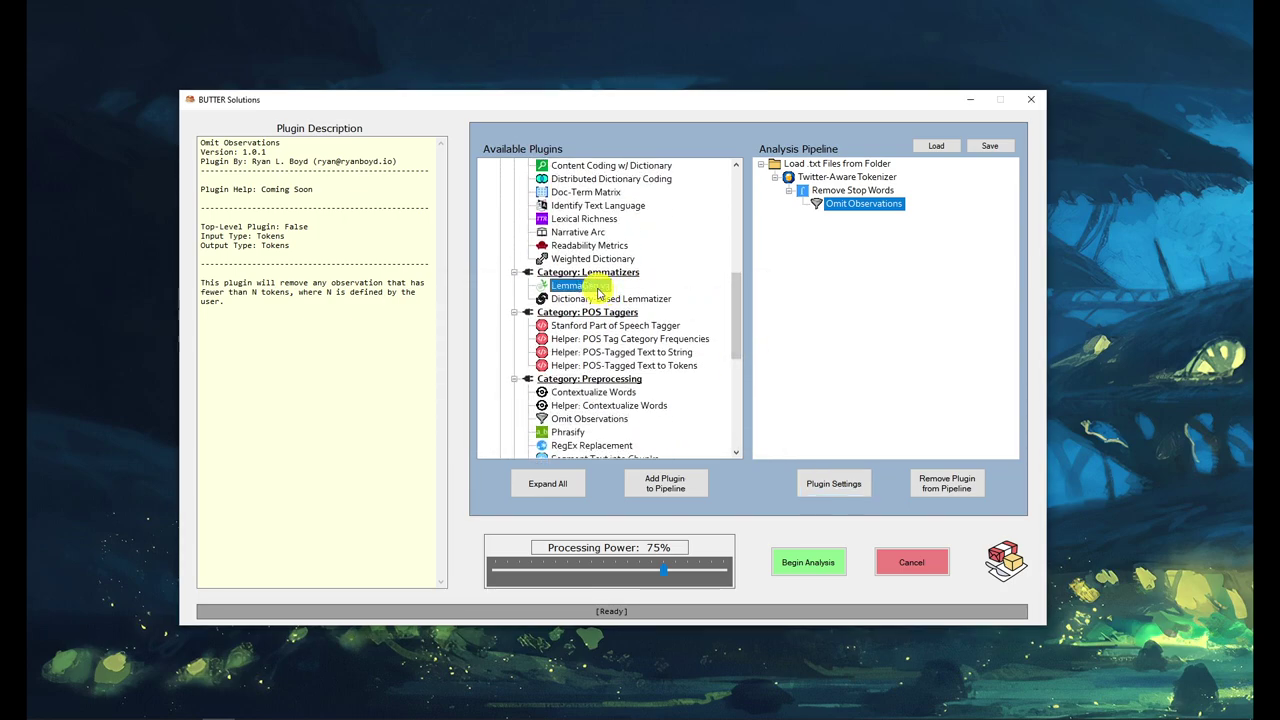
pyautogui.doubleClick(598, 289)
pyautogui.click(829, 484)
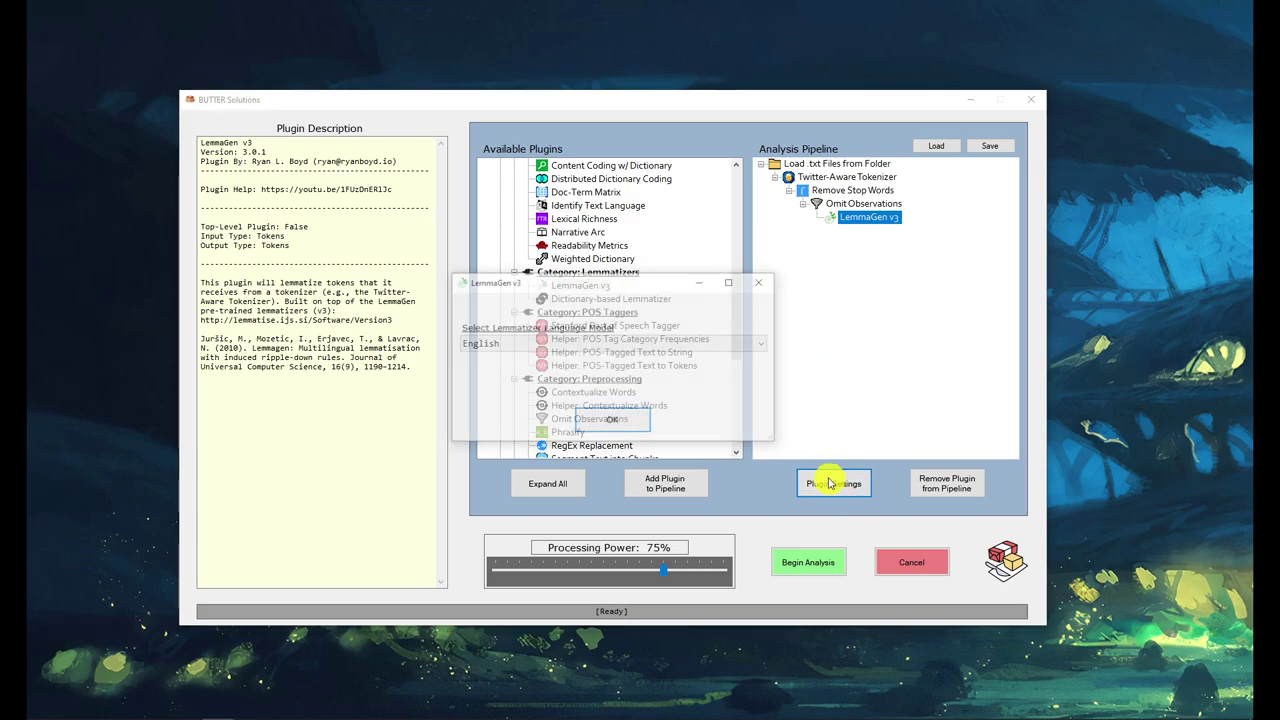
pyautogui.click(612, 420)
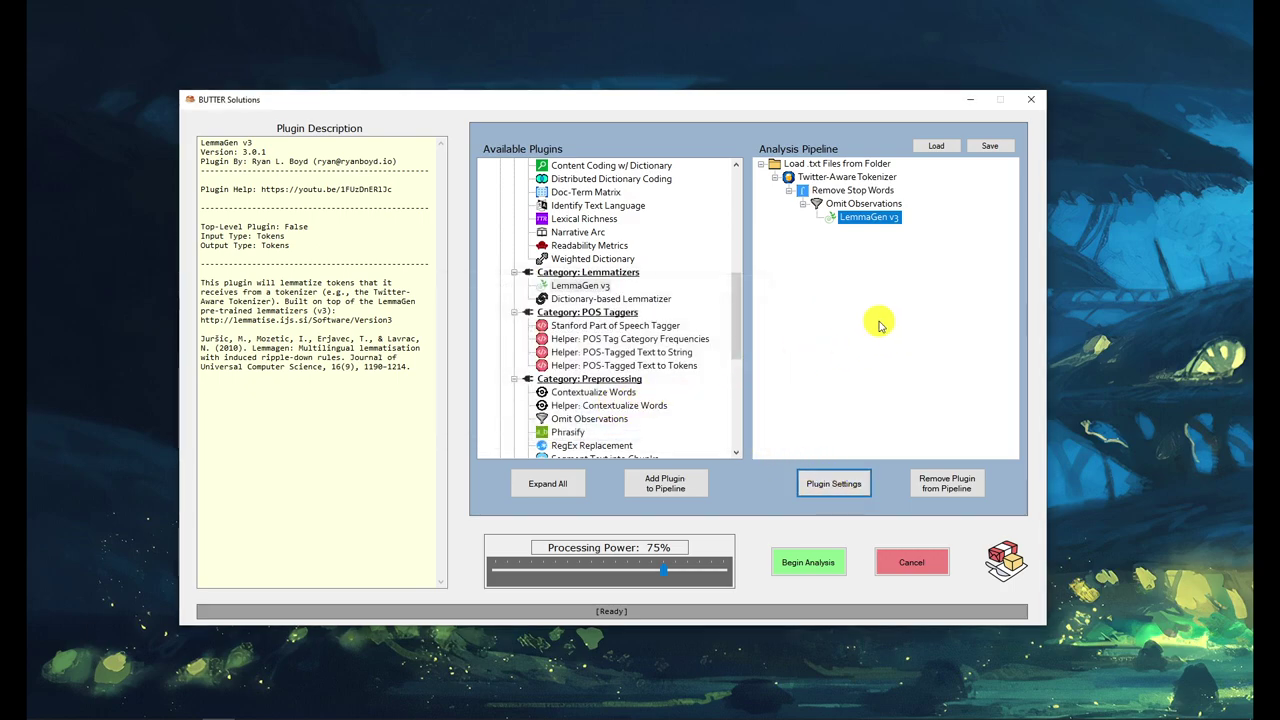
# - Add the Frequency List plugin to the pipeline beneath LemmaGen v3
pyautogui.moveTo(740, 314); pyautogui.dragTo(731, 177)
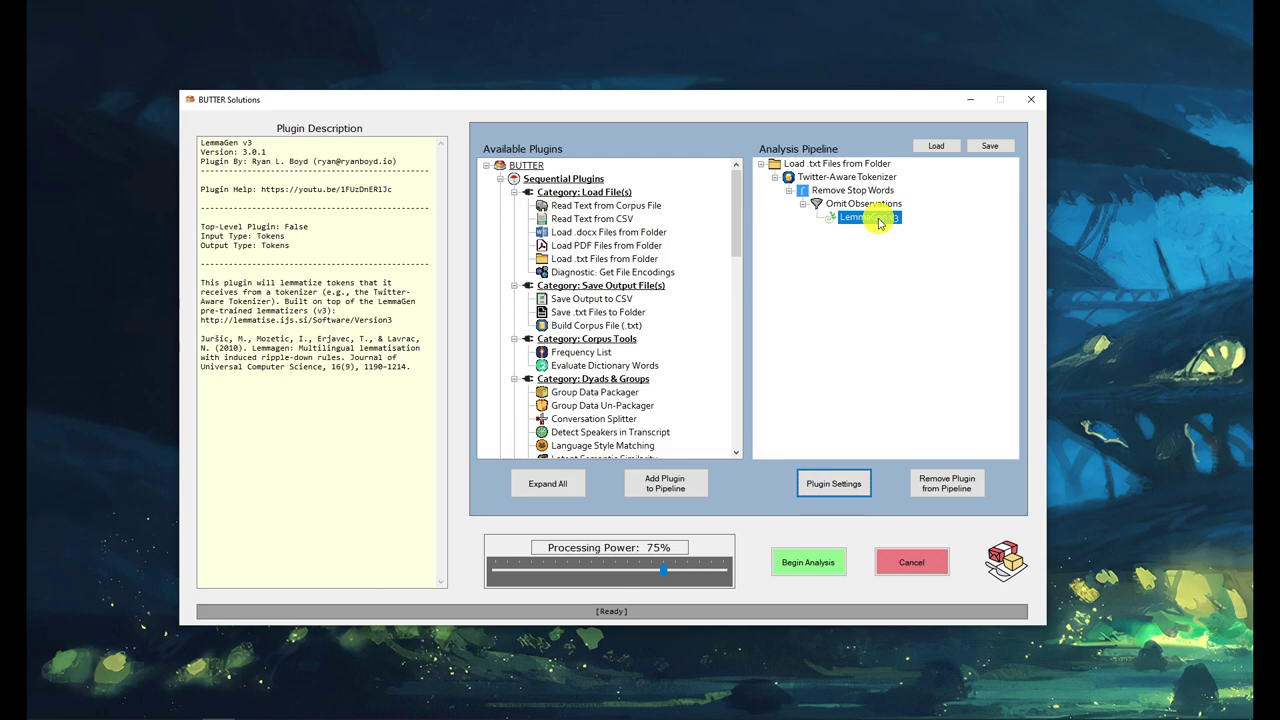
pyautogui.click(588, 299)
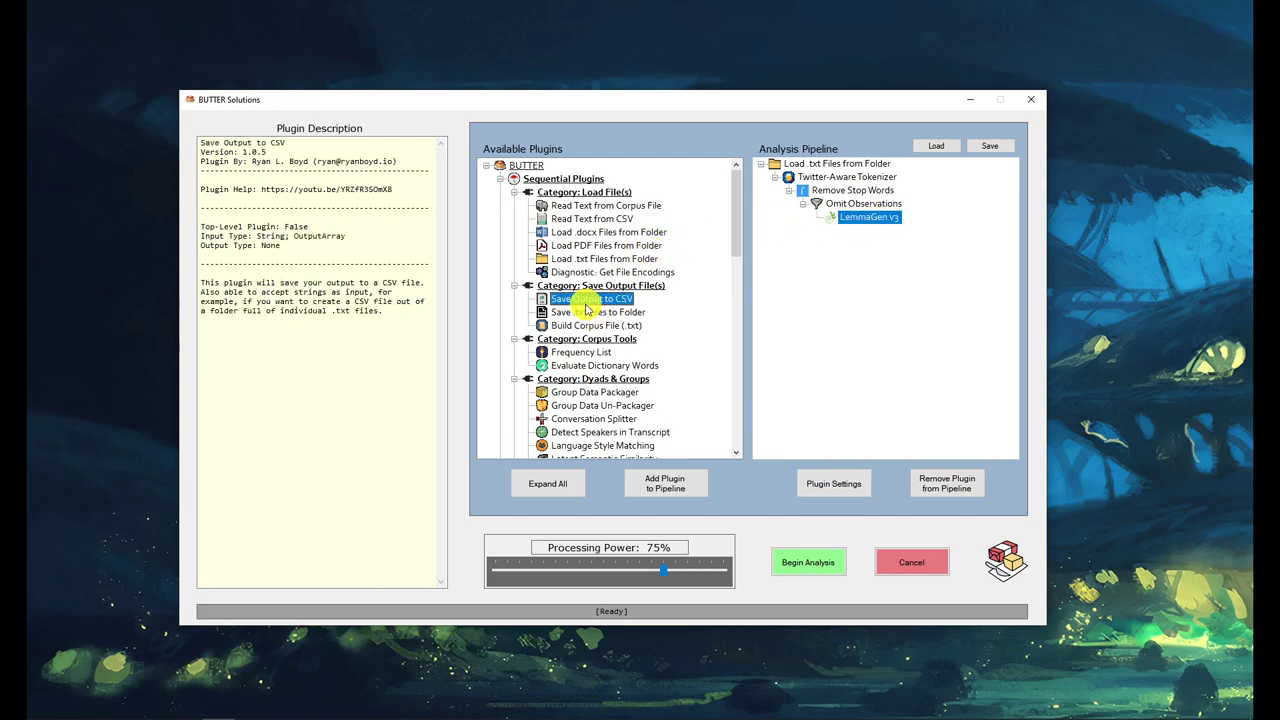
pyautogui.doubleClick(575, 356)
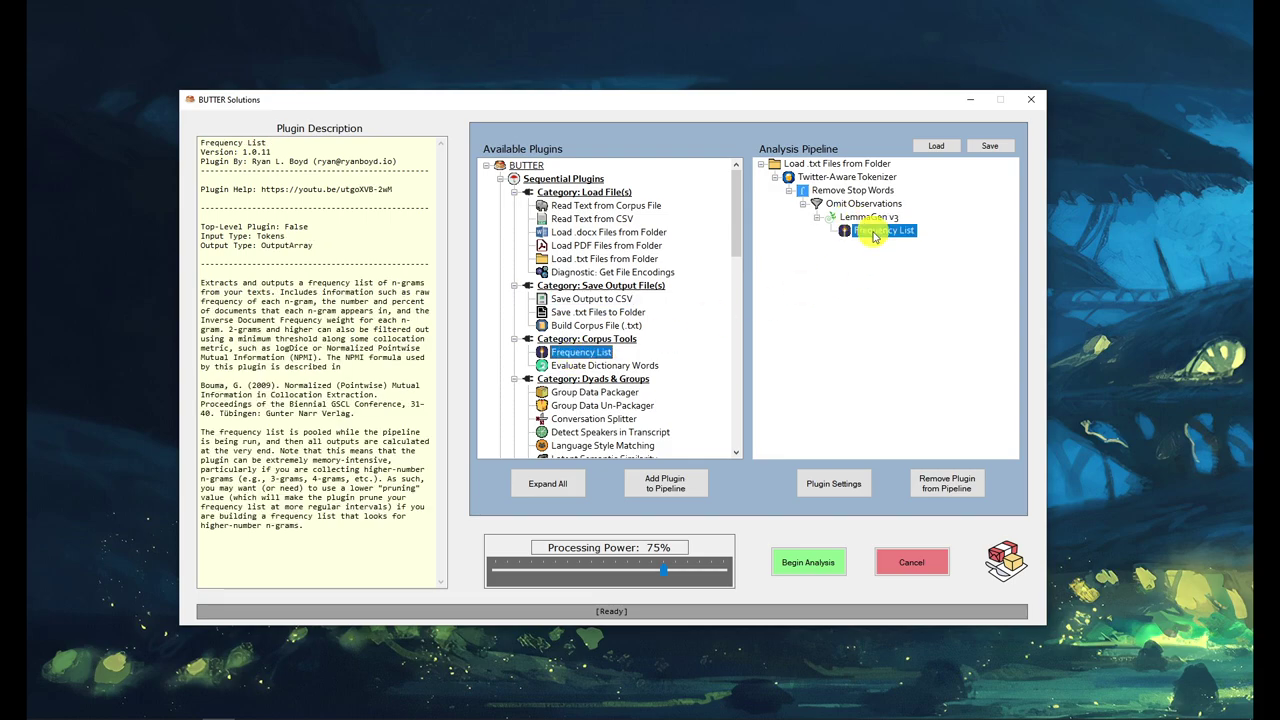
# - Set the Frequency List plugin to filter collocates by logDice, keeping N-grams at 2 and the other n-gram settings
pyautogui.doubleClick(873, 232)
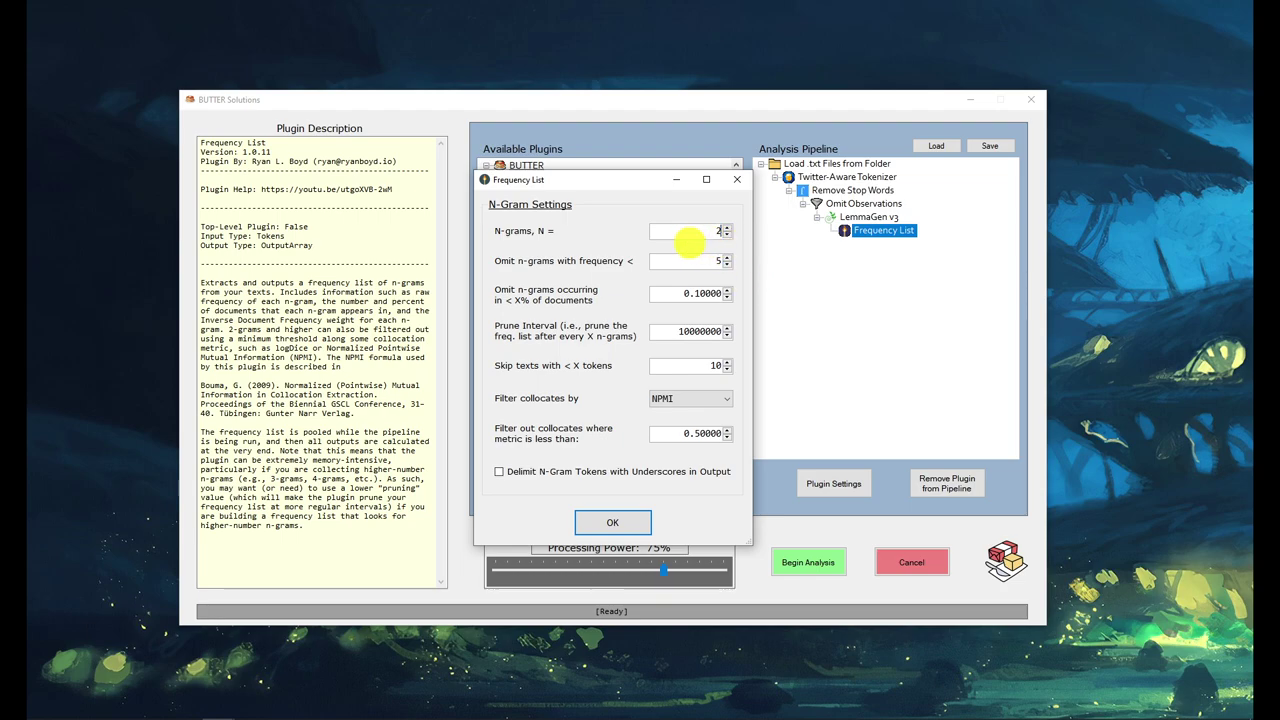
pyautogui.click(690, 398)
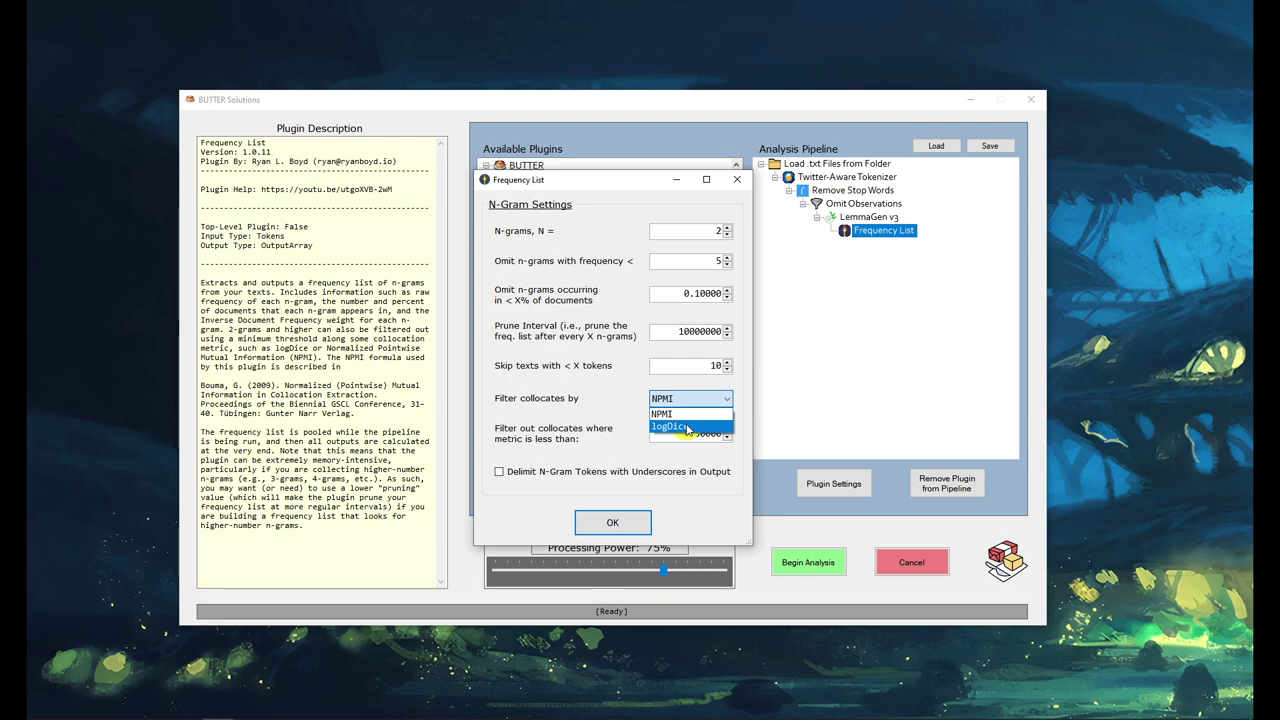
pyautogui.click(665, 426)
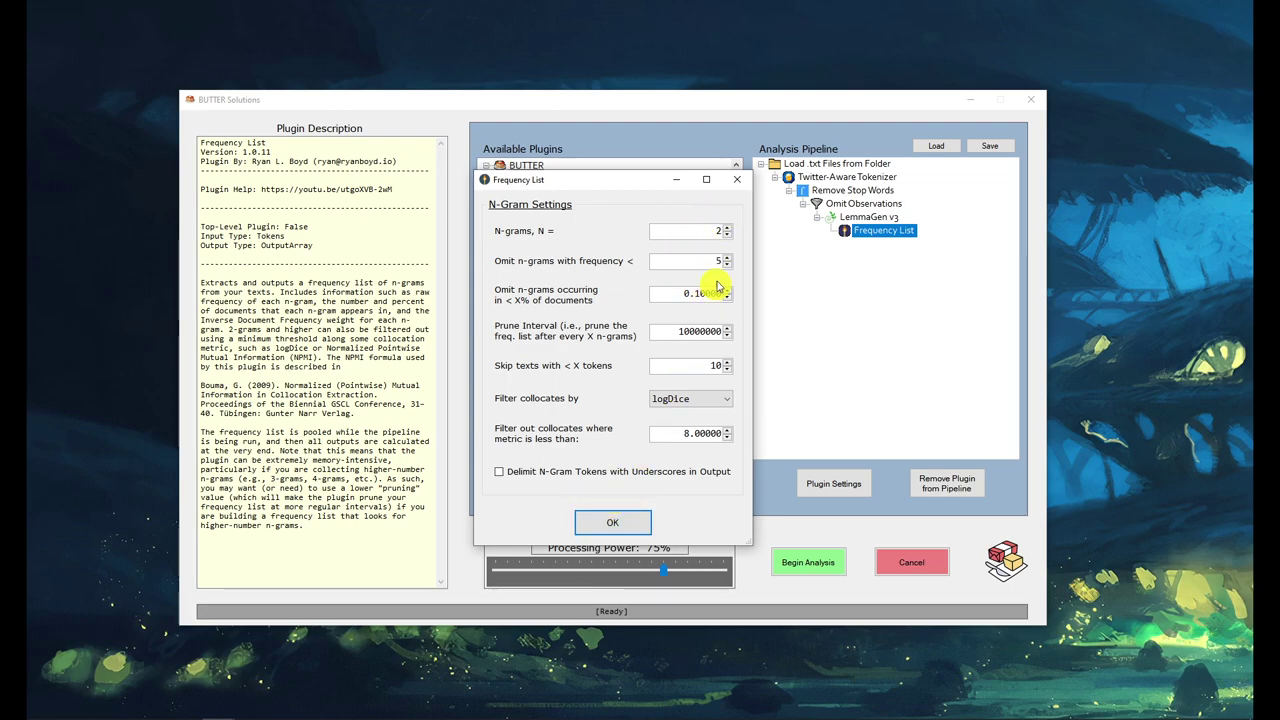
pyautogui.click(614, 524)
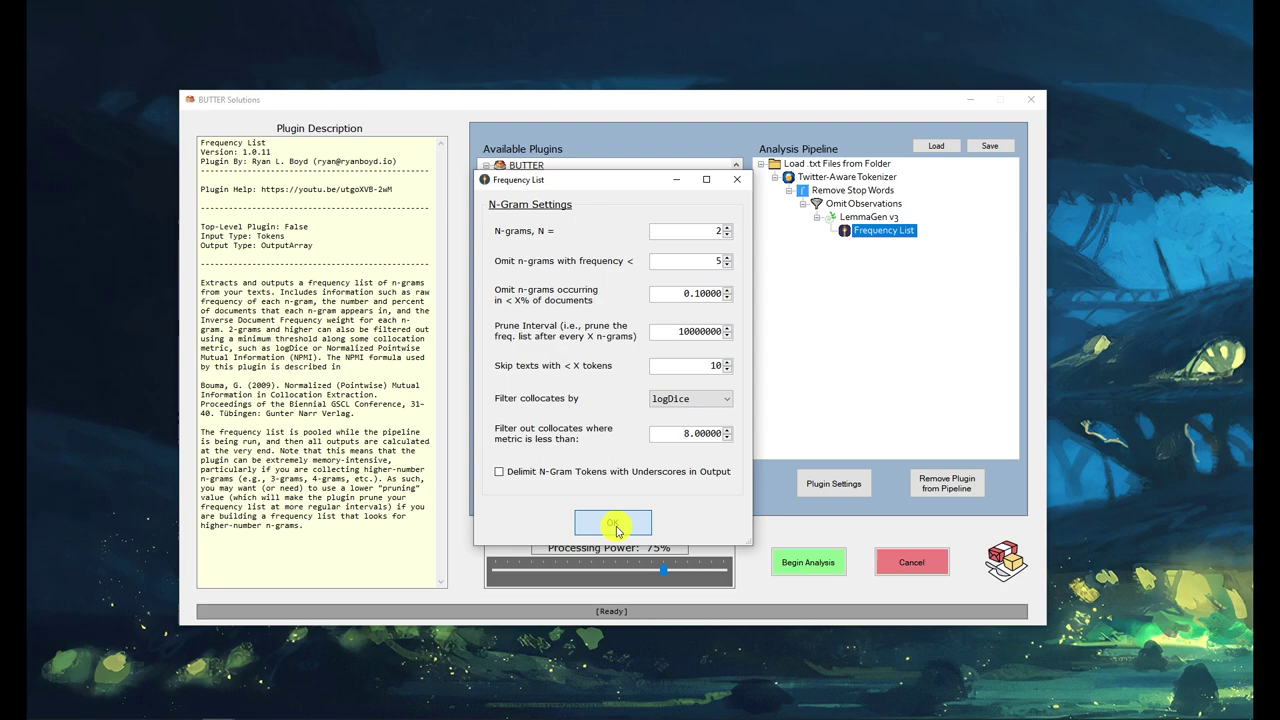
# - Add Save Output to CSV beneath Frequency List and set its output file to Freq-Behavior.csv in the Texts\_temp folder
pyautogui.scroll(-3, 736, 254)
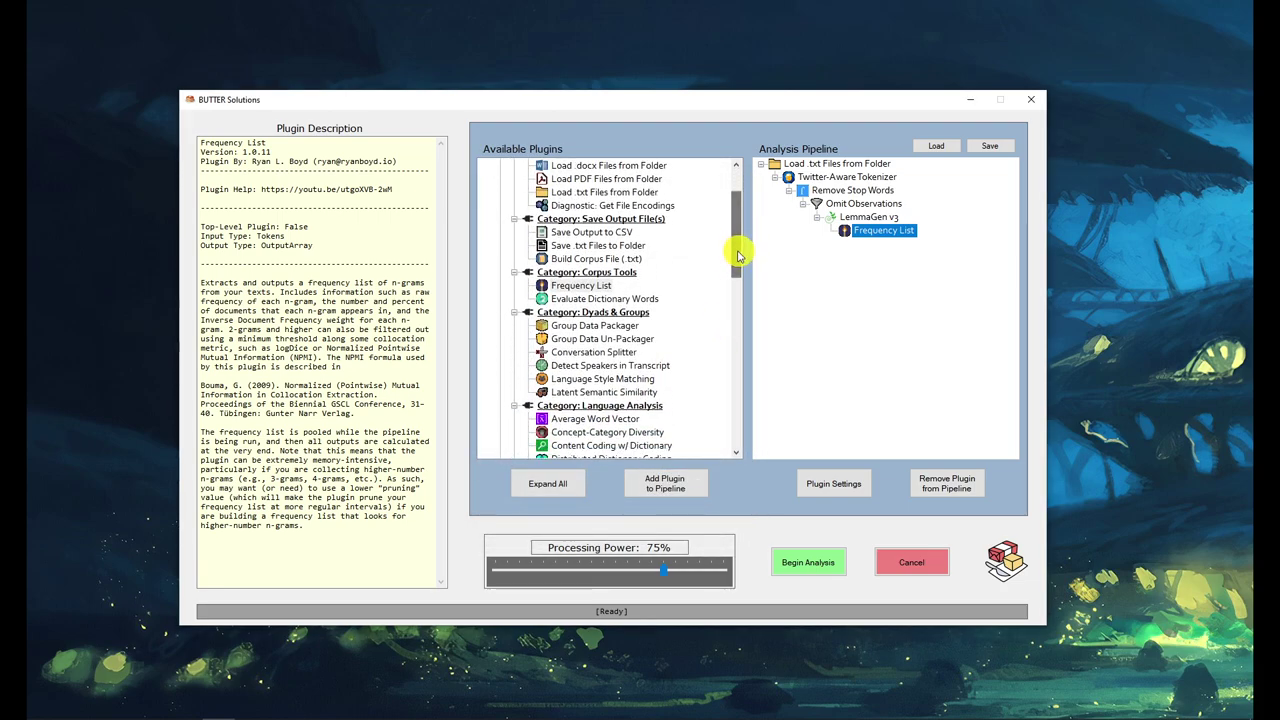
pyautogui.click(605, 232)
pyautogui.click(665, 490)
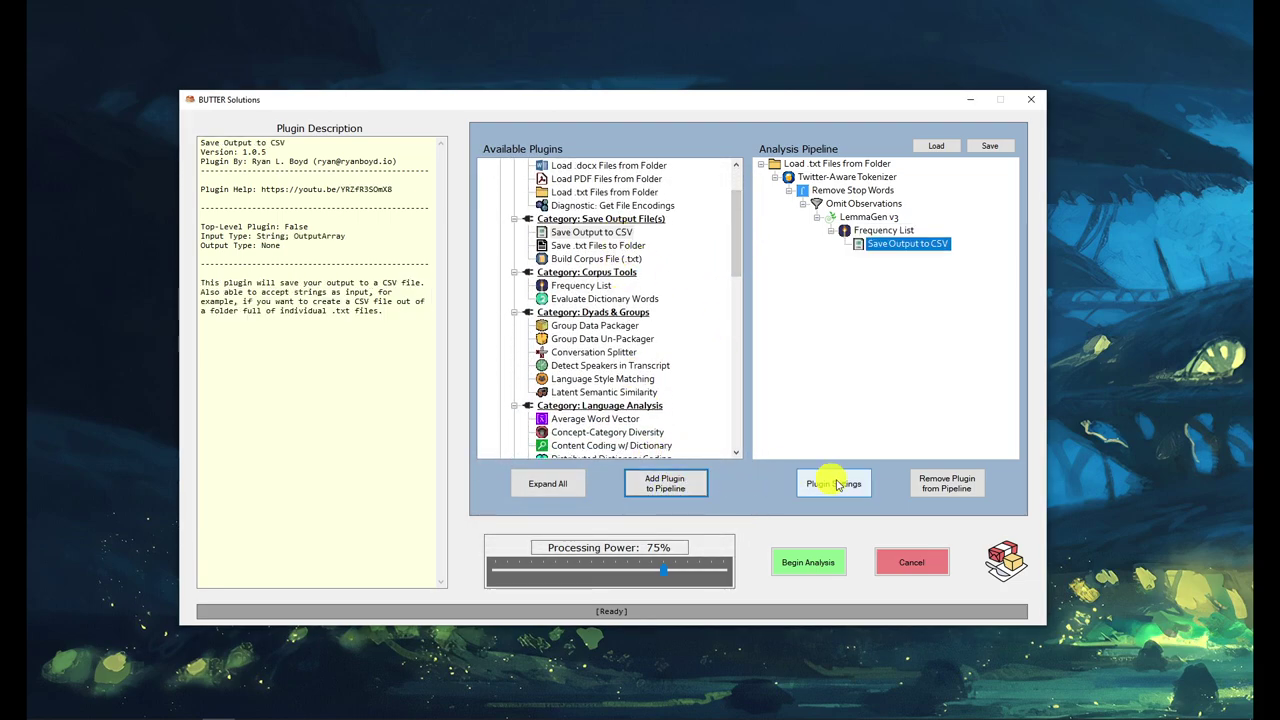
pyautogui.click(838, 483)
pyautogui.click(448, 352)
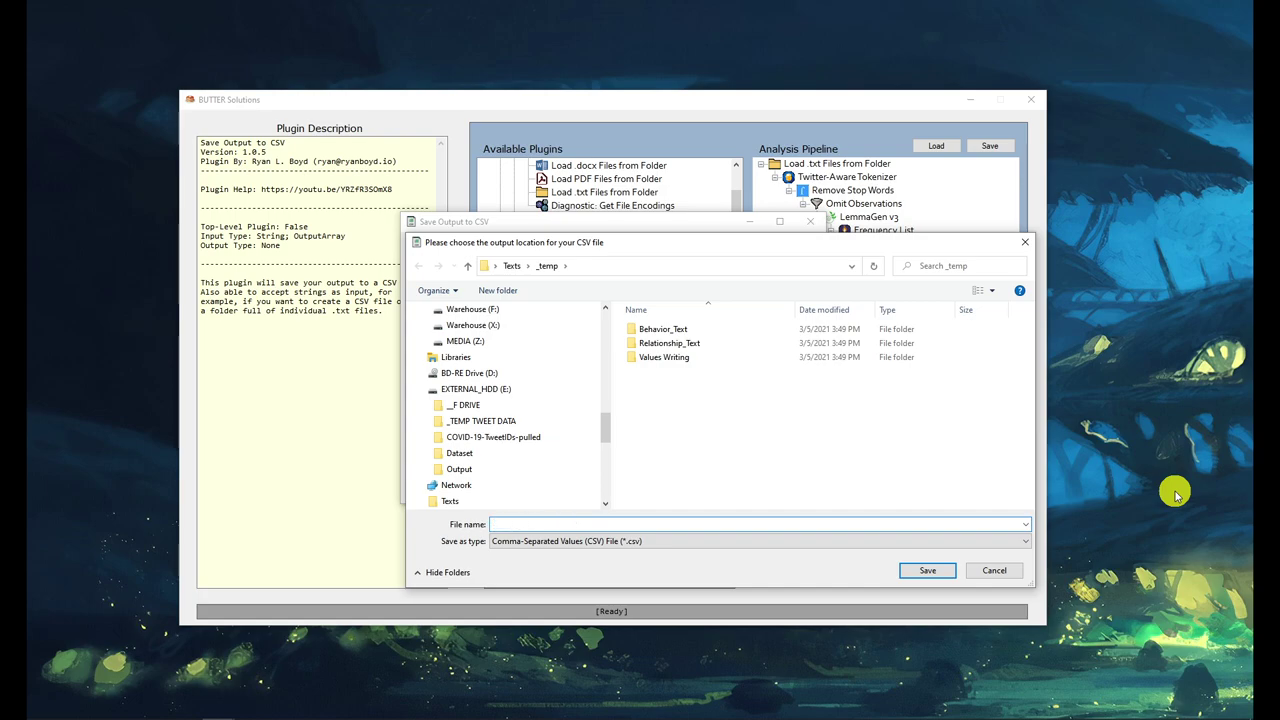
pyautogui.press('Return')
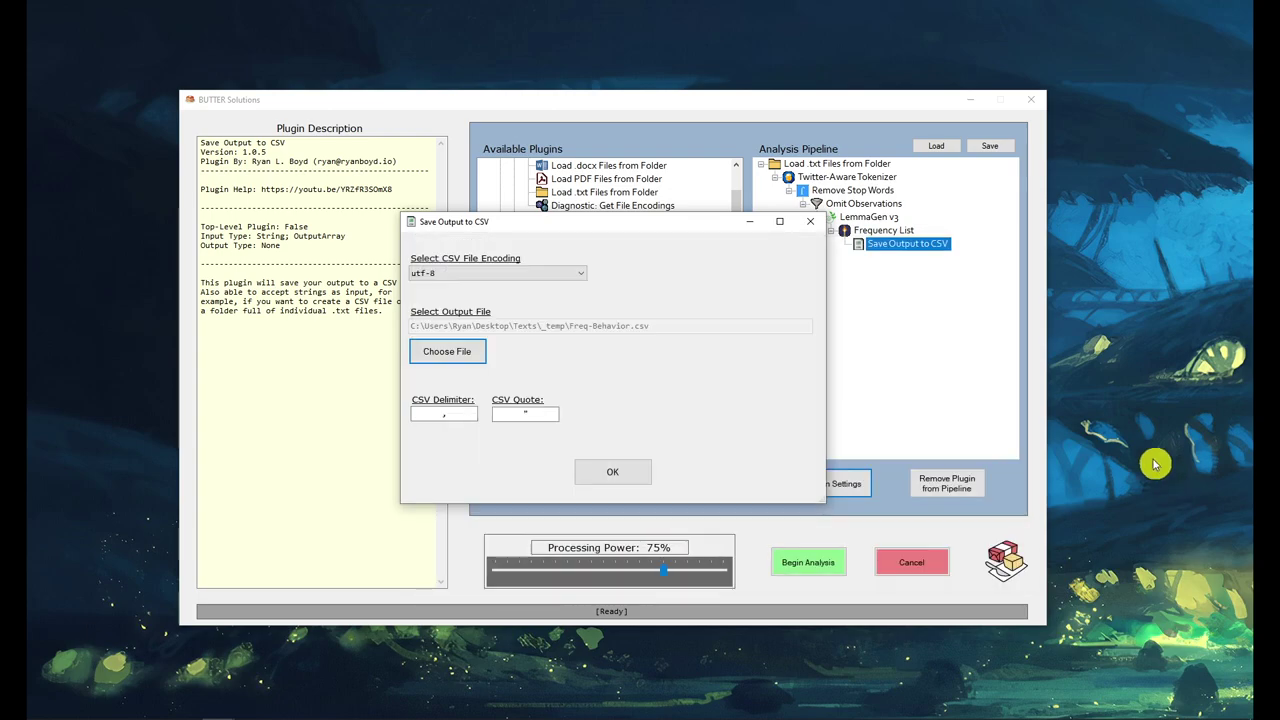
pyautogui.click(609, 479)
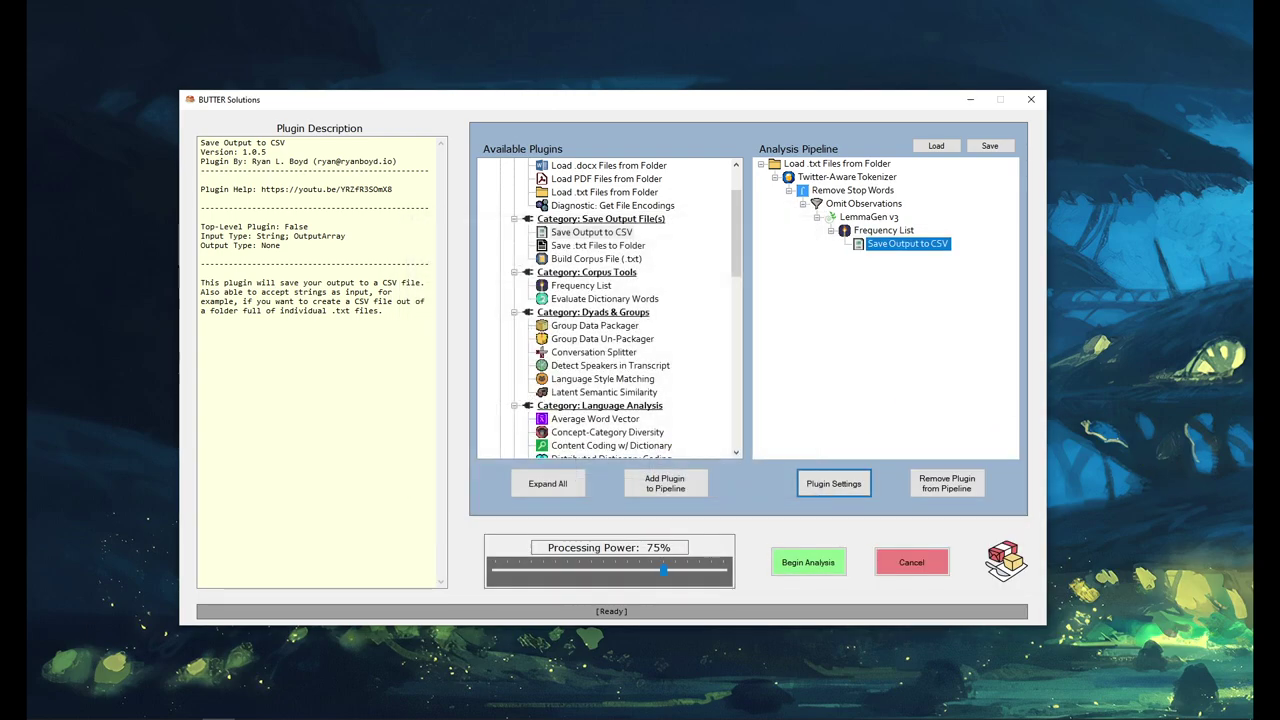
# - Bring up the _temp folder window to check for Freq-Behavior.csv and move the window aside again
pyautogui.moveTo(1250, 190); pyautogui.dragTo(655, 98)
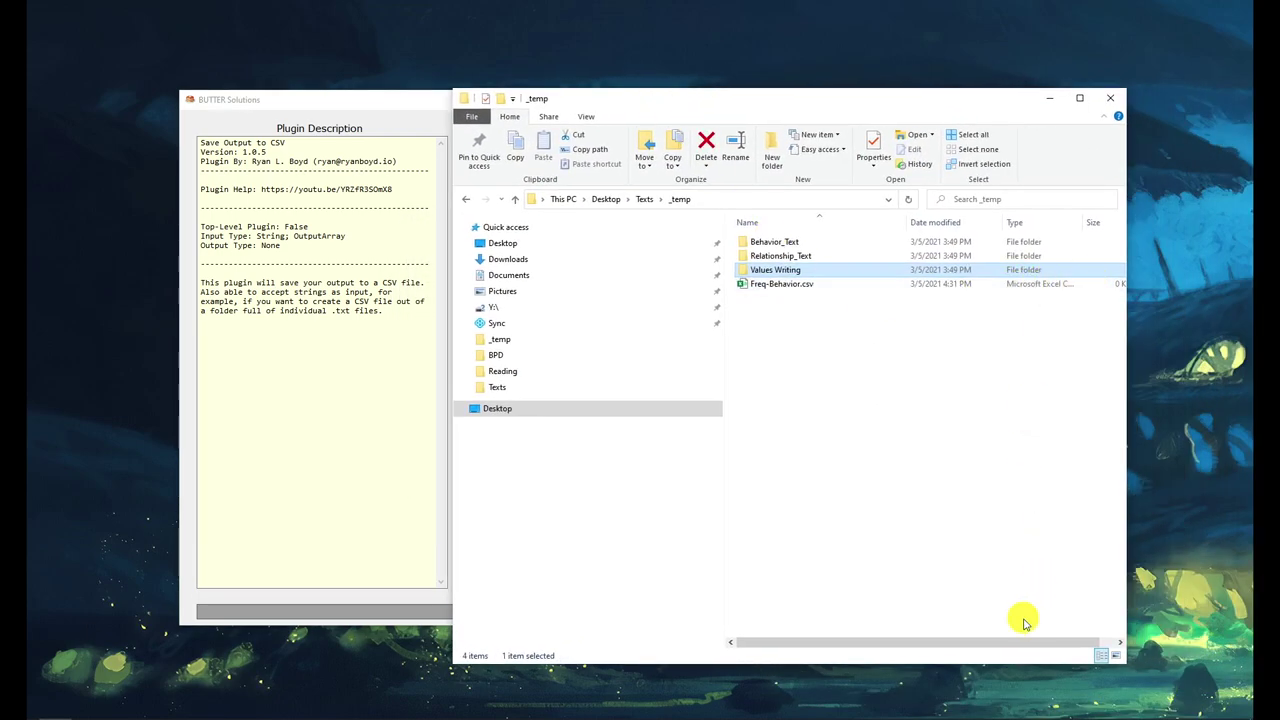
pyautogui.moveTo(1126, 566); pyautogui.dragTo(1170, 543)
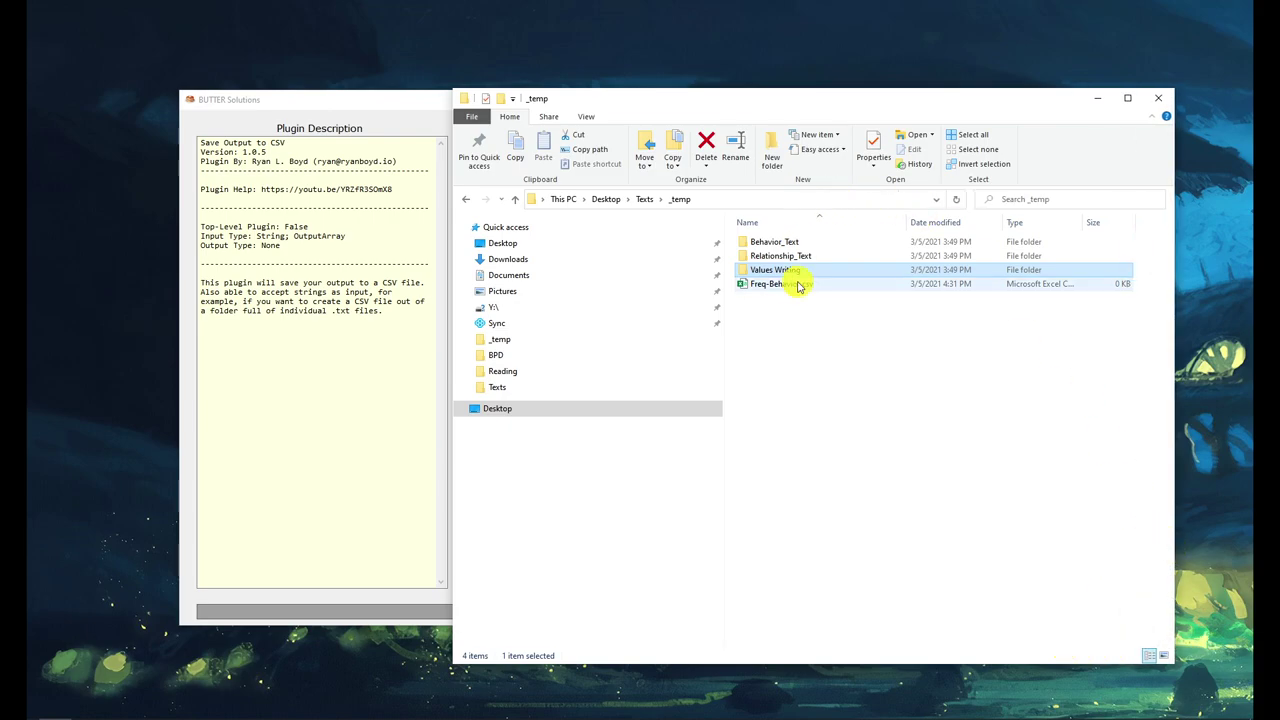
pyautogui.moveTo(766, 95); pyautogui.dragTo(1279, 130)
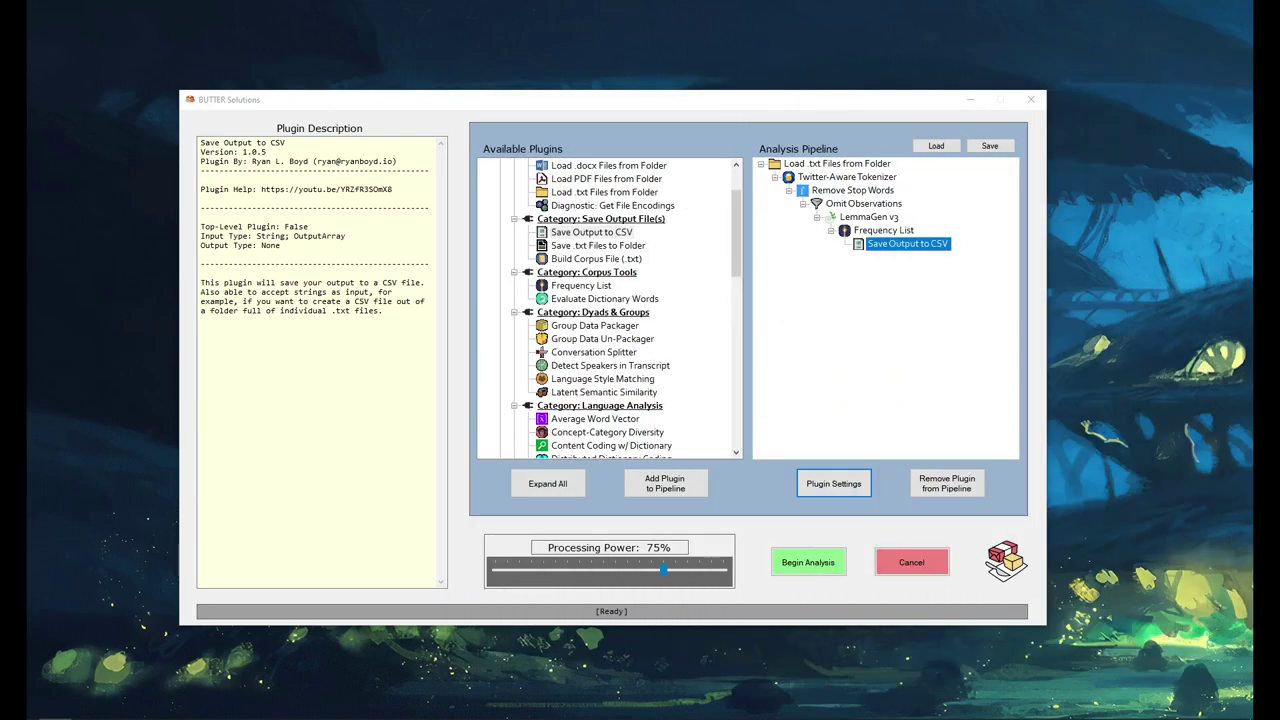
# - Copy the whole Load .txt Files from Folder branch and paste it as a second top-level branch in the pipeline
pyautogui.click(790, 163)
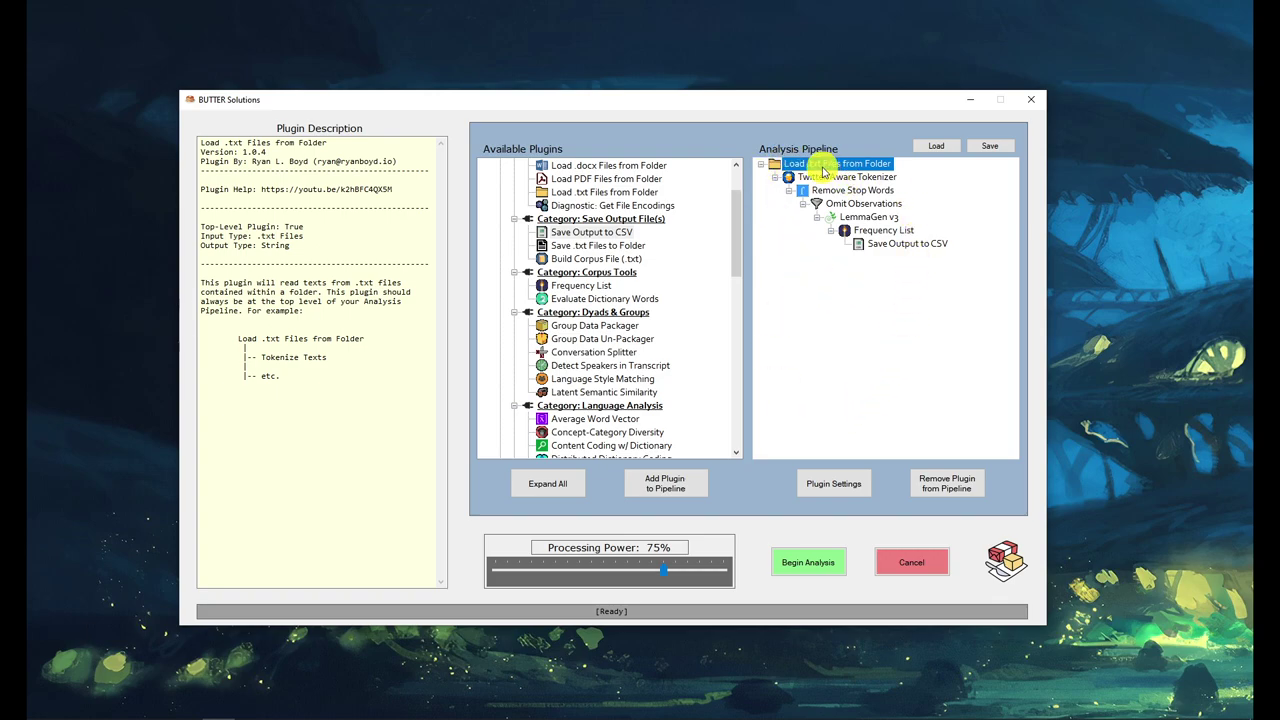
pyautogui.rightClick(772, 165)
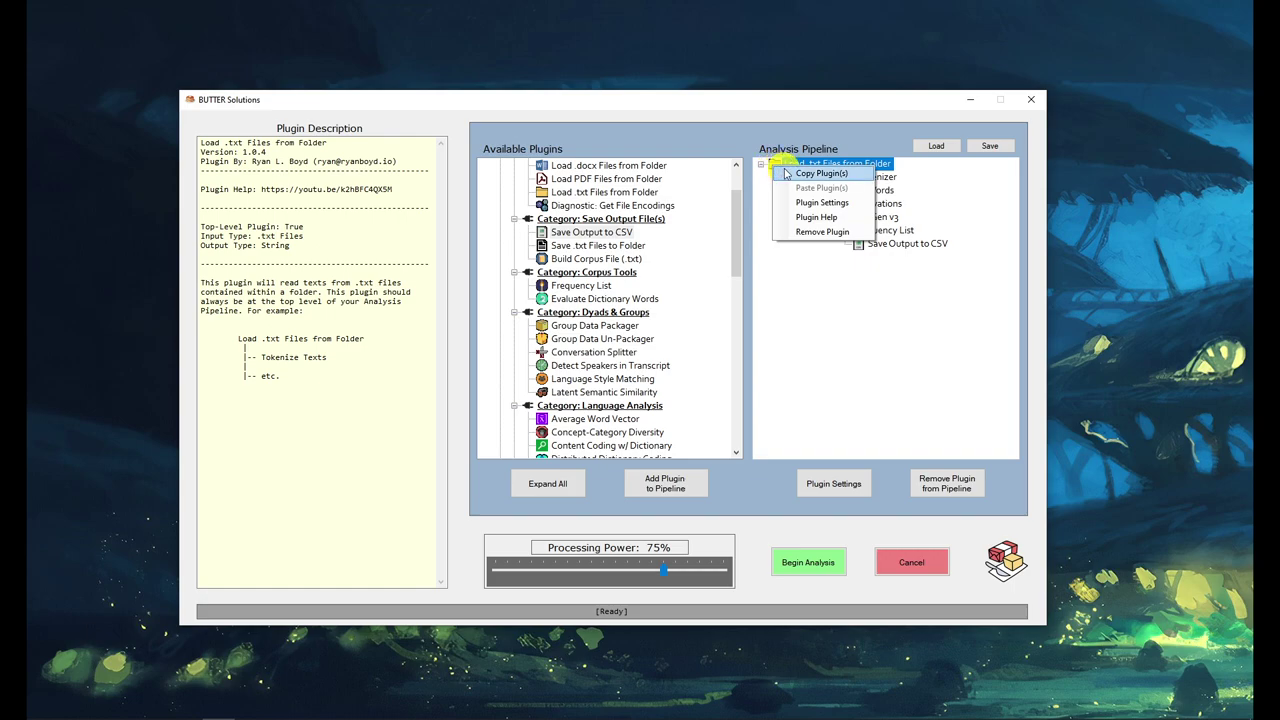
pyautogui.click(797, 175)
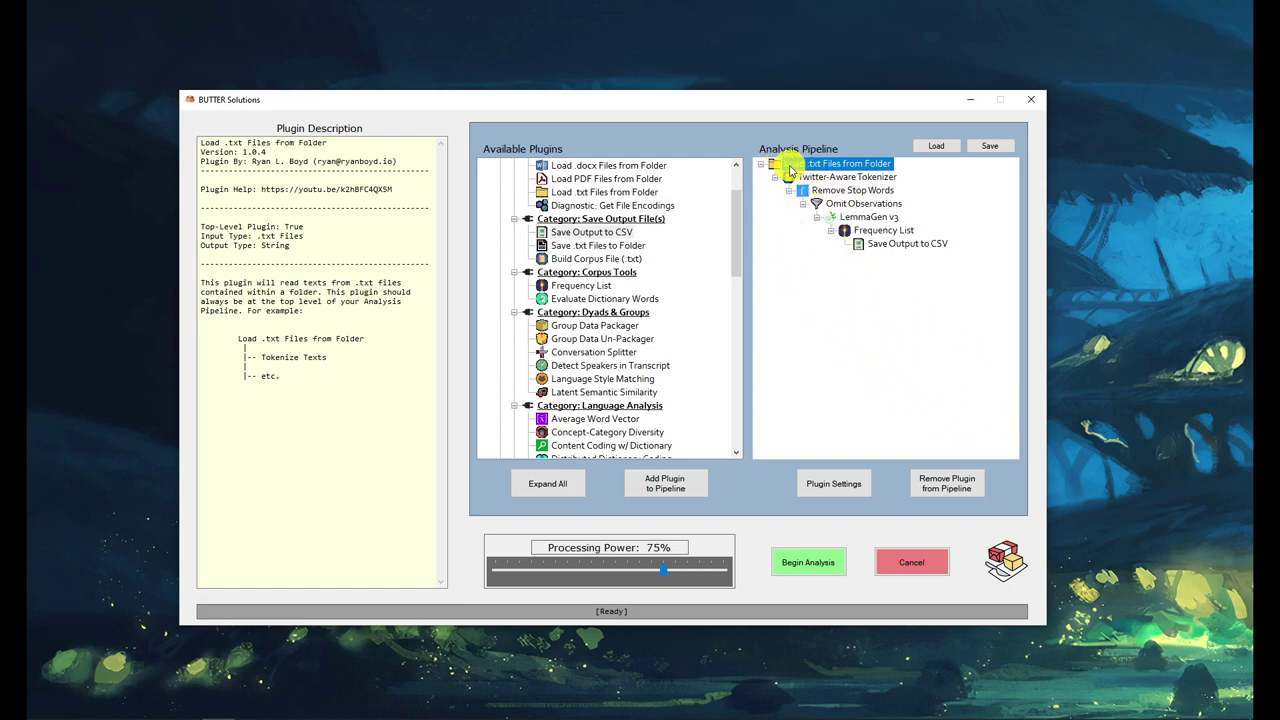
pyautogui.click(857, 292)
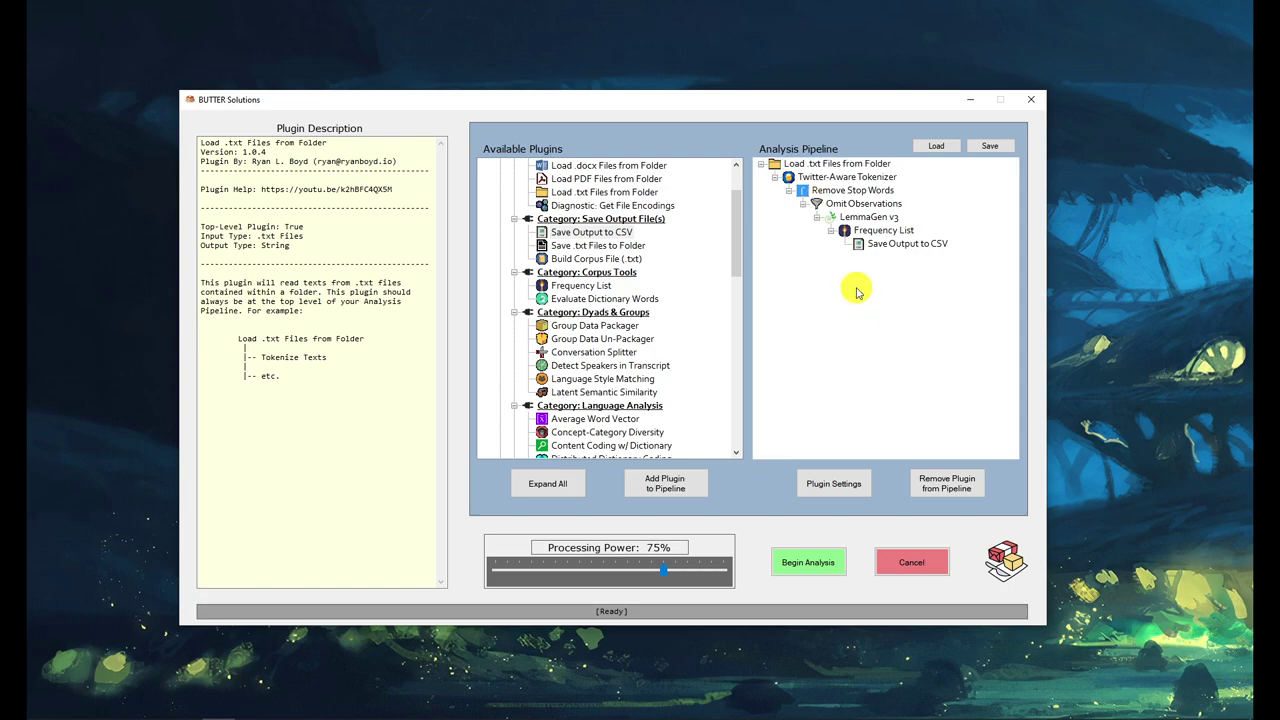
pyautogui.rightClick(857, 292)
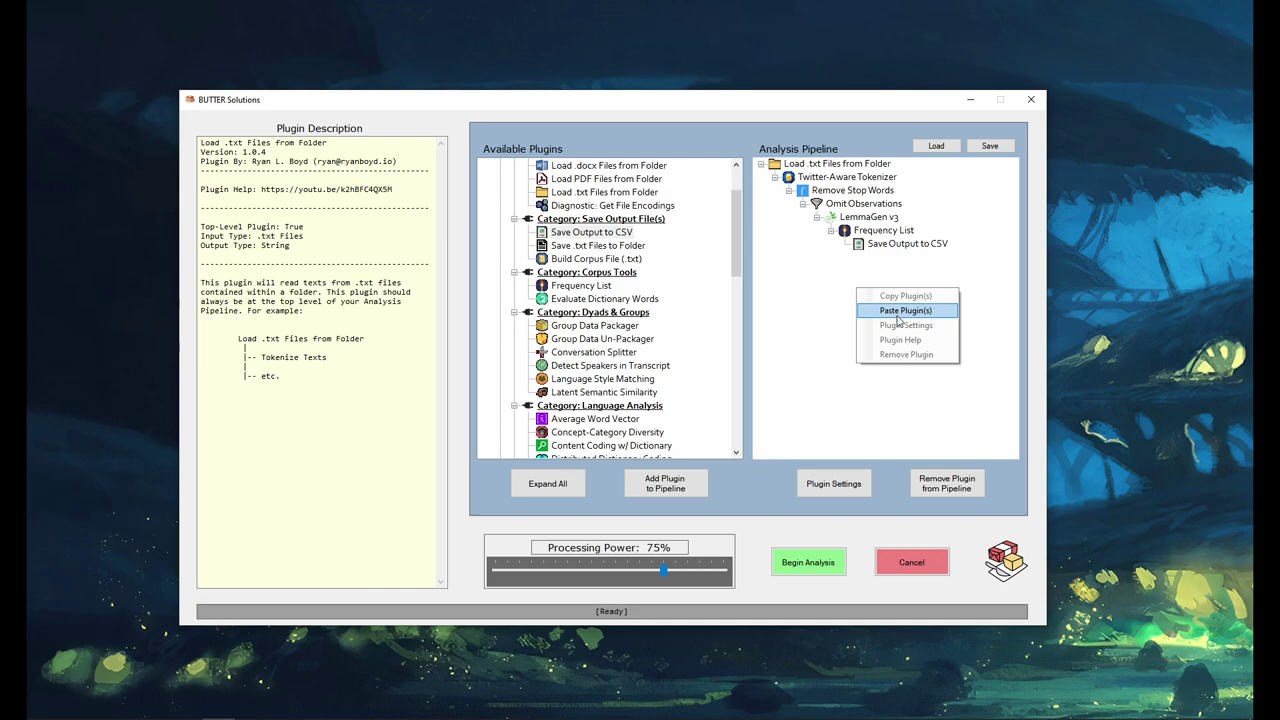
pyautogui.click(899, 314)
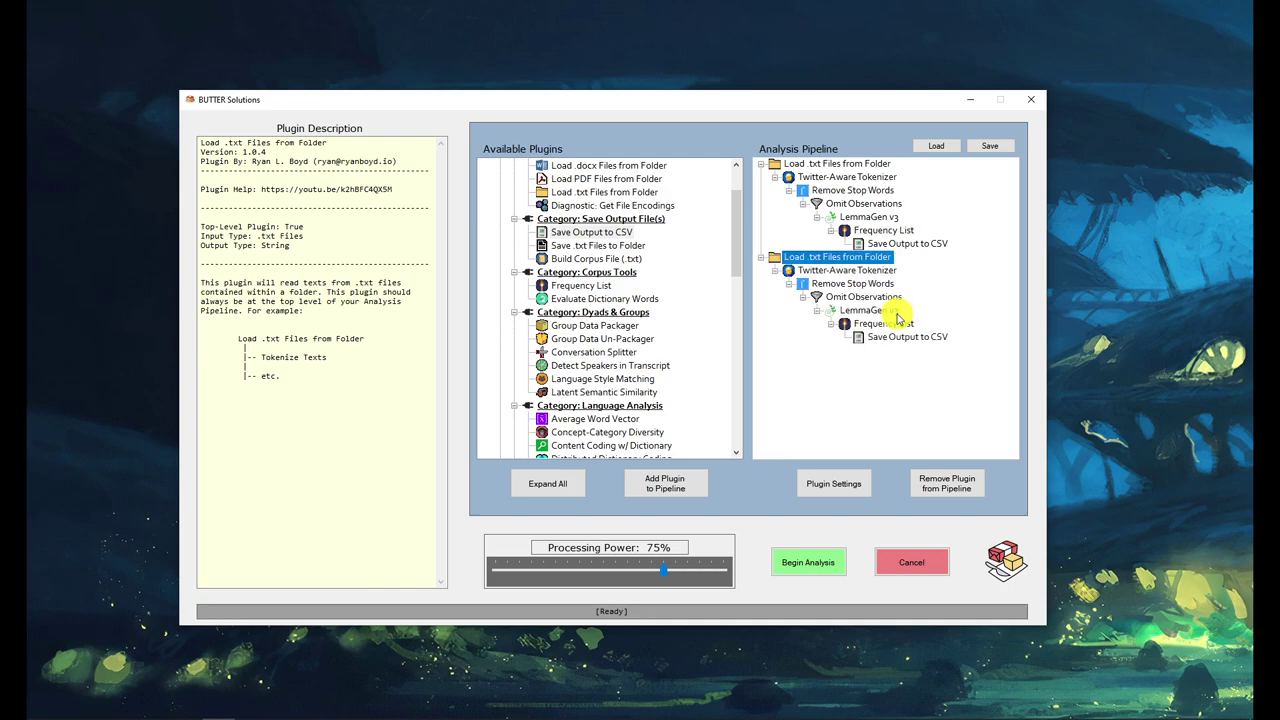
# - Examine the copied branch's settings for Remove Stop Words, Load .txt Files from Folder and Save Output to CSV
pyautogui.click(826, 192)
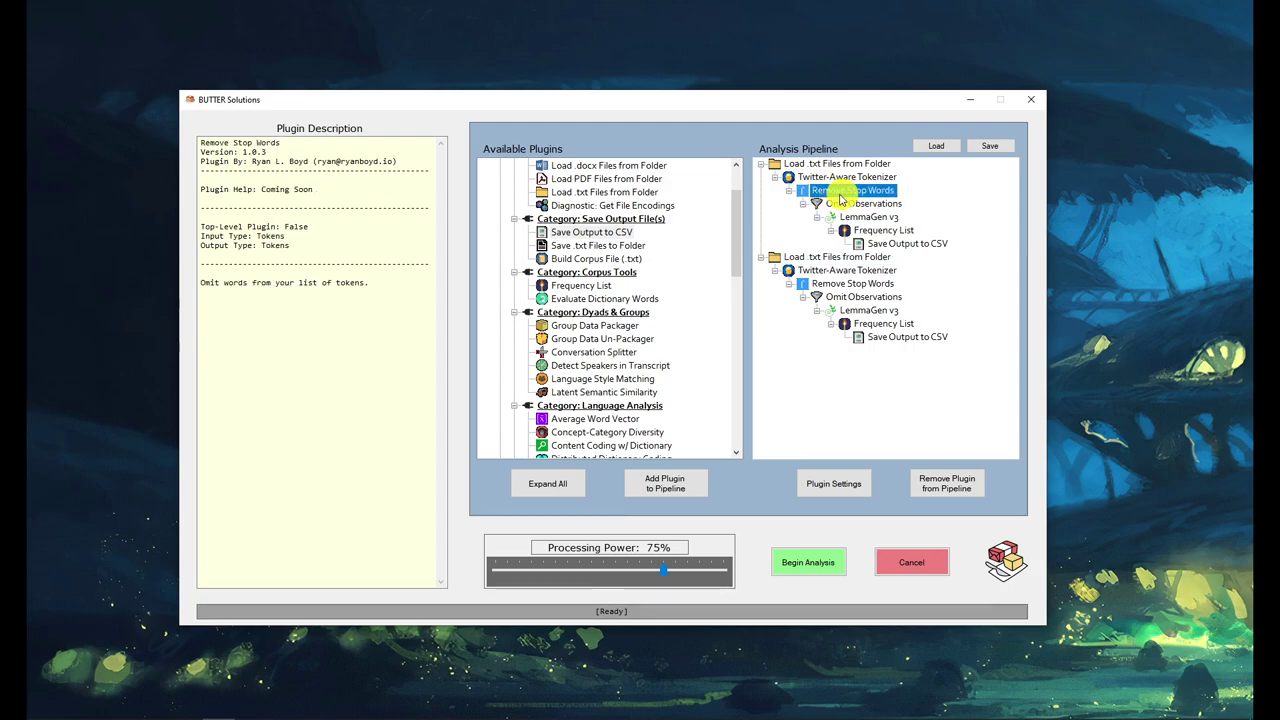
pyautogui.click(822, 283)
pyautogui.click(847, 485)
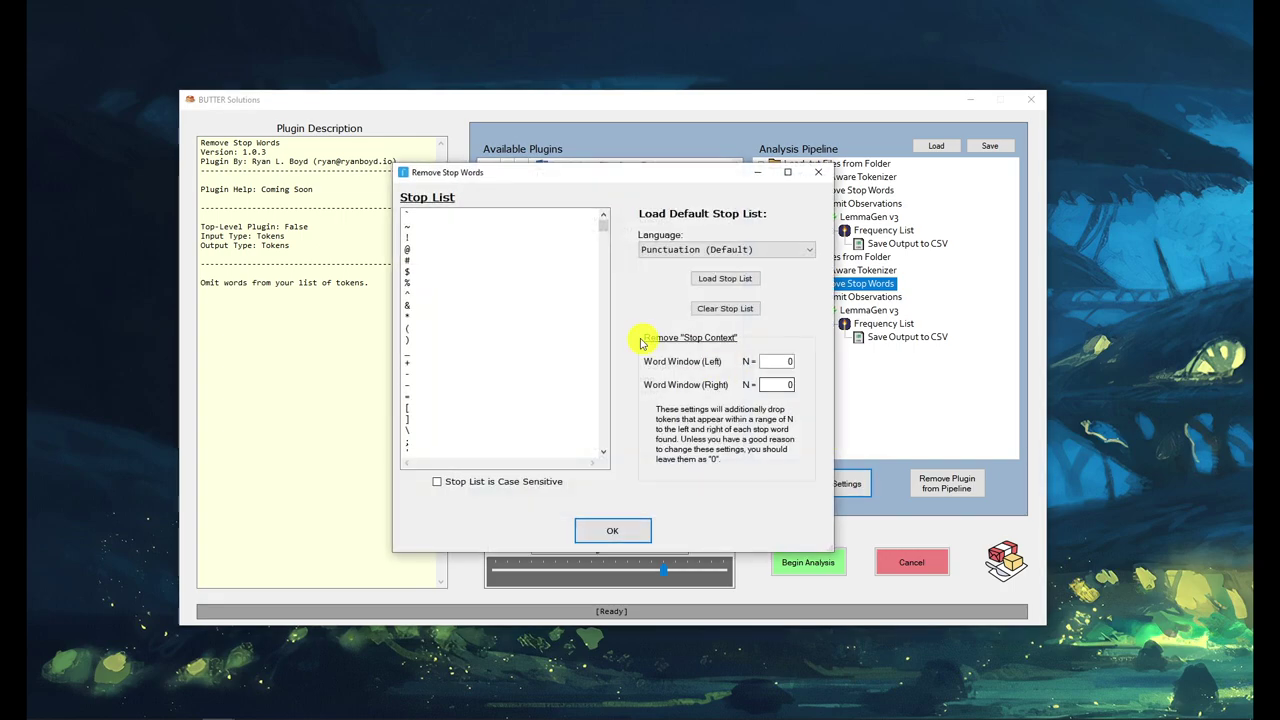
pyautogui.moveTo(603, 231)
pyautogui.mouseDown()
pyautogui.moveTo(613, 327)
pyautogui.moveTo(604, 228)
pyautogui.mouseUp()
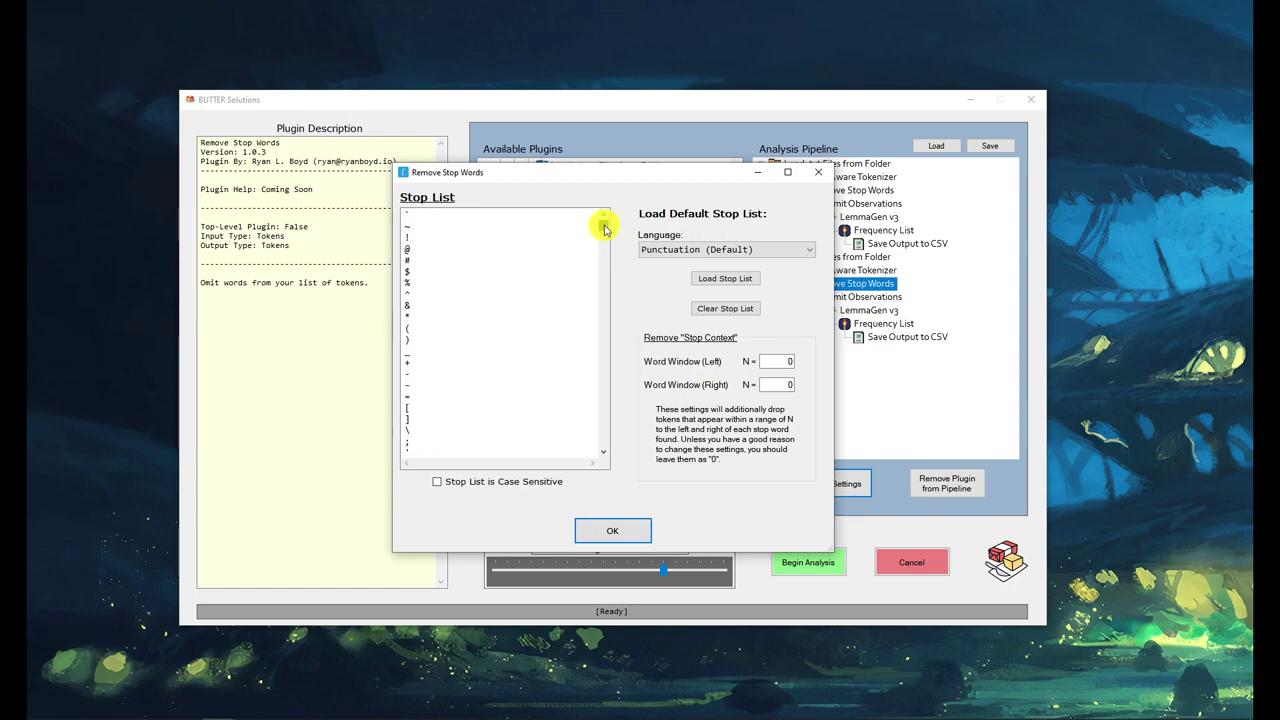
pyautogui.click(819, 175)
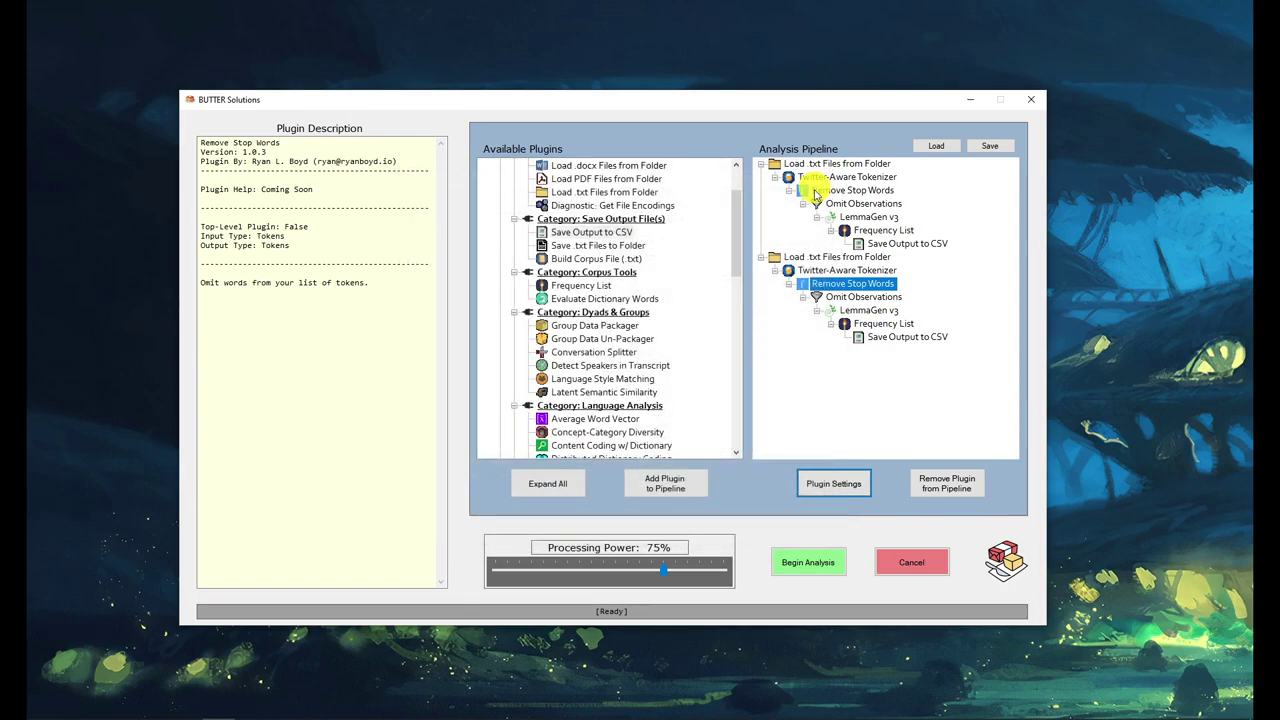
pyautogui.click(822, 259)
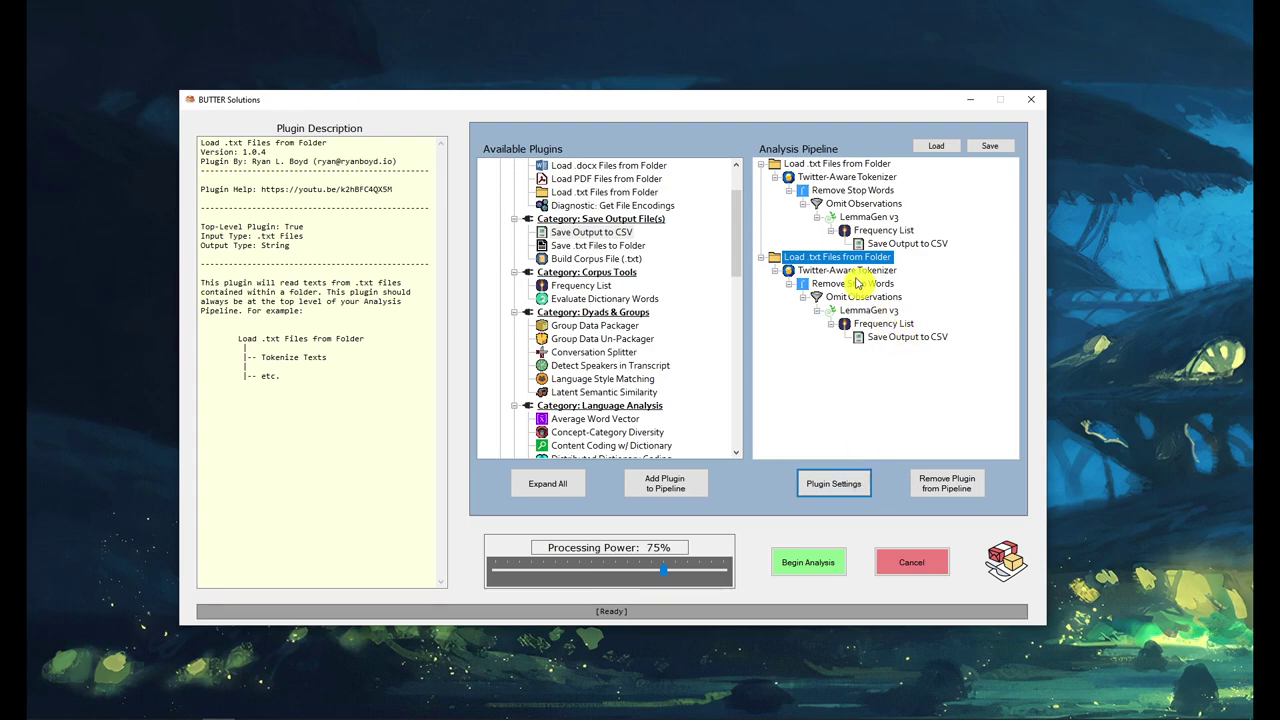
pyautogui.click(831, 483)
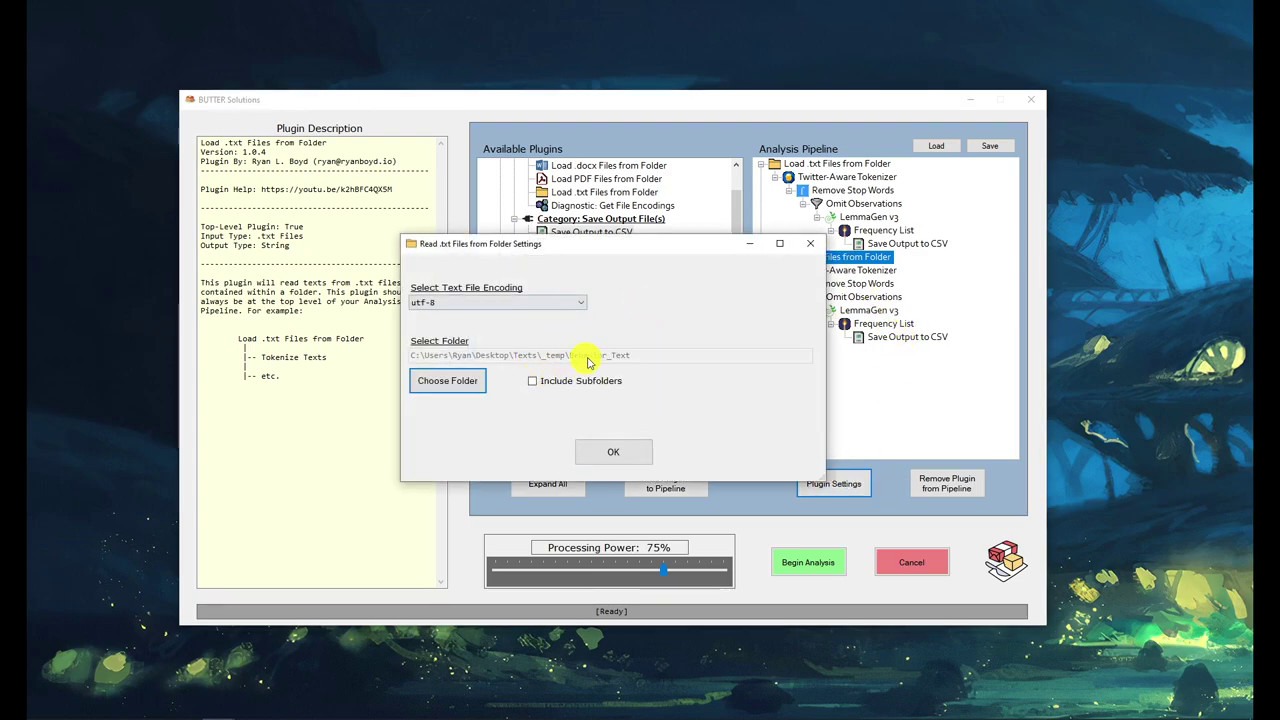
pyautogui.click(617, 458)
pyautogui.click(891, 337)
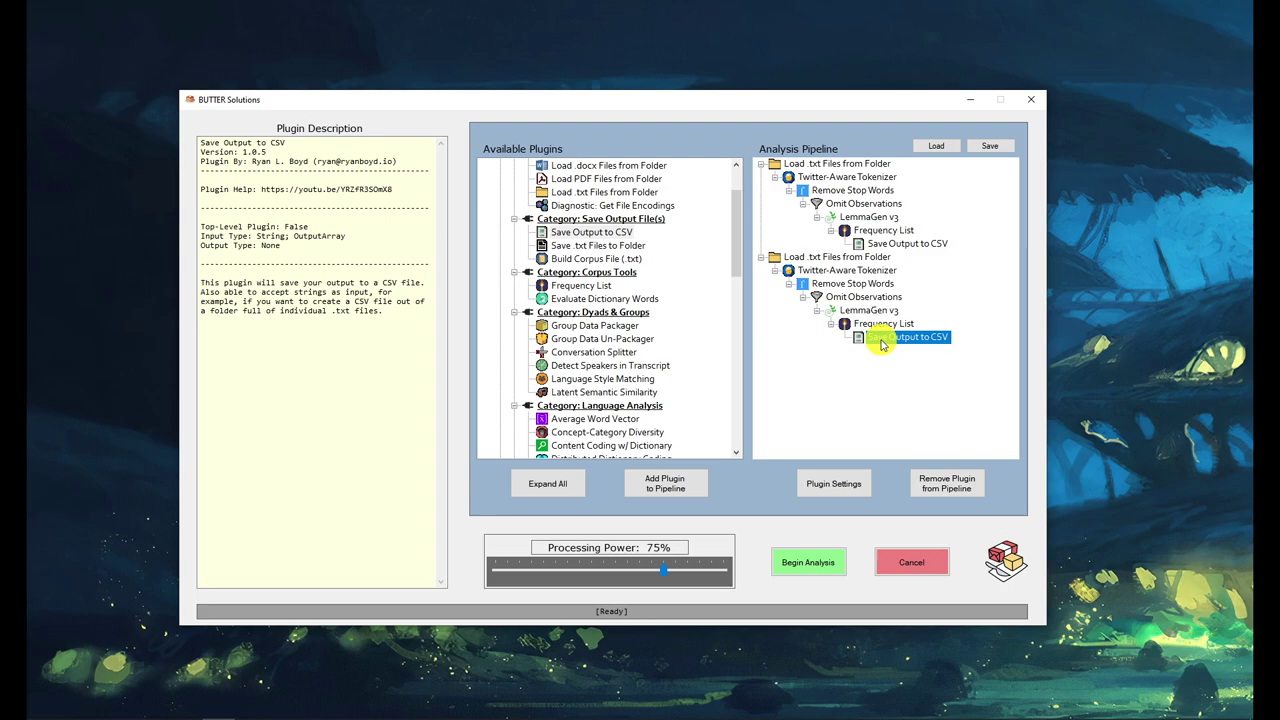
pyautogui.click(809, 481)
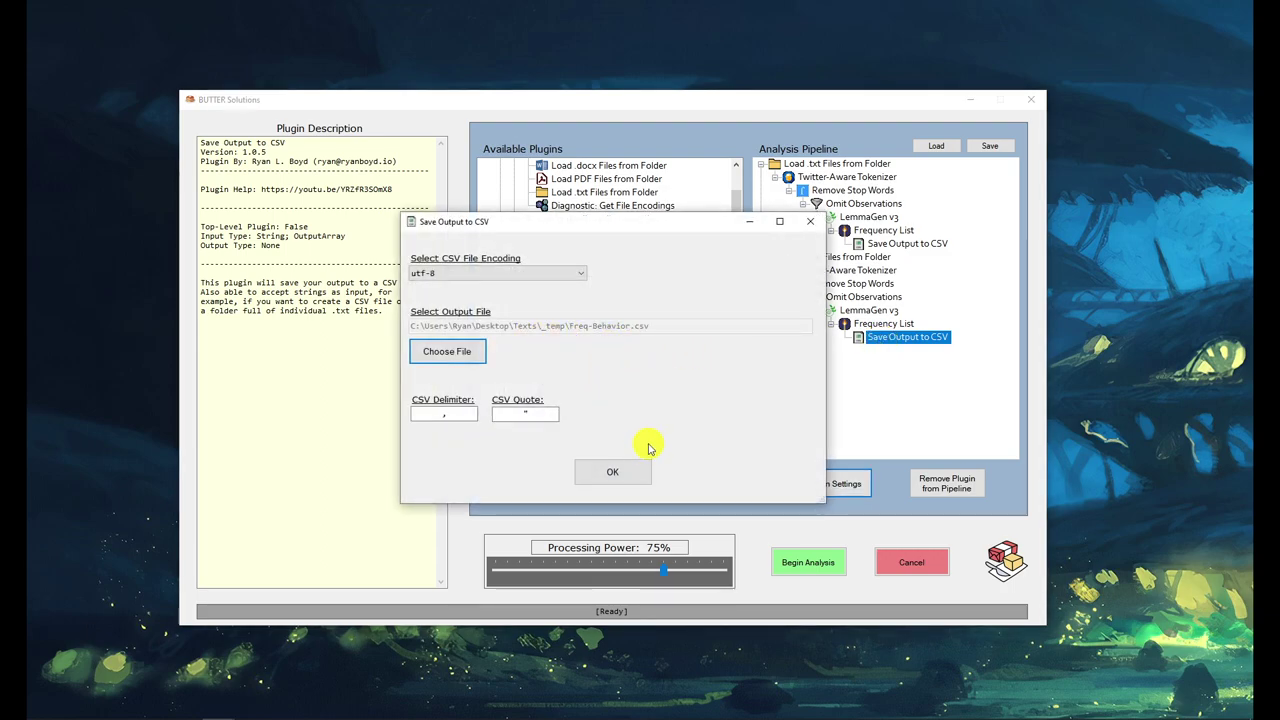
pyautogui.click(630, 468)
# - Set the second branch's Load .txt Files from Folder plugin to read from the Relationship_Text folder in Texts\_temp
pyautogui.click(812, 258)
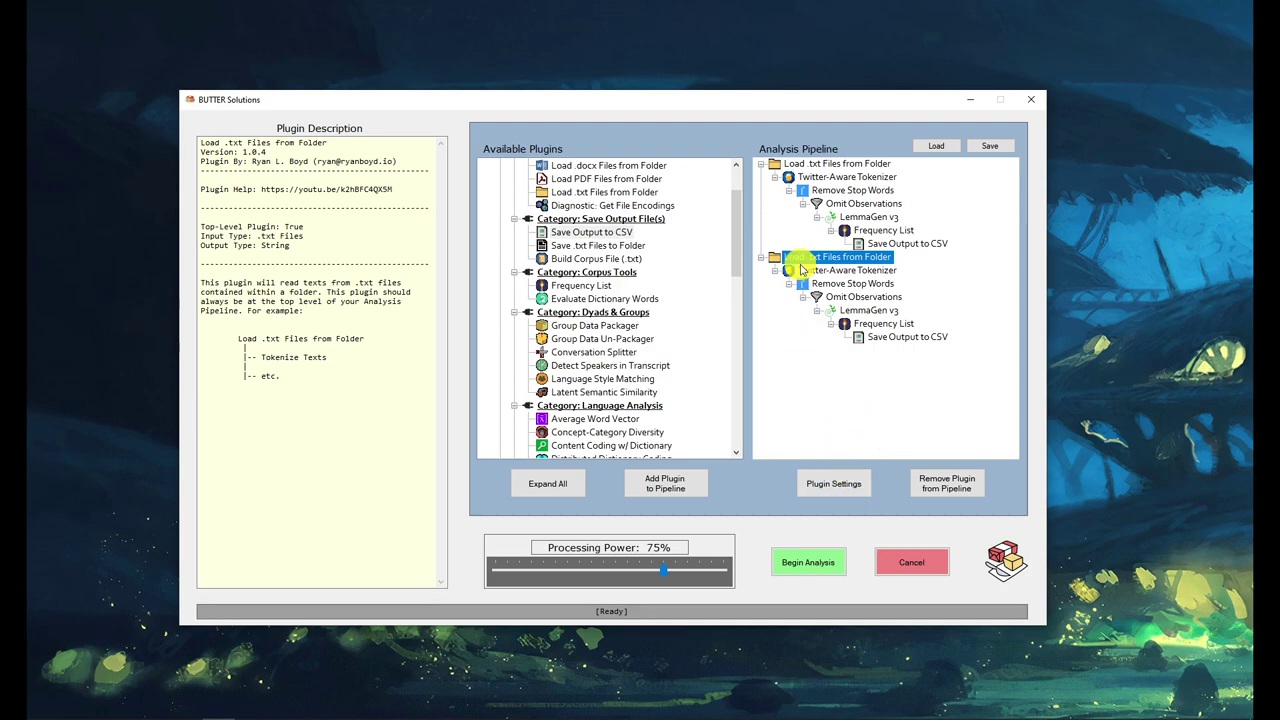
pyautogui.click(843, 483)
pyautogui.click(445, 380)
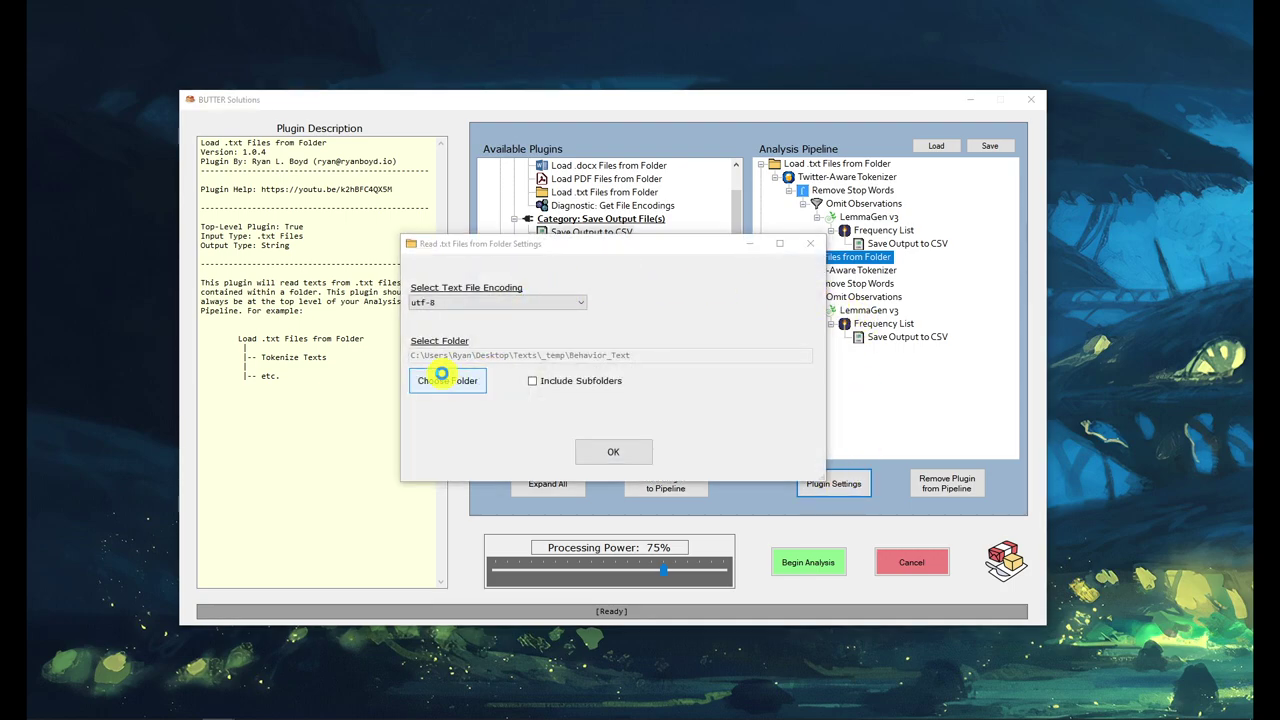
pyautogui.click(627, 489)
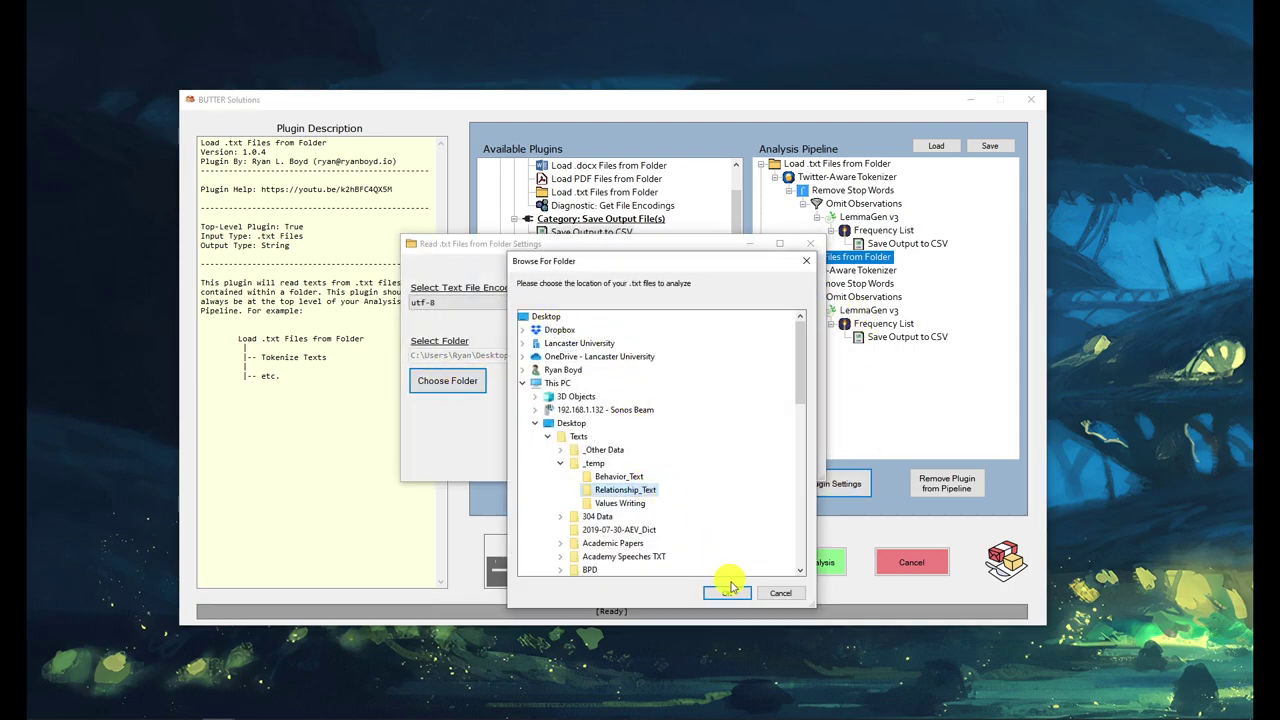
pyautogui.click(736, 594)
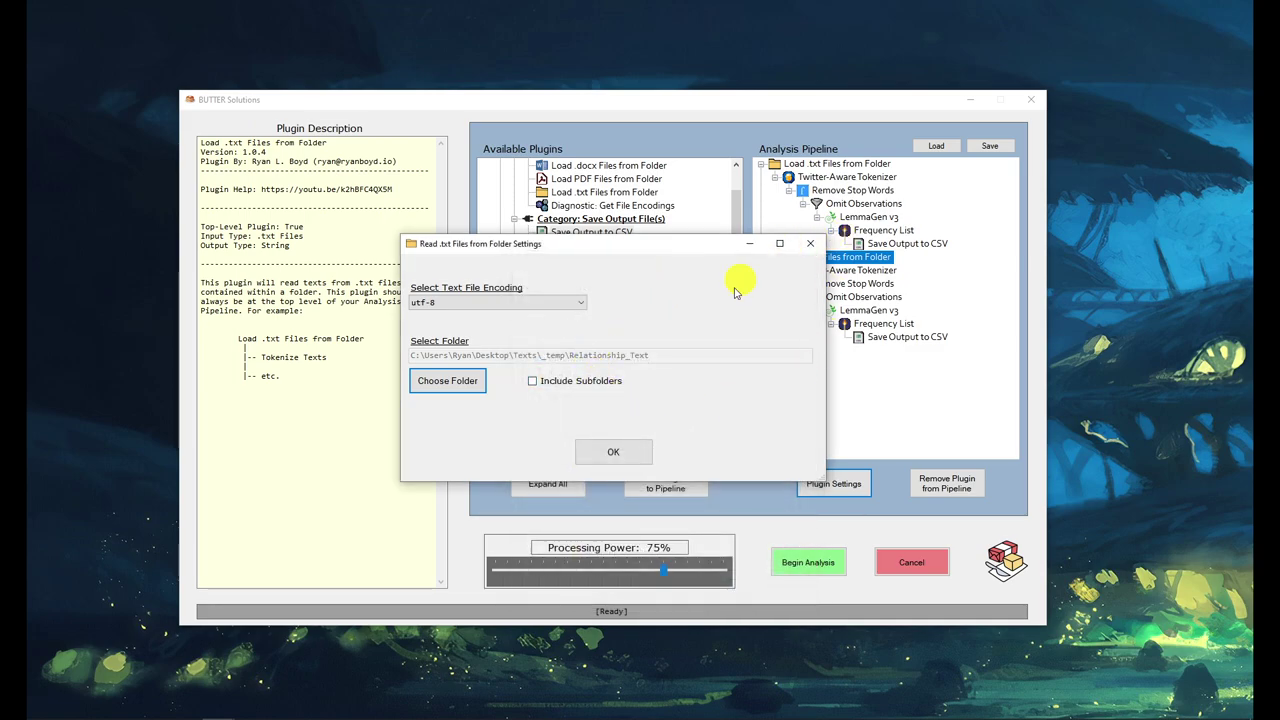
pyautogui.click(636, 452)
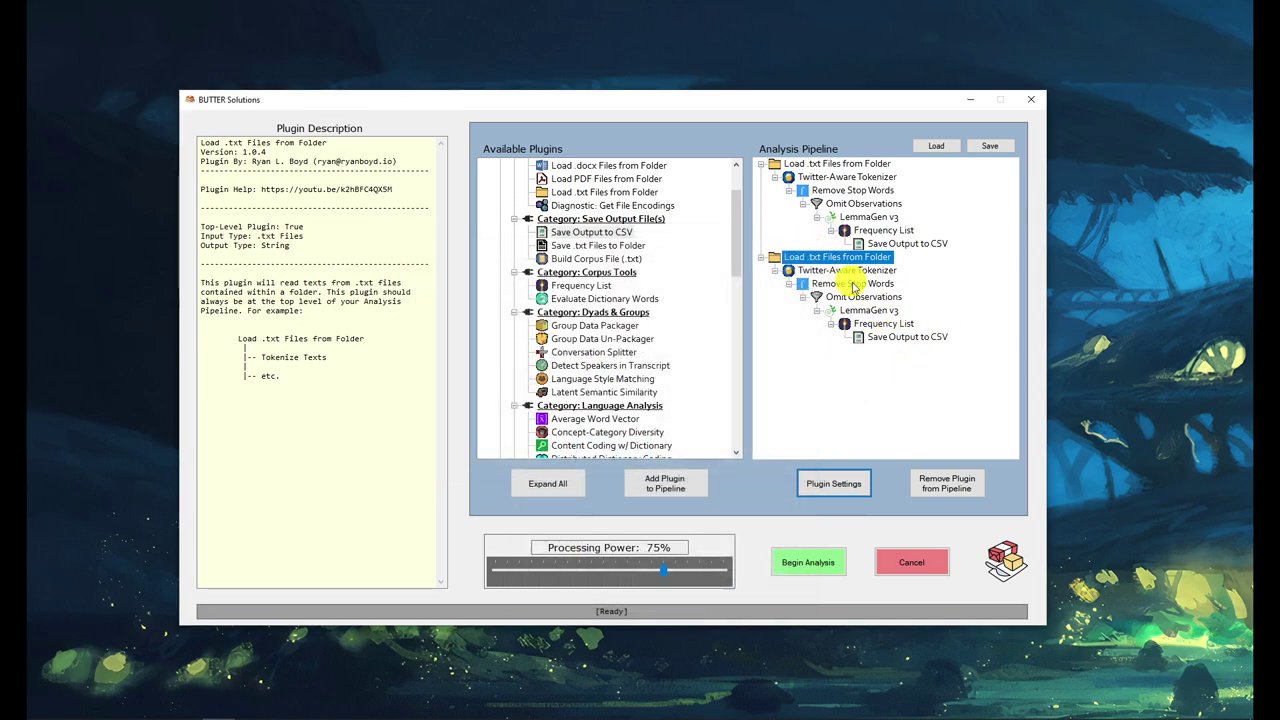
# - Set the second branch's Save Output to CSV file to Freq-Relationship.csv in the Texts\_temp folder
pyautogui.click(890, 337)
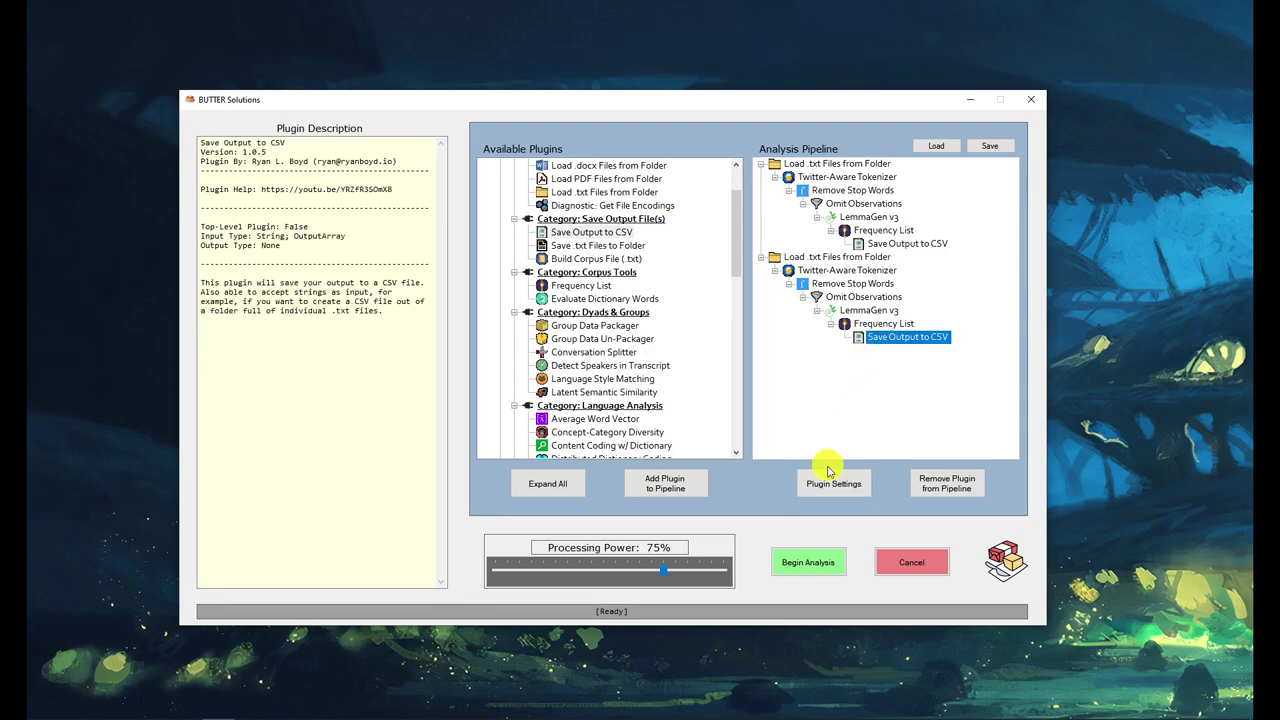
pyautogui.click(829, 481)
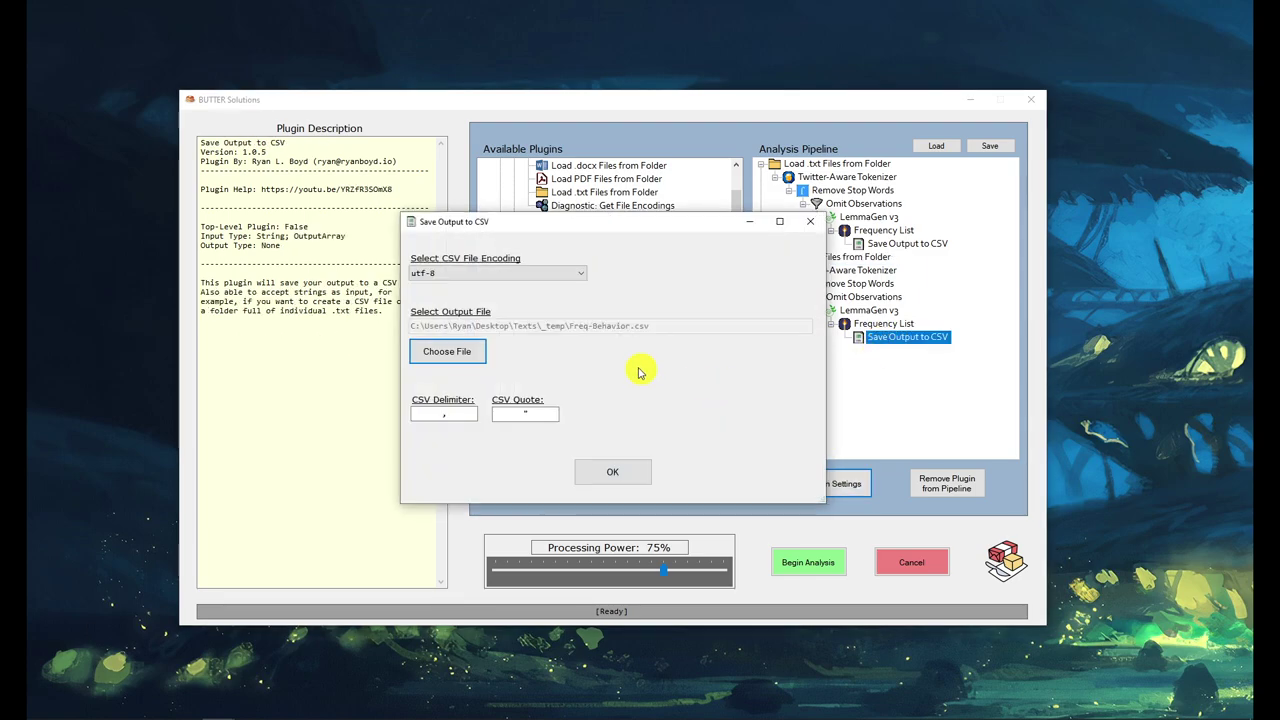
pyautogui.click(482, 350)
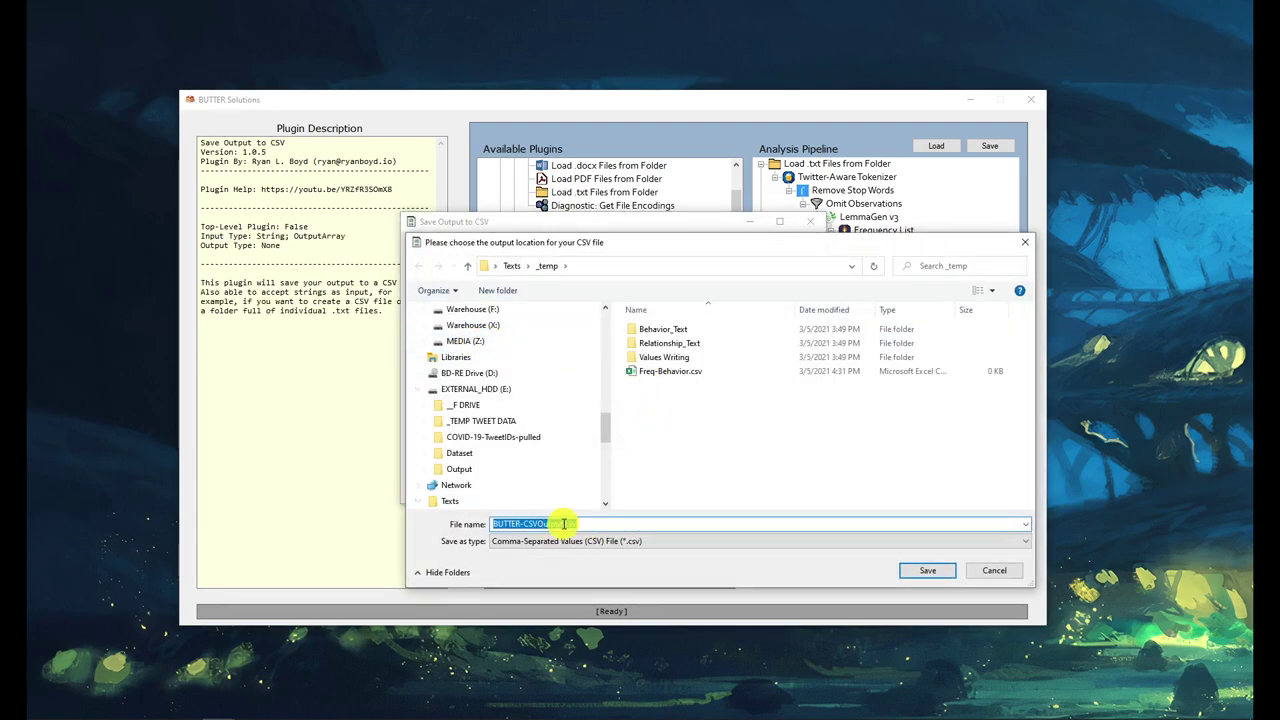
pyautogui.click(675, 373)
pyautogui.click(546, 523)
pyautogui.press('BackSpace')
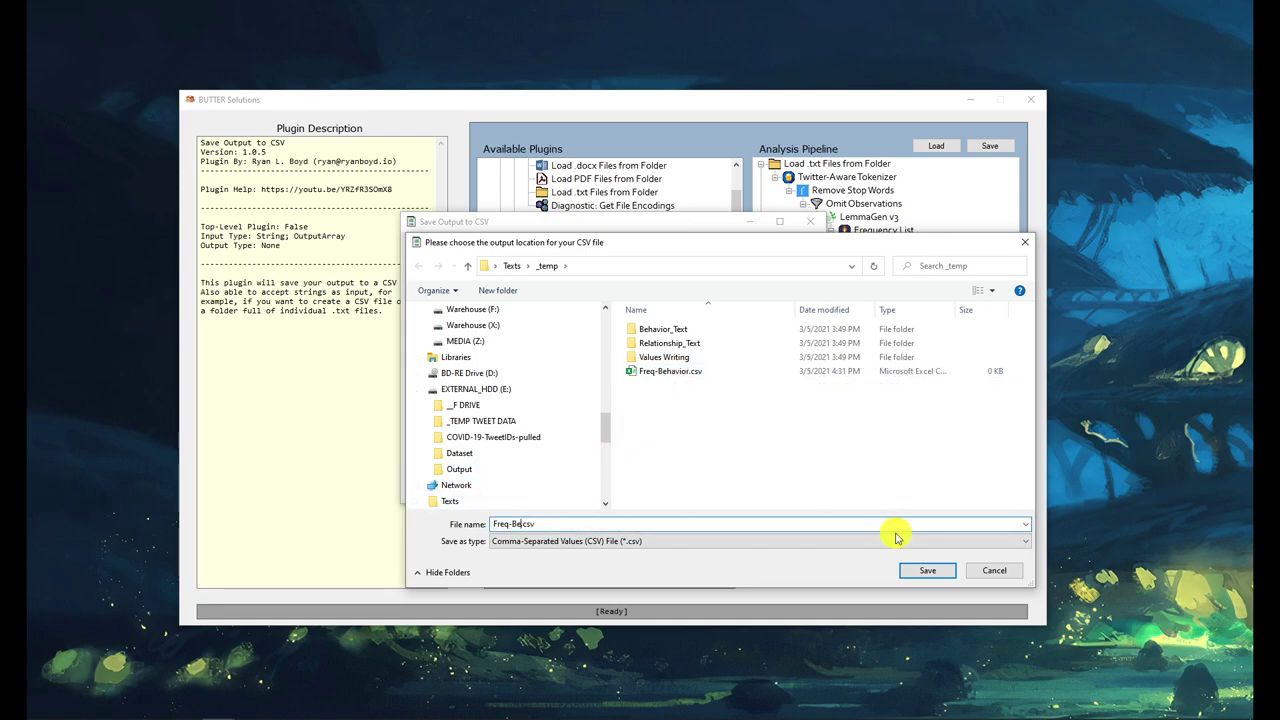
pyautogui.write('Relationship')
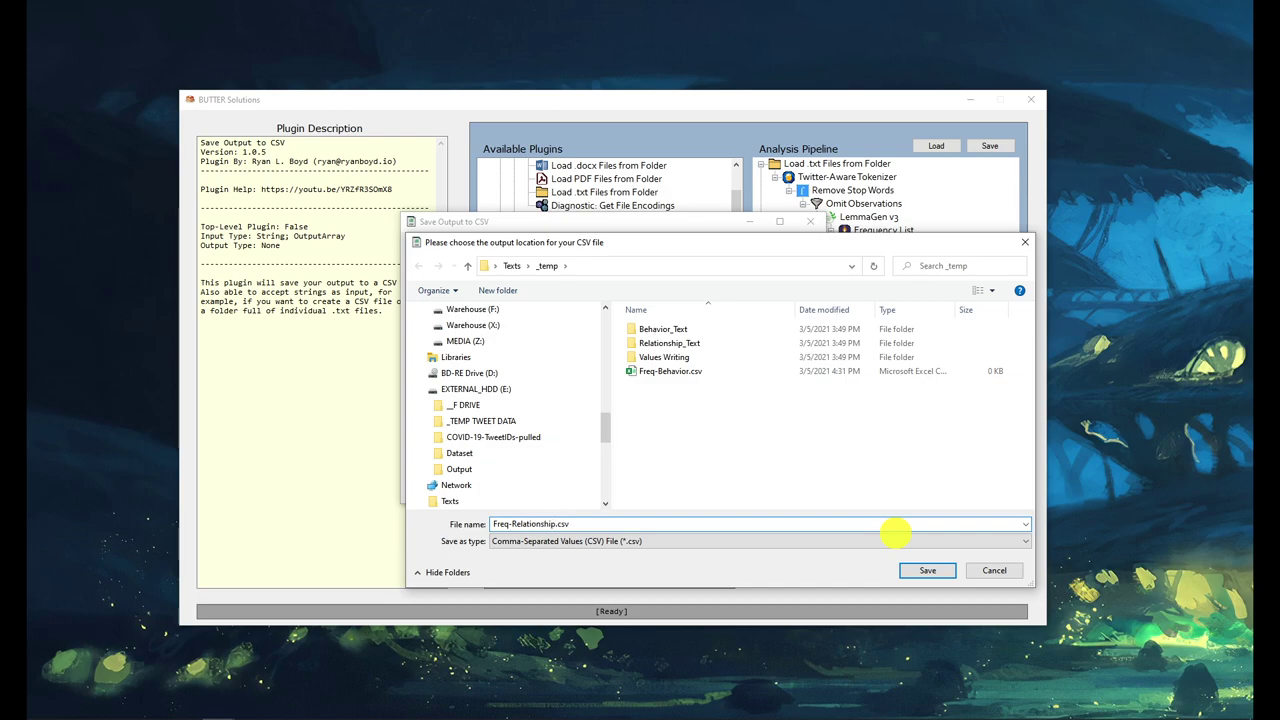
pyautogui.press('Return')
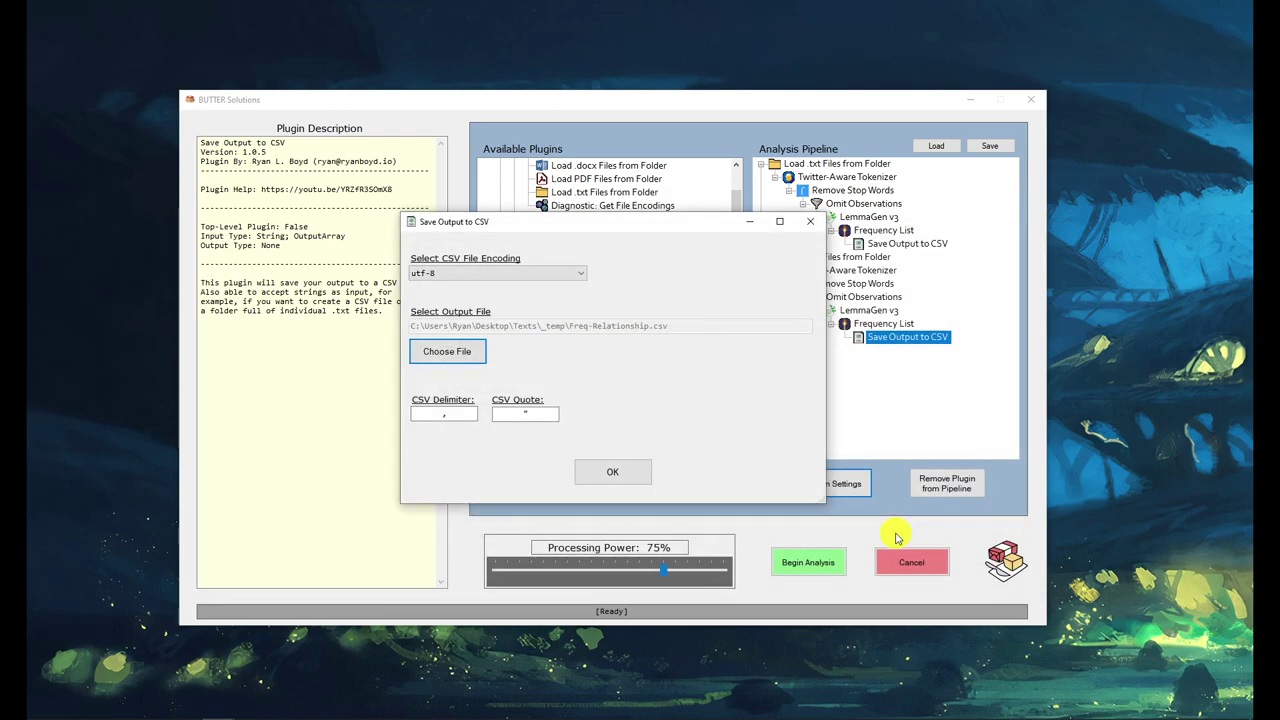
pyautogui.click(612, 472)
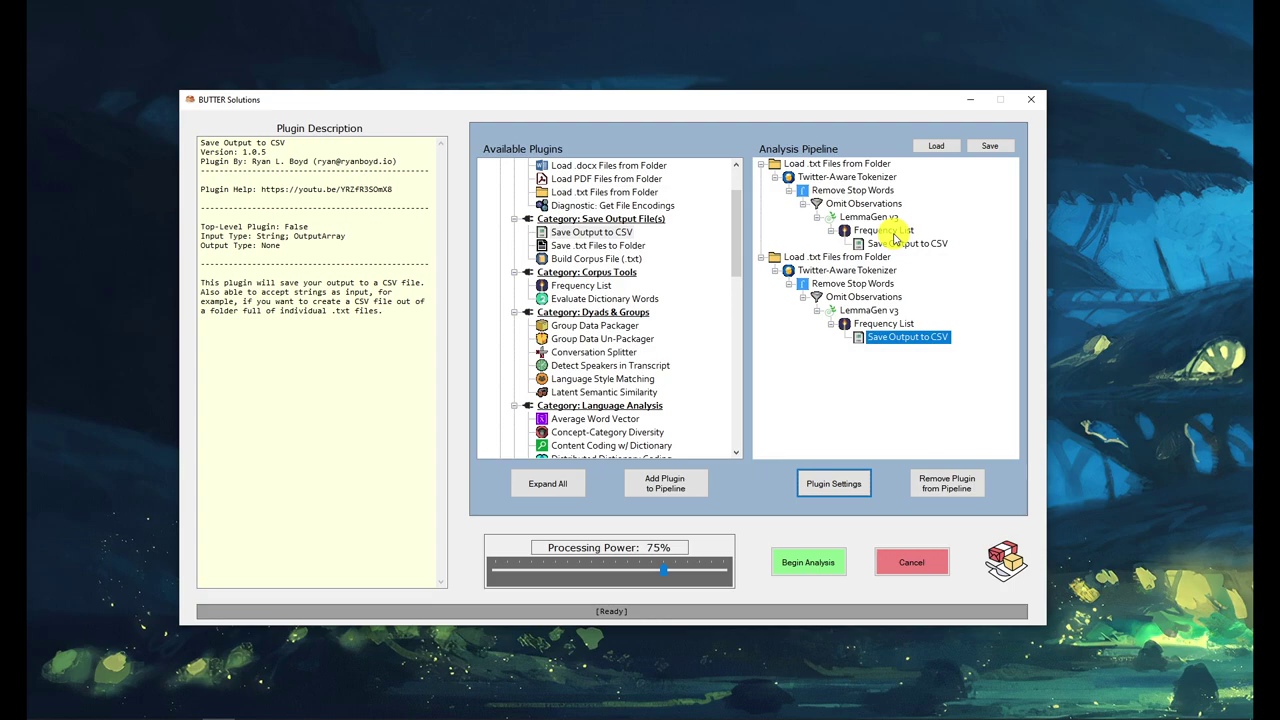
# - Review the output file setting of Save Output to CSV in the second branch
pyautogui.click(906, 244)
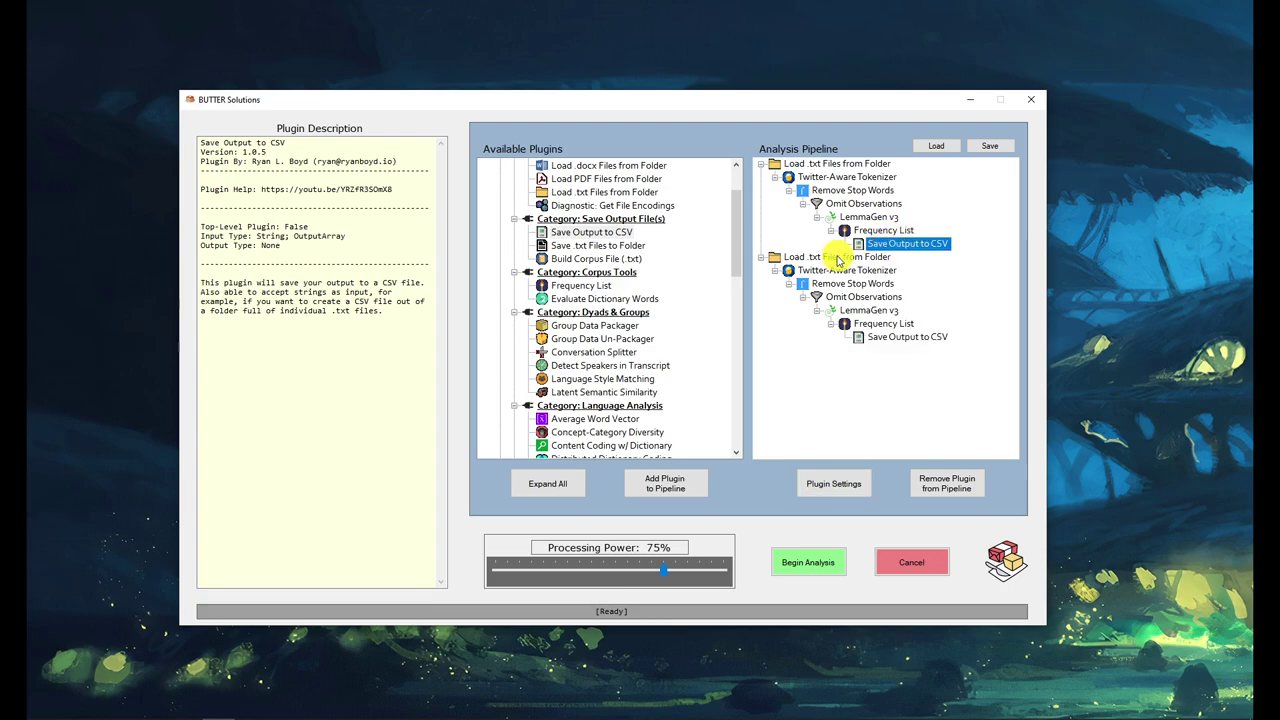
pyautogui.click(800, 257)
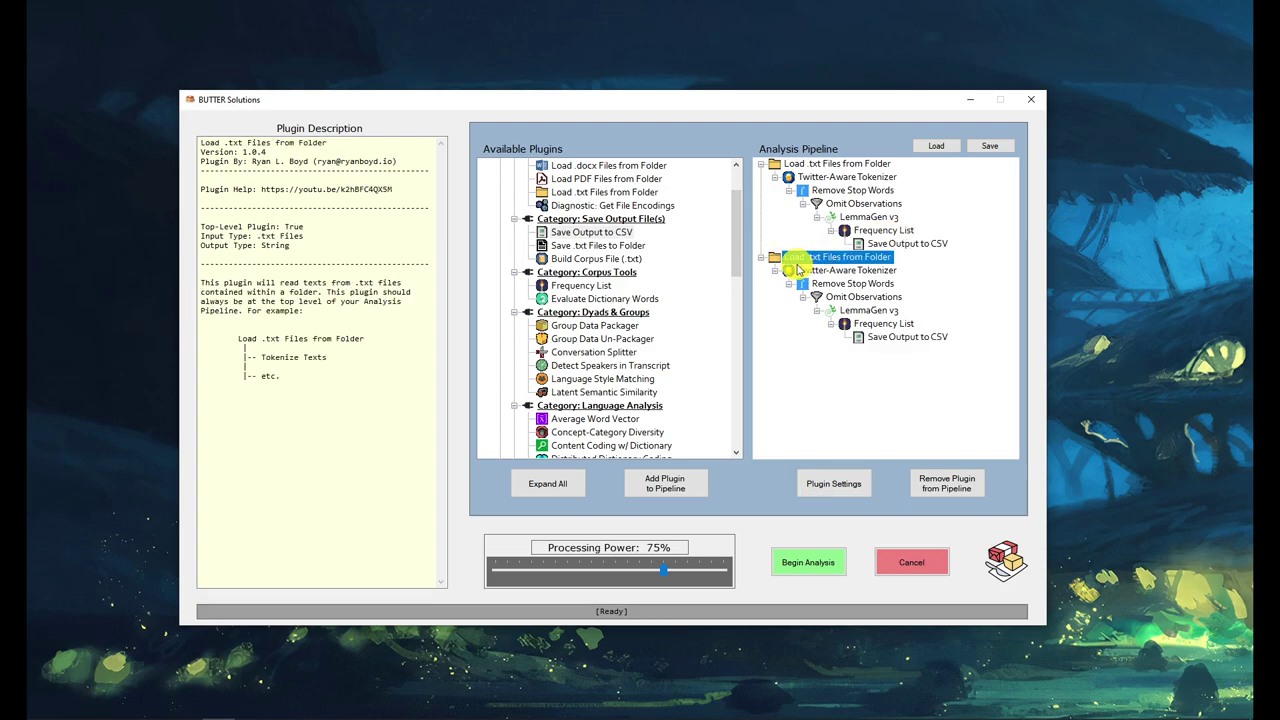
pyautogui.click(888, 338)
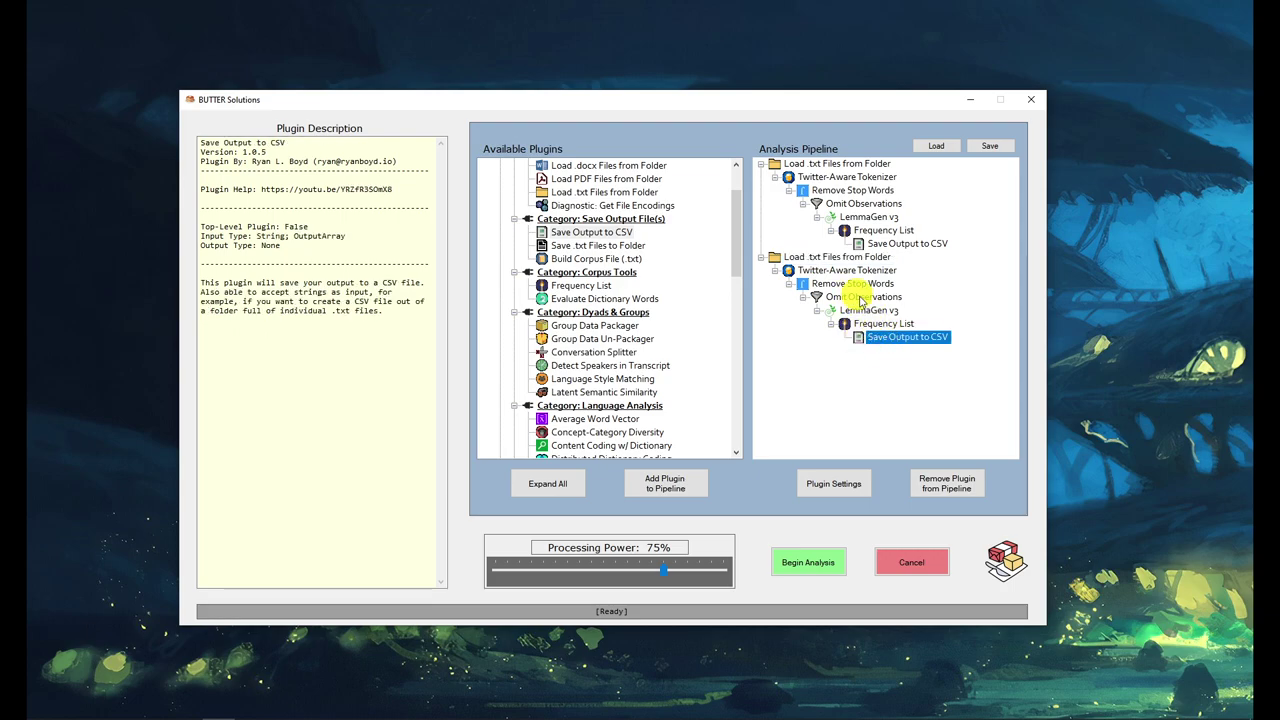
pyautogui.click(833, 483)
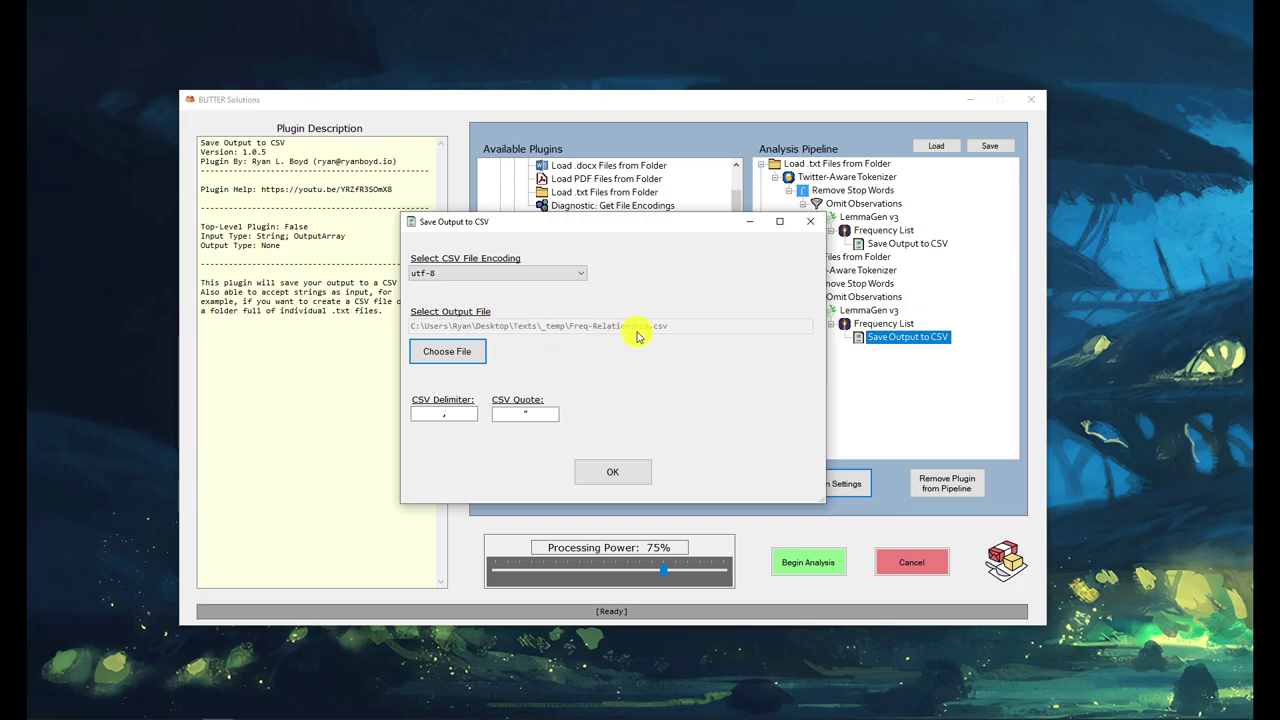
pyautogui.click(627, 466)
# - Copy the second Load .txt Files from Folder branch and paste it as a third top-level branch
pyautogui.click(846, 259)
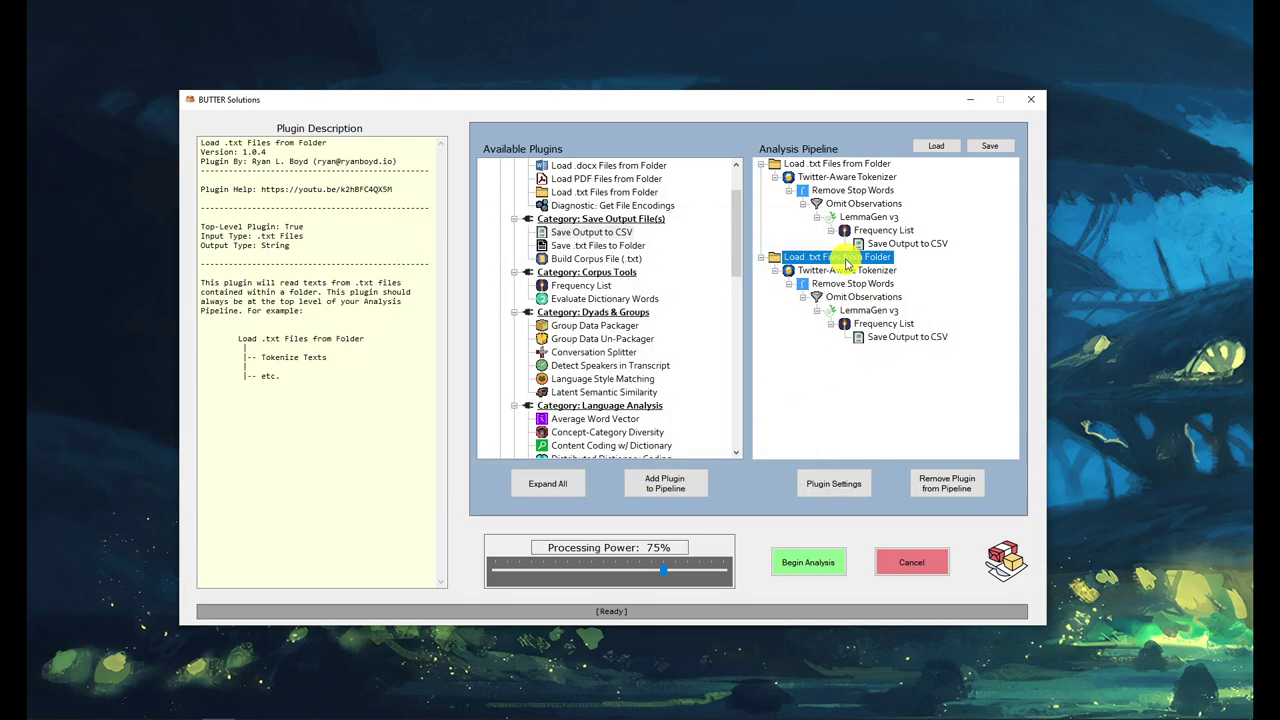
pyautogui.rightClick(846, 261)
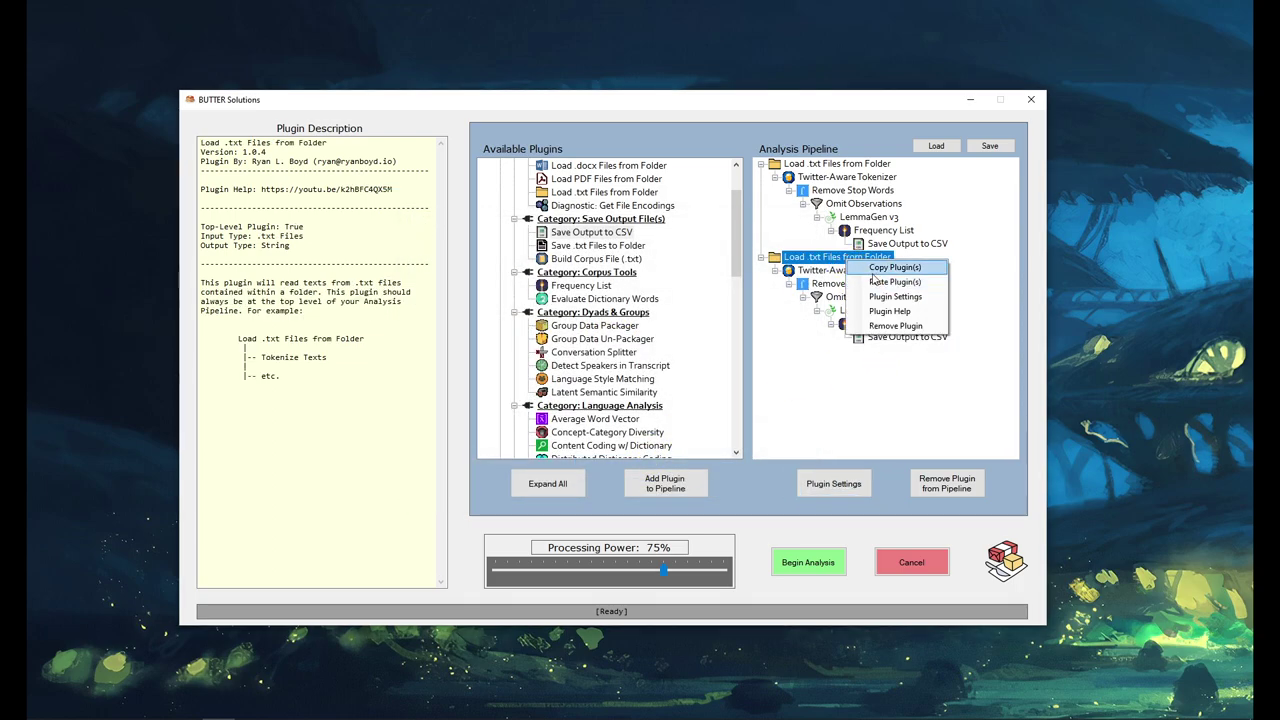
pyautogui.click(893, 268)
pyautogui.rightClick(808, 371)
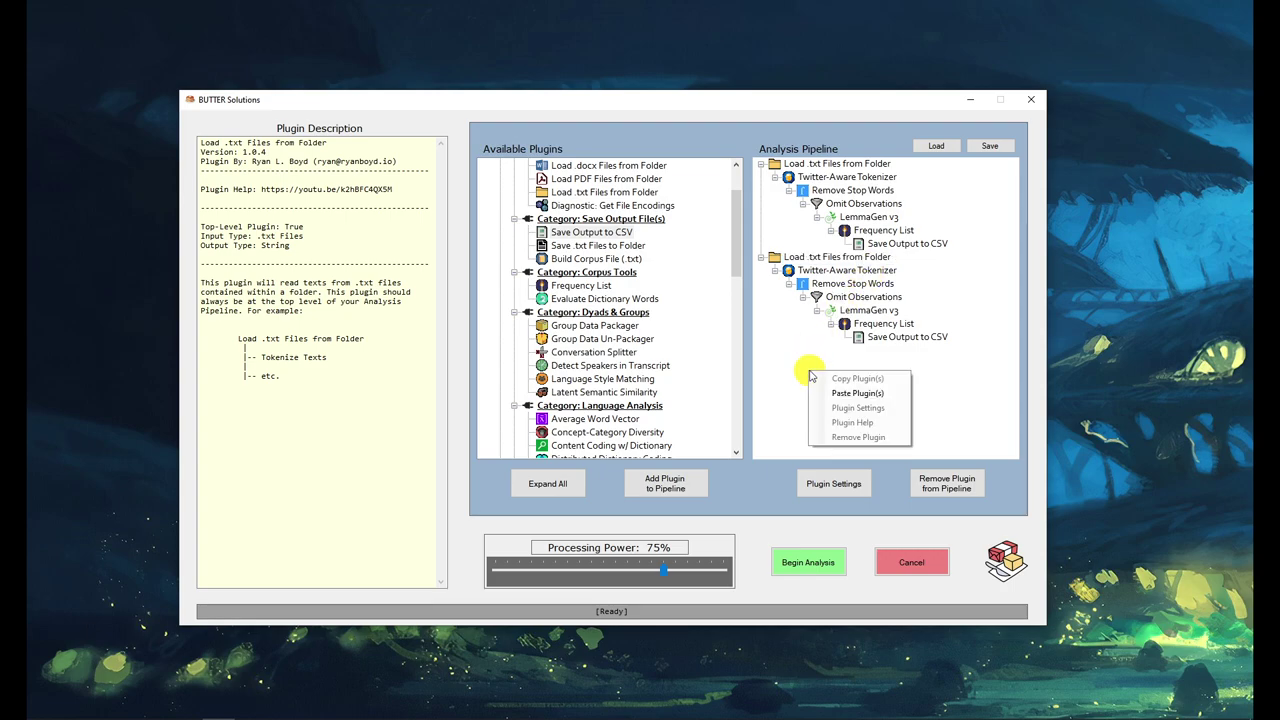
pyautogui.click(857, 394)
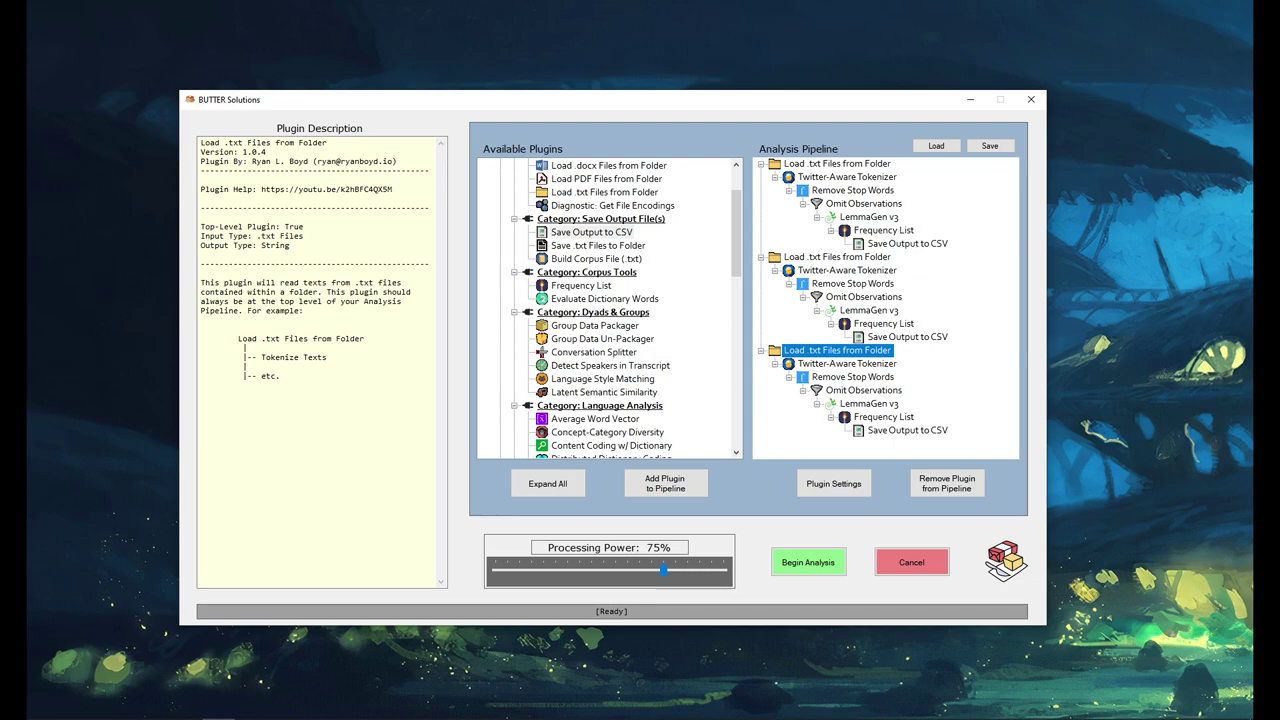
# - Set the third branch's Load .txt Files from Folder plugin to read from the Values Writing folder in Texts\_temp
pyautogui.click(826, 482)
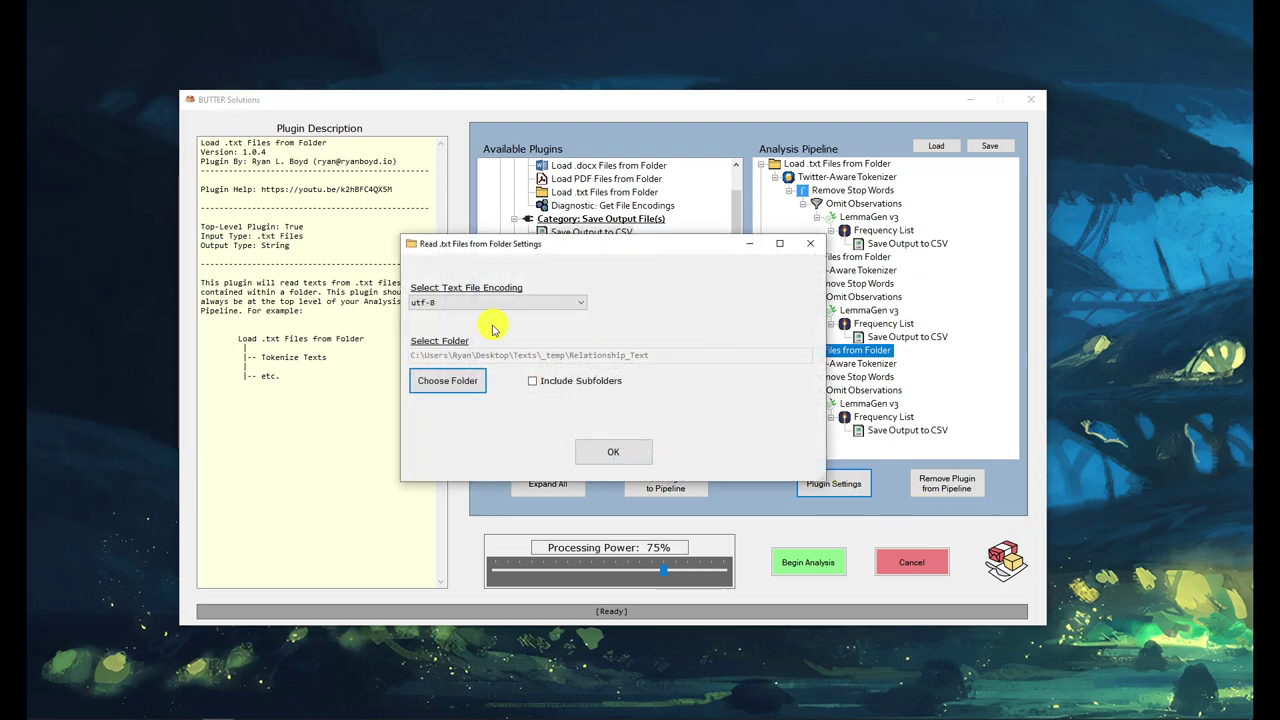
pyautogui.click(468, 378)
pyautogui.click(620, 503)
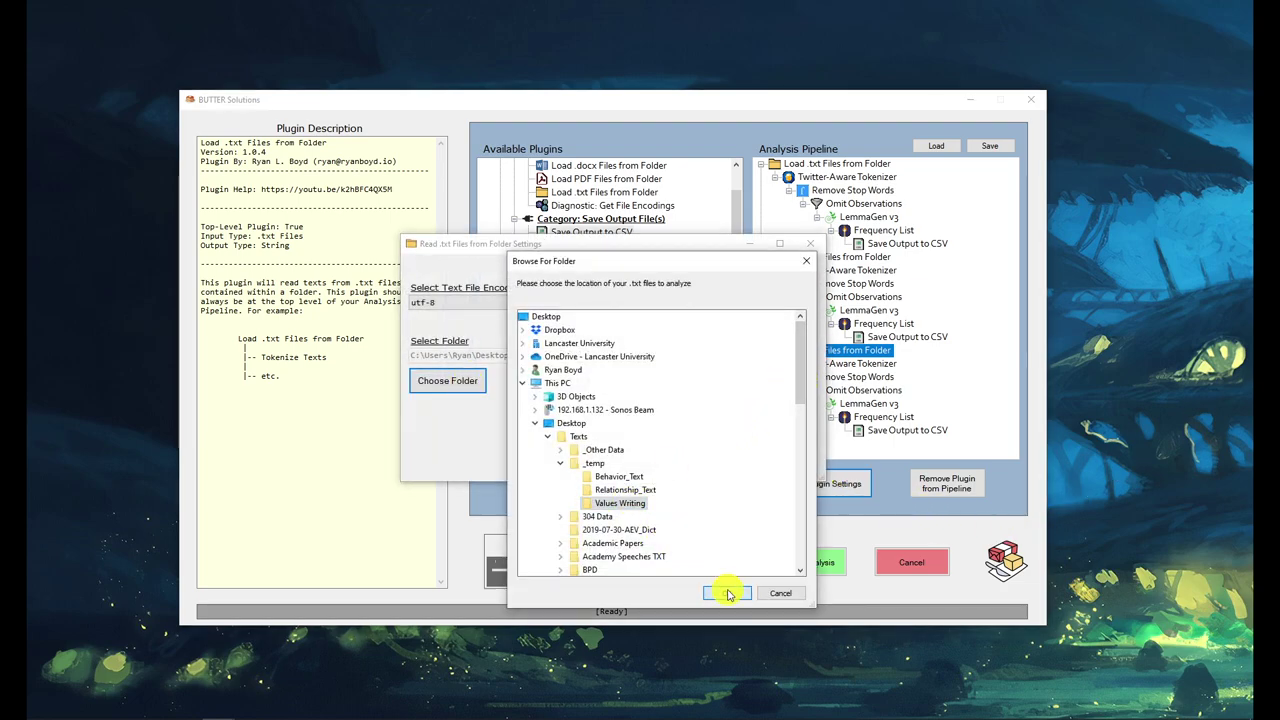
pyautogui.click(727, 593)
pyautogui.click(625, 450)
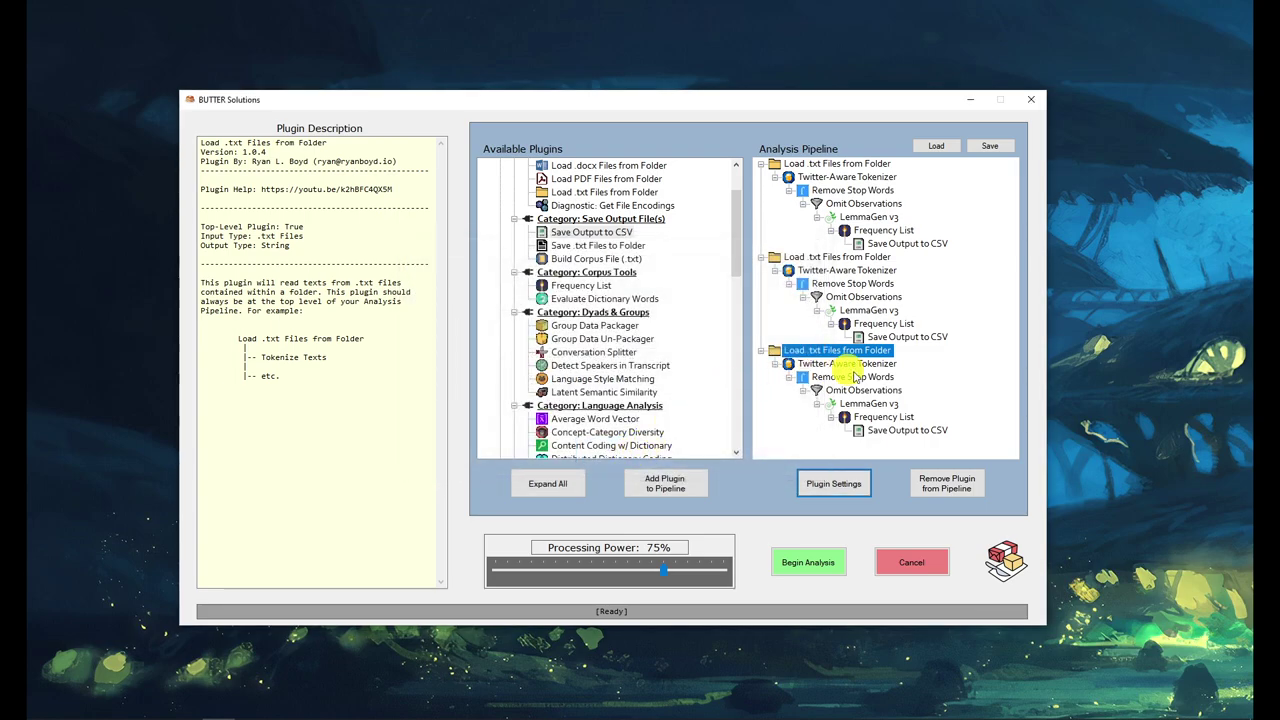
# - Set the third branch's Save Output to CSV file to Freq-Values.csv in the Texts\_temp folder
pyautogui.click(903, 432)
pyautogui.click(828, 483)
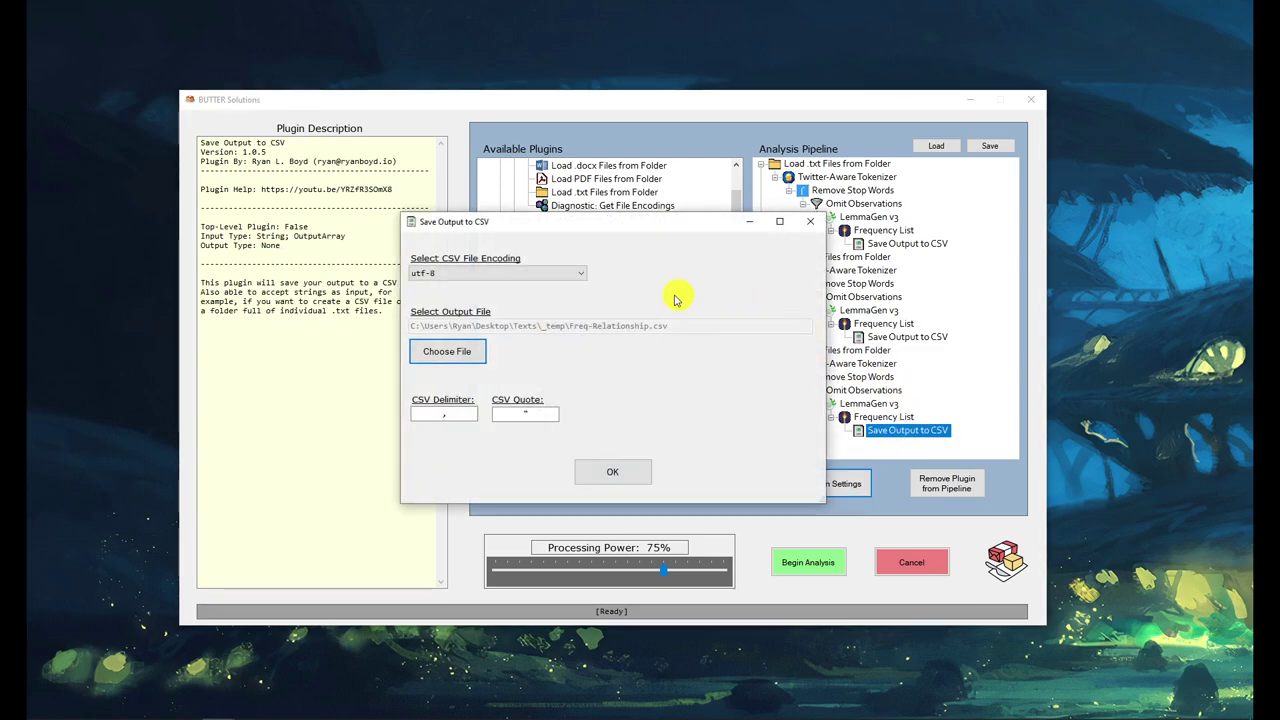
pyautogui.click(478, 352)
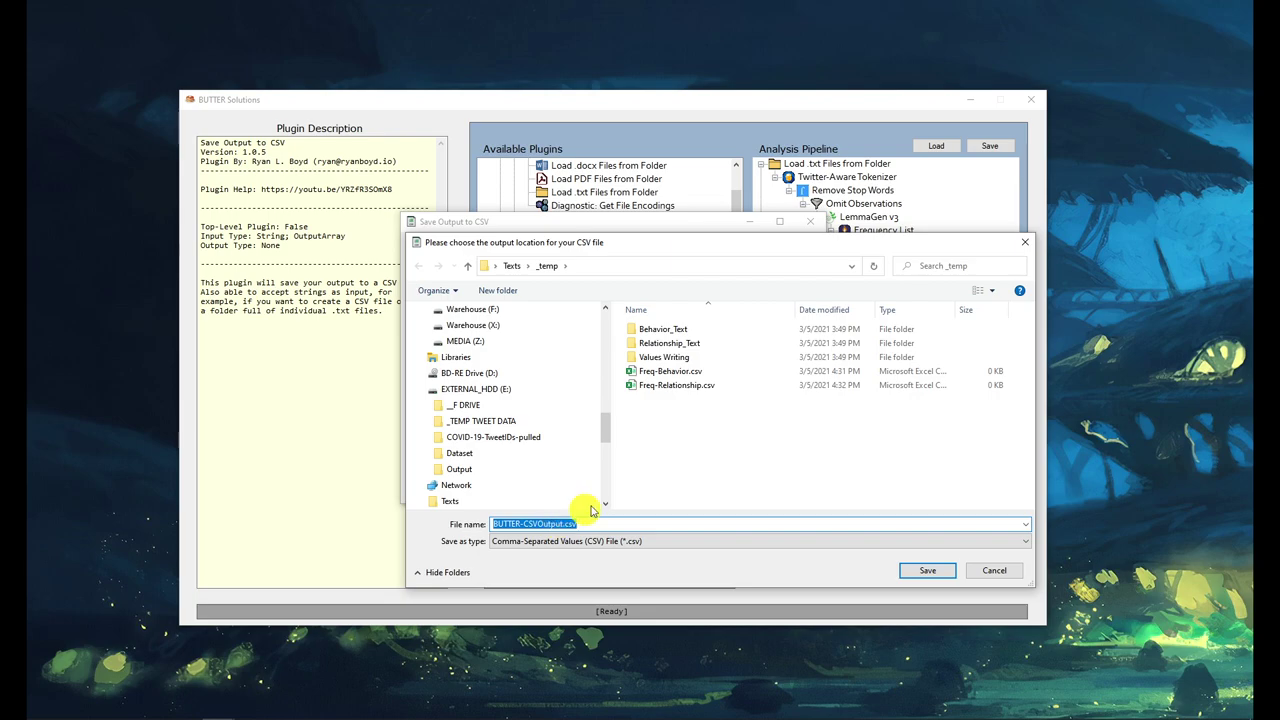
pyautogui.click(689, 388)
pyautogui.click(549, 523)
pyautogui.click(552, 523)
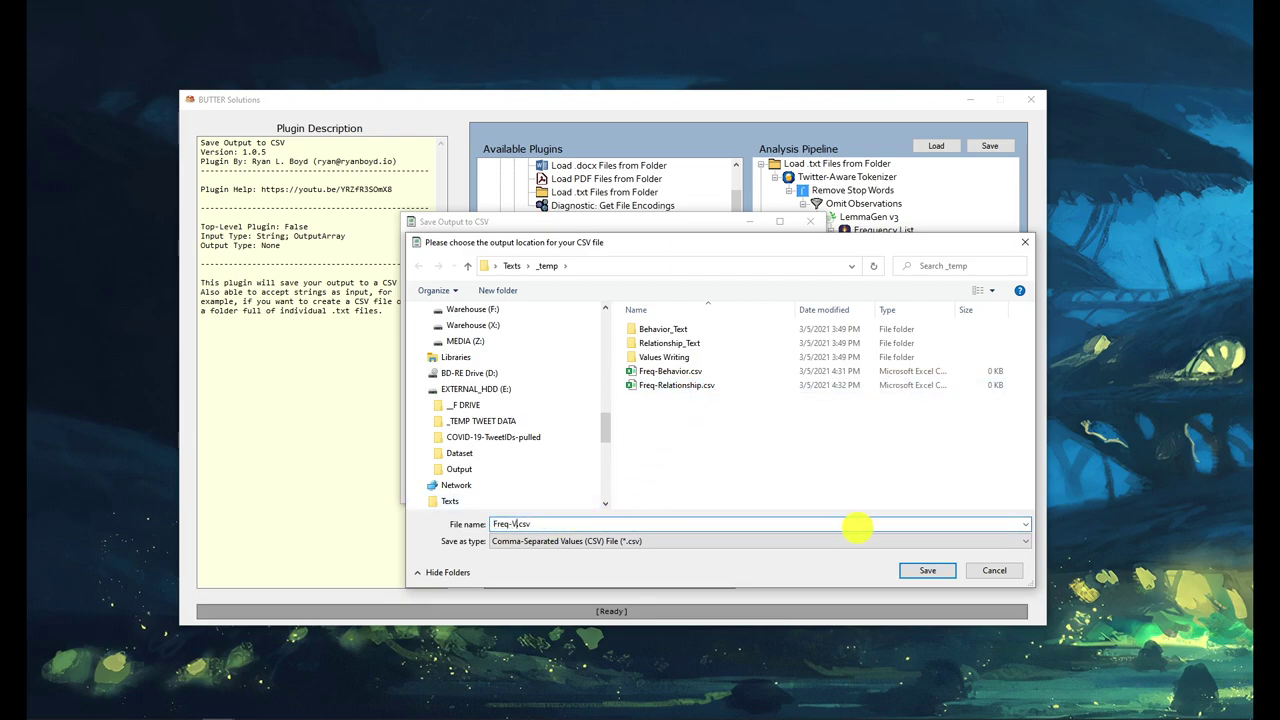
pyautogui.press('Return')
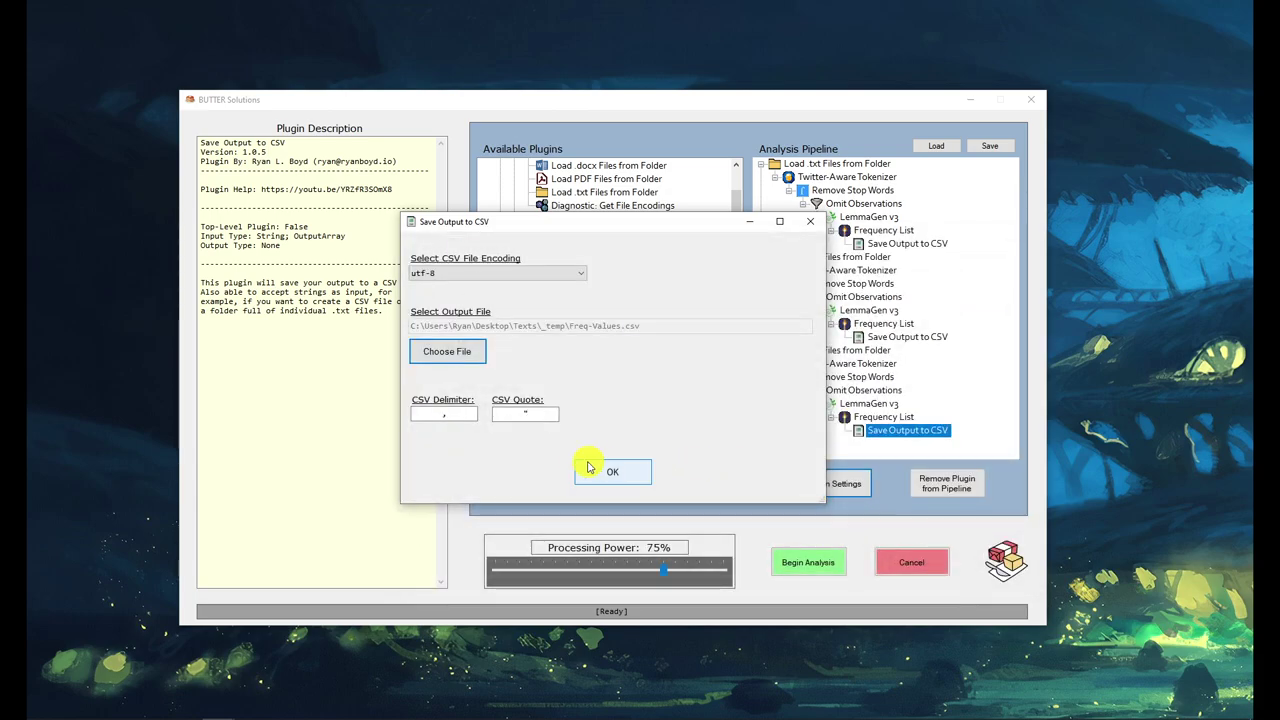
pyautogui.click(590, 468)
# - Switch to File Explorer to check the output CSV files in the _temp folder, and minimize that window
pyautogui.hotkey('alt', 'Tab')
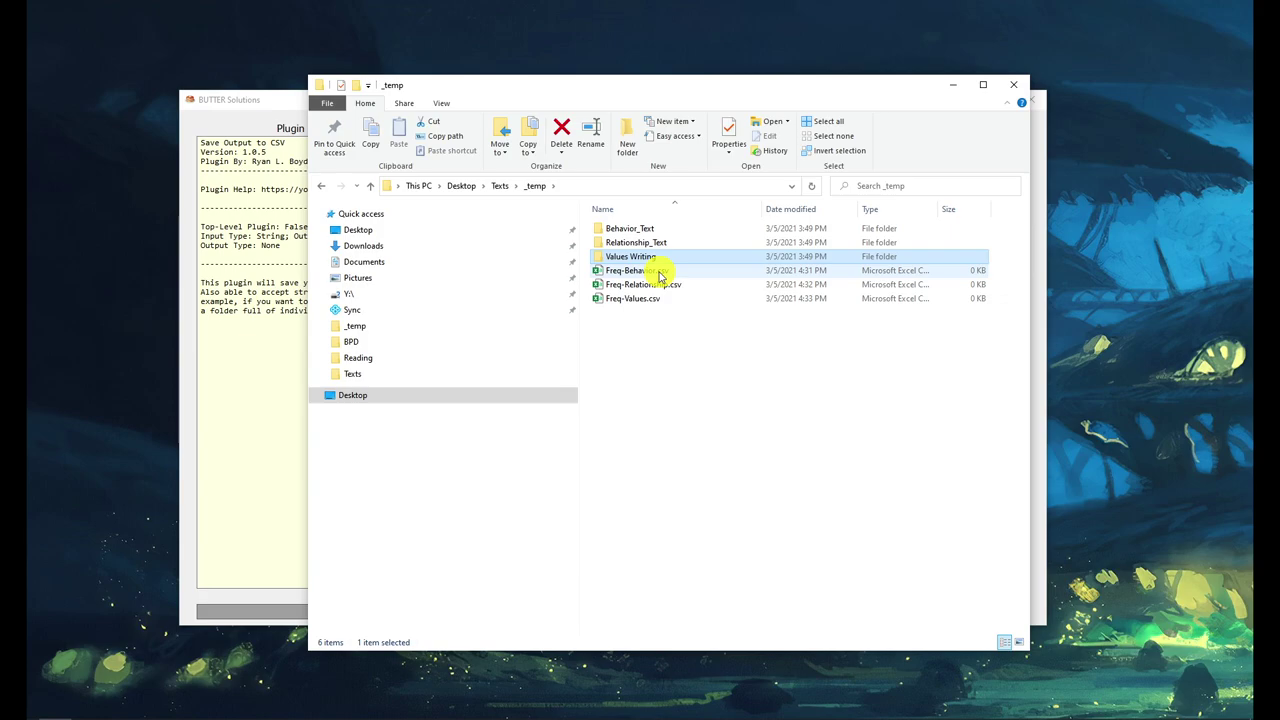
pyautogui.click(952, 84)
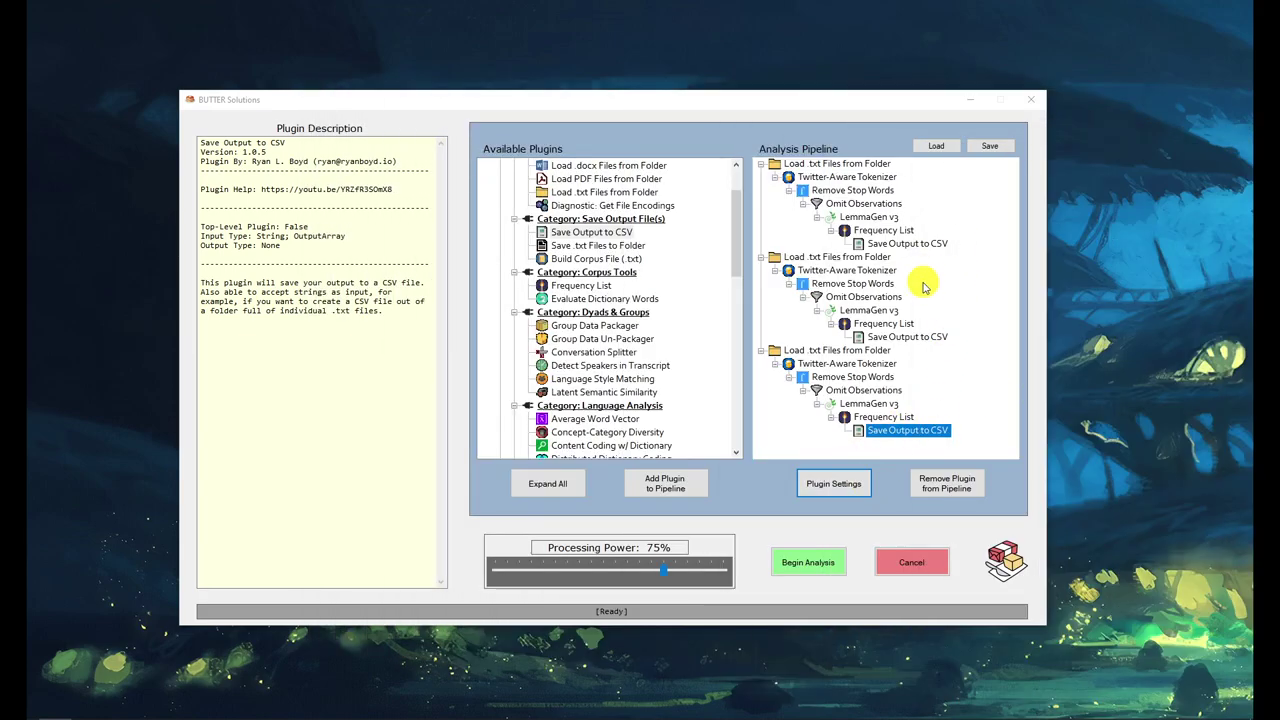
# - Save the analysis pipeline as BUTTER Pipeline - Frequency List.btr in the Texts\_temp folder
pyautogui.click(990, 148)
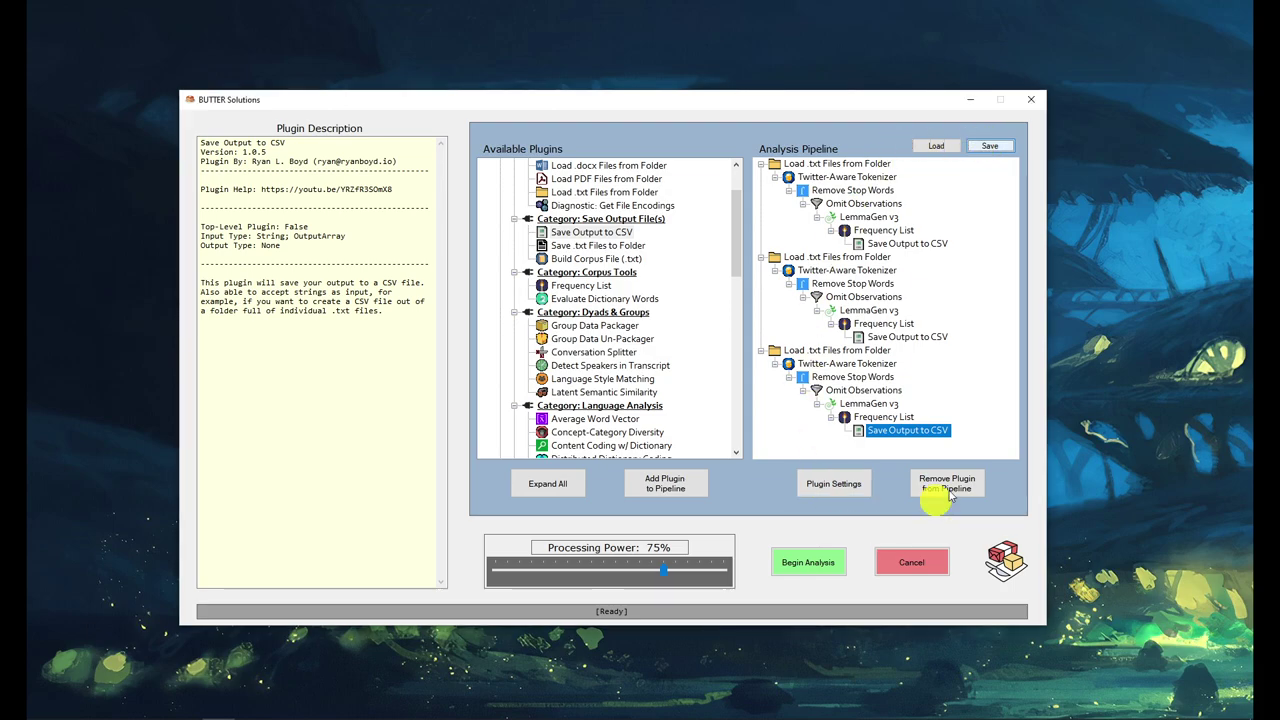
pyautogui.click(988, 148)
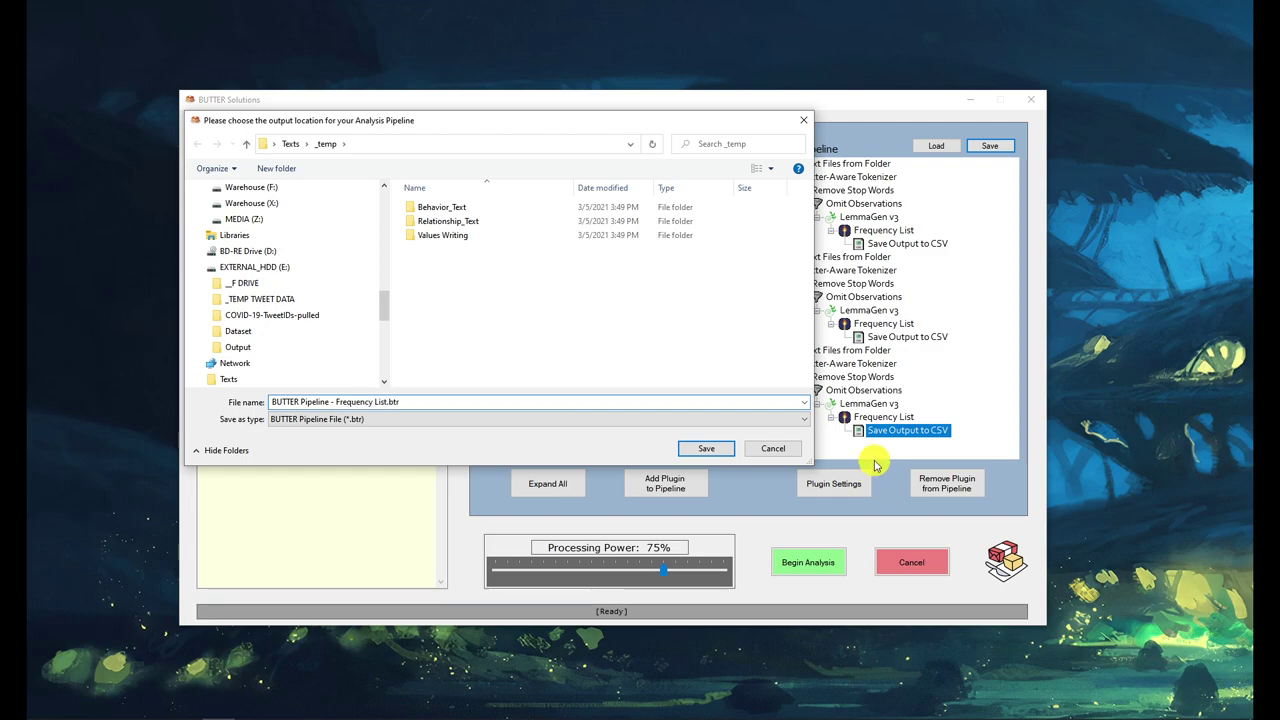
pyautogui.click(697, 449)
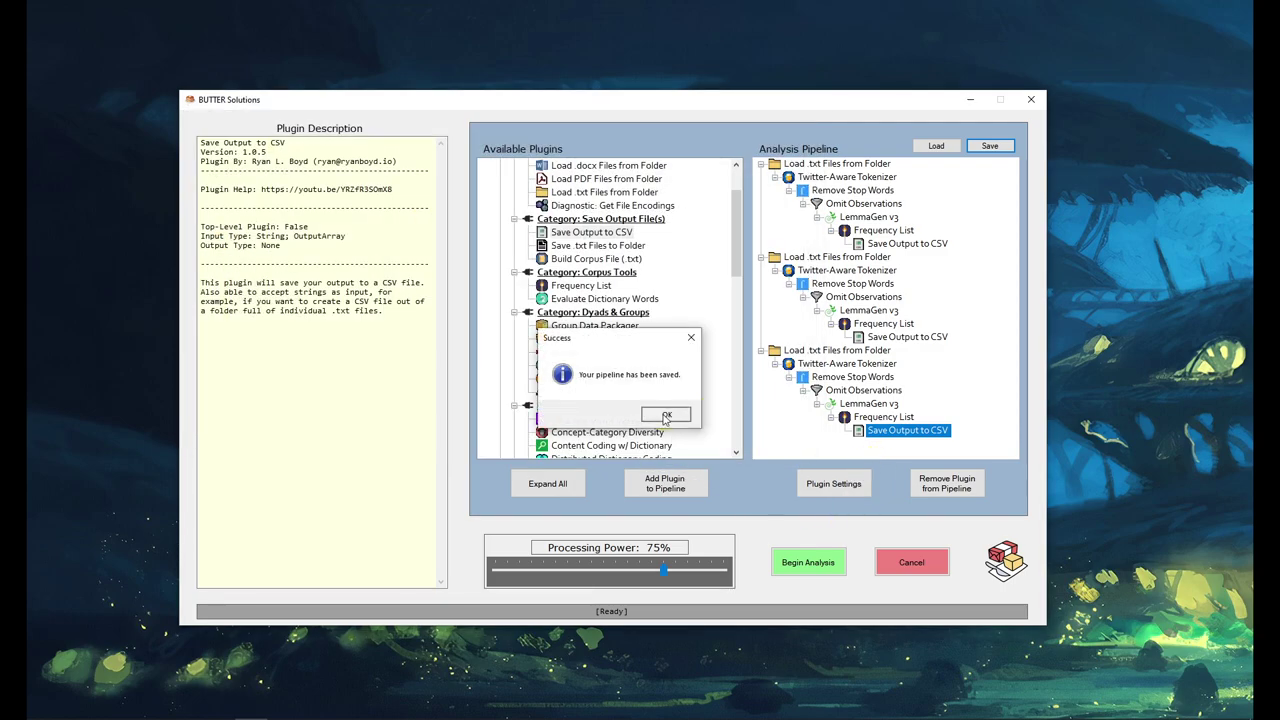
pyautogui.click(666, 416)
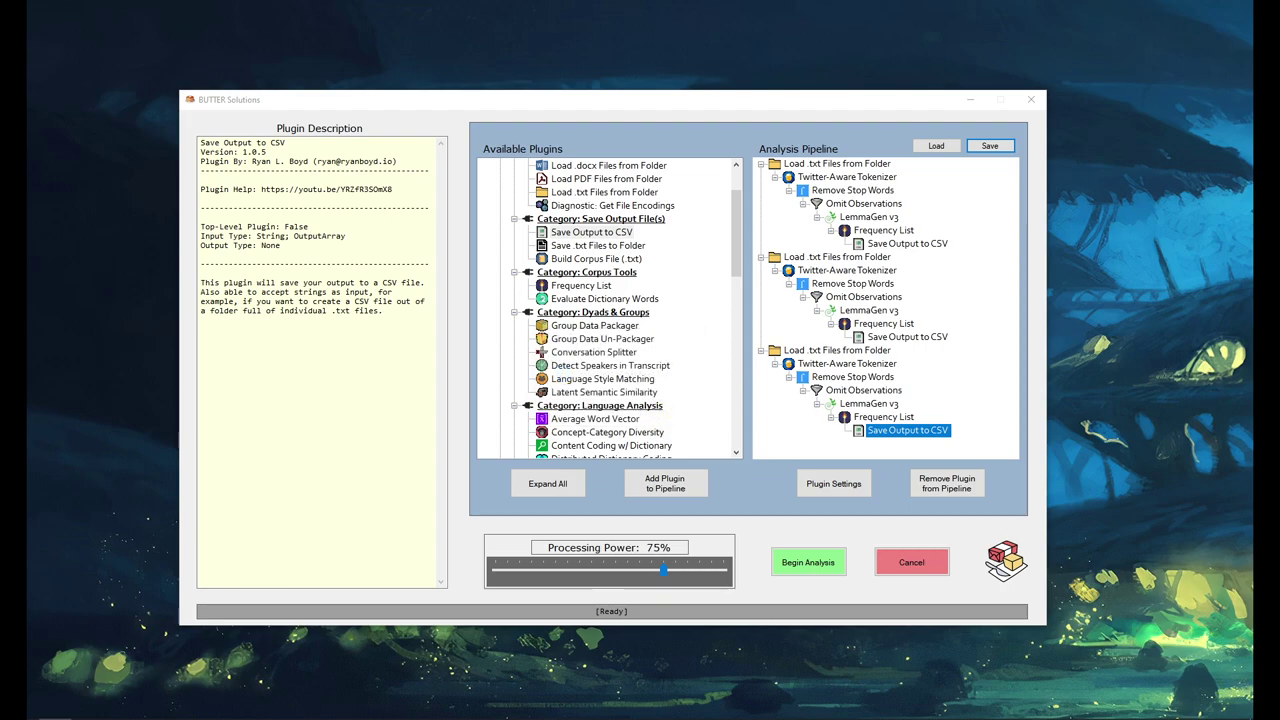
# - Run the three-branch analysis pipeline and dismiss the completion notice
pyautogui.click(820, 563)
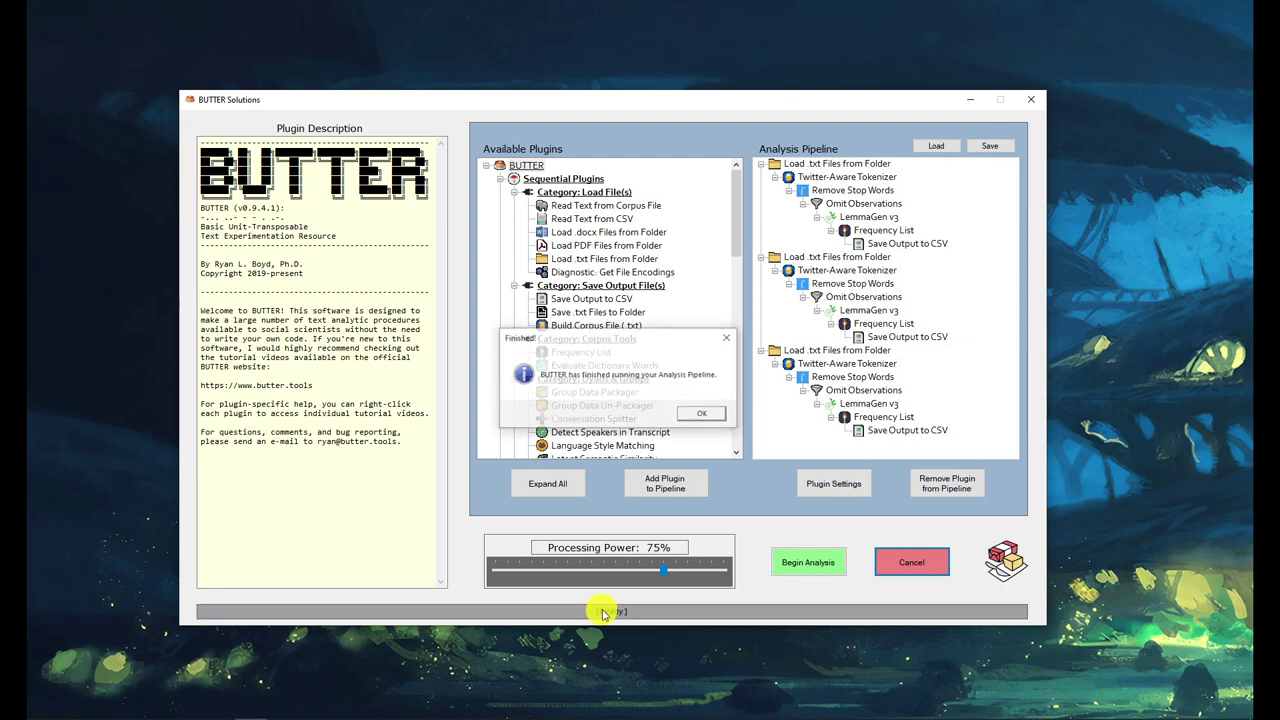
pyautogui.click(705, 415)
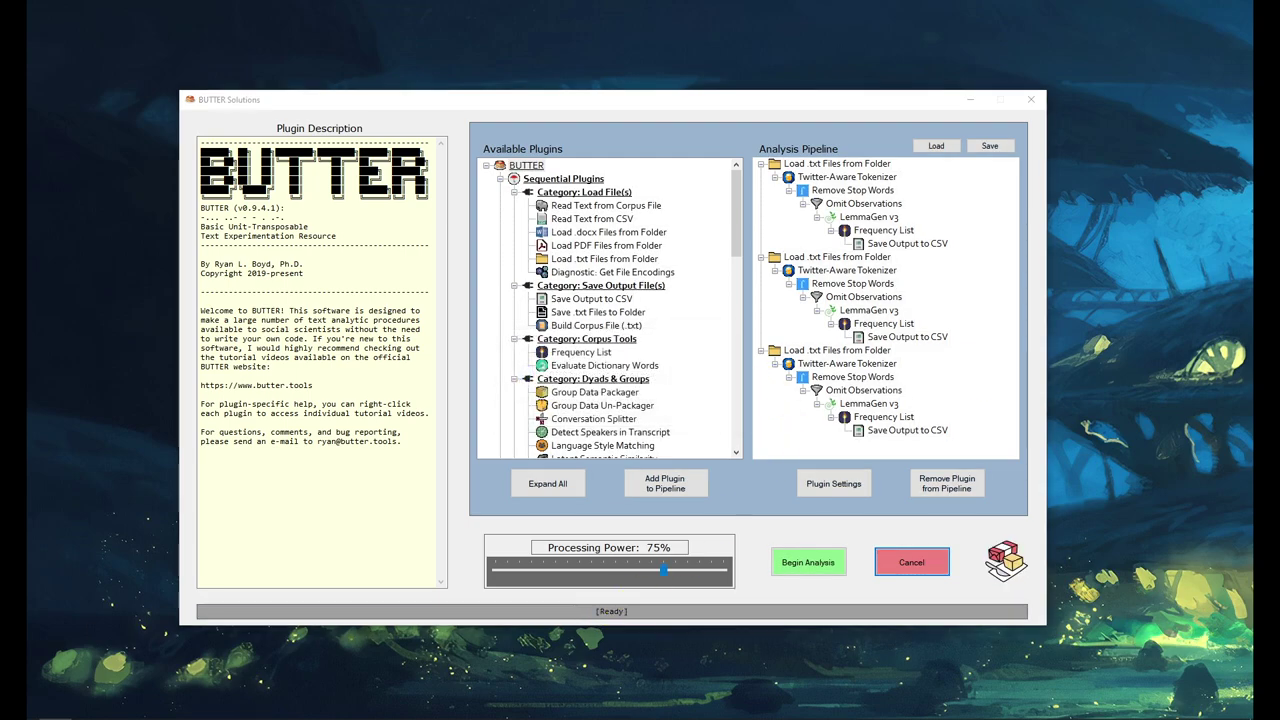
# - Open Freq-Behavior.csv from the _temp folder in Excel and snap its window to the left half of the screen
pyautogui.moveTo(1279, 160); pyautogui.dragTo(763, 91)
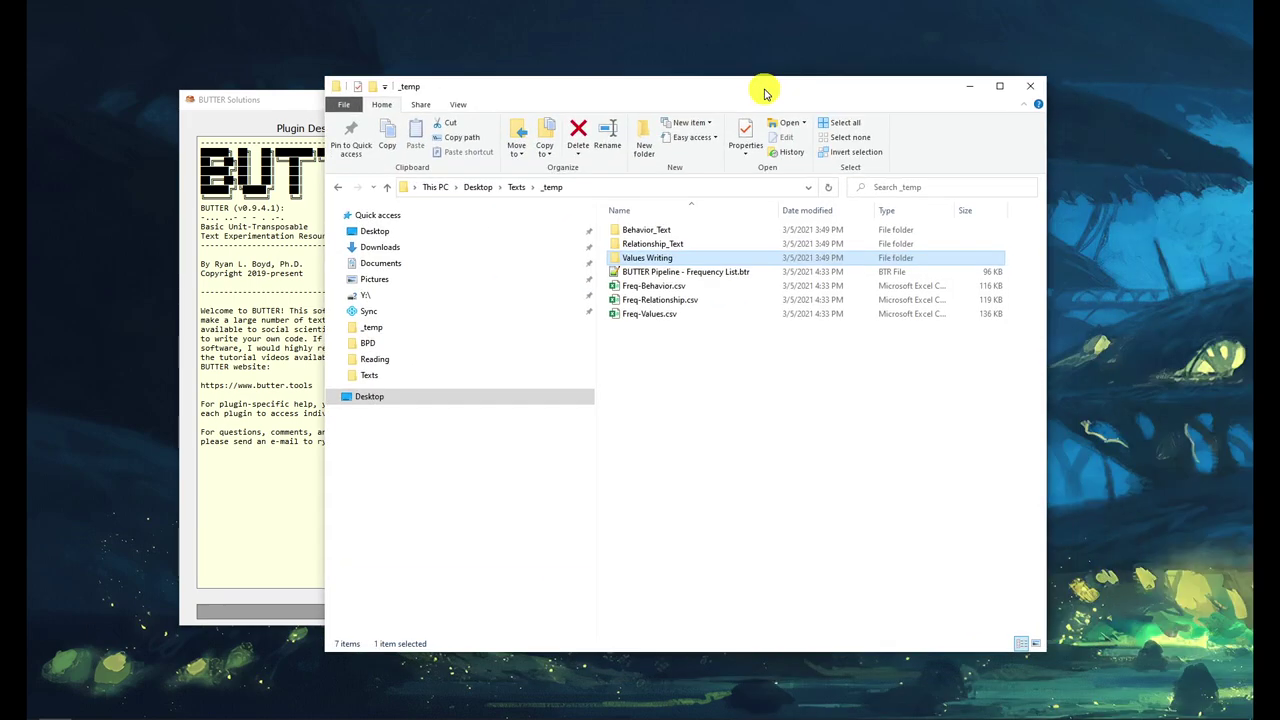
pyautogui.click(681, 286)
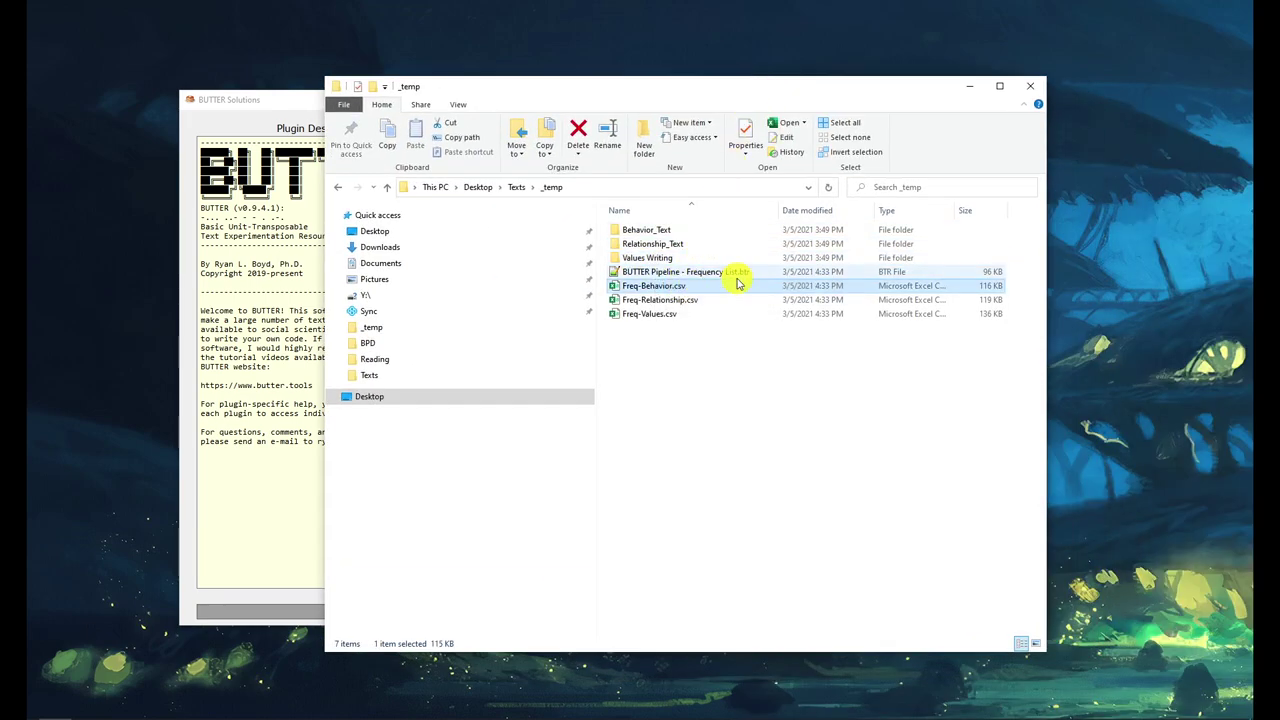
pyautogui.doubleClick(662, 288)
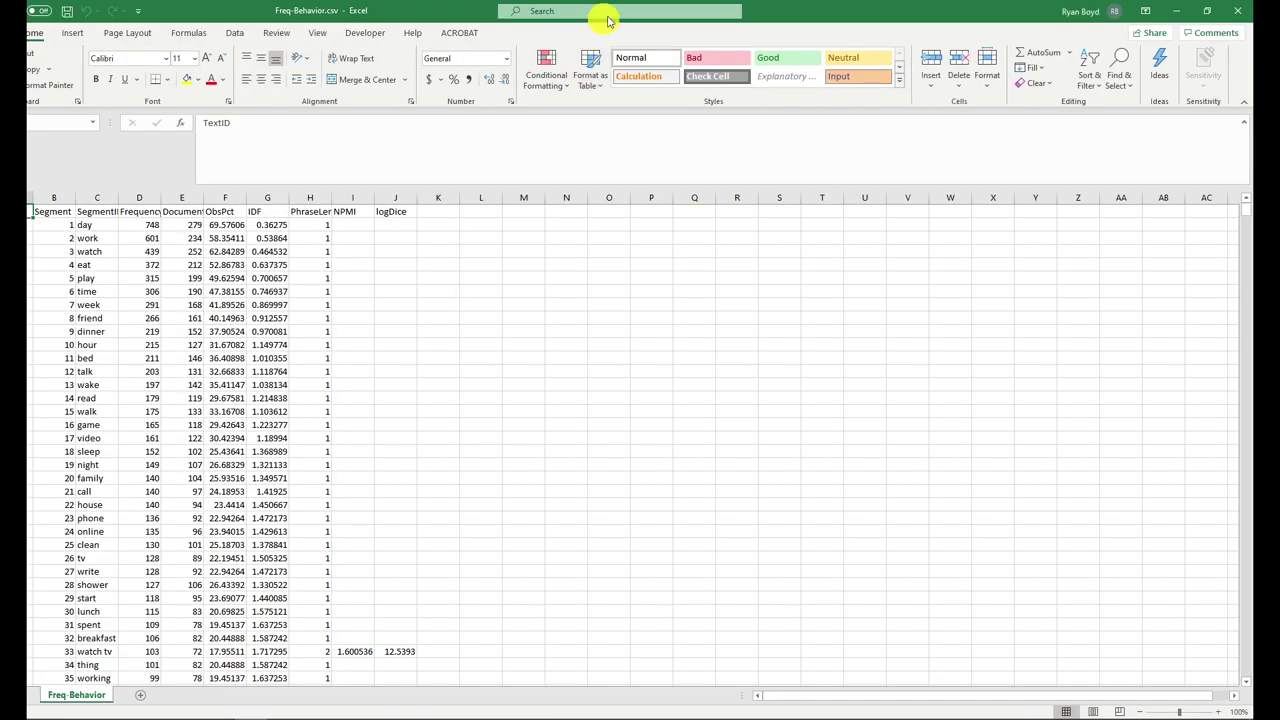
pyautogui.moveTo(607, 12); pyautogui.dragTo(2, 162)
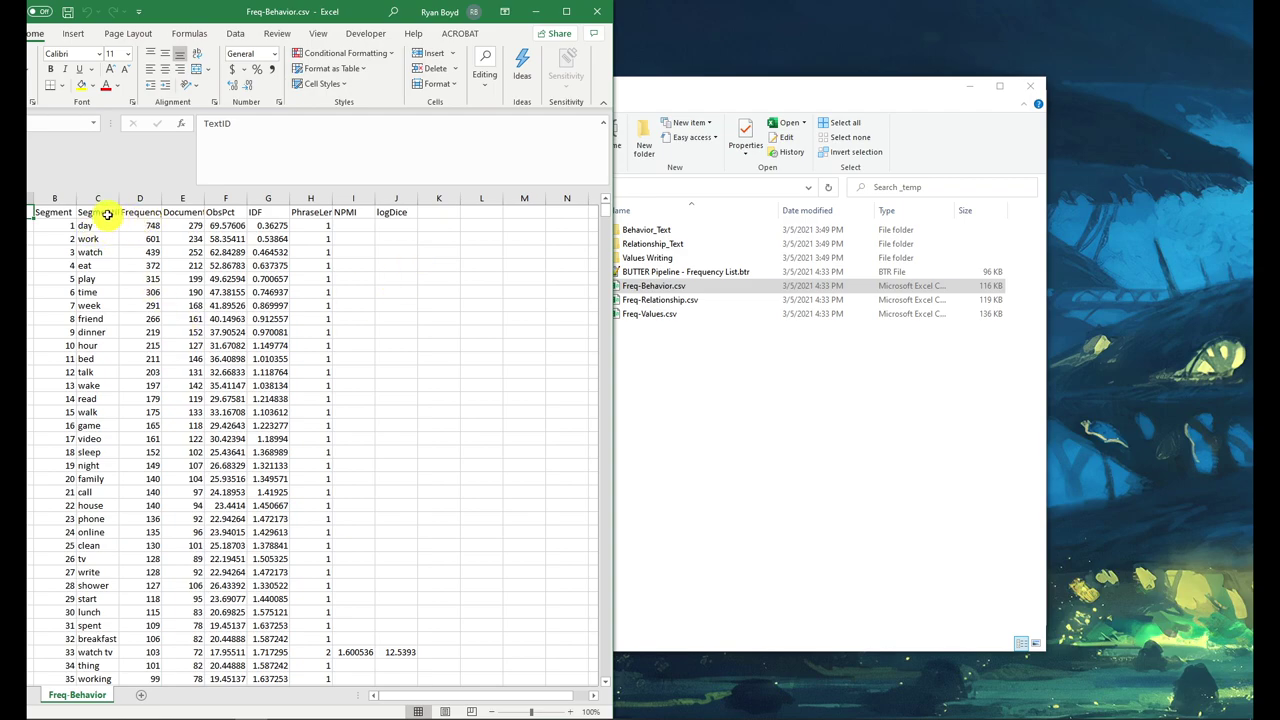
# - Examine the words and their frequencies in the Freq-Behavior list, including the row for watch
pyautogui.moveTo(99, 212); pyautogui.dragTo(149, 334)
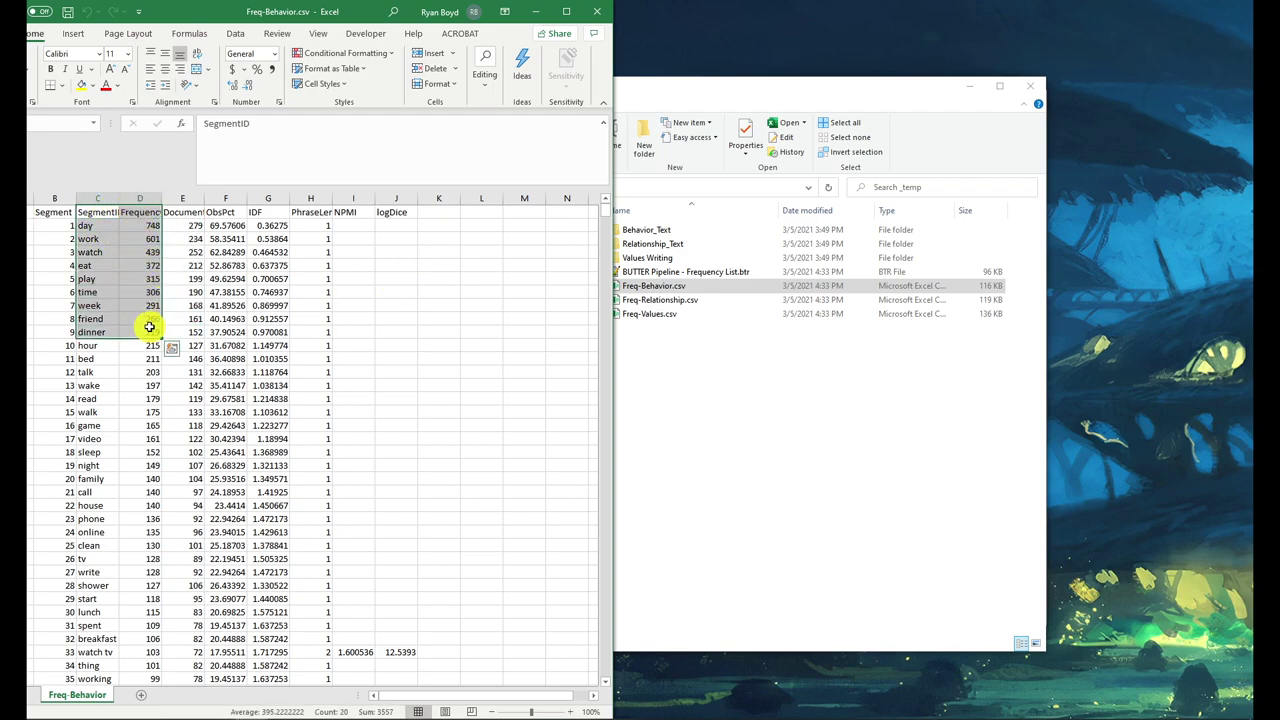
pyautogui.click(150, 330)
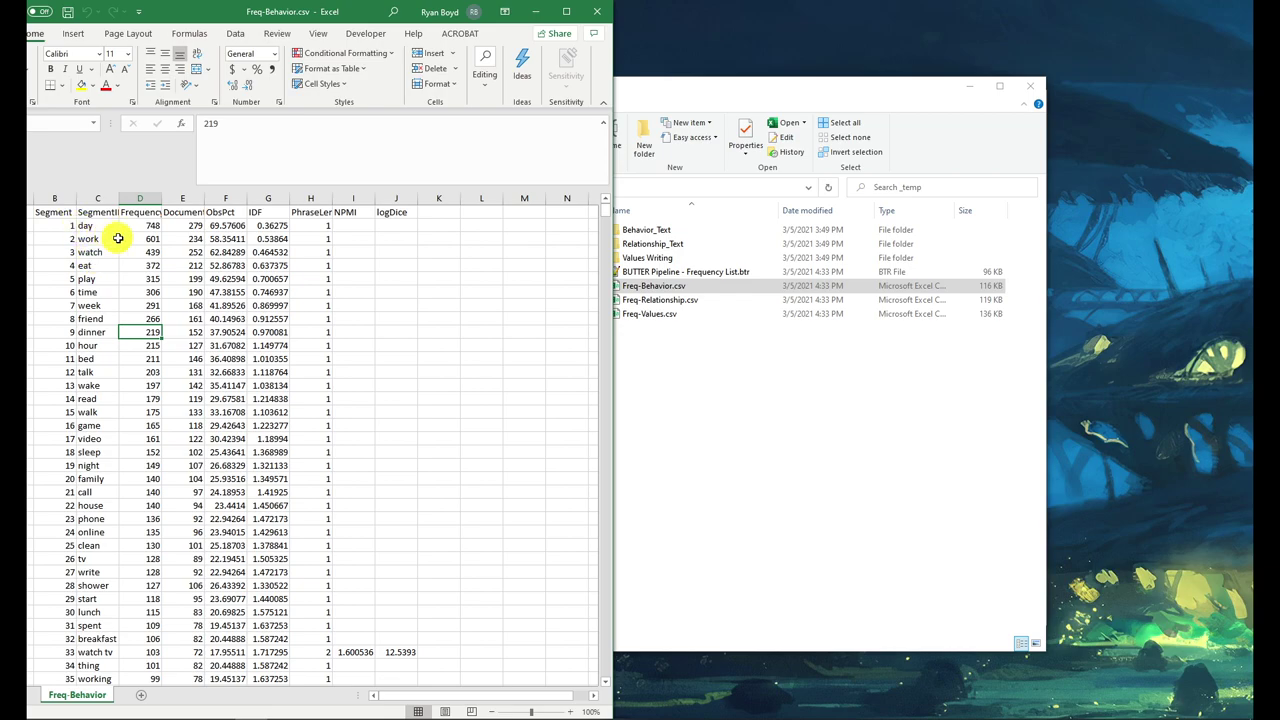
pyautogui.moveTo(97, 254); pyautogui.dragTo(144, 253)
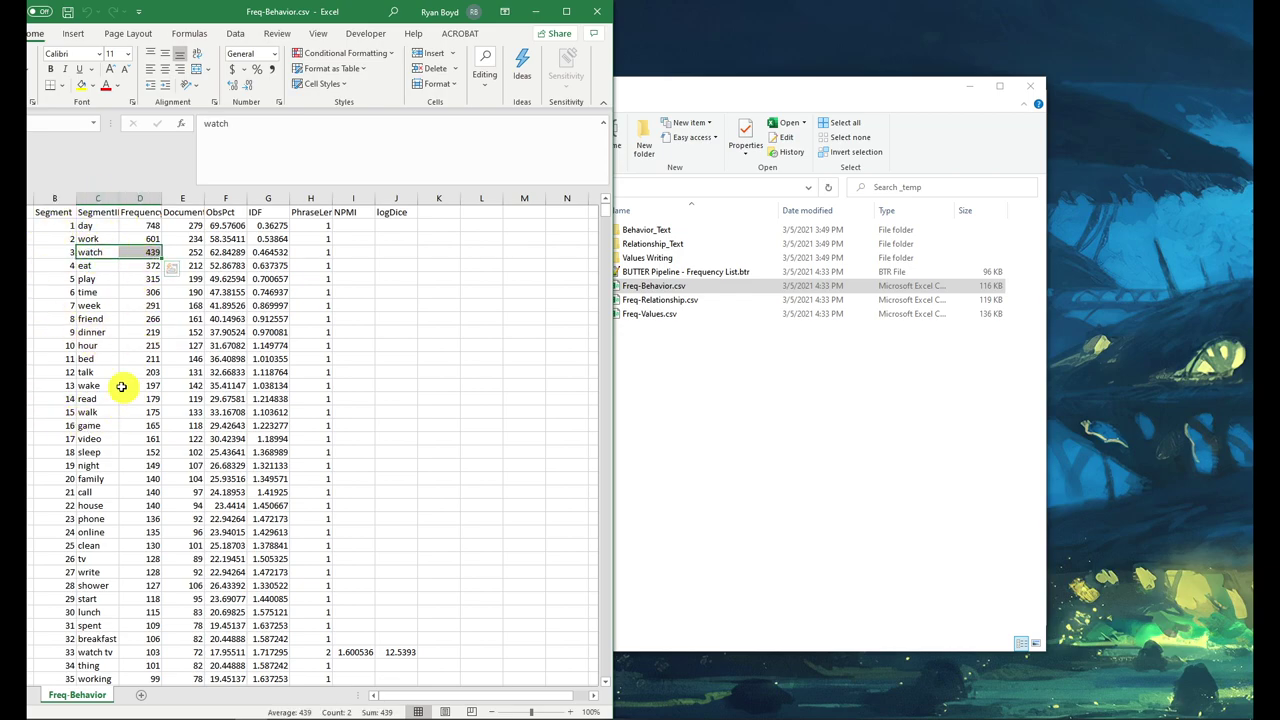
# - Open Freq-Relationship.csv from the _temp folder in Excel and snap its window beside the Freq-Behavior list
pyautogui.click(749, 357)
pyautogui.click(663, 299)
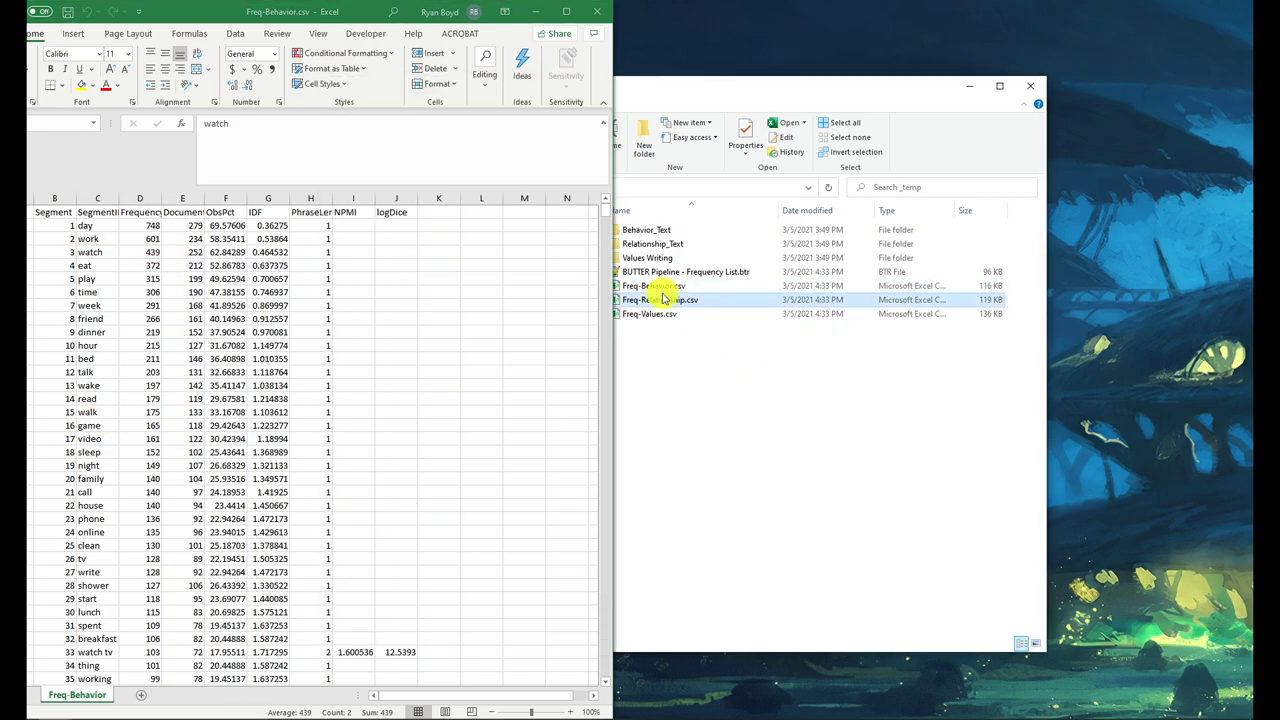
pyautogui.hotkey('alt', 'Tab')
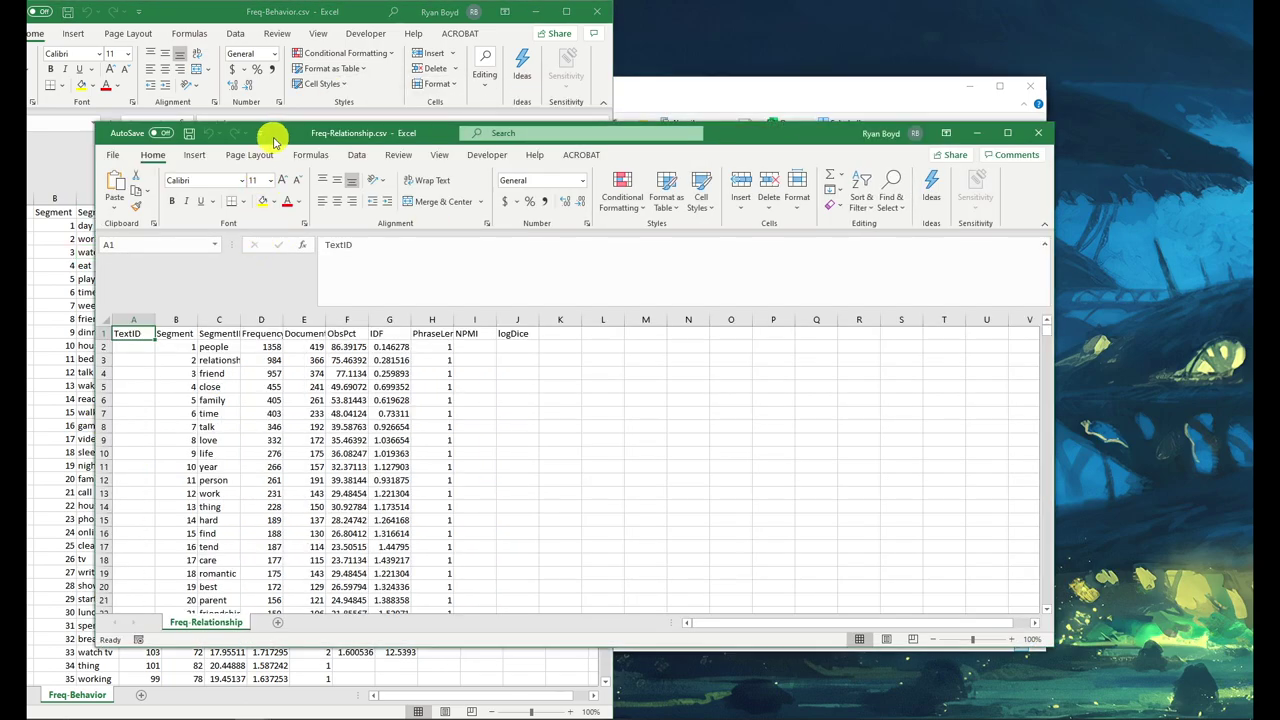
pyautogui.moveTo(266, 134); pyautogui.dragTo(1278, 100)
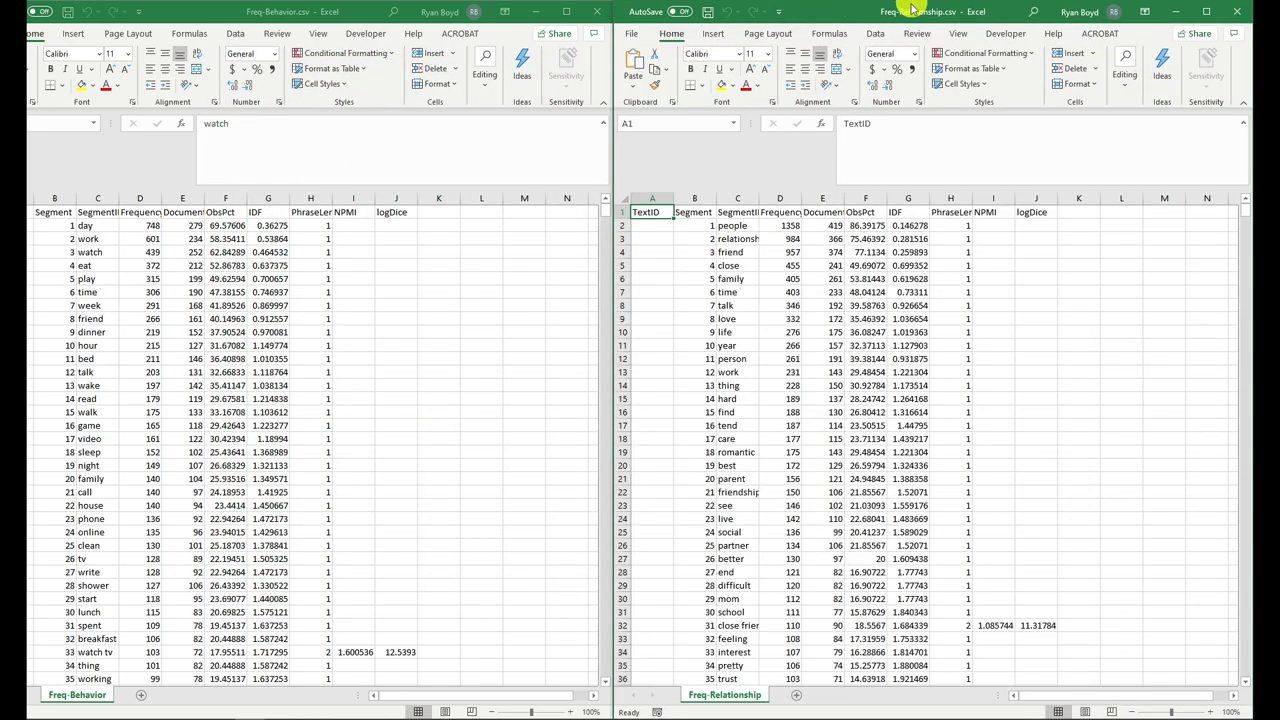
# - Compare common words such as friend and time between the Freq-Behavior and Freq-Relationship lists
pyautogui.click(100, 314)
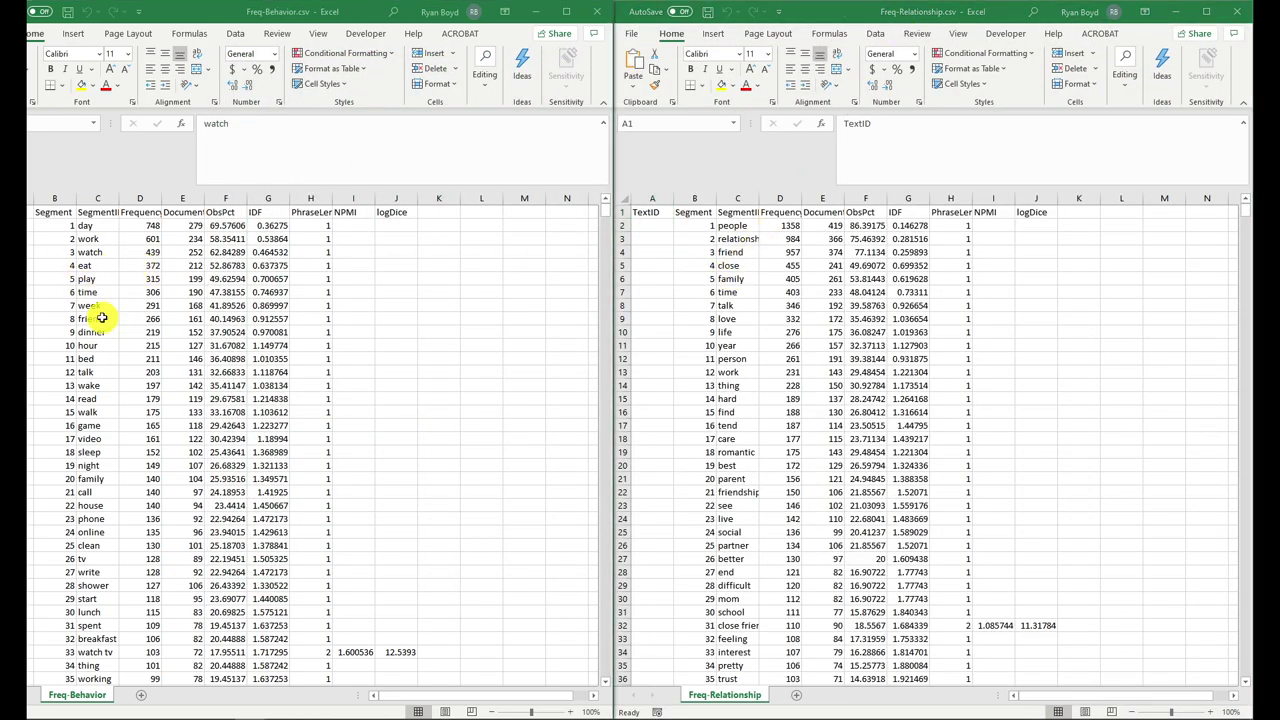
pyautogui.click(742, 252)
pyautogui.click(737, 291)
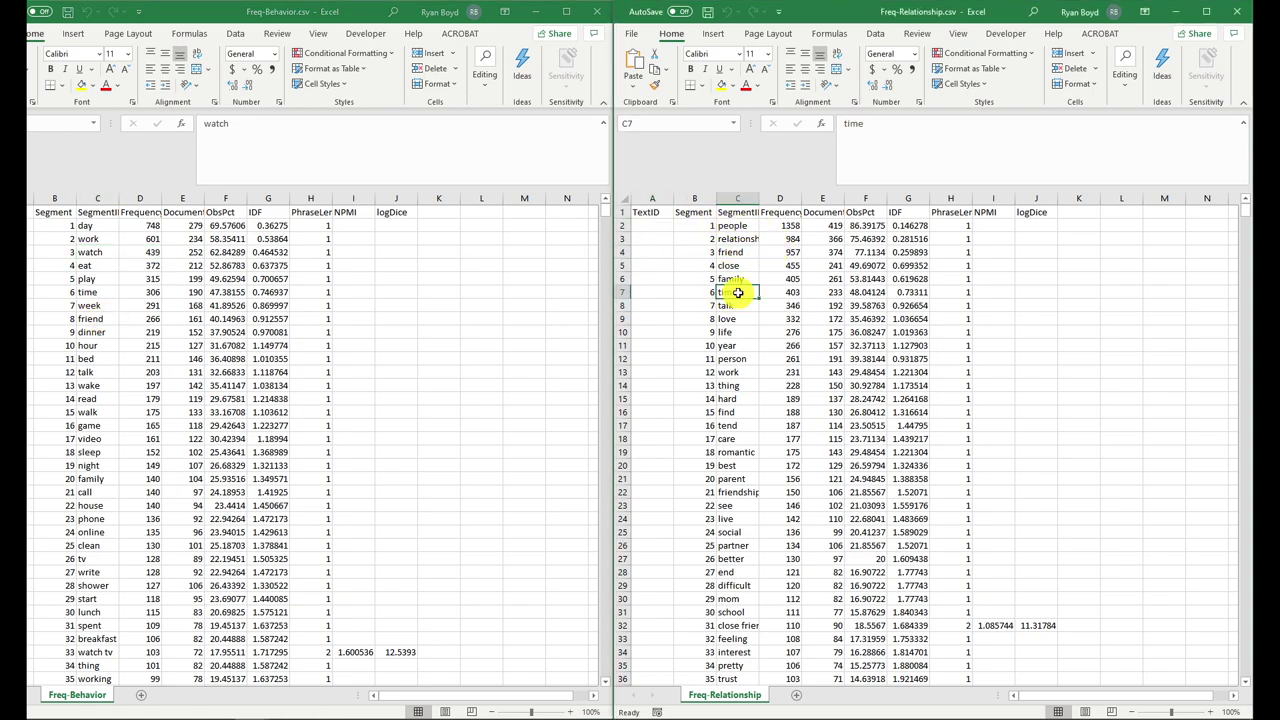
pyautogui.click(766, 251)
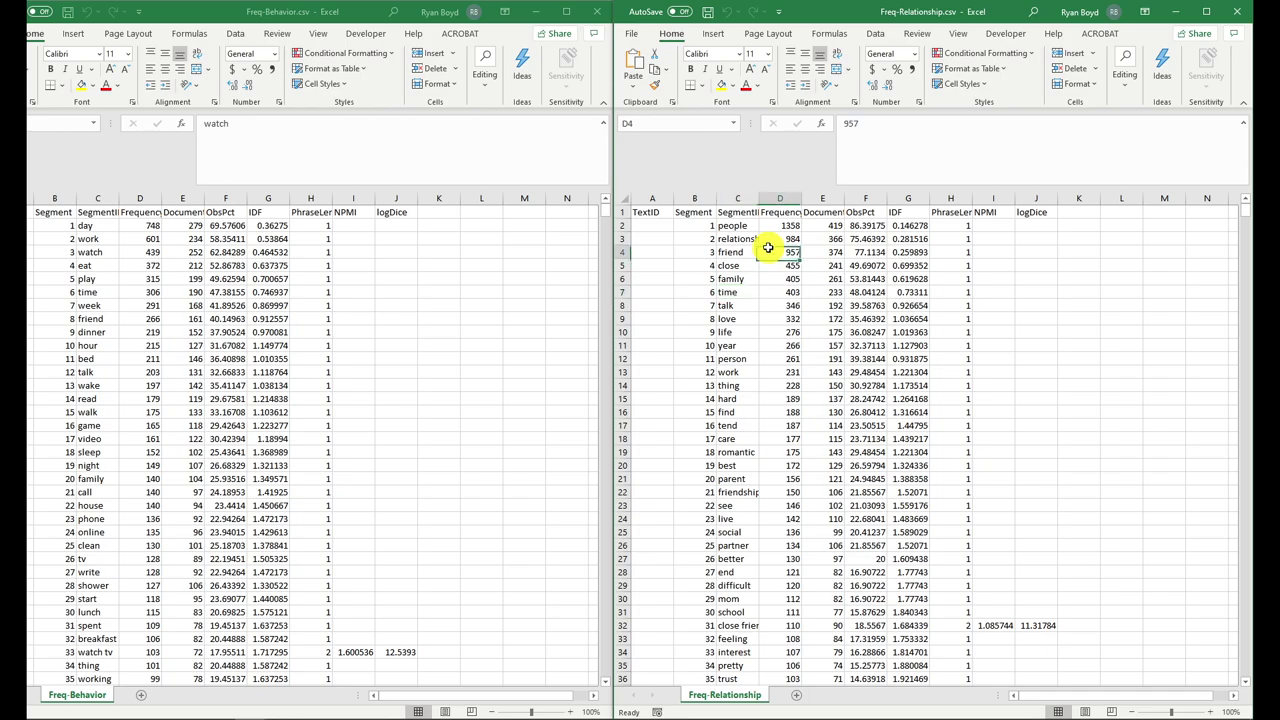
# - Enlarge both frequency lists to 160% and examine the frequency and ObsPct of friend in Freq-Behavior
pyautogui.scroll(4, 749, 276)
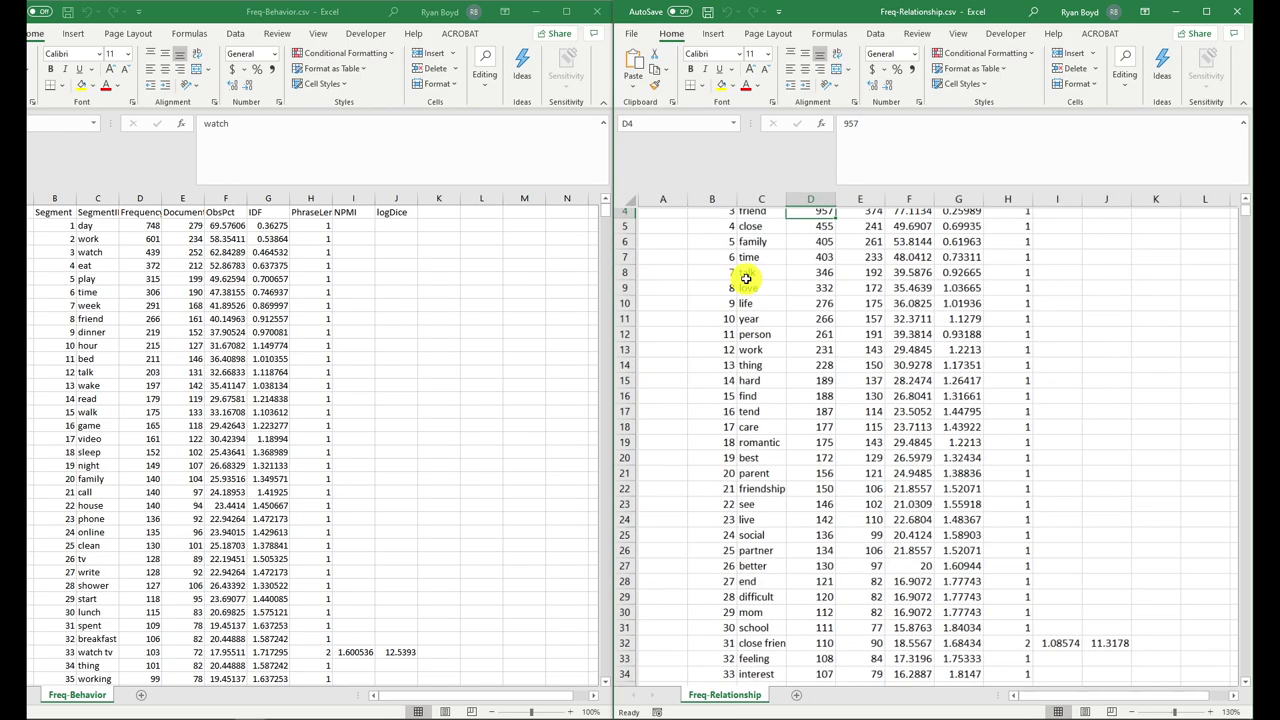
pyautogui.keyDown('shift'); pyautogui.click(146, 253); pyautogui.keyUp('shift')
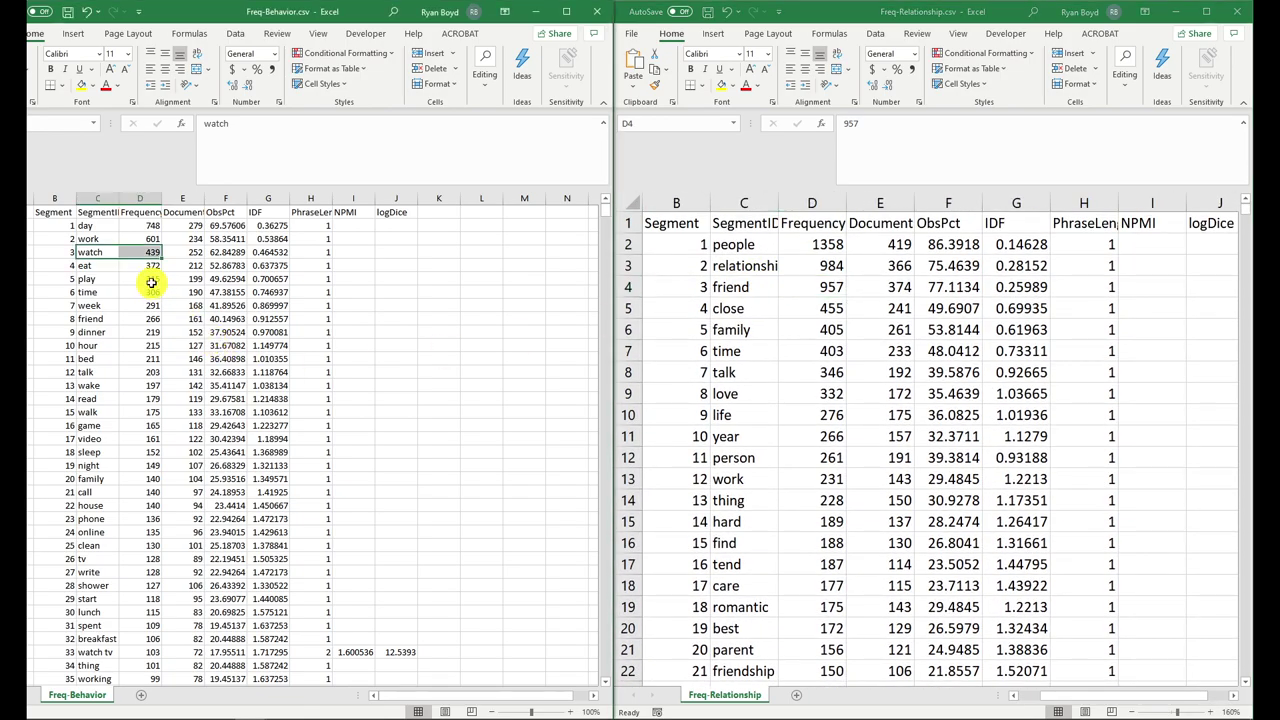
pyautogui.scroll(4, 145, 276)
pyautogui.click(100, 259)
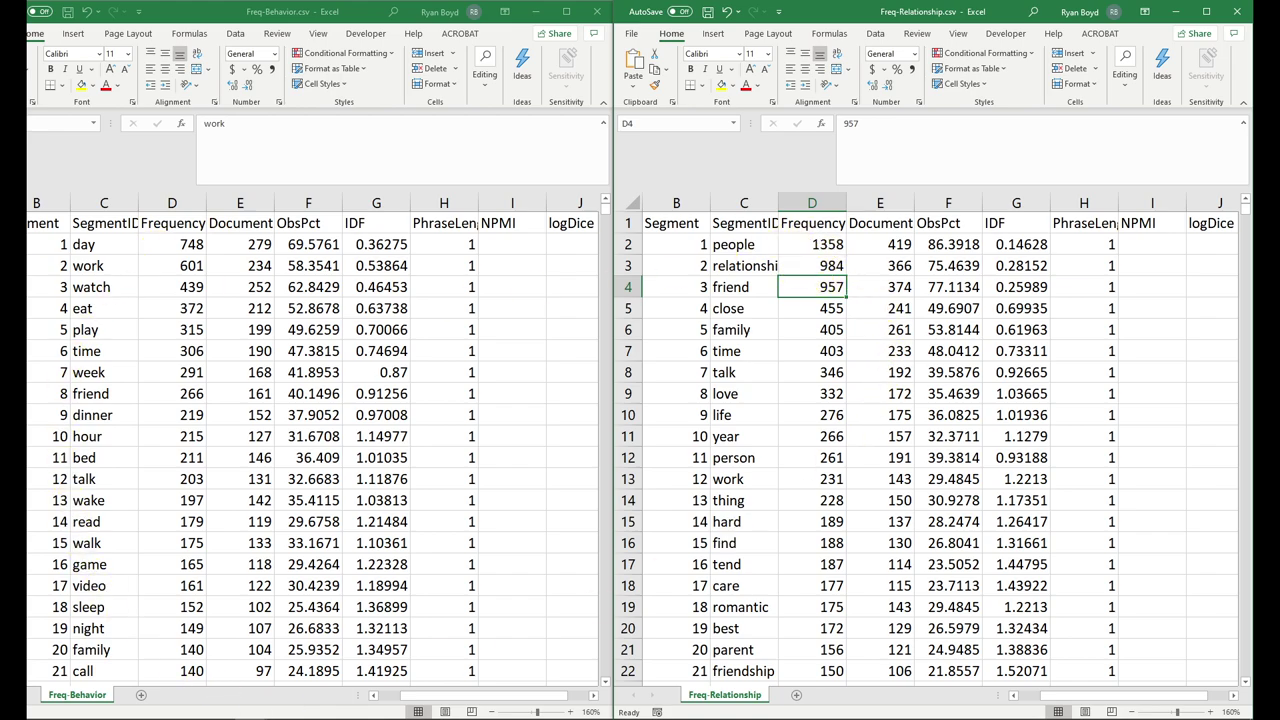
pyautogui.click(175, 255)
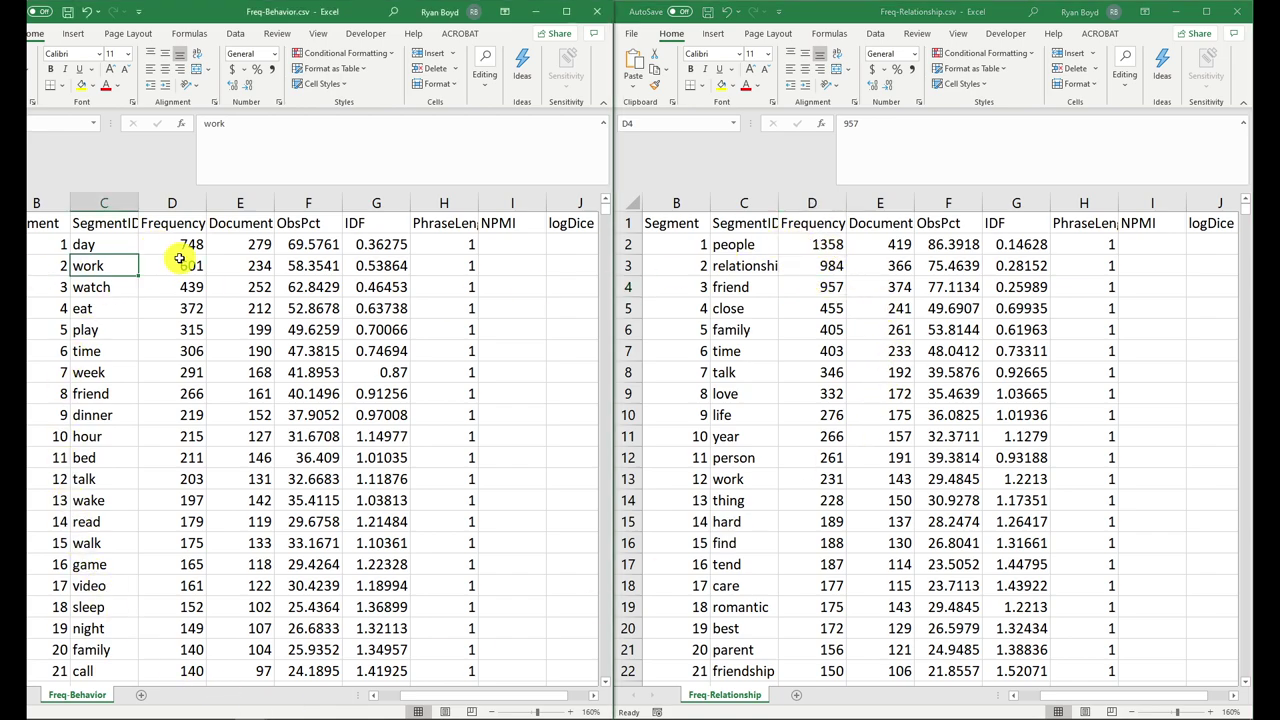
pyautogui.click(179, 391)
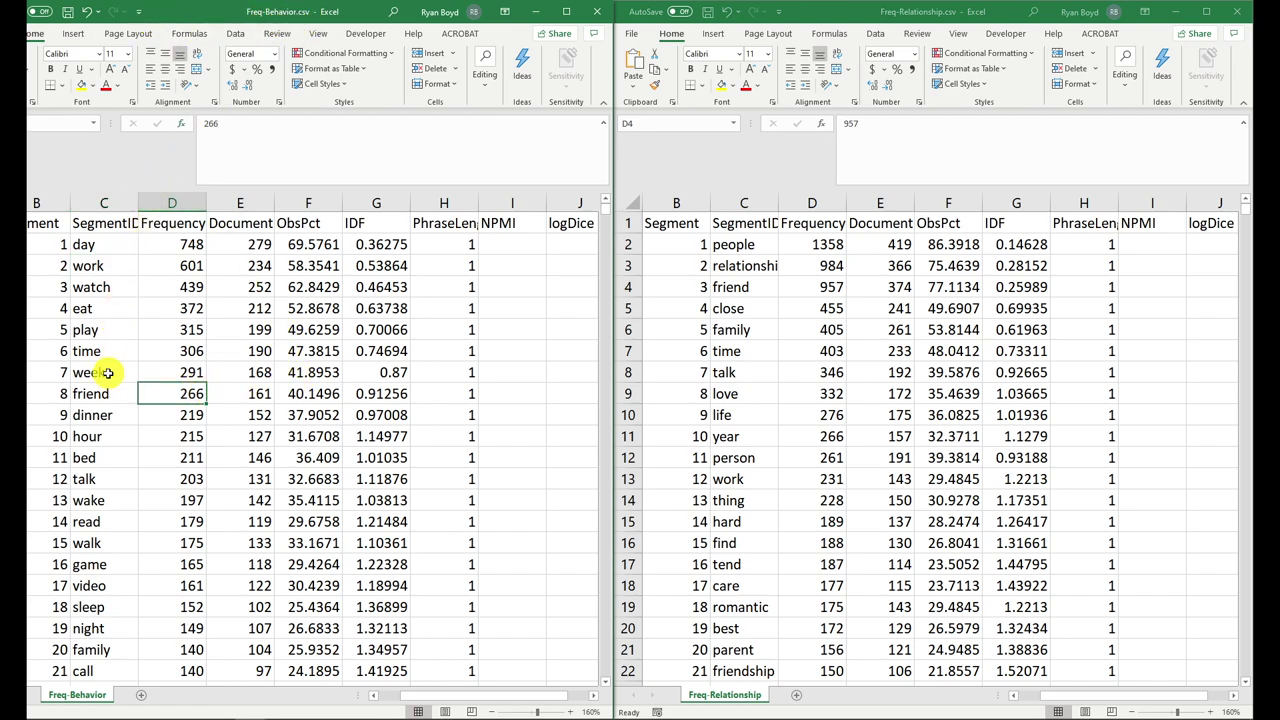
pyautogui.moveTo(90, 393); pyautogui.dragTo(180, 393)
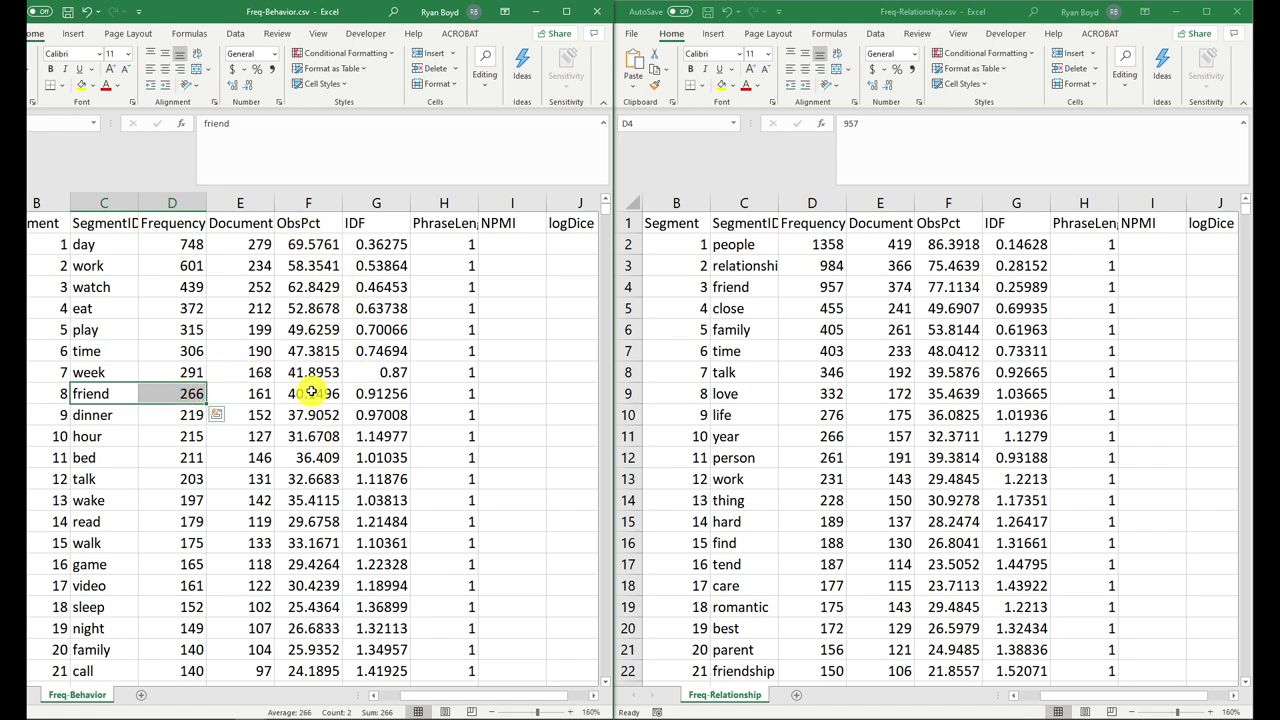
pyautogui.click(308, 390)
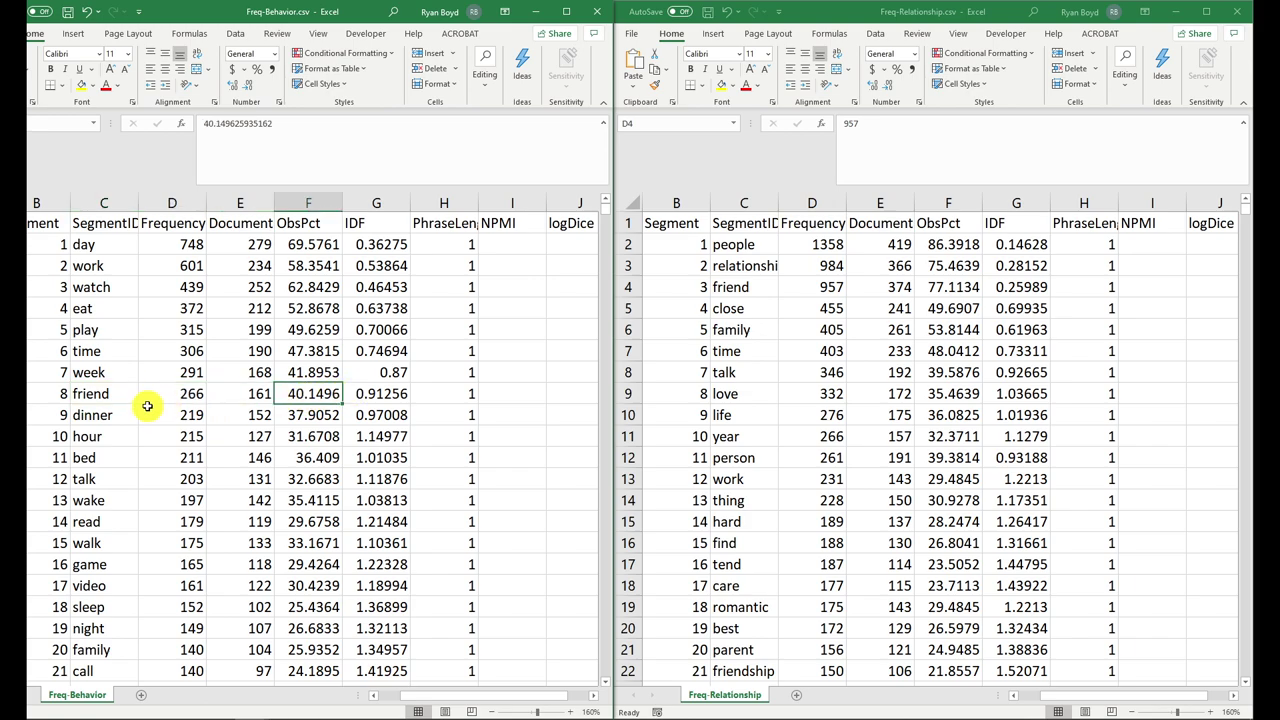
# - Highlight the friend cells from SegmentID to ObsPct in yellow in both the Freq-Behavior and Freq-Relationship lists
pyautogui.click(763, 287)
pyautogui.click(94, 390)
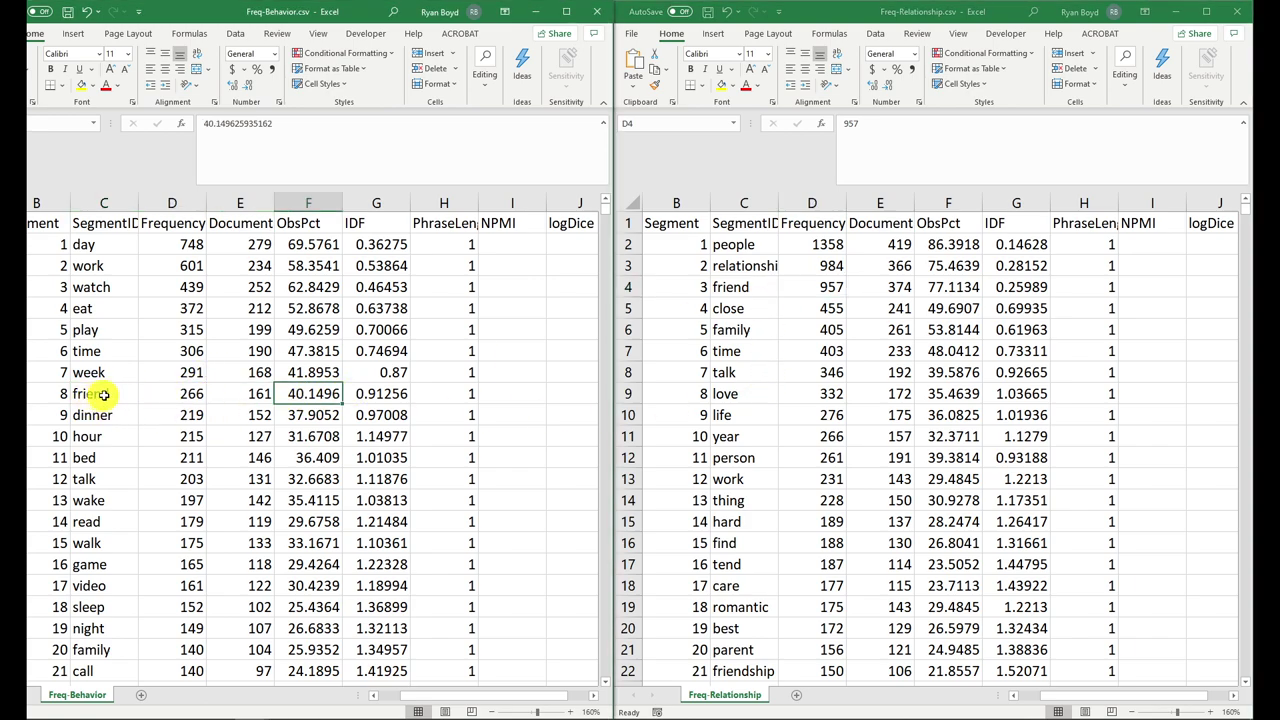
pyautogui.moveTo(74, 394); pyautogui.dragTo(308, 394)
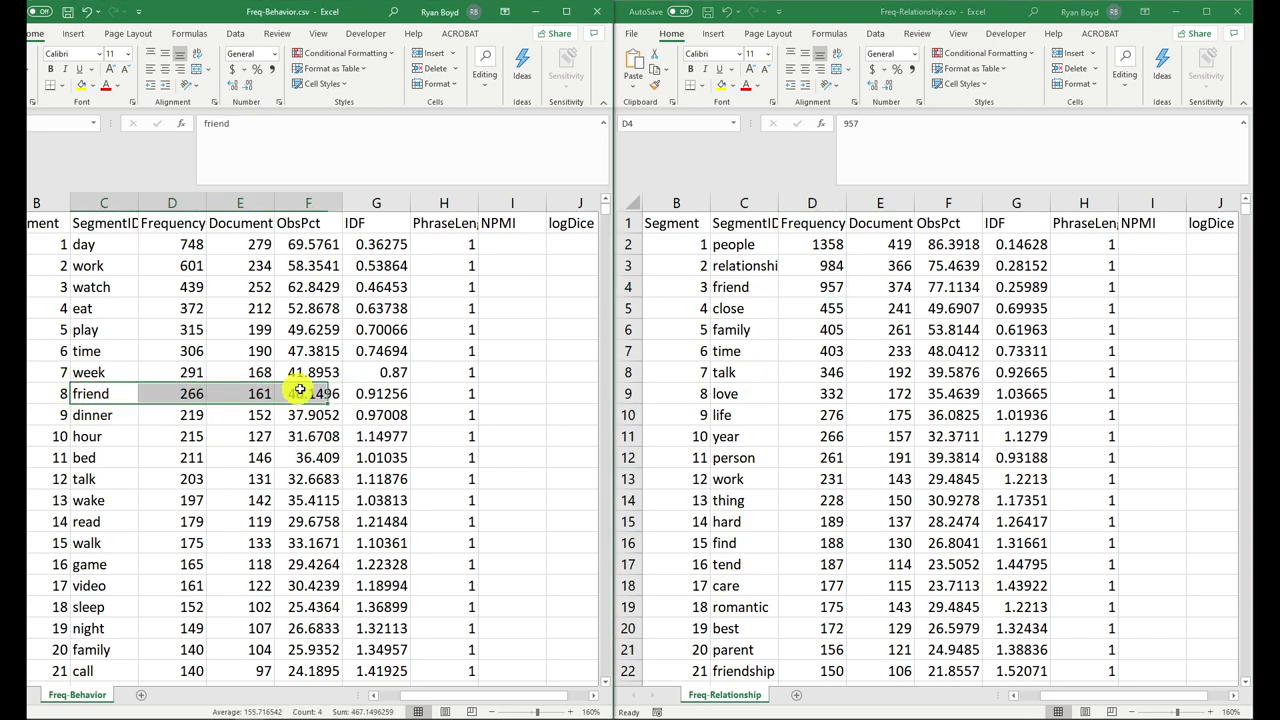
pyautogui.click(81, 86)
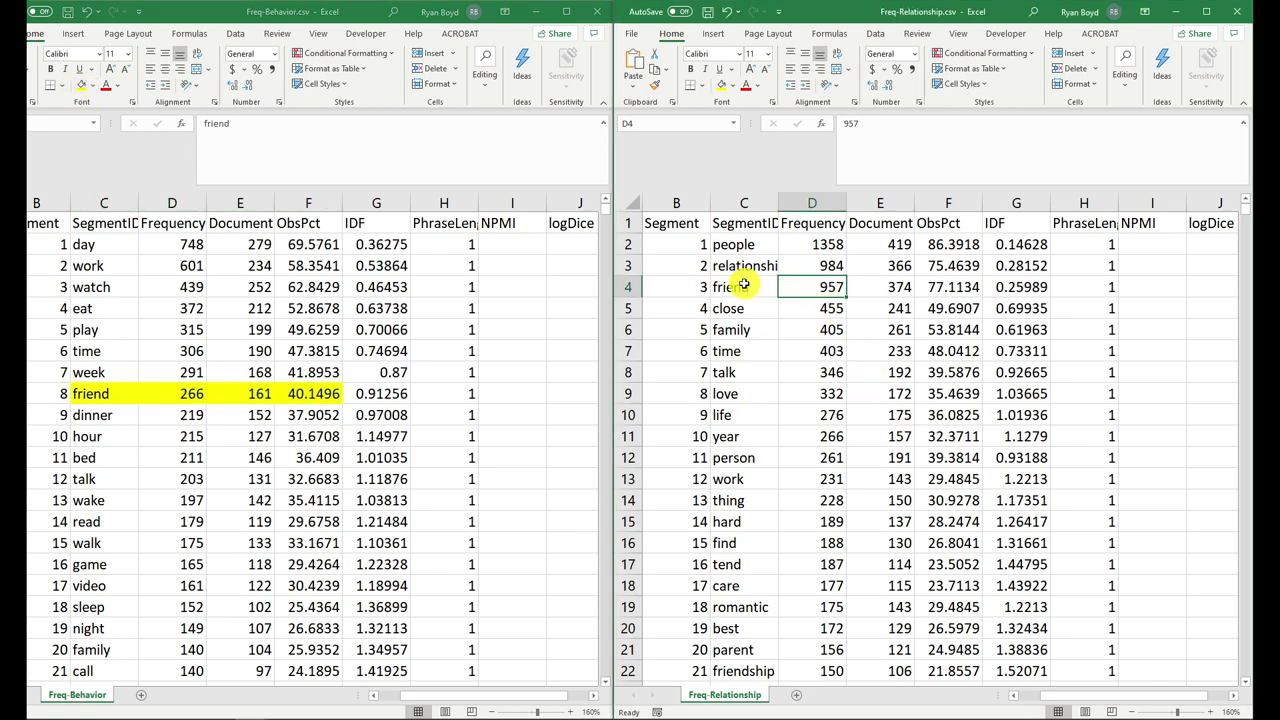
pyautogui.moveTo(743, 287); pyautogui.dragTo(945, 287)
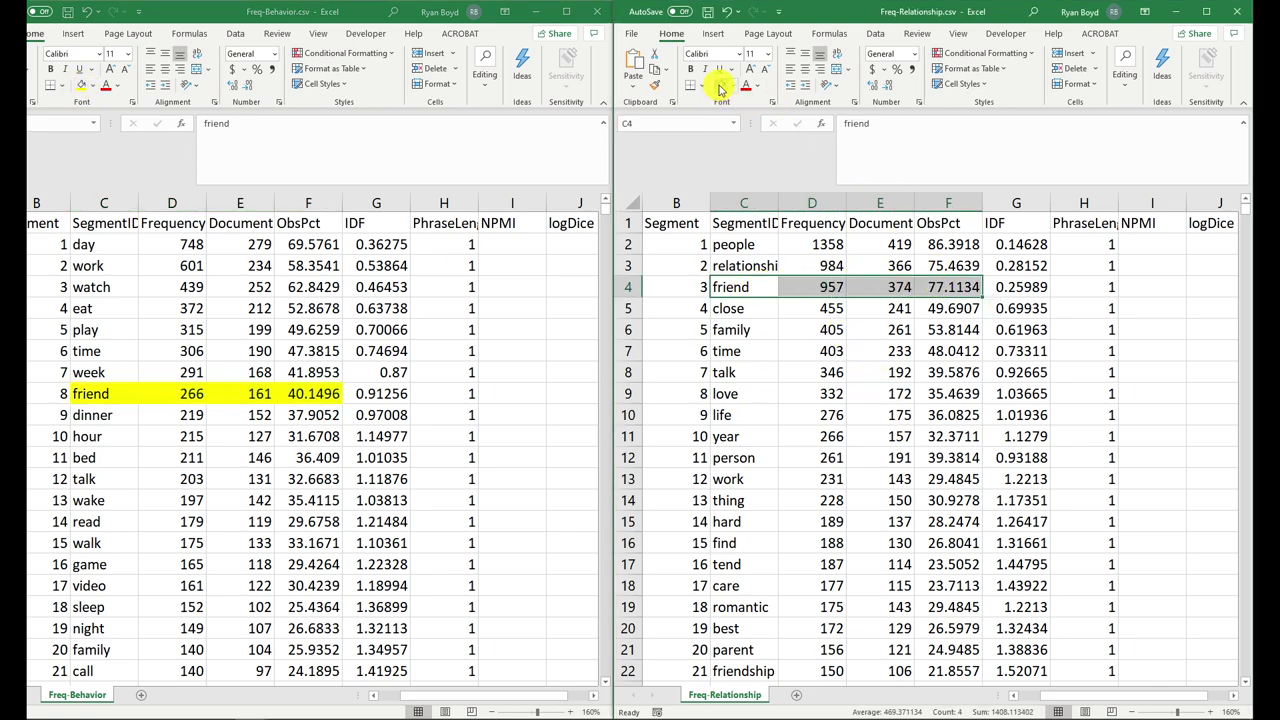
pyautogui.click(720, 88)
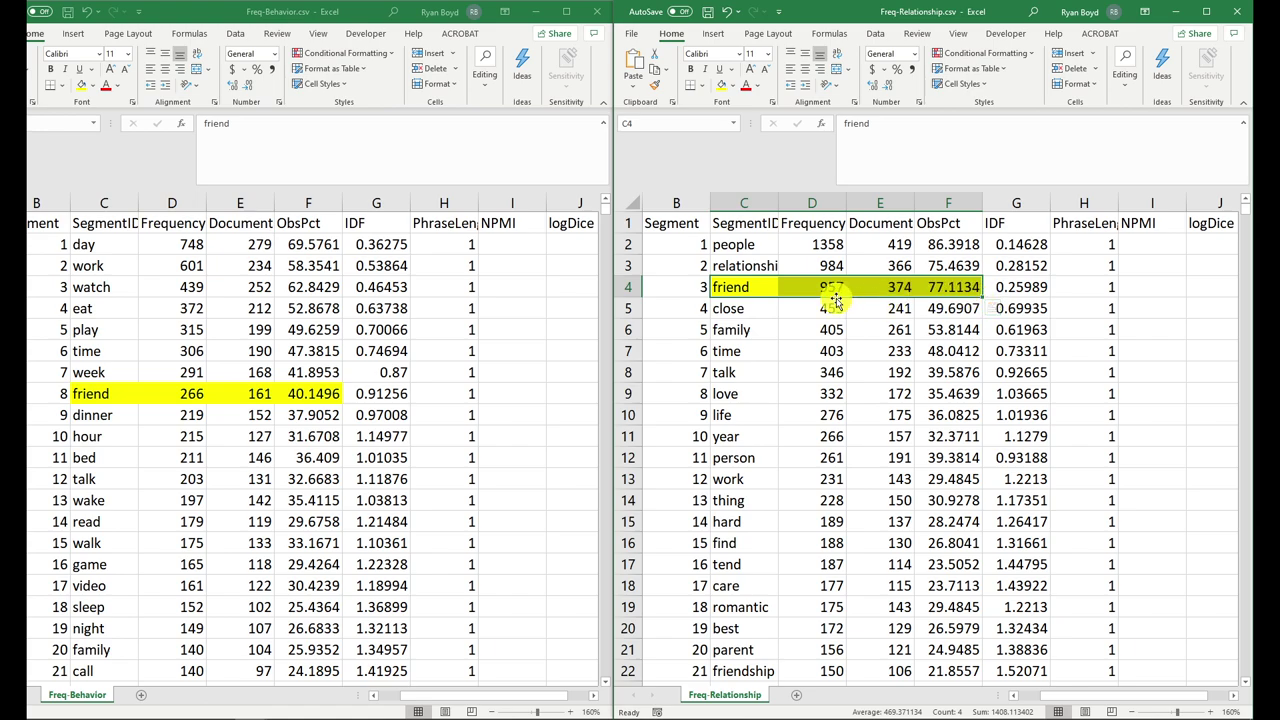
# - Examine the Frequency and ObsPct of friend in the Freq-Relationship list against its highlighted row in Freq-Behavior
pyautogui.click(823, 288)
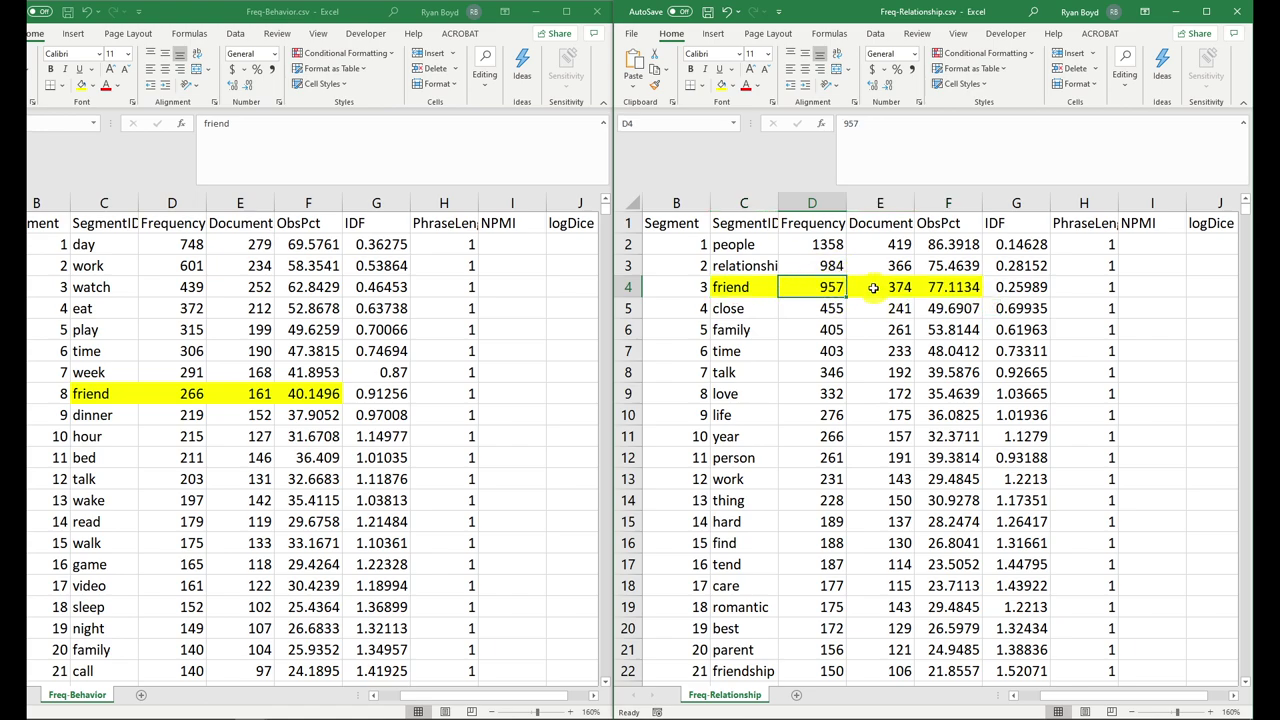
pyautogui.click(958, 287)
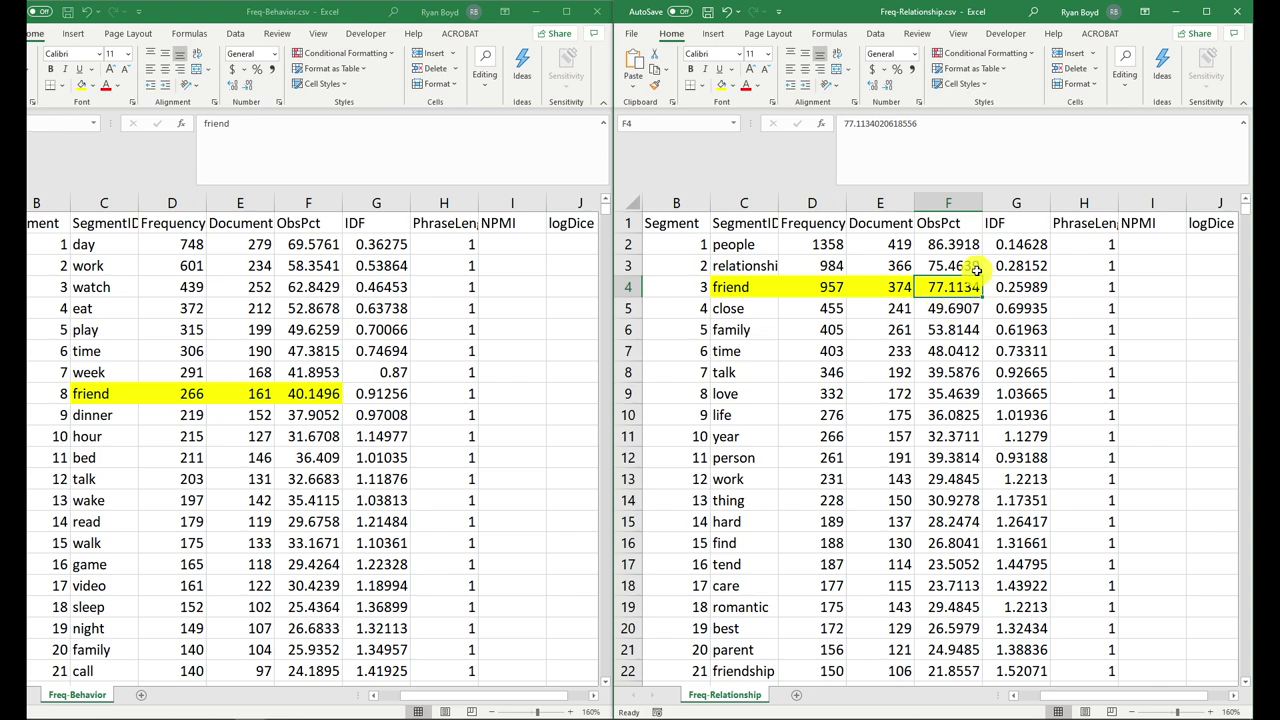
pyautogui.keyDown('shift'); pyautogui.click(330, 392); pyautogui.keyUp('shift')
pyautogui.click(843, 299)
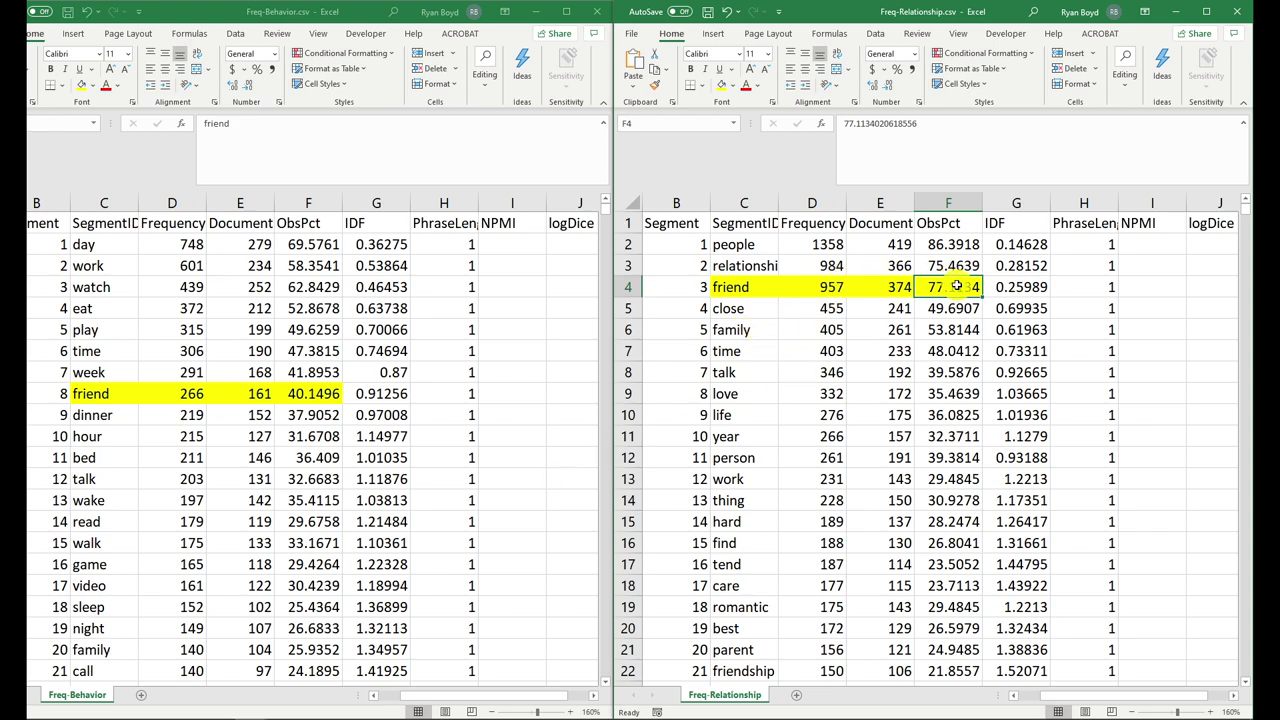
pyautogui.moveTo(752, 286); pyautogui.dragTo(962, 287)
pyautogui.click(140, 399)
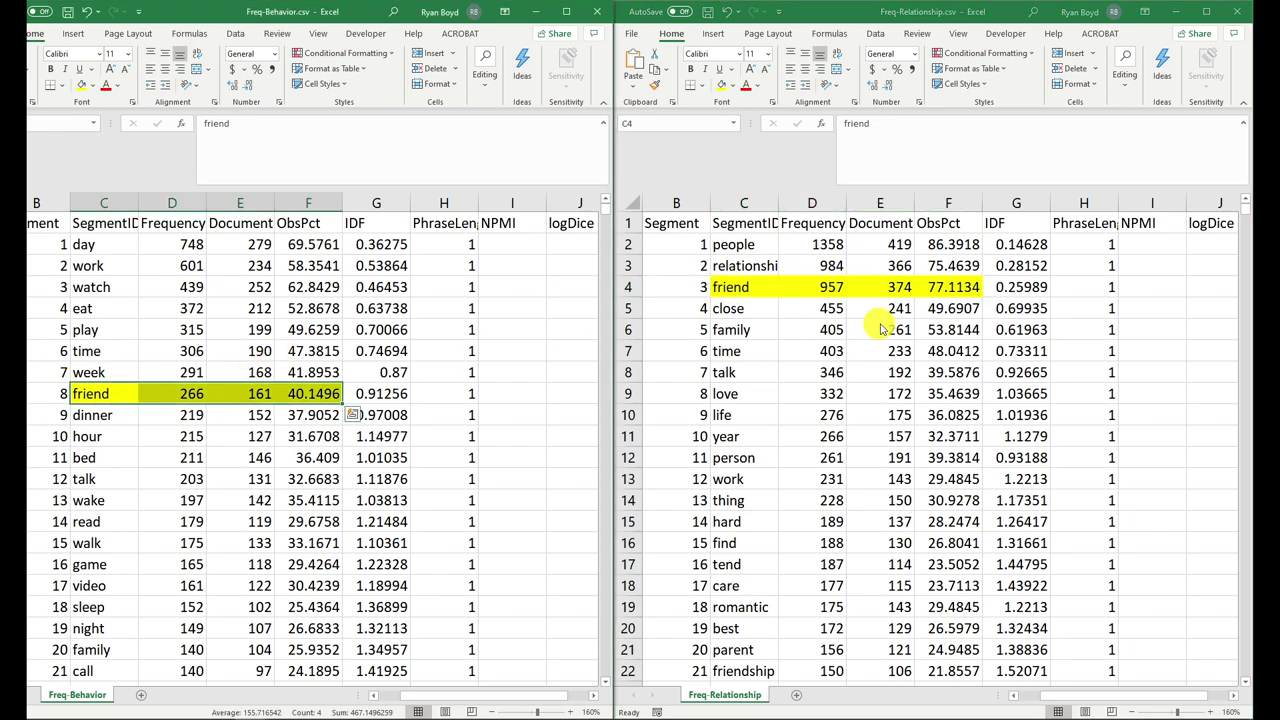
pyautogui.click(866, 298)
pyautogui.click(729, 292)
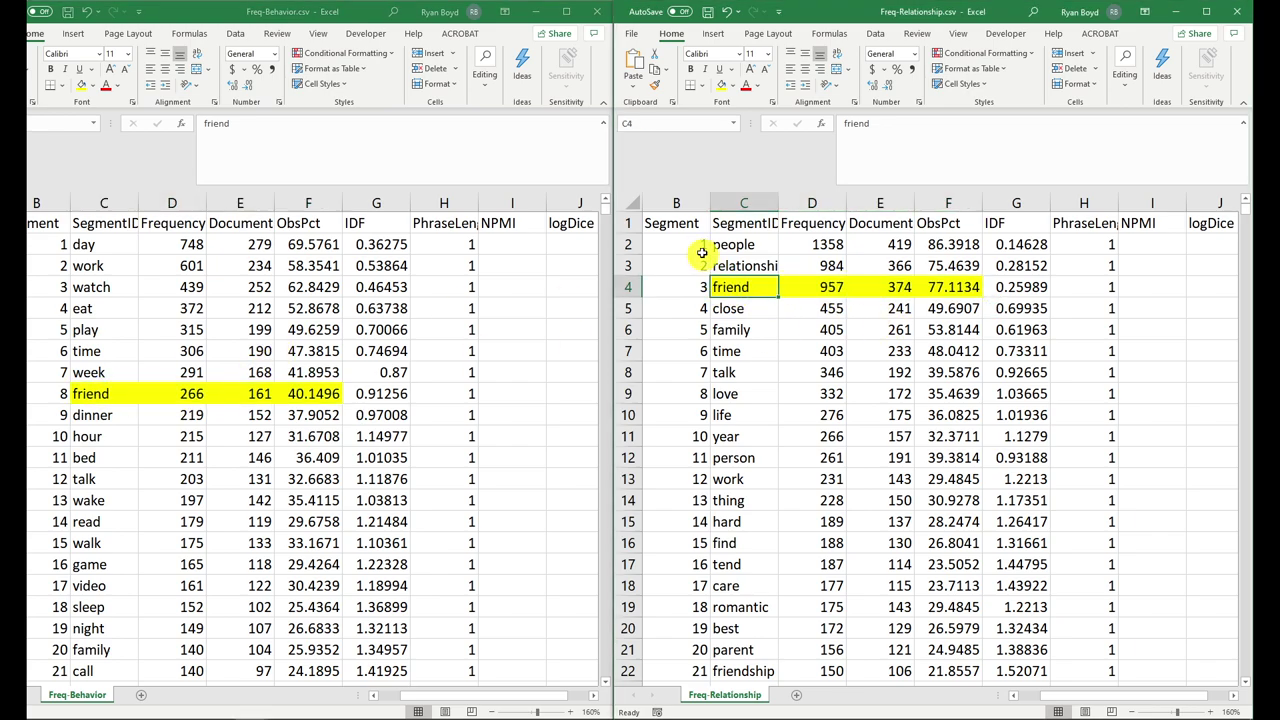
pyautogui.moveTo(663, 223); pyautogui.dragTo(1037, 319)
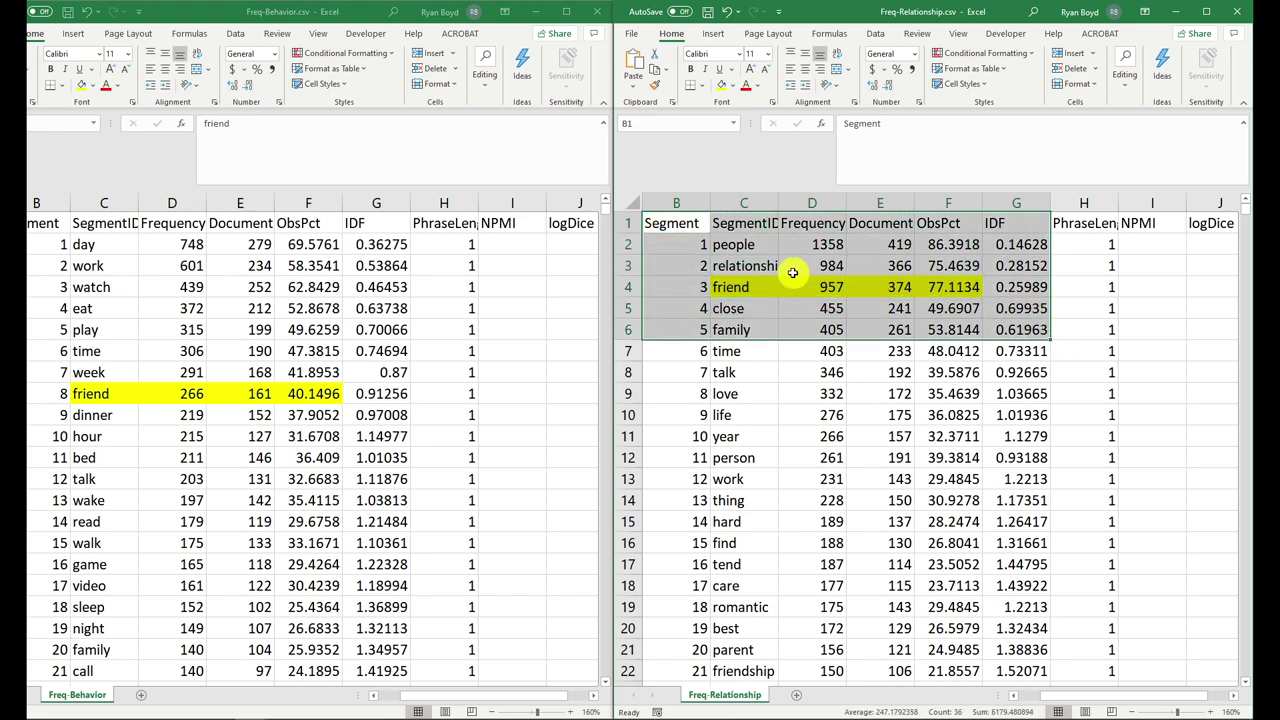
pyautogui.click(818, 287)
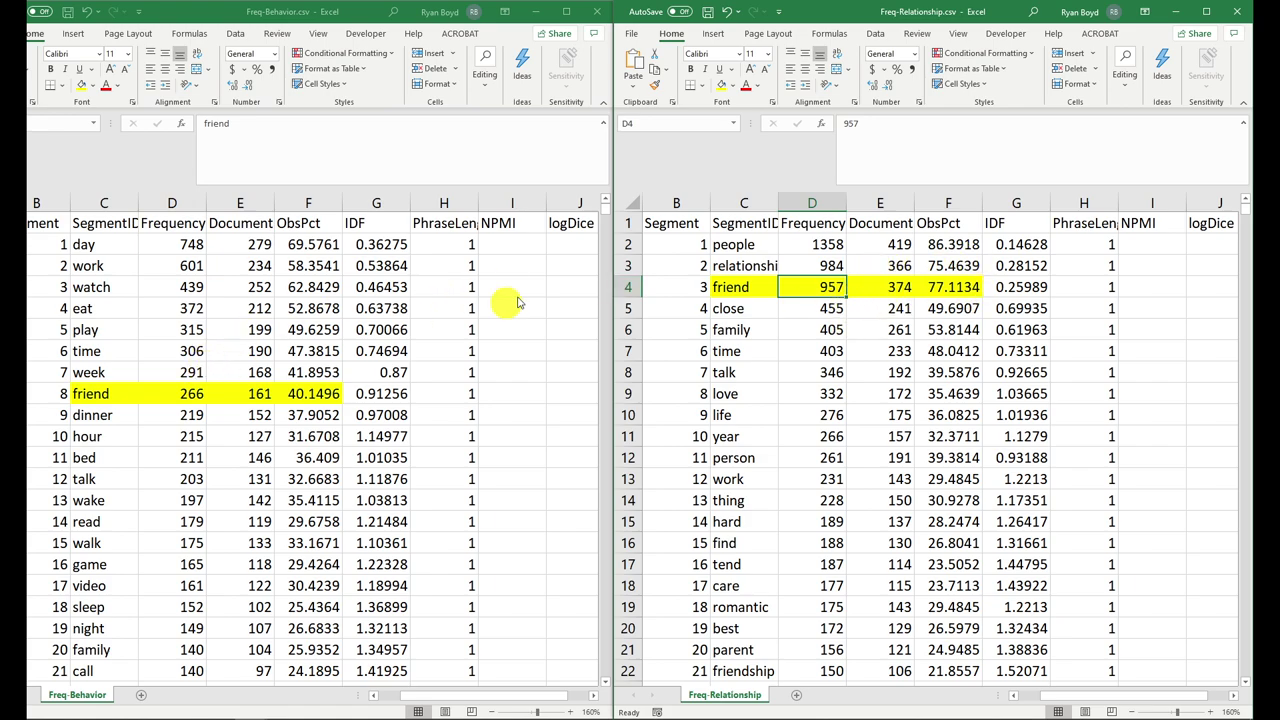
pyautogui.click(772, 287)
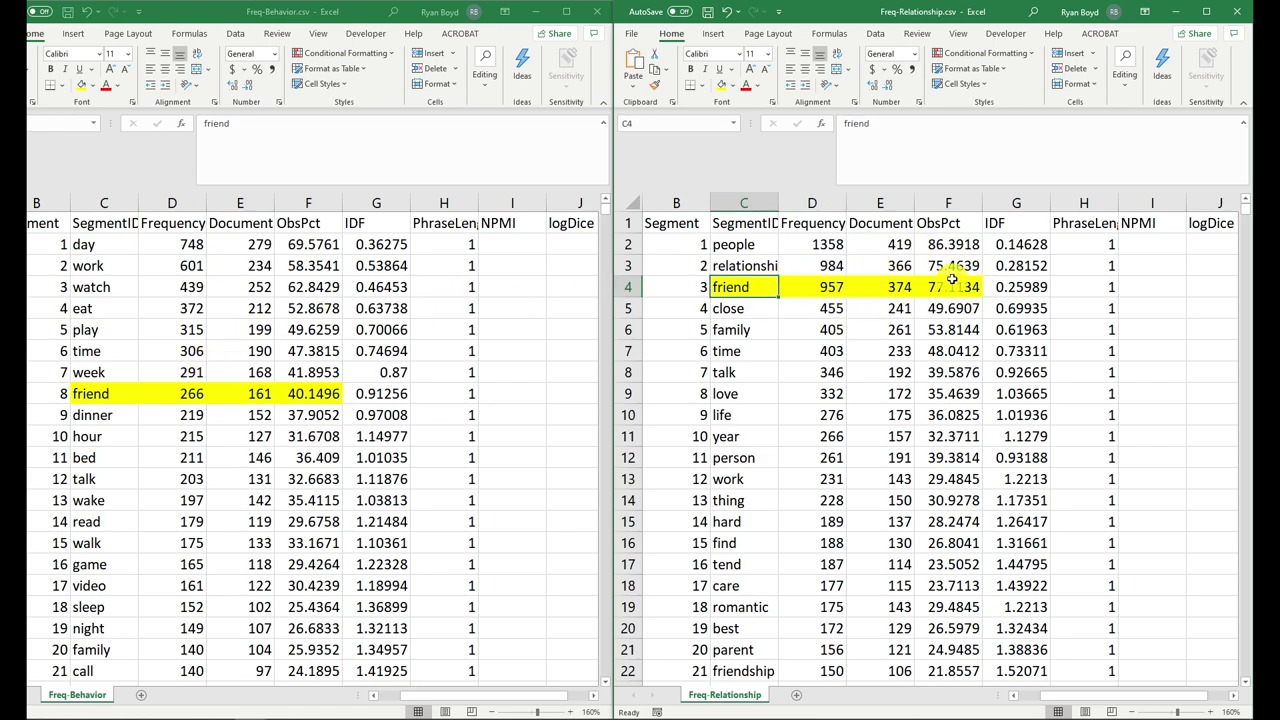
pyautogui.moveTo(952, 284); pyautogui.dragTo(745, 293)
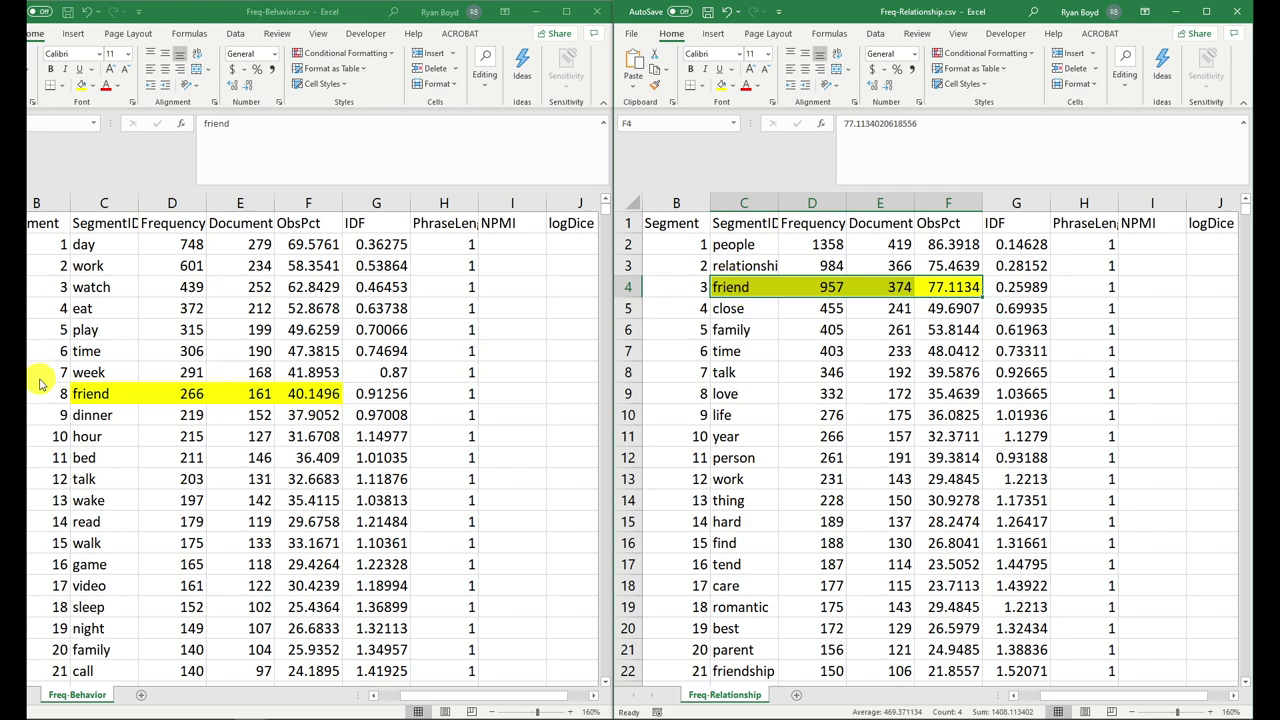
# - Compare the word friend and its raw Frequency between the Freq-Behavior and Freq-Relationship lists
pyautogui.click(101, 396)
pyautogui.moveTo(94, 395); pyautogui.dragTo(228, 401)
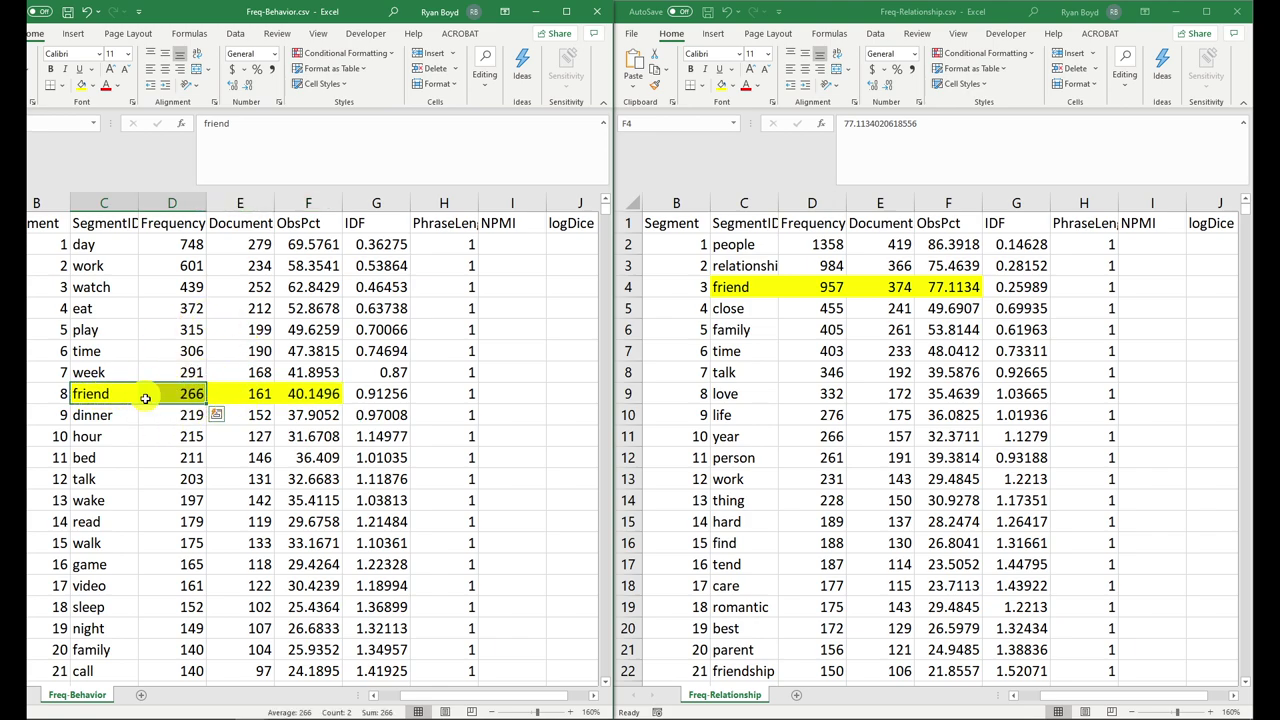
pyautogui.click(915, 272)
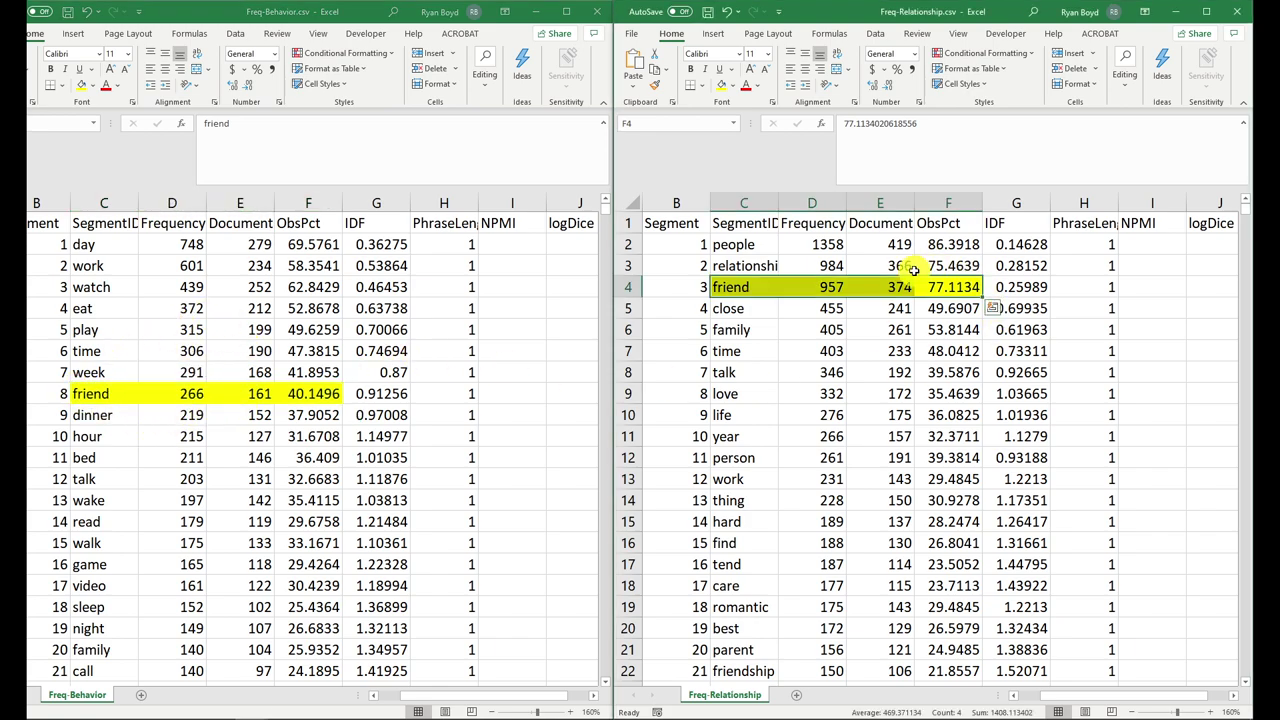
pyautogui.click(742, 287)
pyautogui.moveTo(742, 287); pyautogui.dragTo(818, 287)
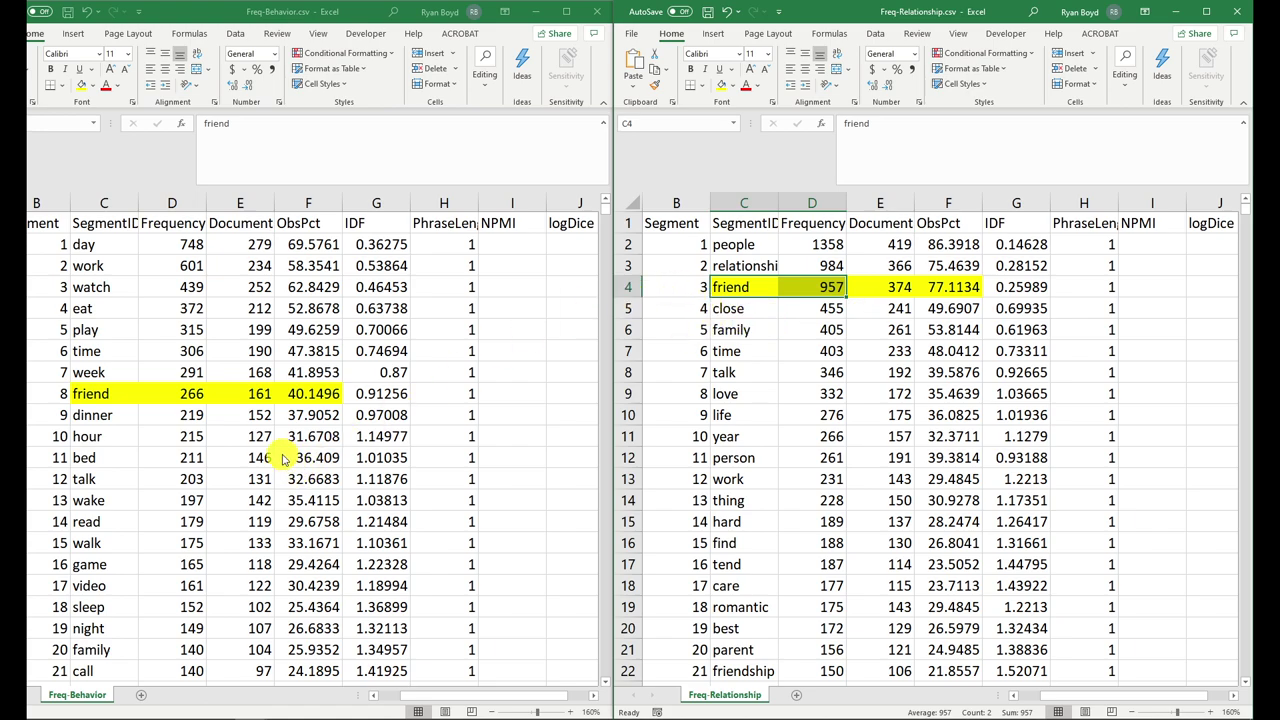
pyautogui.click(210, 412)
pyautogui.click(97, 396)
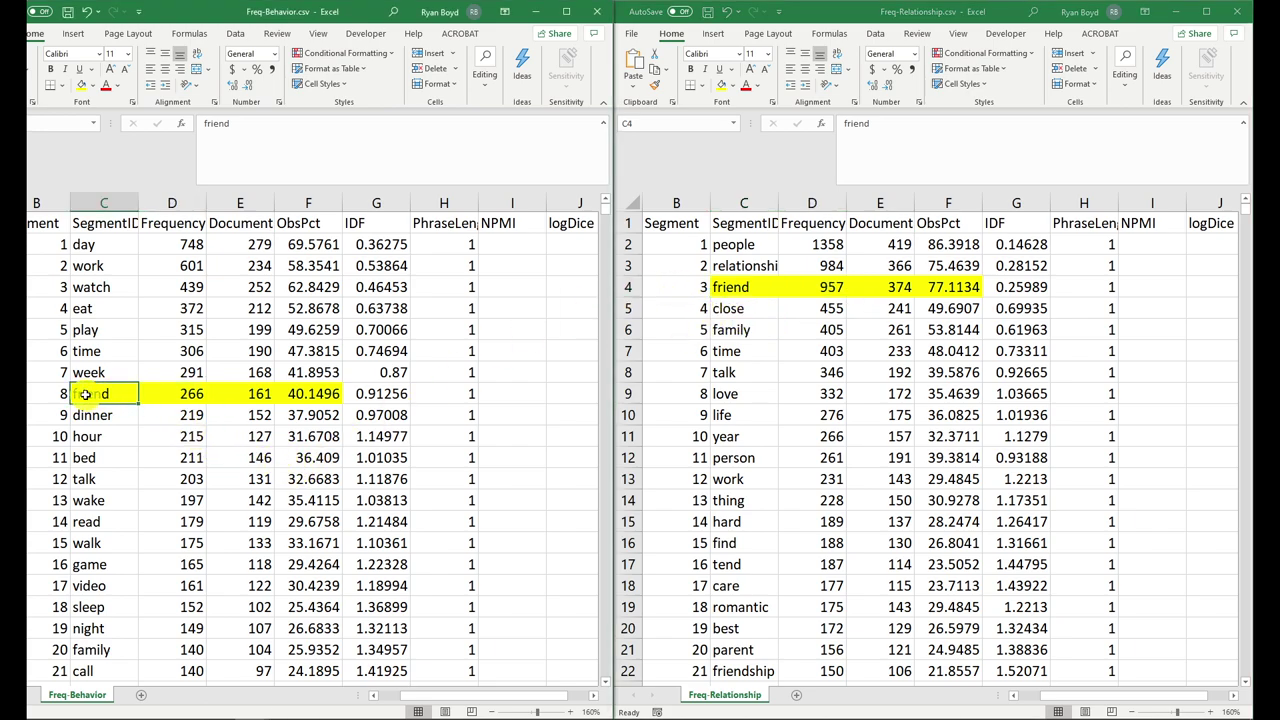
pyautogui.moveTo(86, 395); pyautogui.dragTo(180, 393)
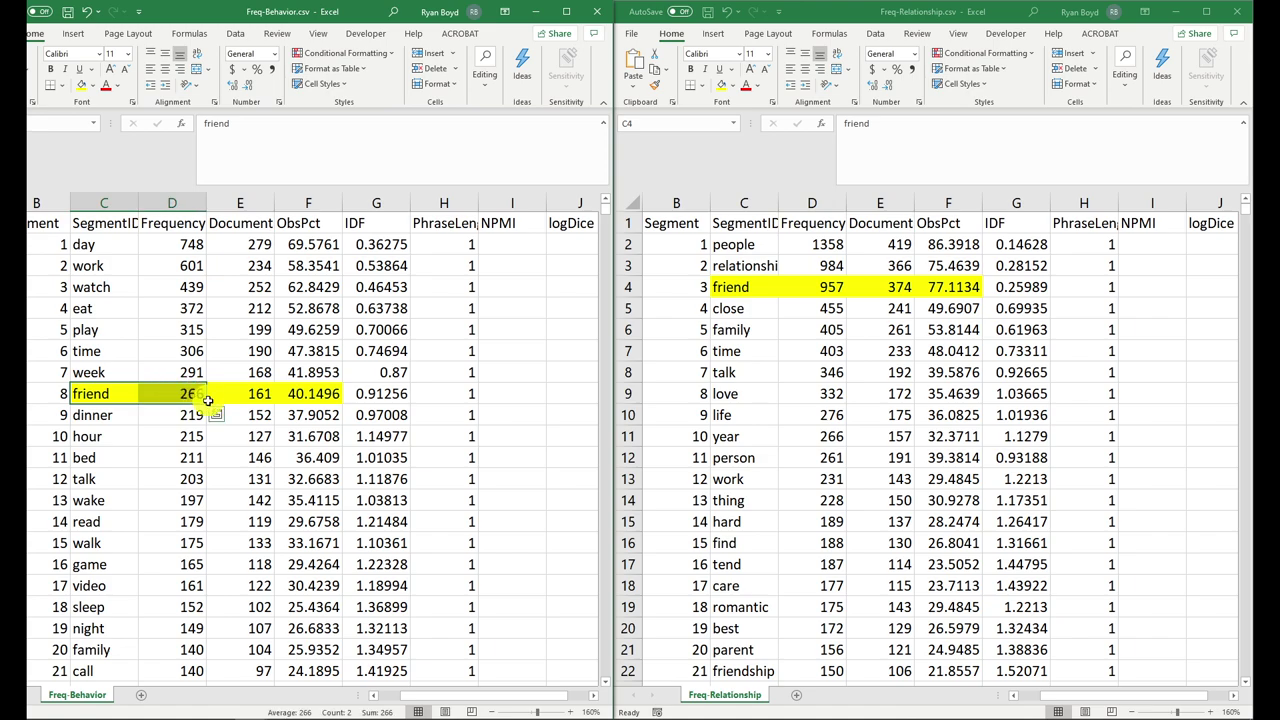
pyautogui.click(170, 437)
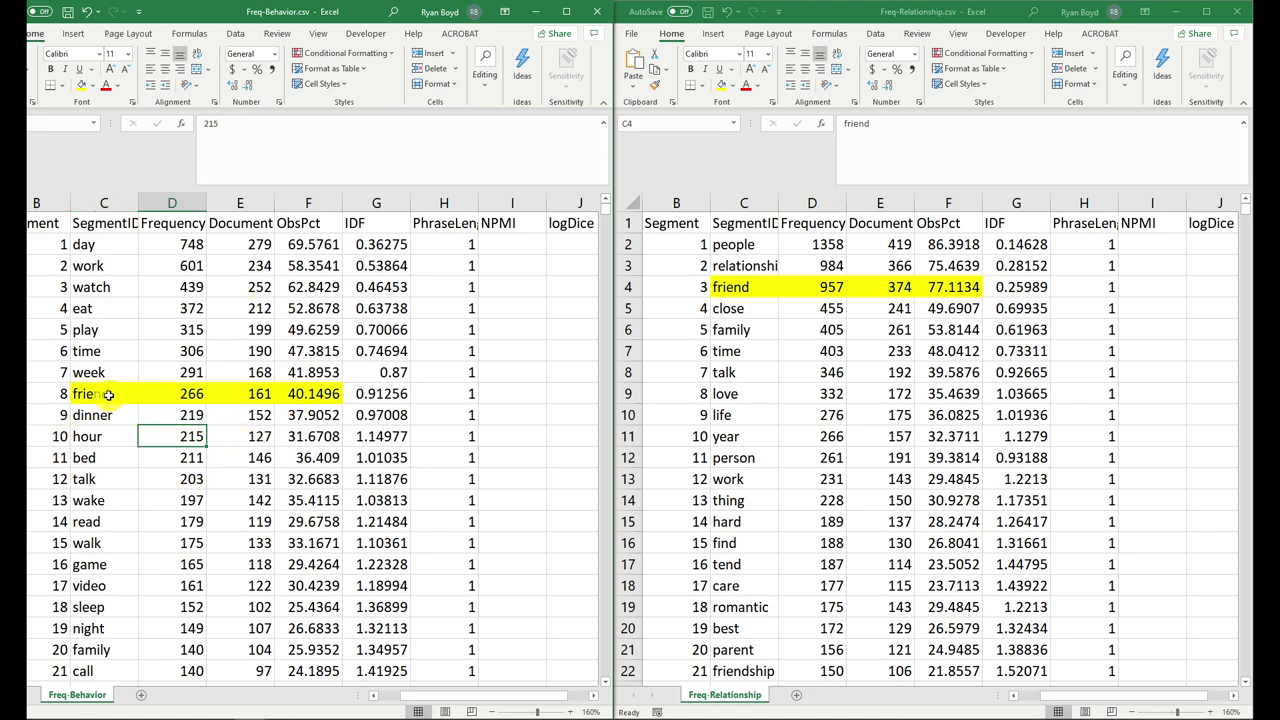
pyautogui.moveTo(108, 396); pyautogui.dragTo(185, 396)
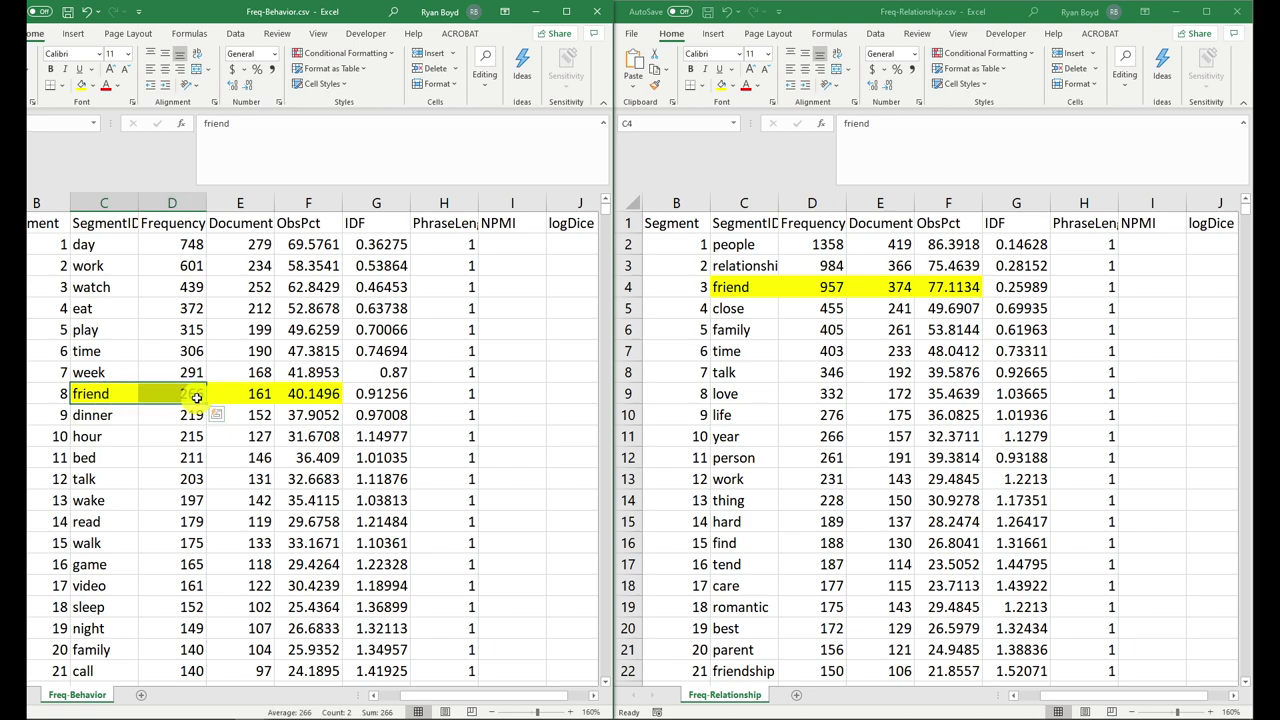
pyautogui.click(747, 281)
pyautogui.click(873, 364)
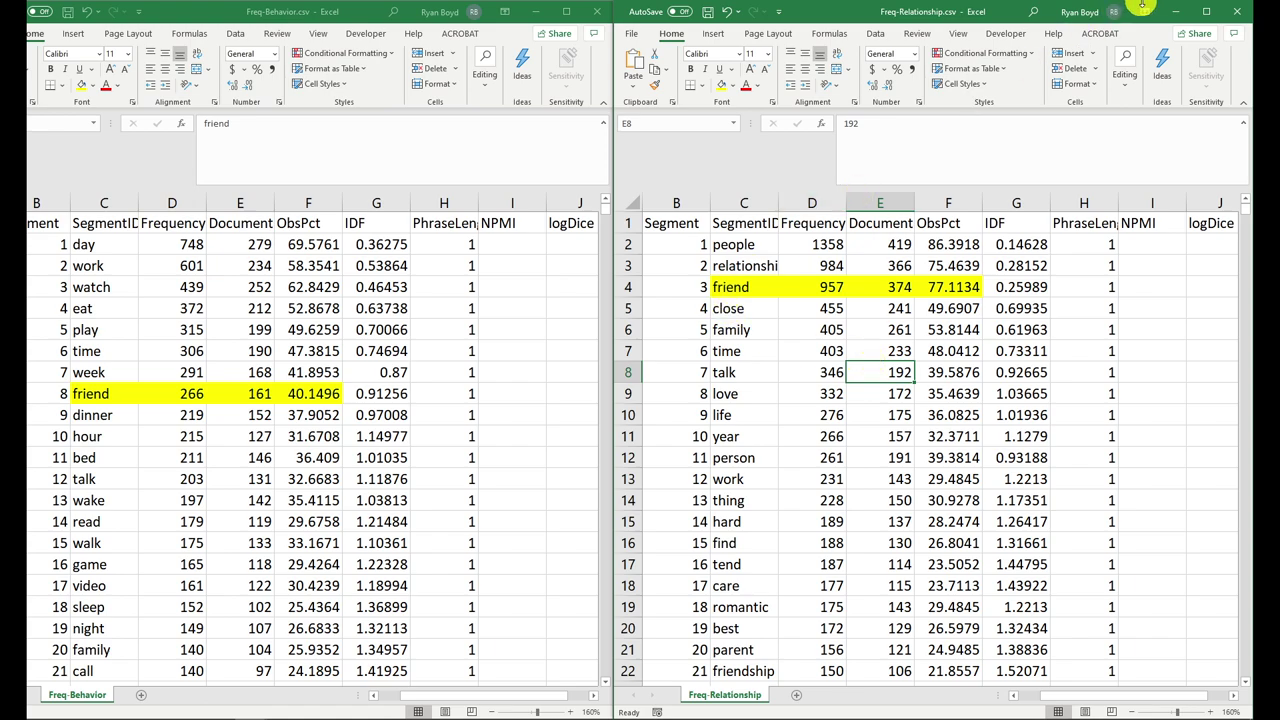
# - Close the Freq-Relationship and Freq-Behavior workbooks without saving their changes
pyautogui.click(1238, 11)
pyautogui.click(615, 384)
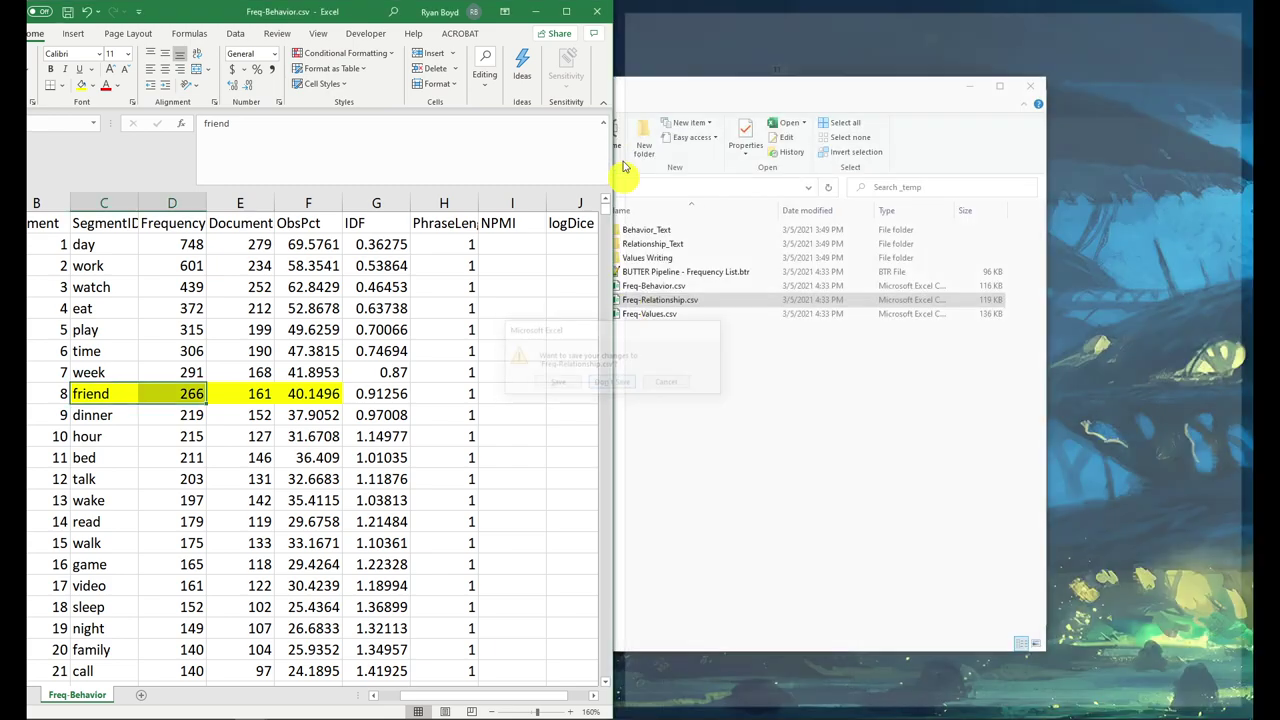
pyautogui.click(597, 11)
pyautogui.click(613, 384)
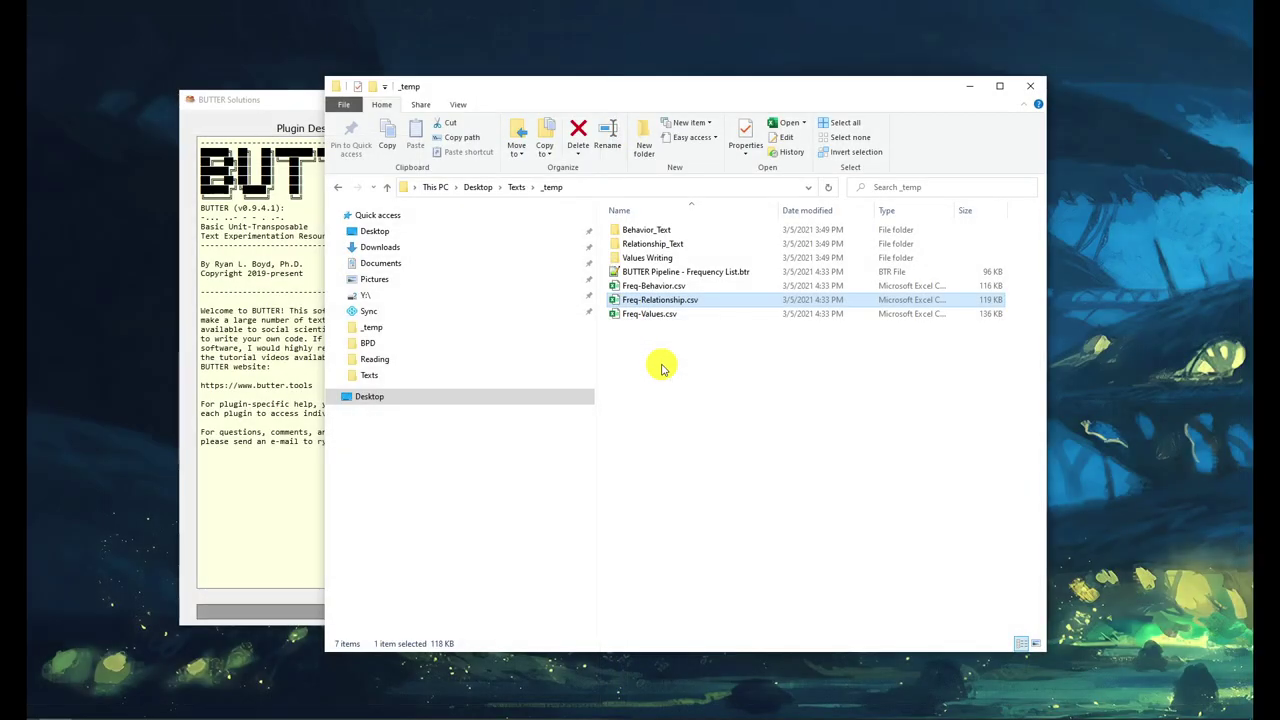
# - Switch to BUTTER and remove all three Load .txt Files from Folder branches from the analysis pipeline
pyautogui.click(294, 97)
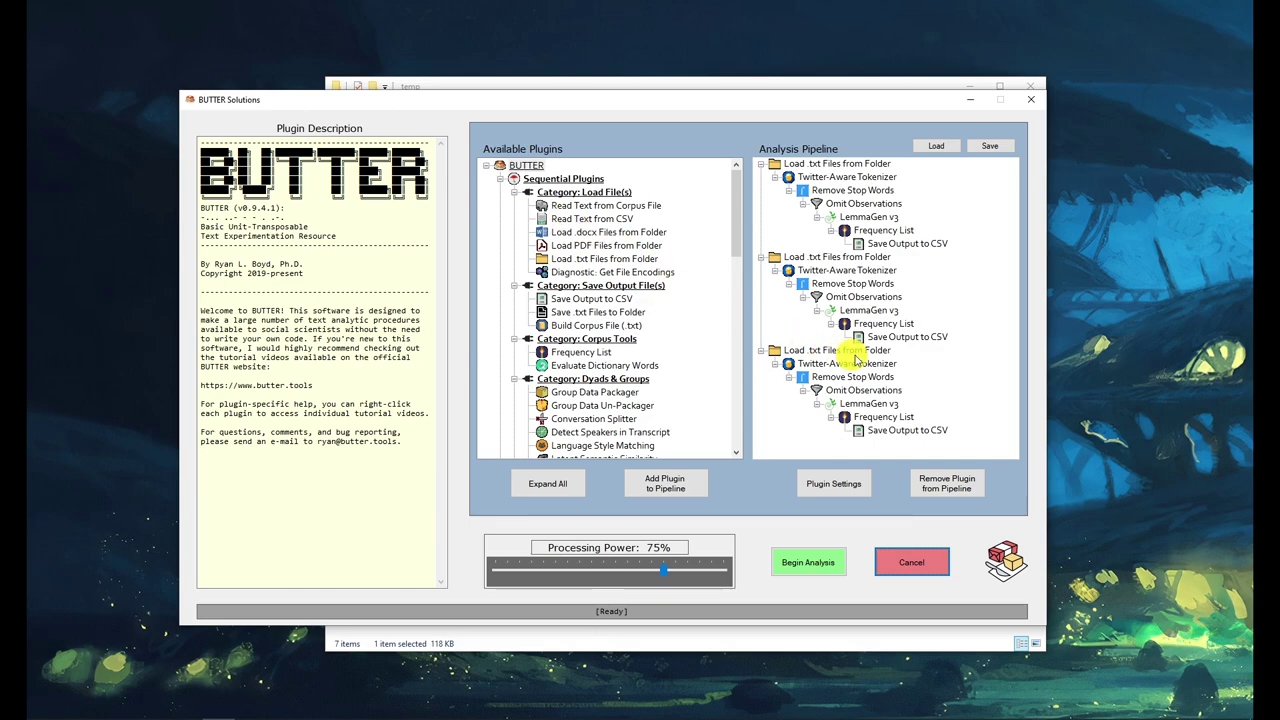
pyautogui.click(818, 163)
pyautogui.scroll(-10, 737, 314)
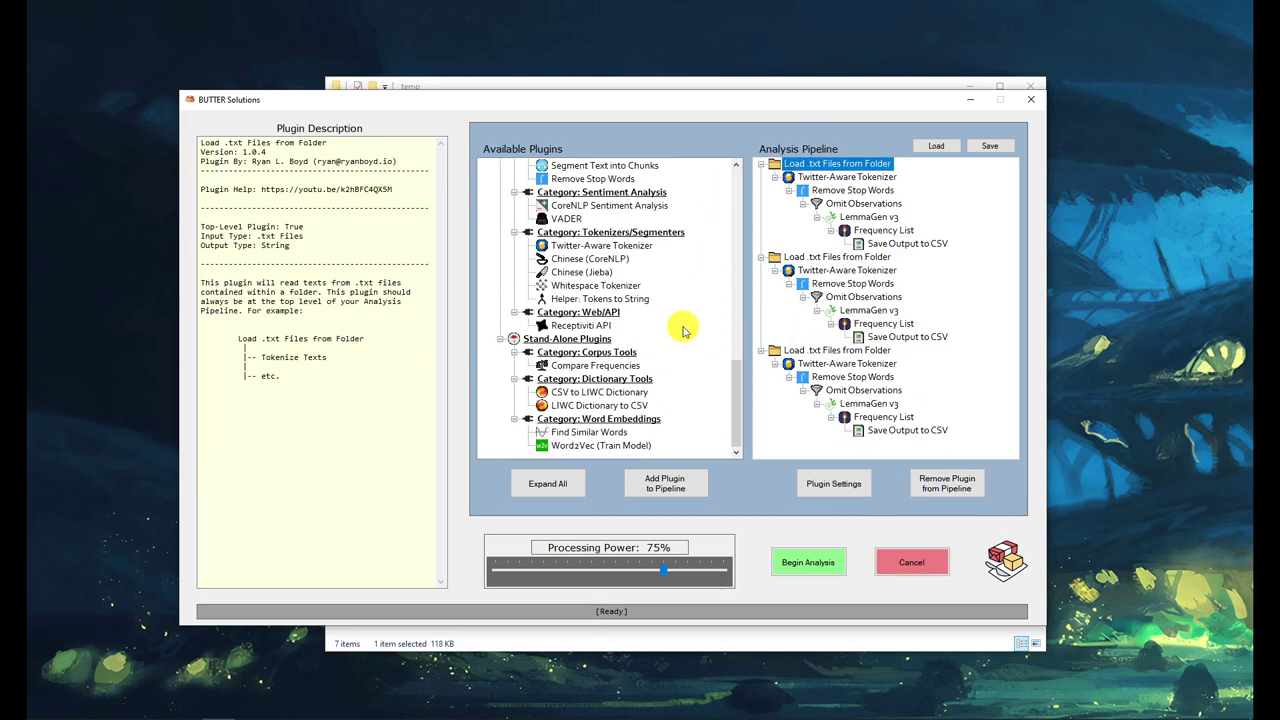
pyautogui.click(588, 366)
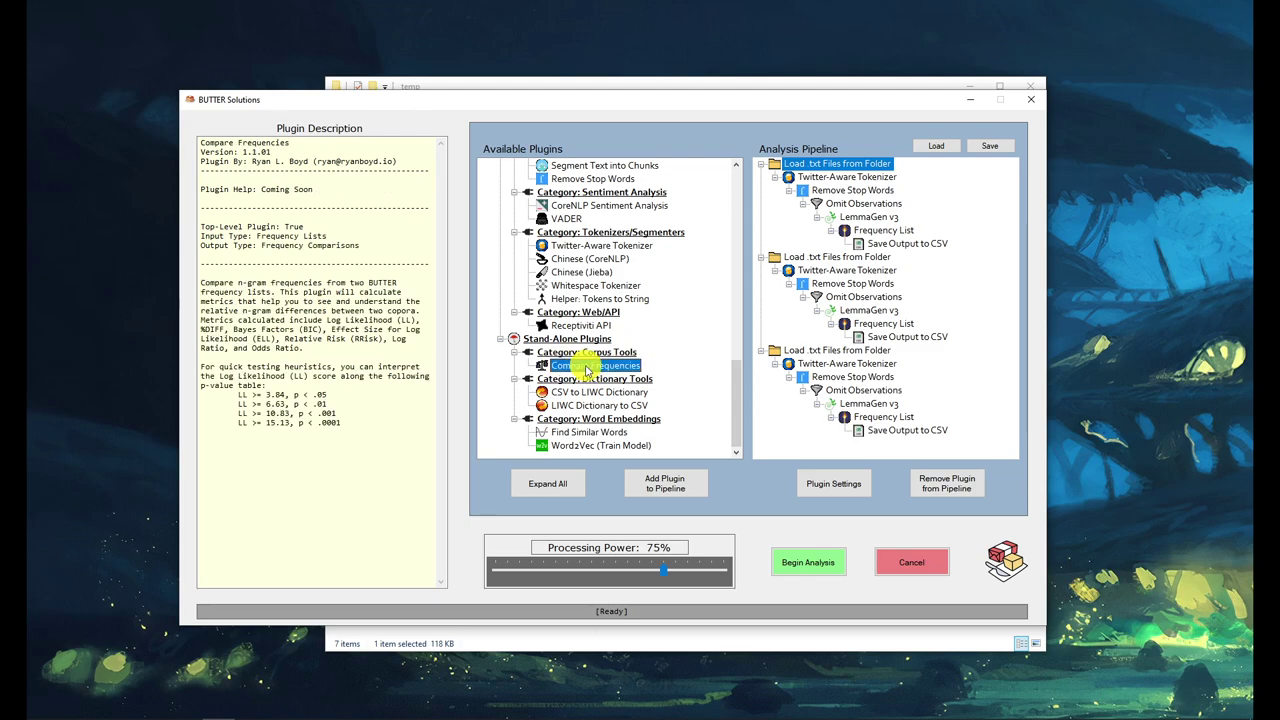
pyautogui.click(945, 487)
pyautogui.click(948, 490)
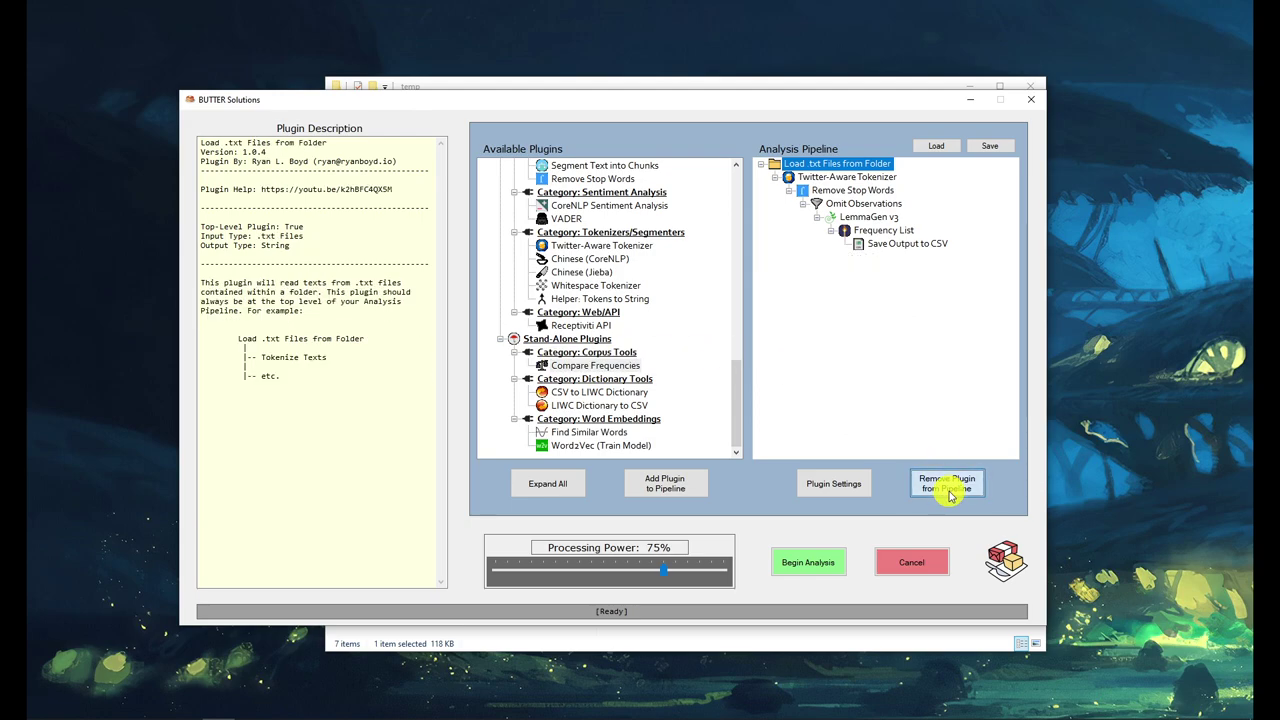
pyautogui.click(948, 490)
# - Add the stand-alone Compare Frequencies plugin to the empty analysis pipeline and review its description
pyautogui.click(595, 365)
pyautogui.click(670, 480)
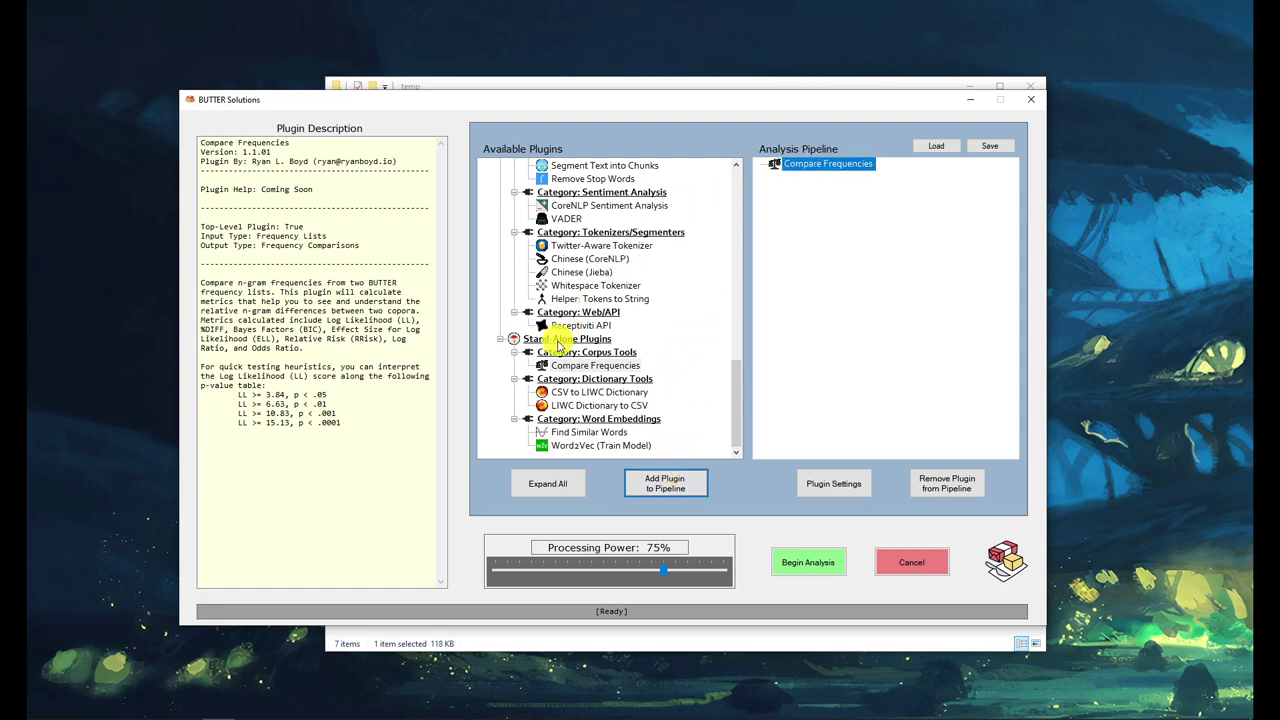
pyautogui.click(586, 365)
pyautogui.click(545, 340)
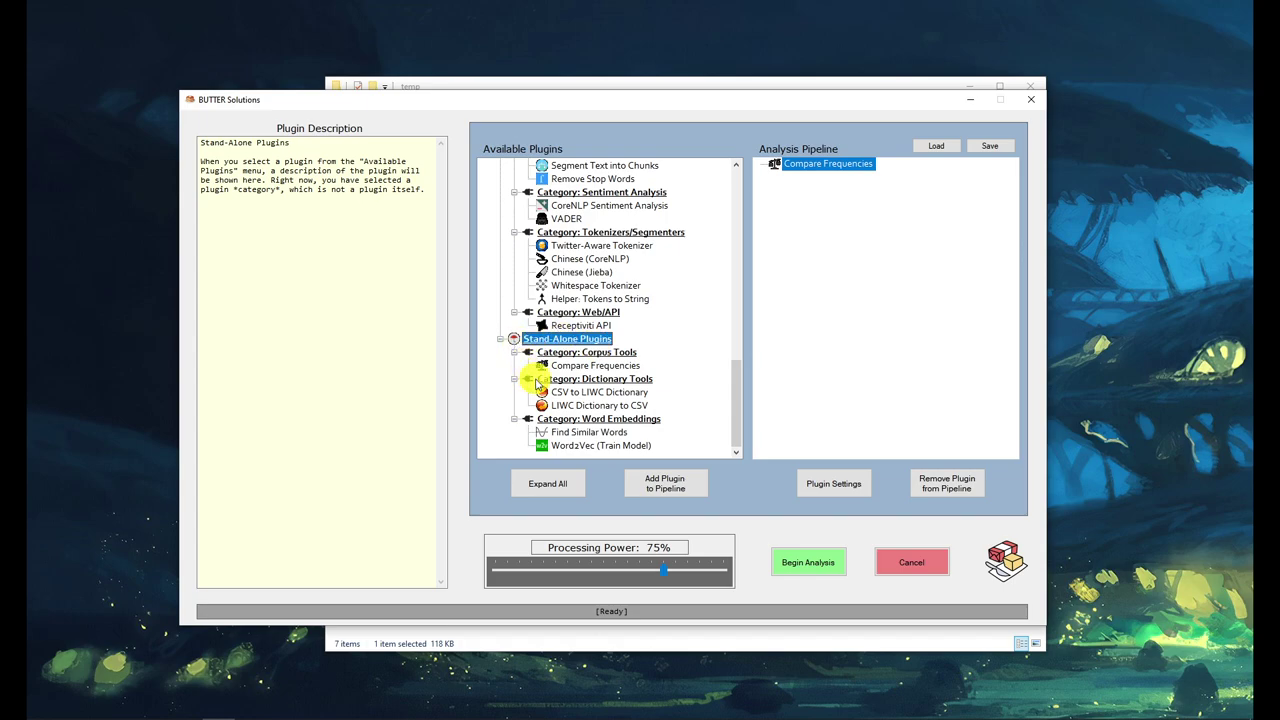
pyautogui.click(575, 366)
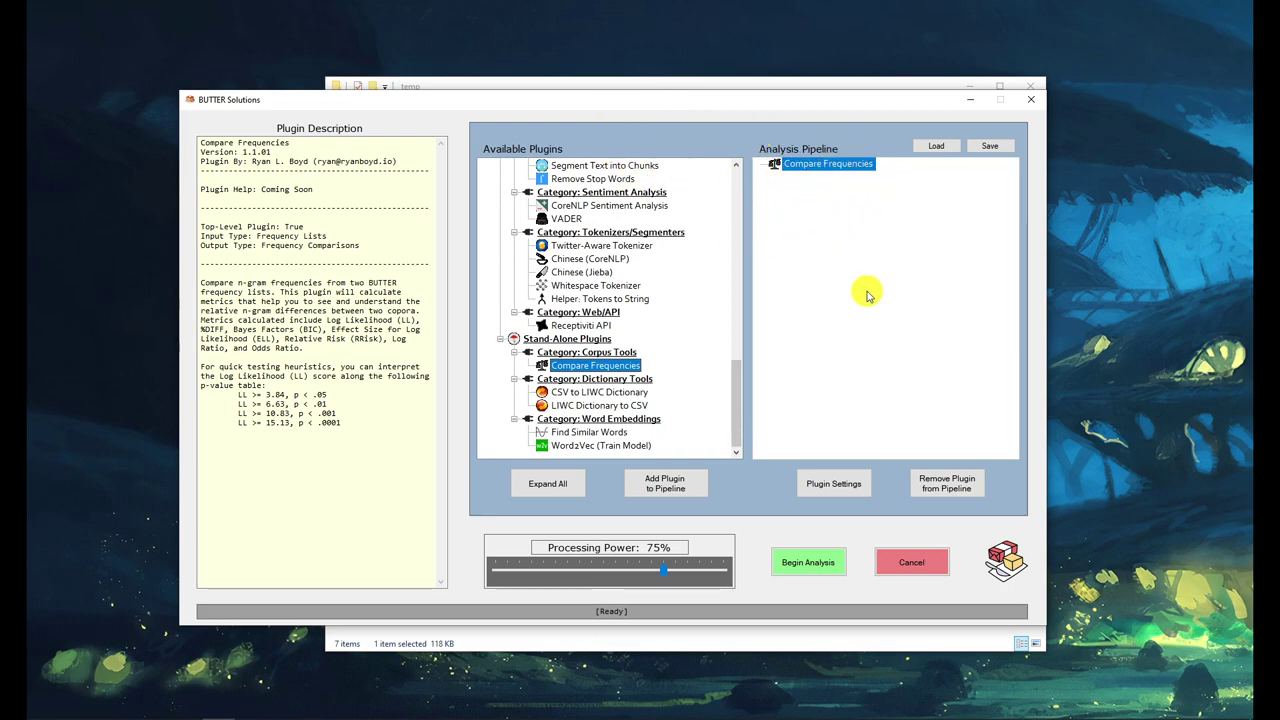
# - Open the settings of Compare Frequencies in the pipeline and place the _temp folder window beside its import options
pyautogui.click(828, 243)
pyautogui.click(800, 166)
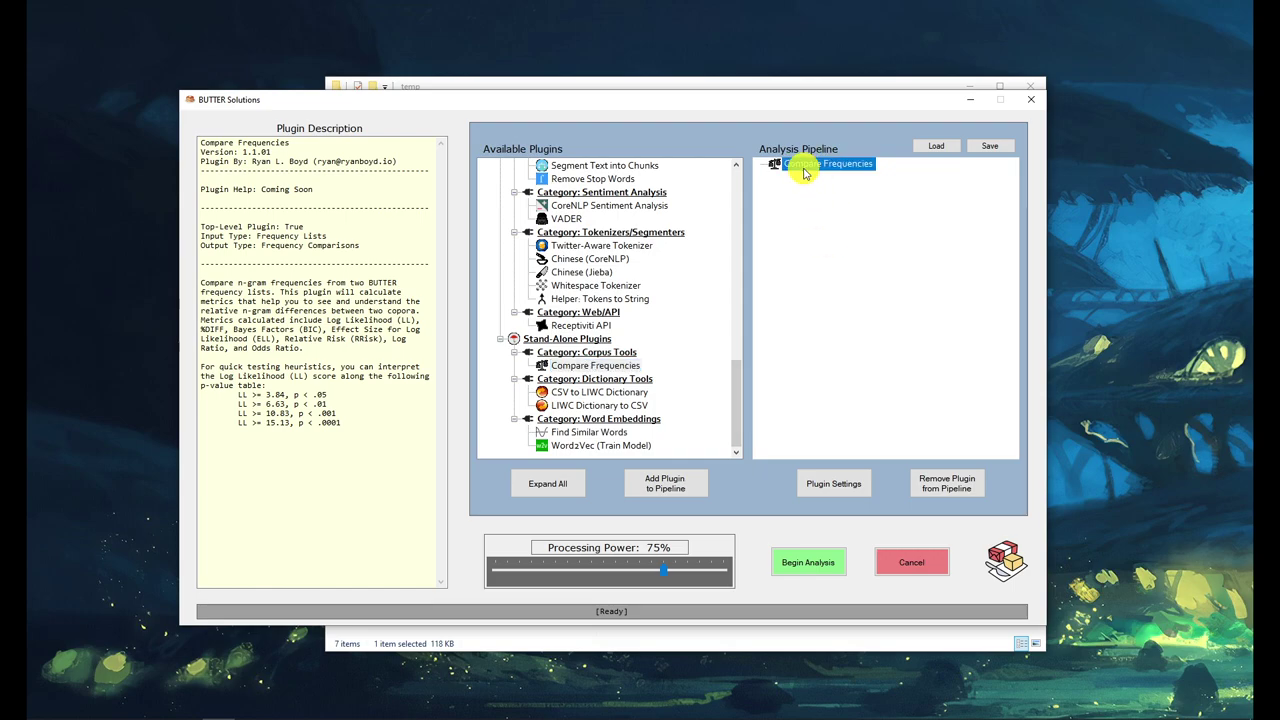
pyautogui.click(846, 486)
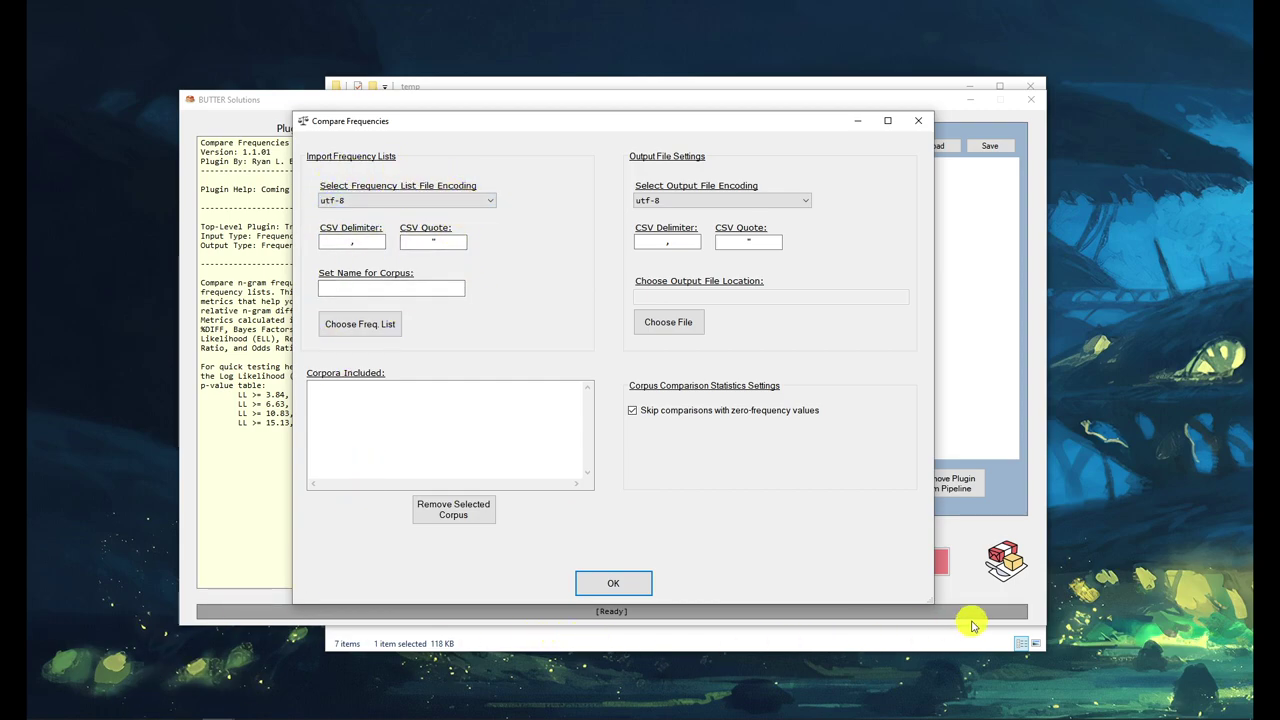
pyautogui.click(846, 640)
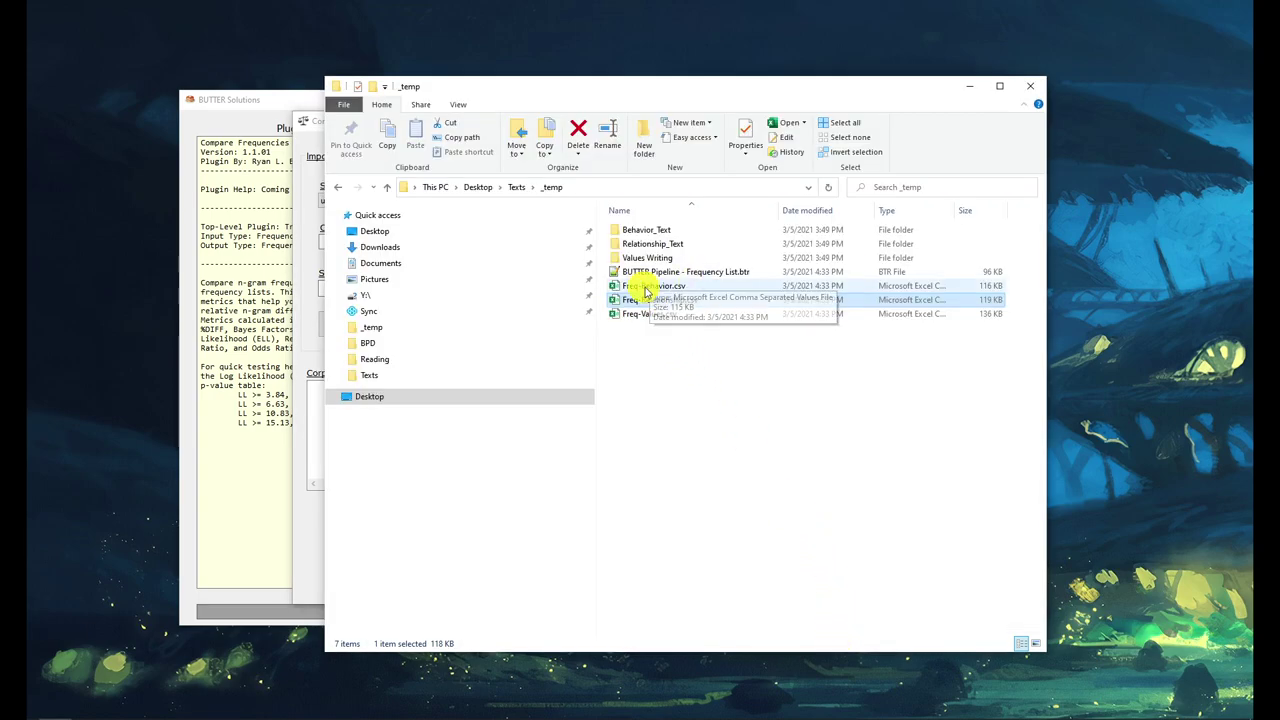
pyautogui.moveTo(478, 90); pyautogui.dragTo(693, 93)
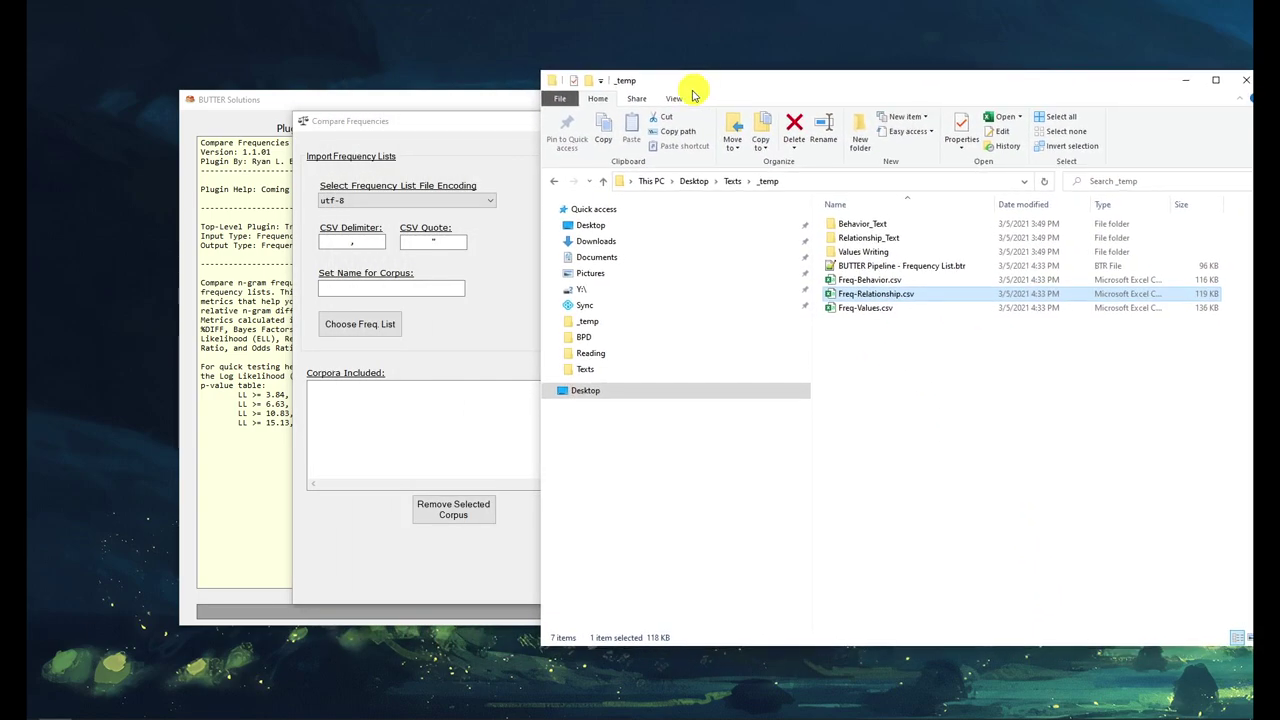
# - Review the CSV delimiter, quote and corpus name import options alongside the frequency list files in the _temp folder
pyautogui.click(450, 243)
pyautogui.click(345, 242)
pyautogui.click(1140, 398)
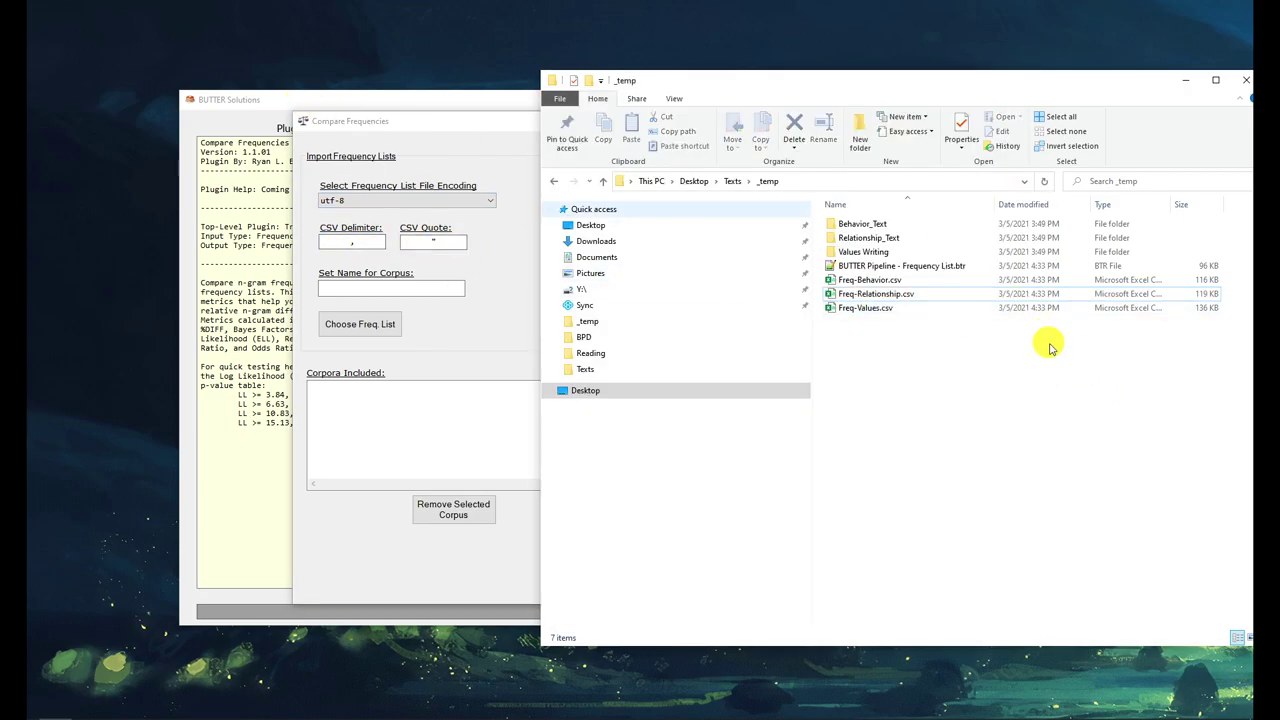
pyautogui.click(370, 244)
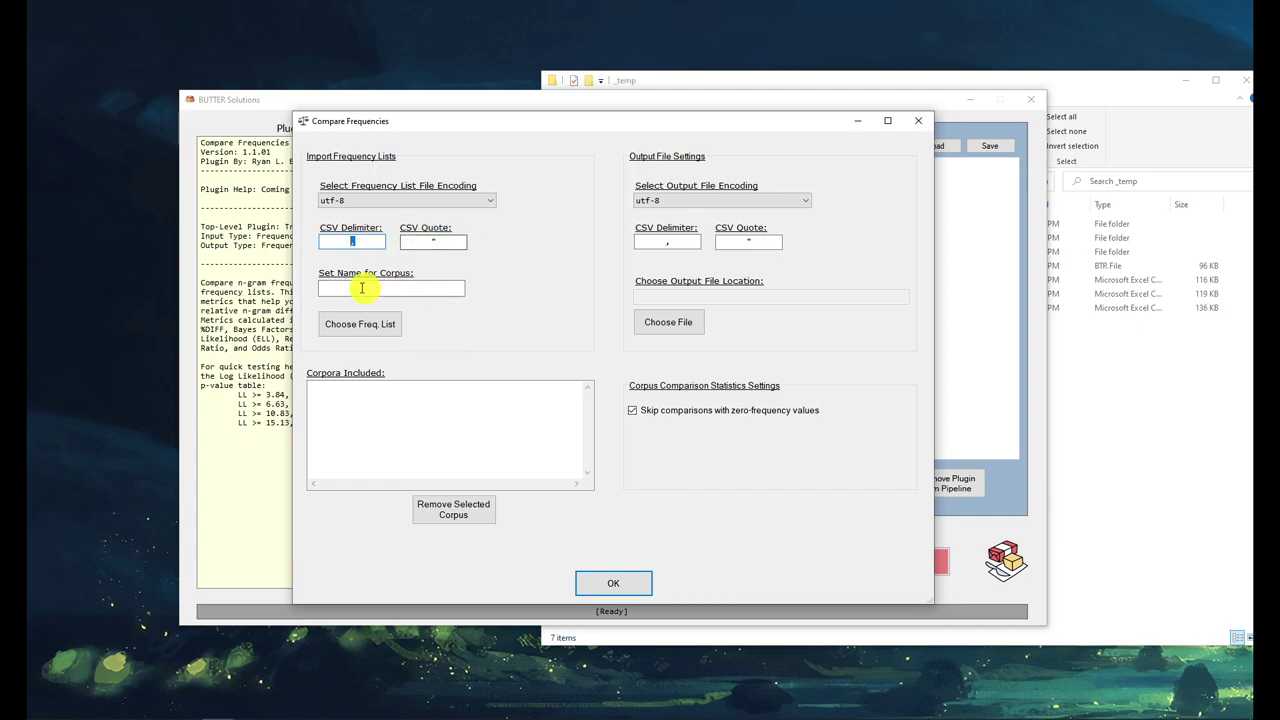
pyautogui.click(396, 290)
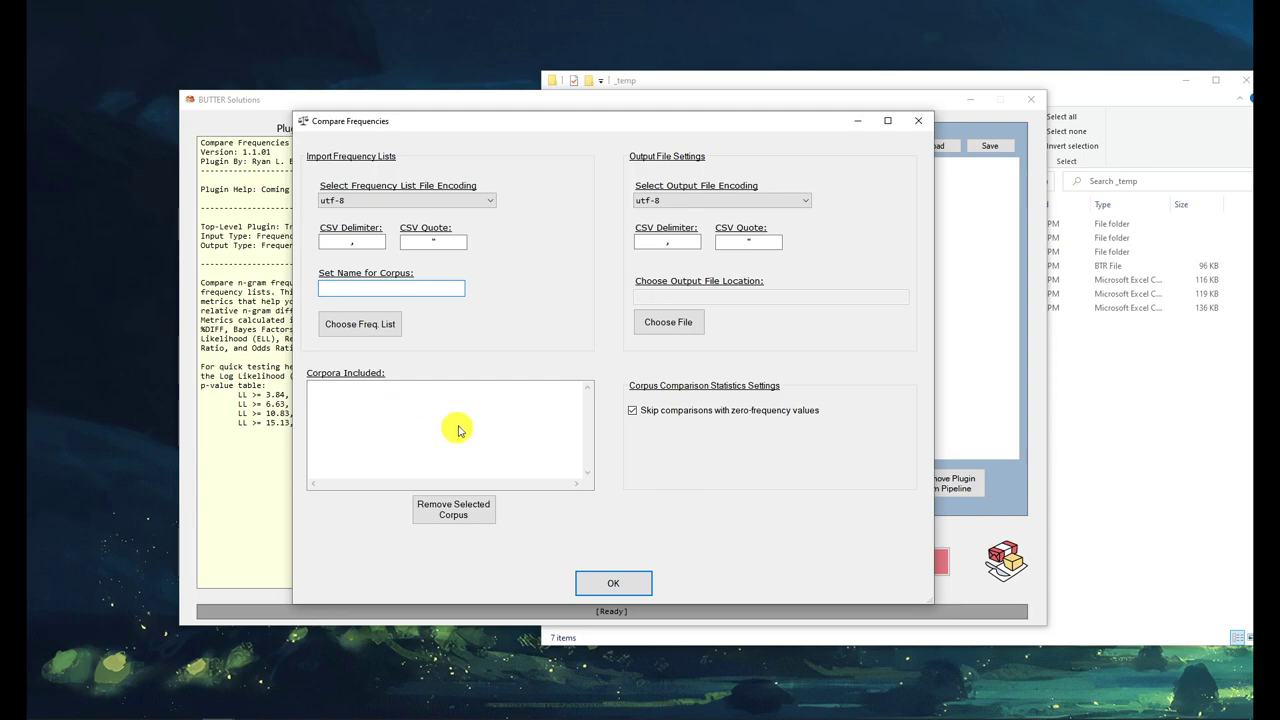
pyautogui.click(980, 329)
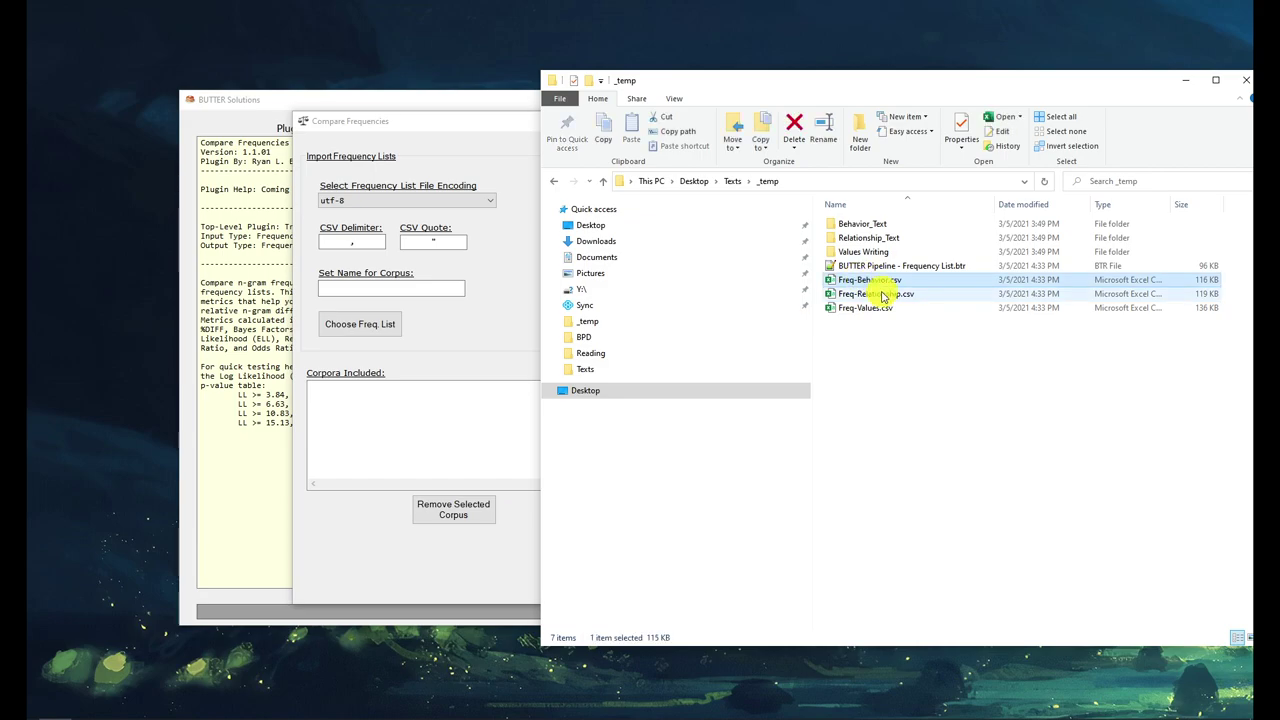
pyautogui.click(880, 293)
pyautogui.click(882, 309)
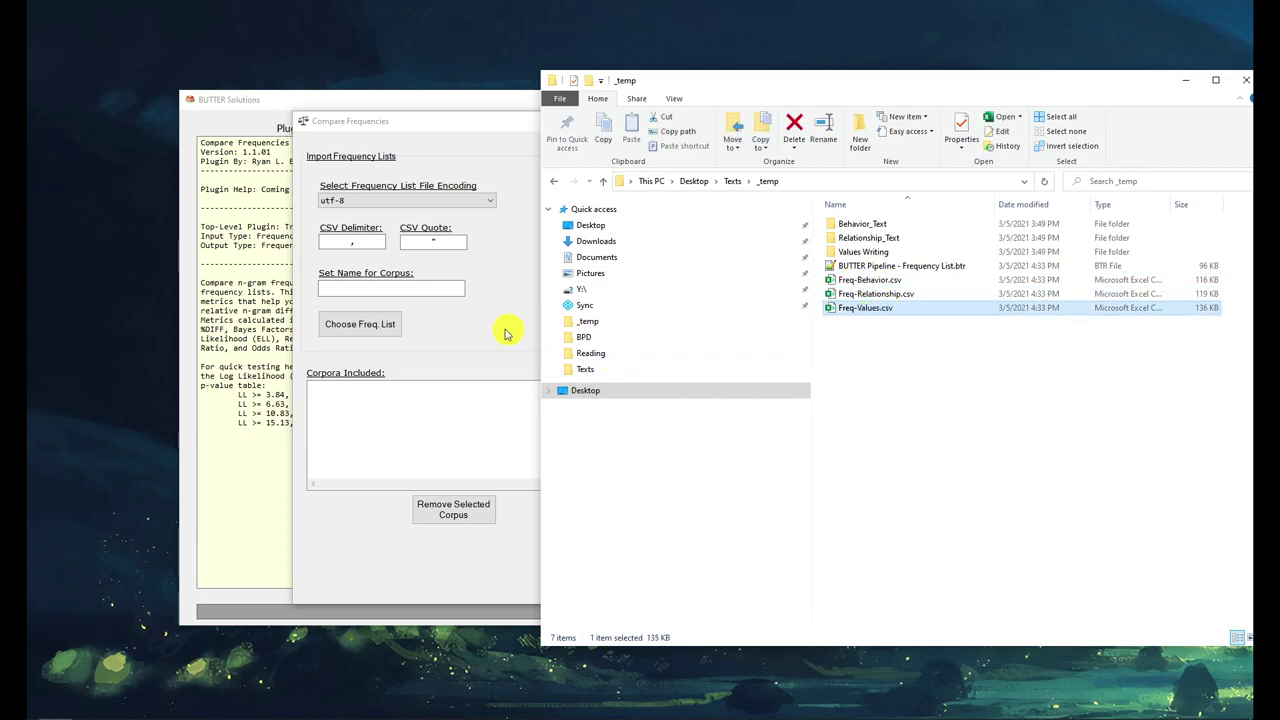
# - Import Freq-Behavior.csv as a corpus named Behavior and select it among the included corpora
pyautogui.click(410, 290)
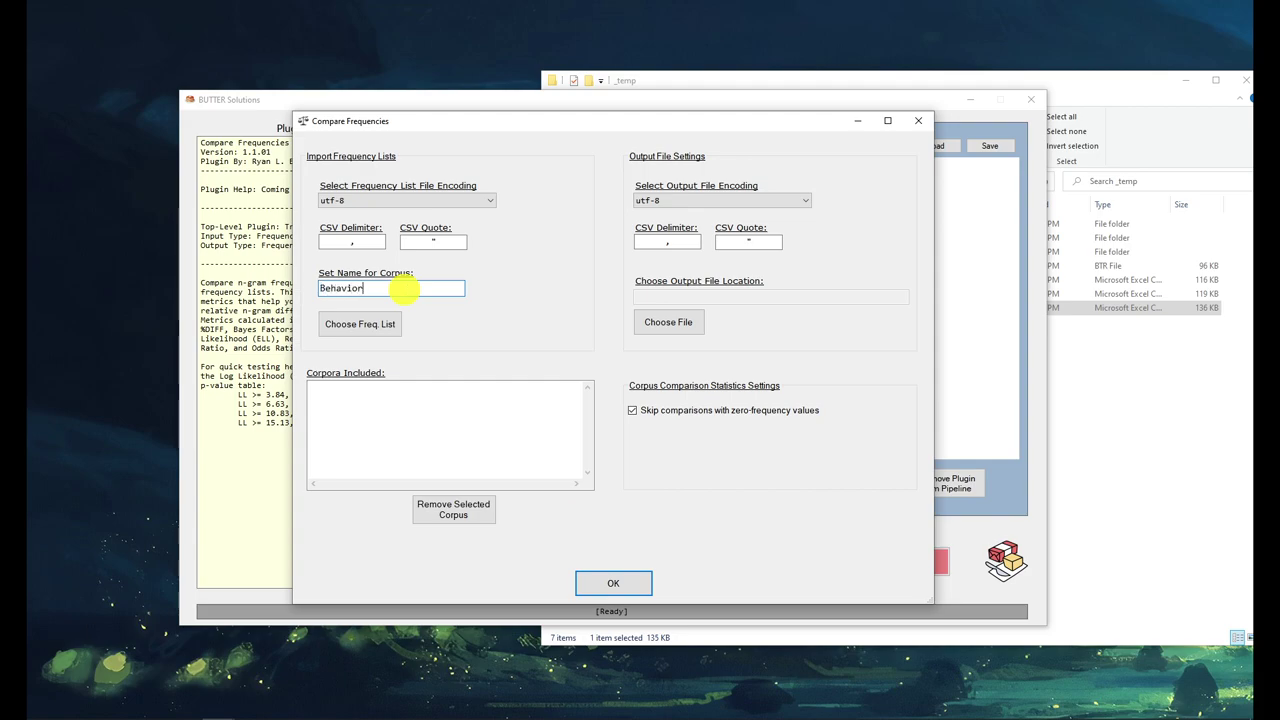
pyautogui.click(380, 334)
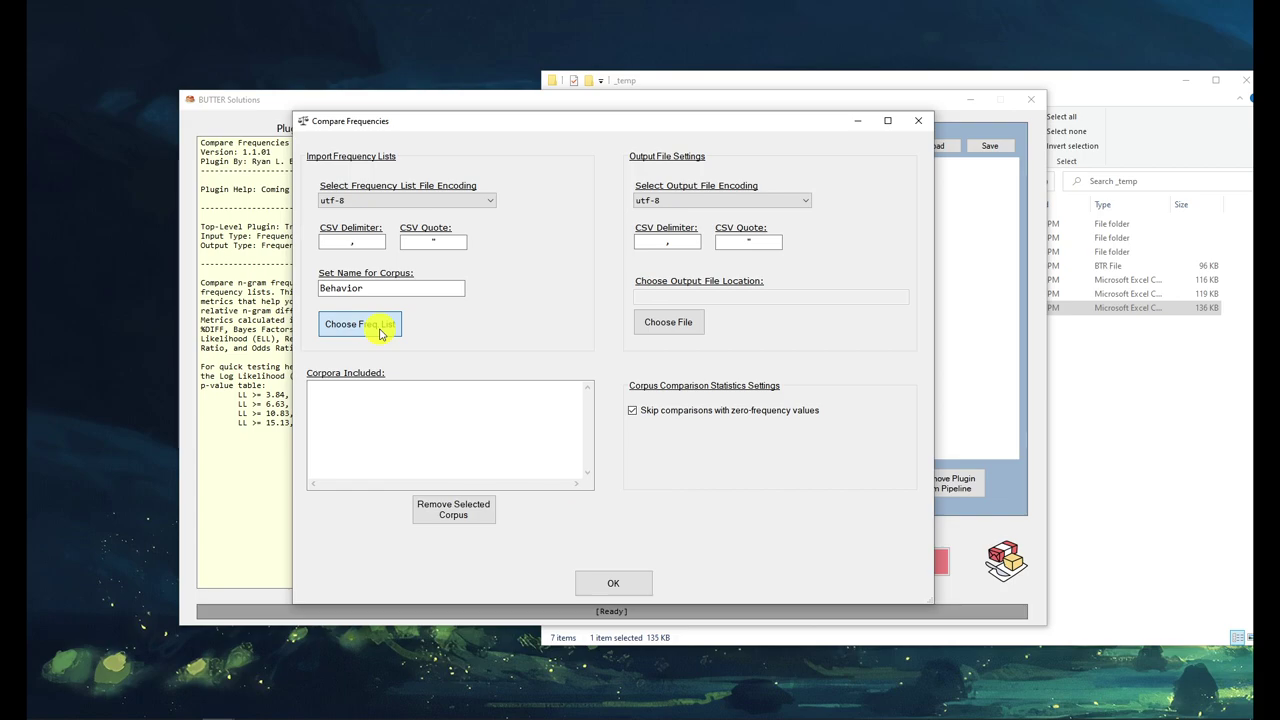
pyautogui.click(592, 270)
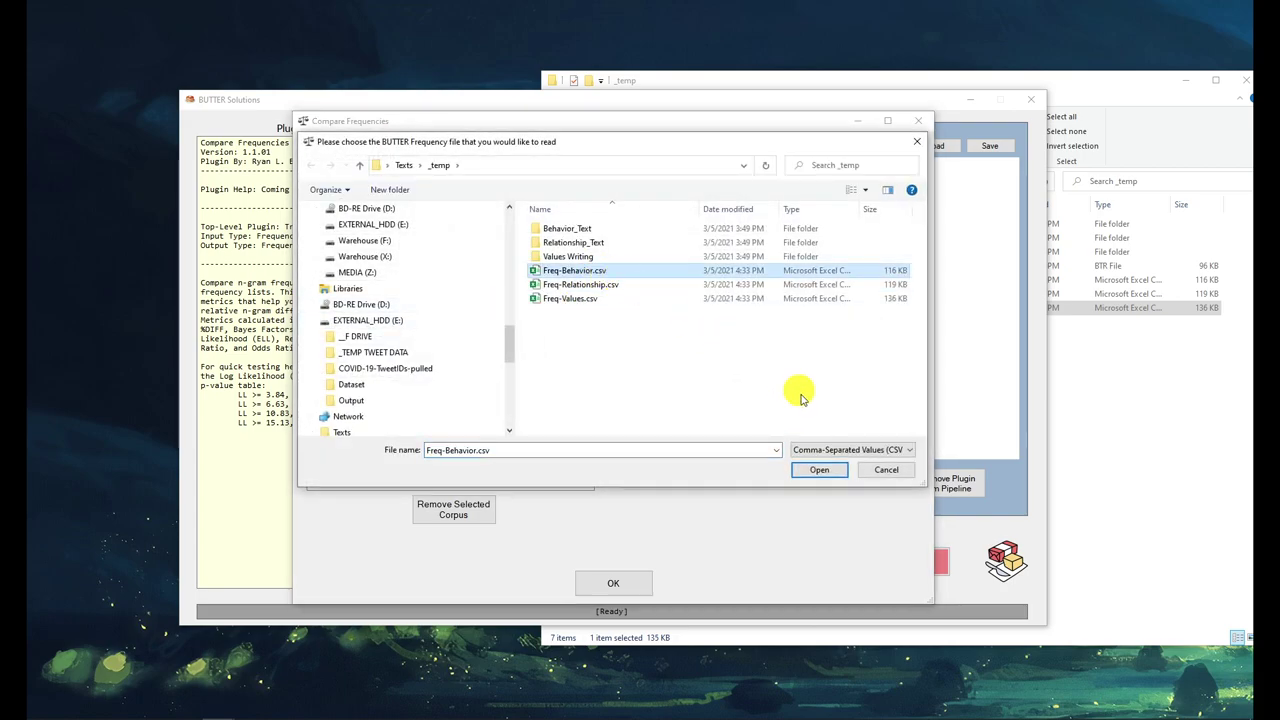
pyautogui.click(821, 476)
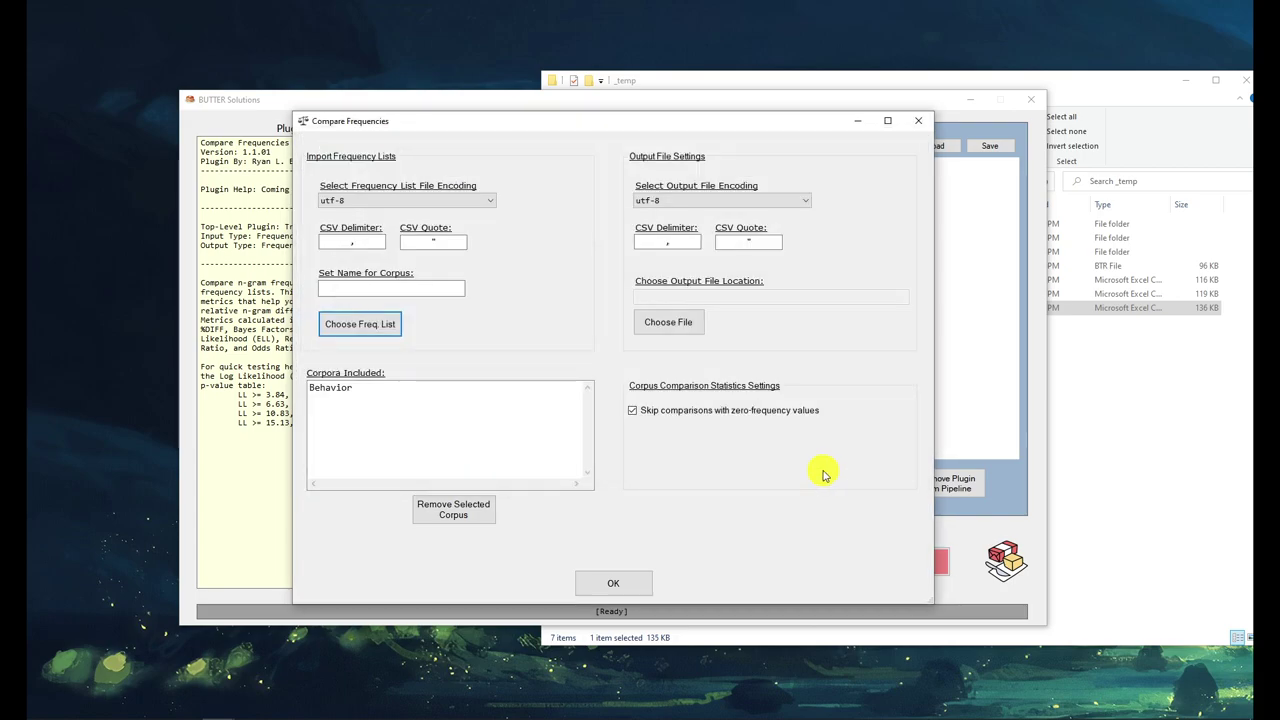
pyautogui.click(328, 388)
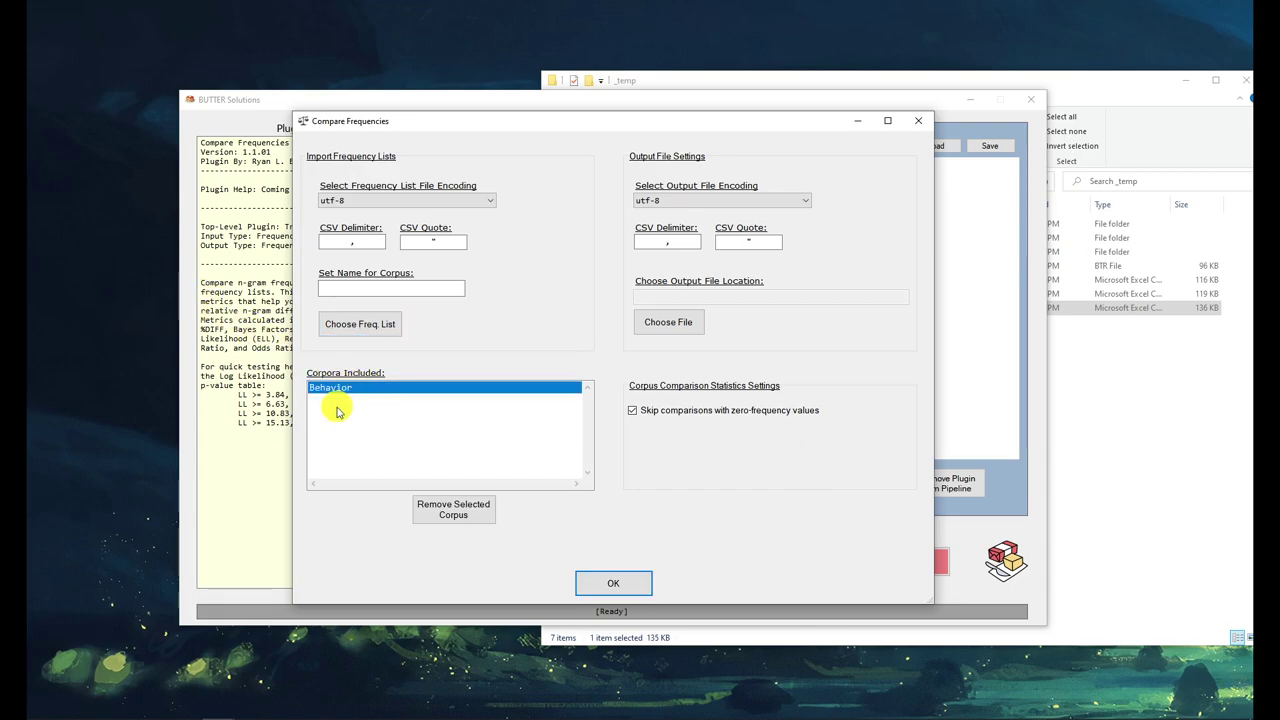
# - Import Freq-Relationship.csv as a second corpus named Relationship
pyautogui.click(387, 288)
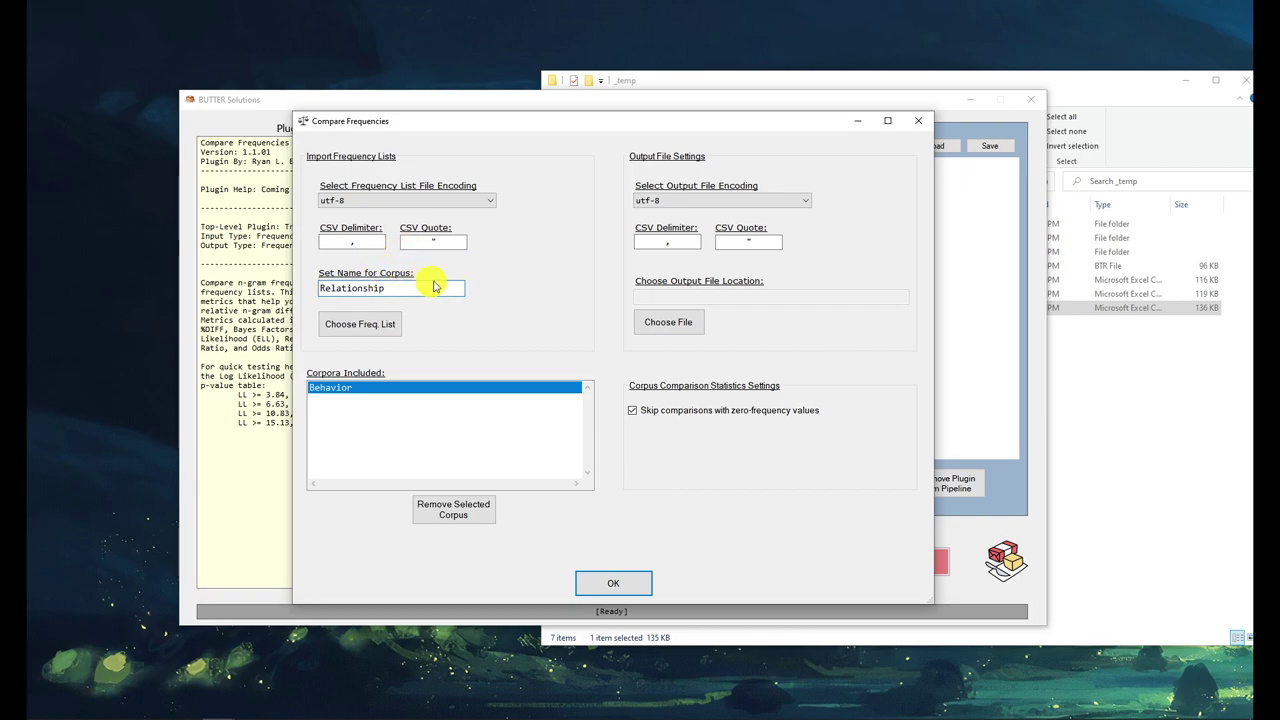
pyautogui.click(1108, 280)
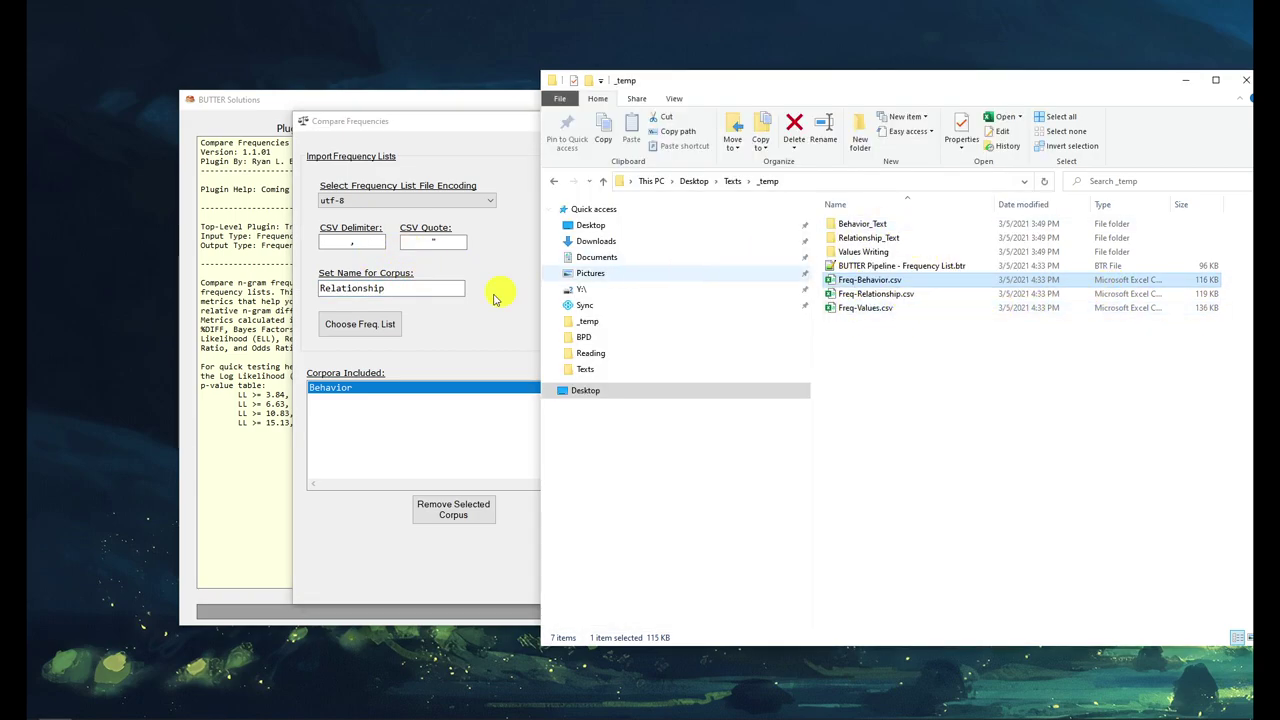
pyautogui.click(378, 326)
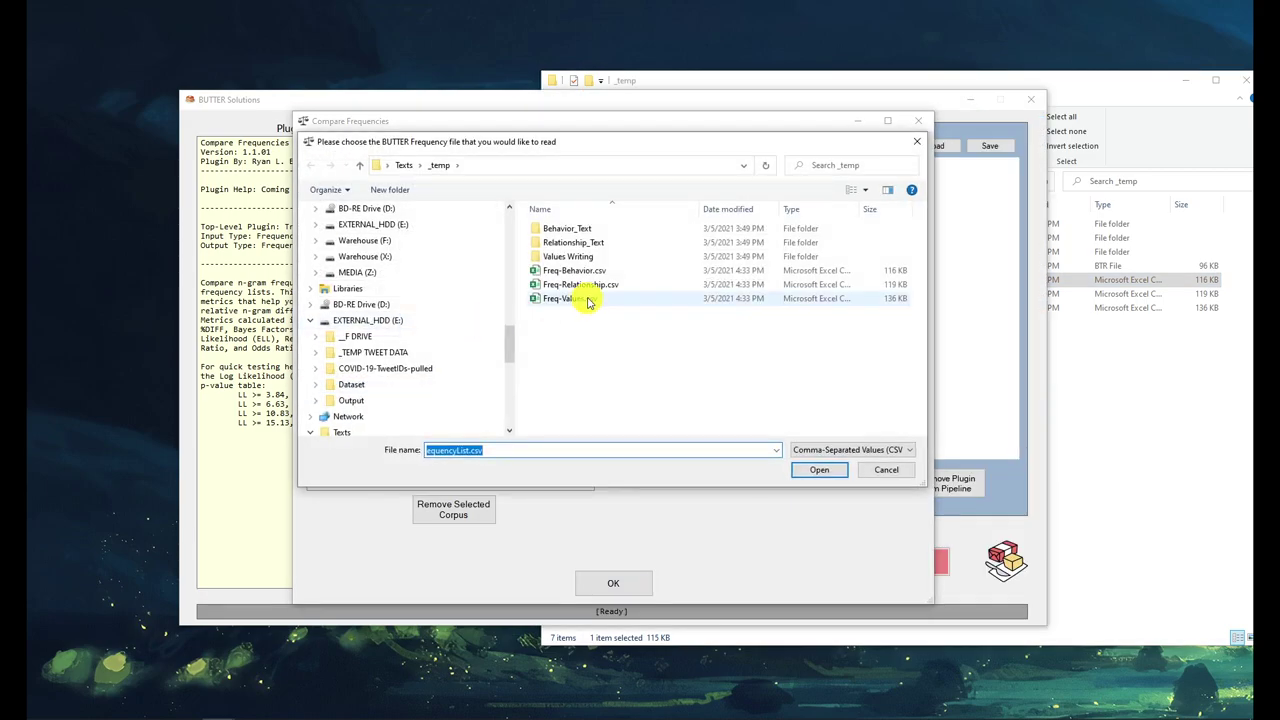
pyautogui.doubleClick(592, 289)
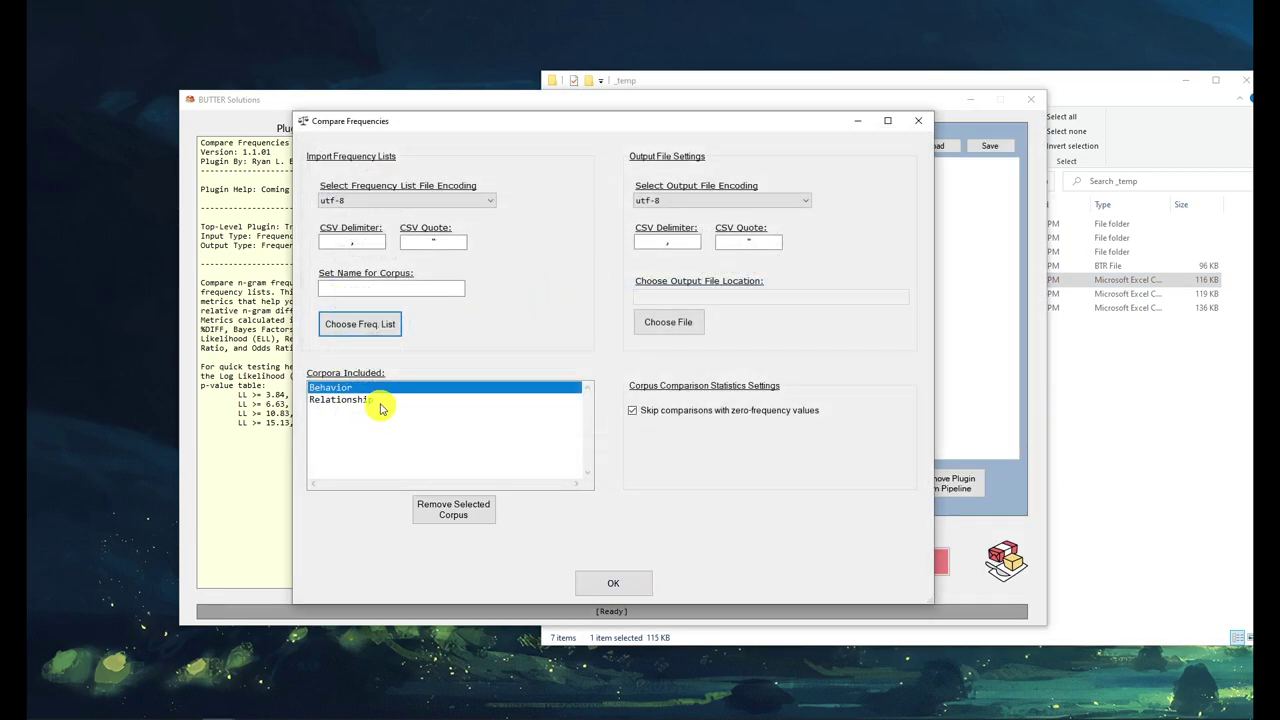
# - Import Freq-Values.csv as a third corpus named Values
pyautogui.click(350, 288)
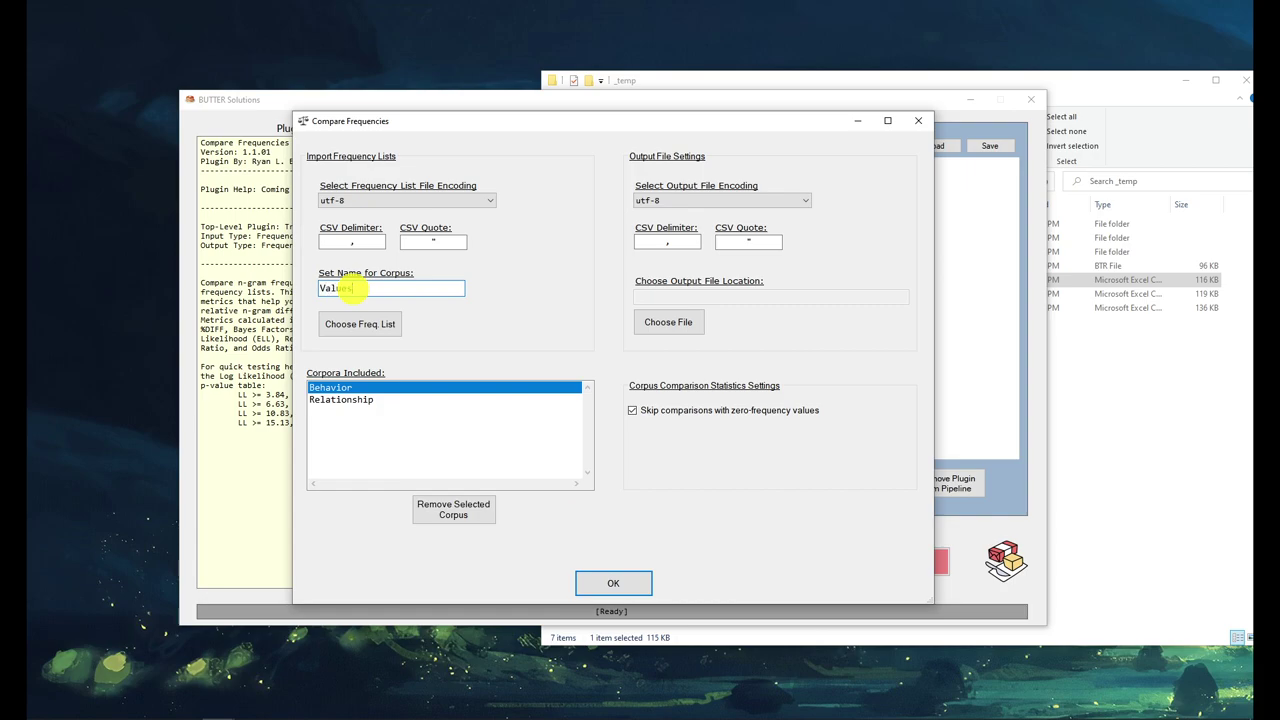
pyautogui.write('Values')
pyautogui.click(371, 323)
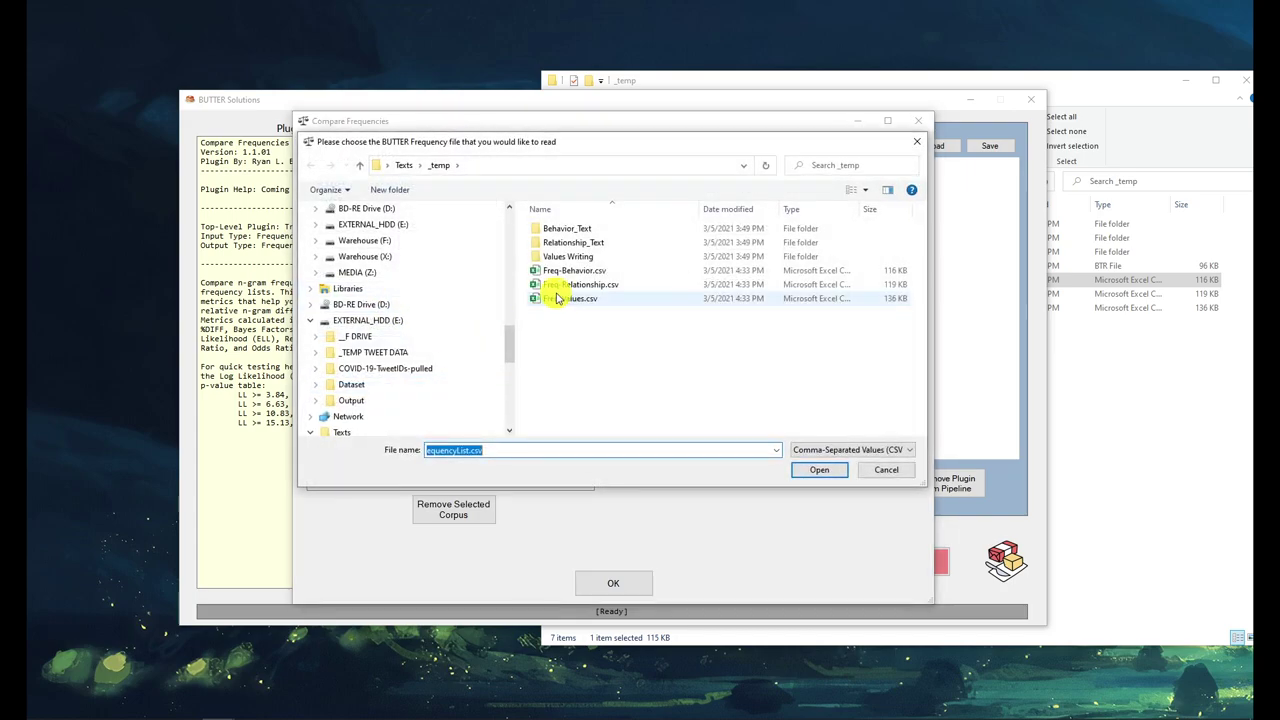
pyautogui.doubleClick(580, 298)
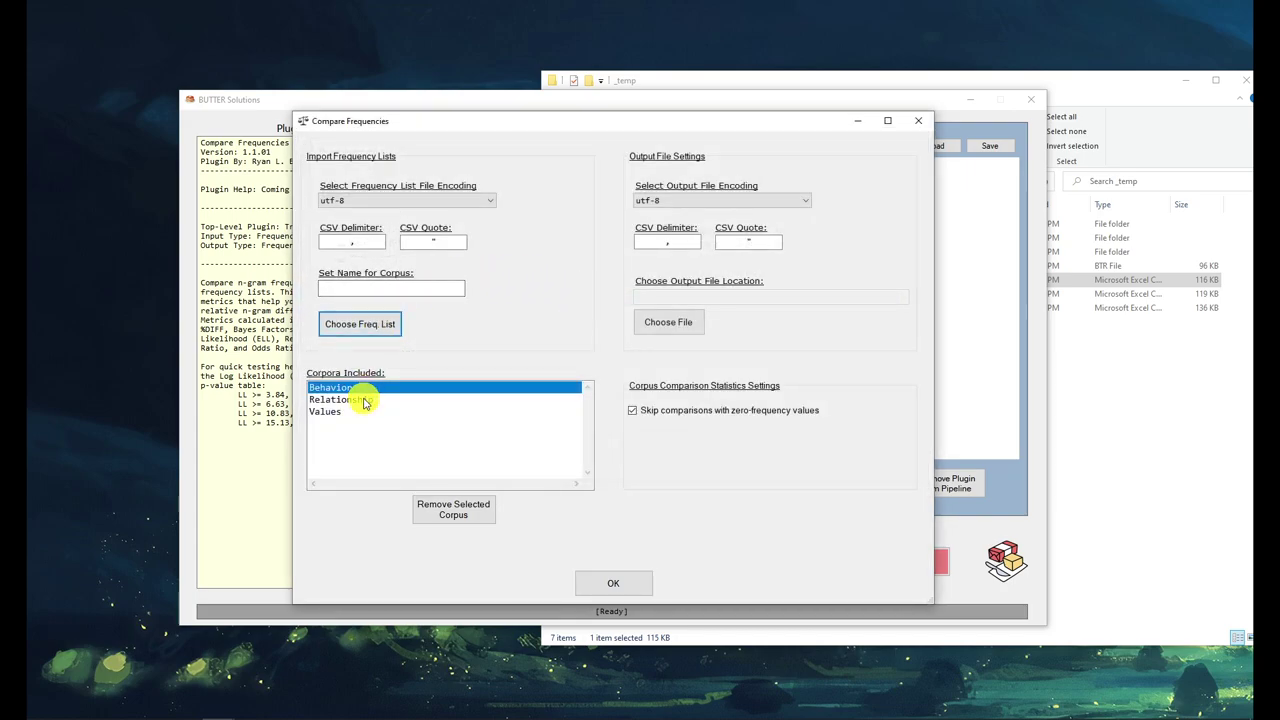
# - Go through the included Behavior, Relationship and Values corpora to examine which pairs are compared with each other
pyautogui.click(330, 388)
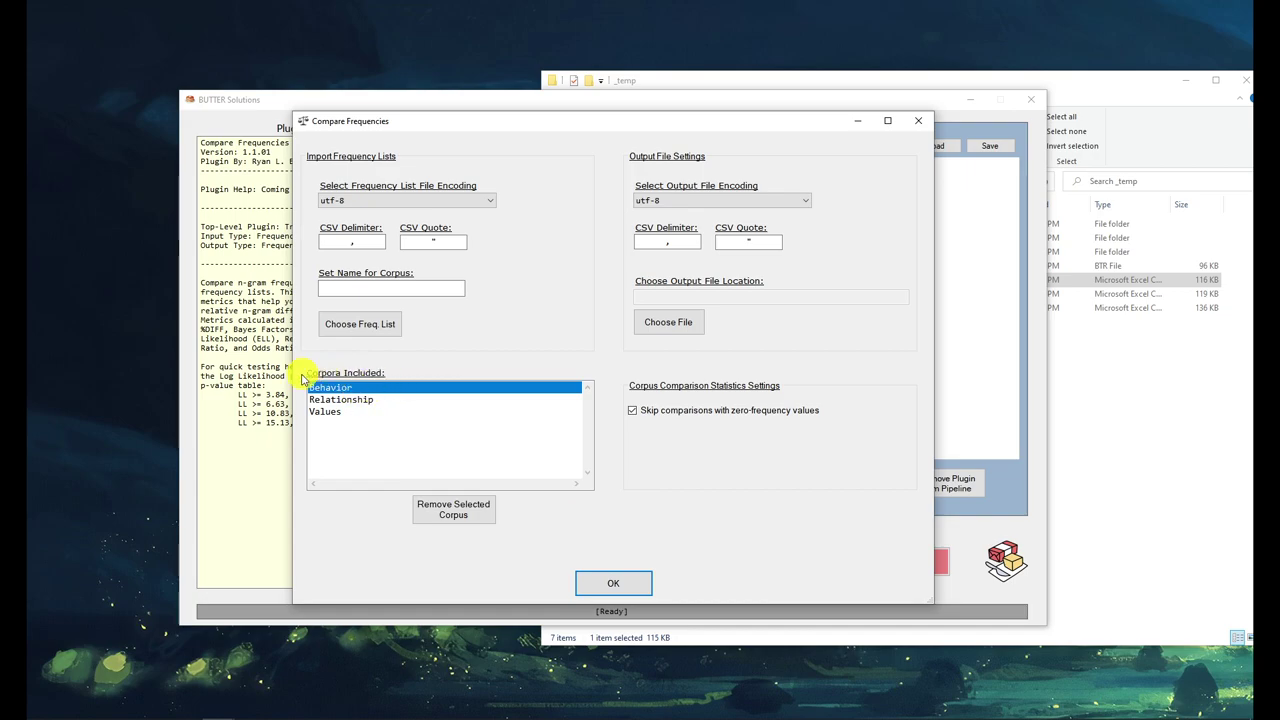
pyautogui.click(363, 400)
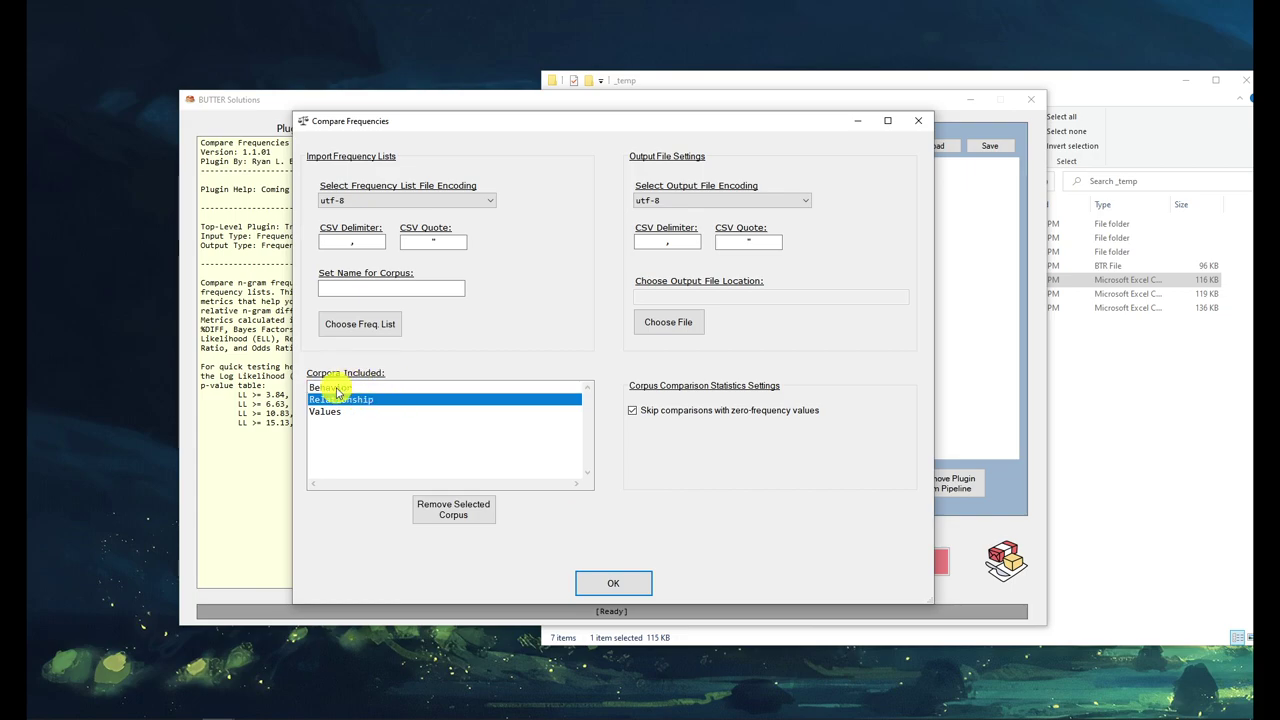
pyautogui.click(336, 388)
pyautogui.click(325, 412)
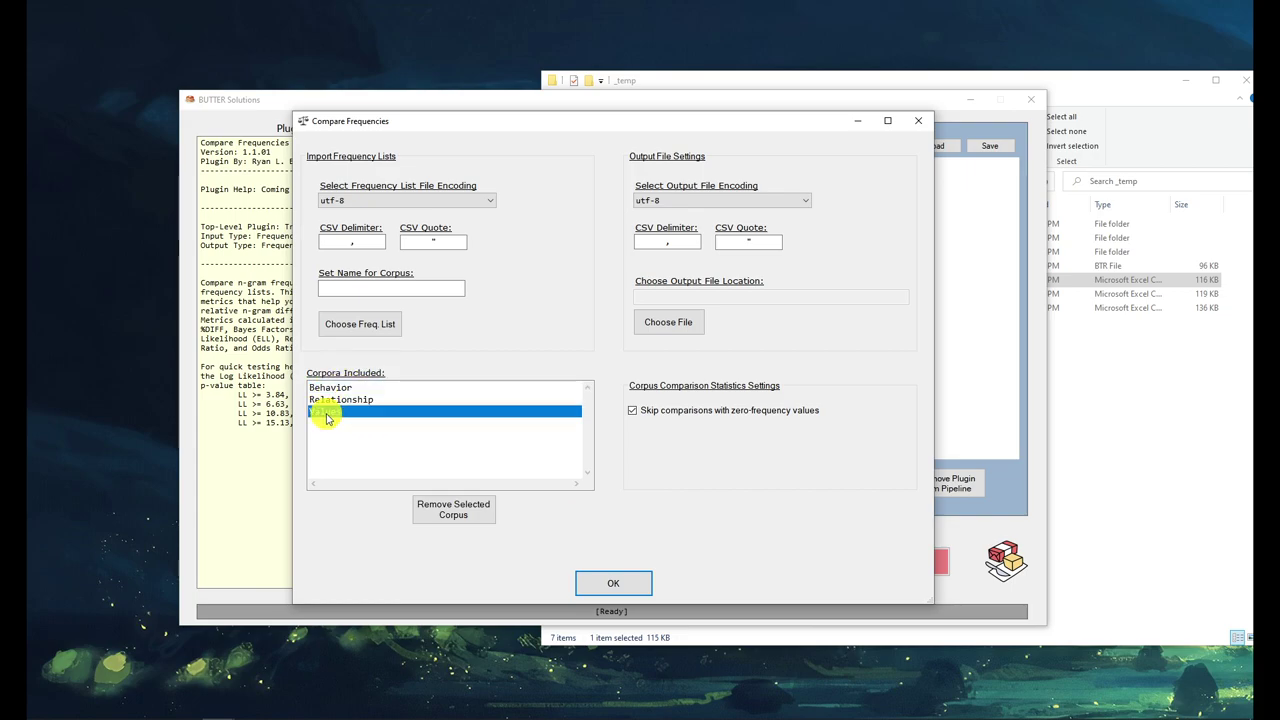
pyautogui.click(353, 401)
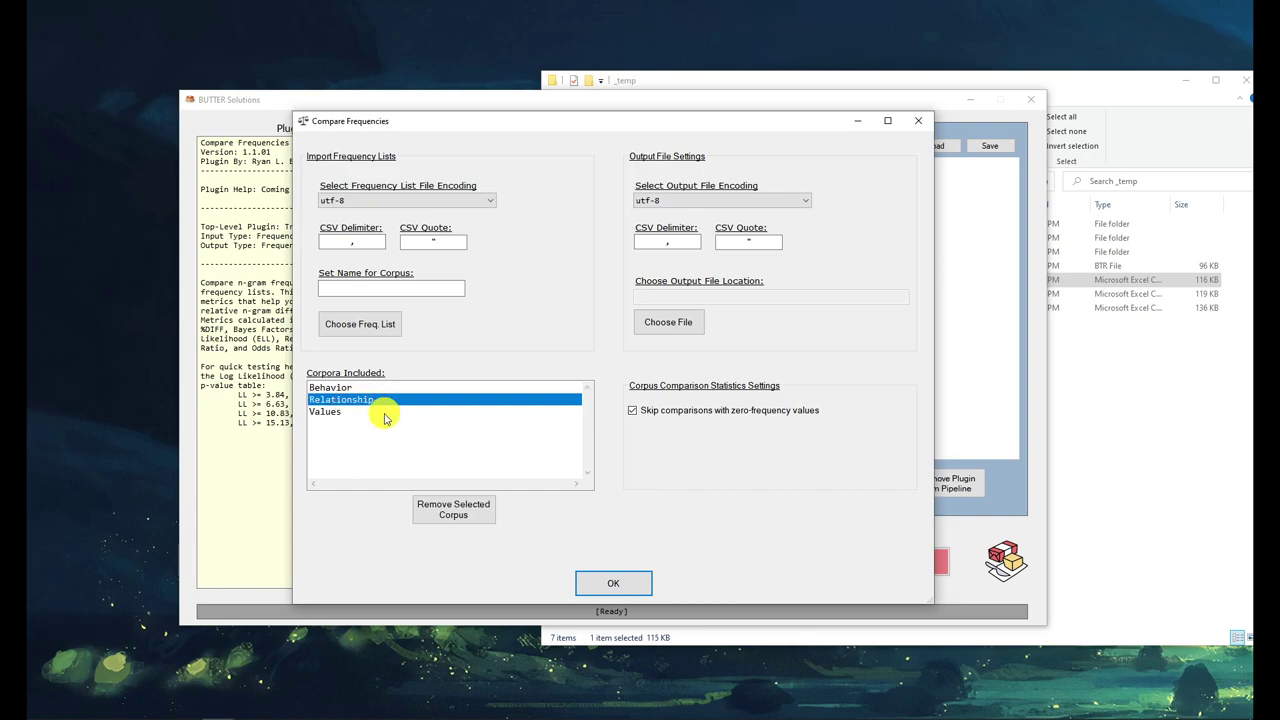
pyautogui.click(347, 415)
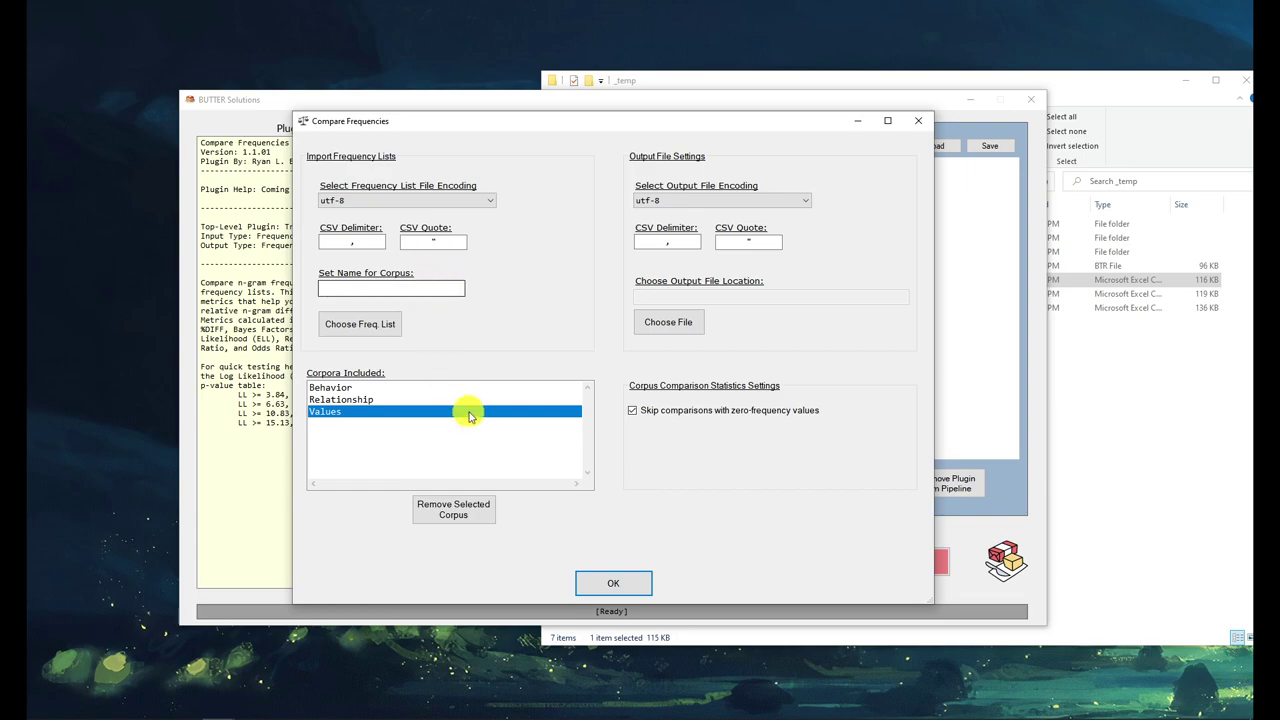
pyautogui.click(338, 388)
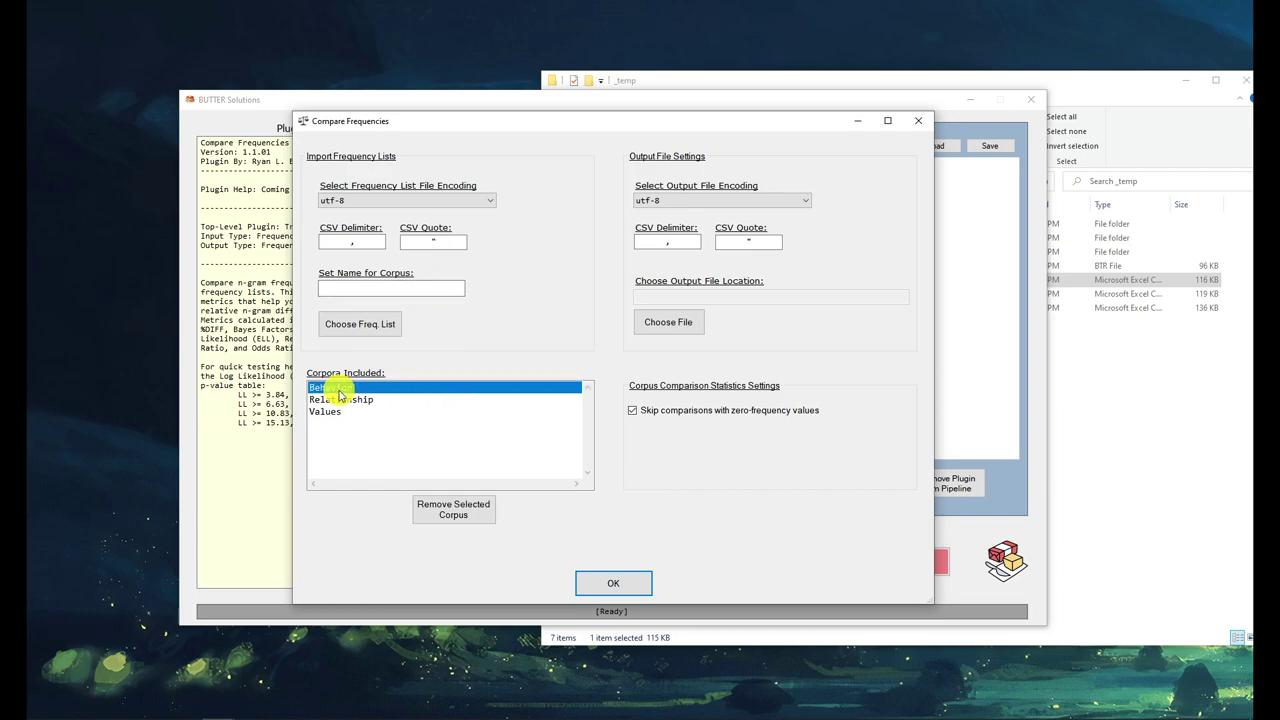
pyautogui.click(340, 401)
pyautogui.click(350, 414)
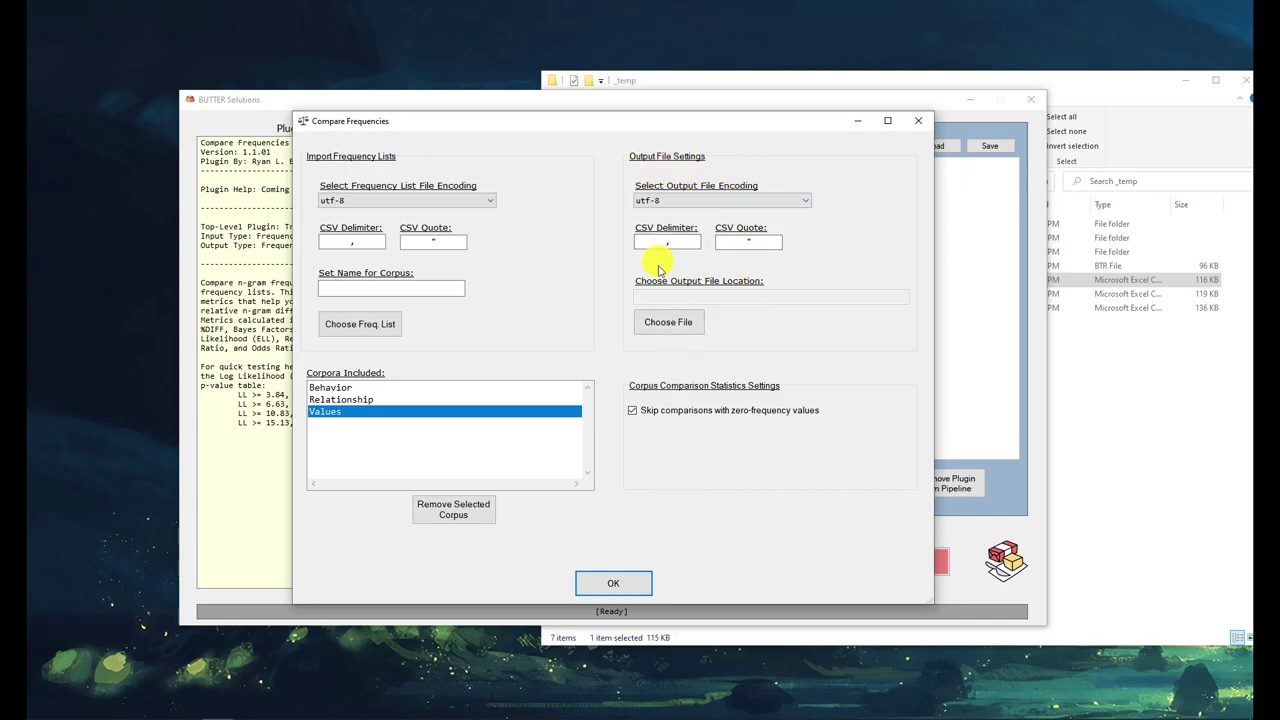
# - Set the comparison output file to BUTTER-Frequency_Comparison.csv in the _temp folder and check for it there
pyautogui.click(672, 322)
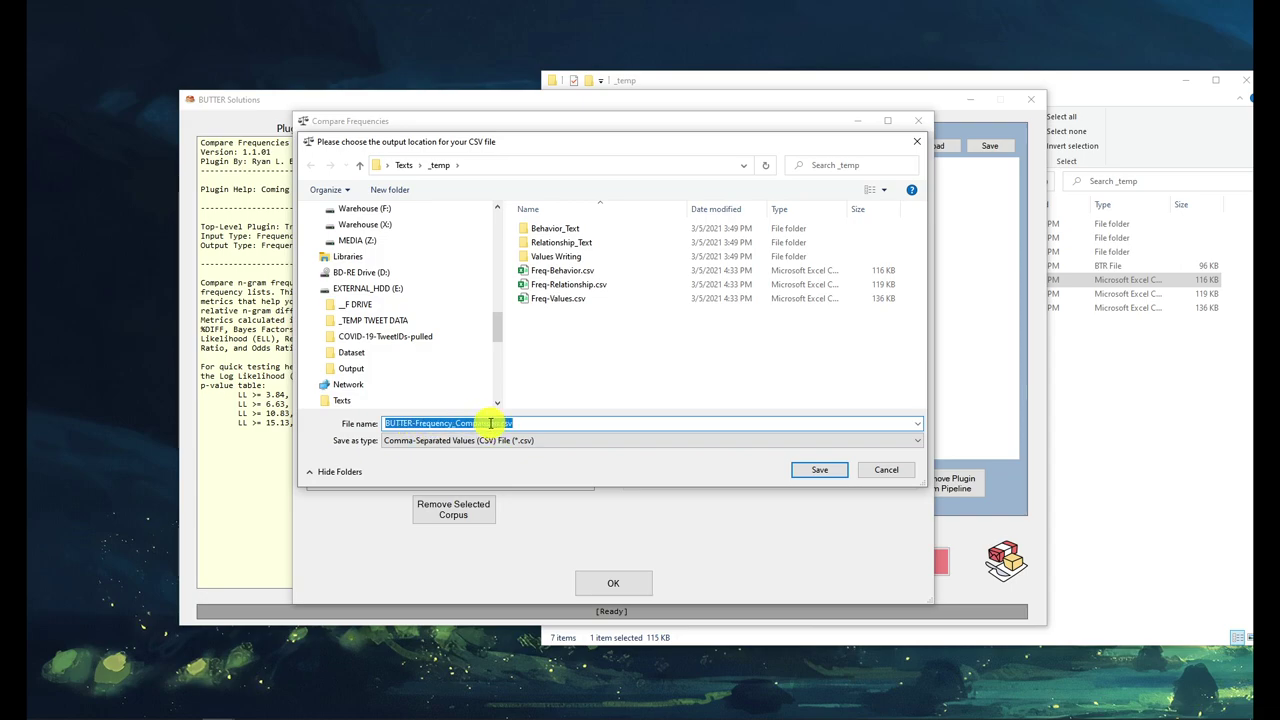
pyautogui.click(540, 423)
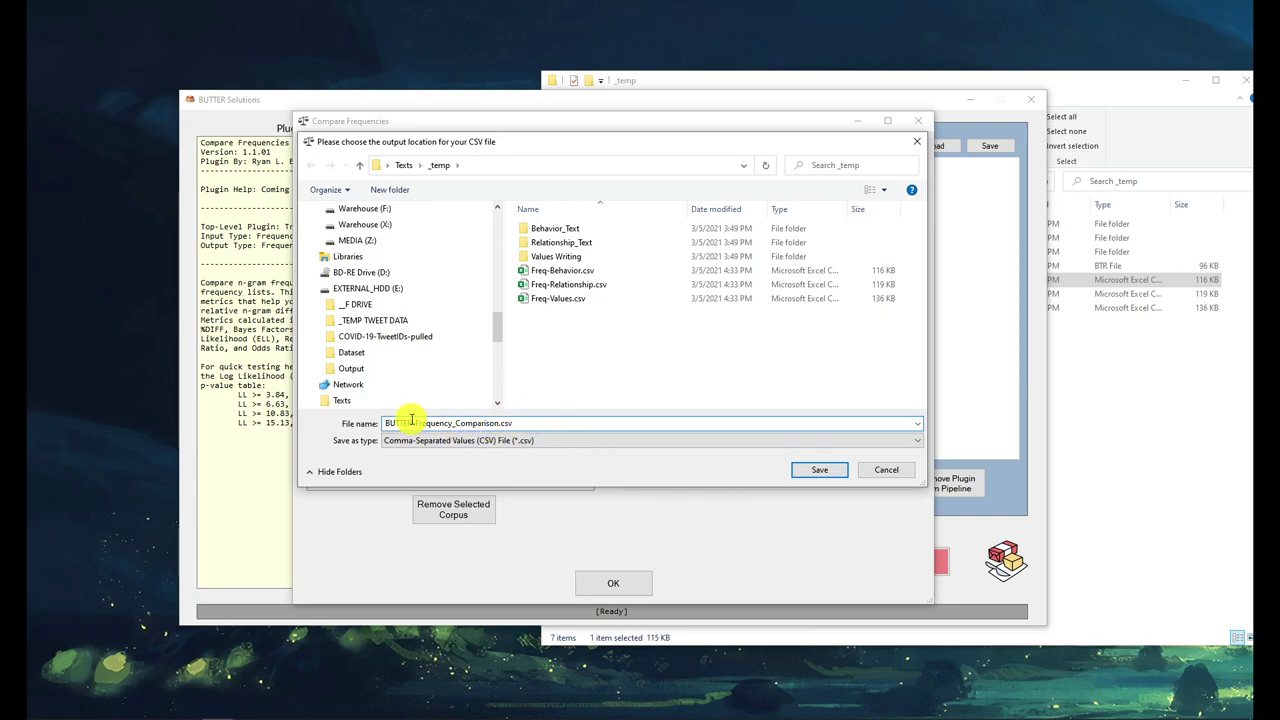
pyautogui.click(829, 474)
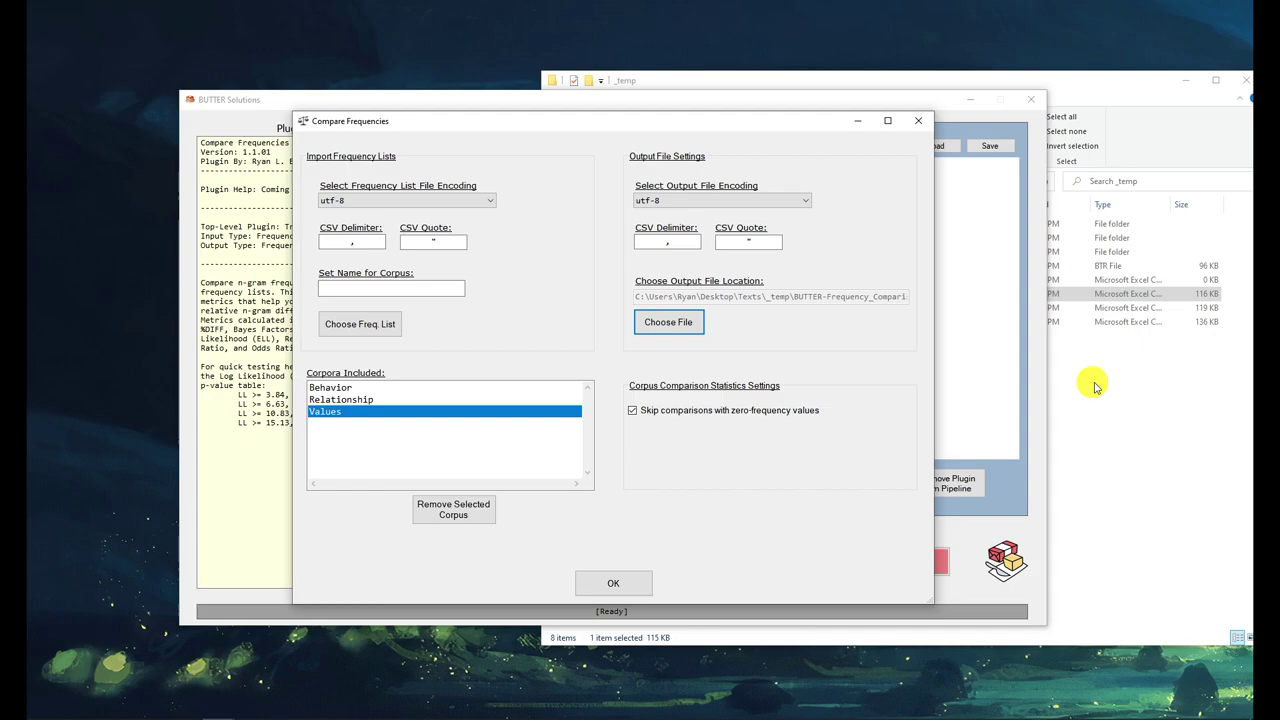
pyautogui.click(1127, 380)
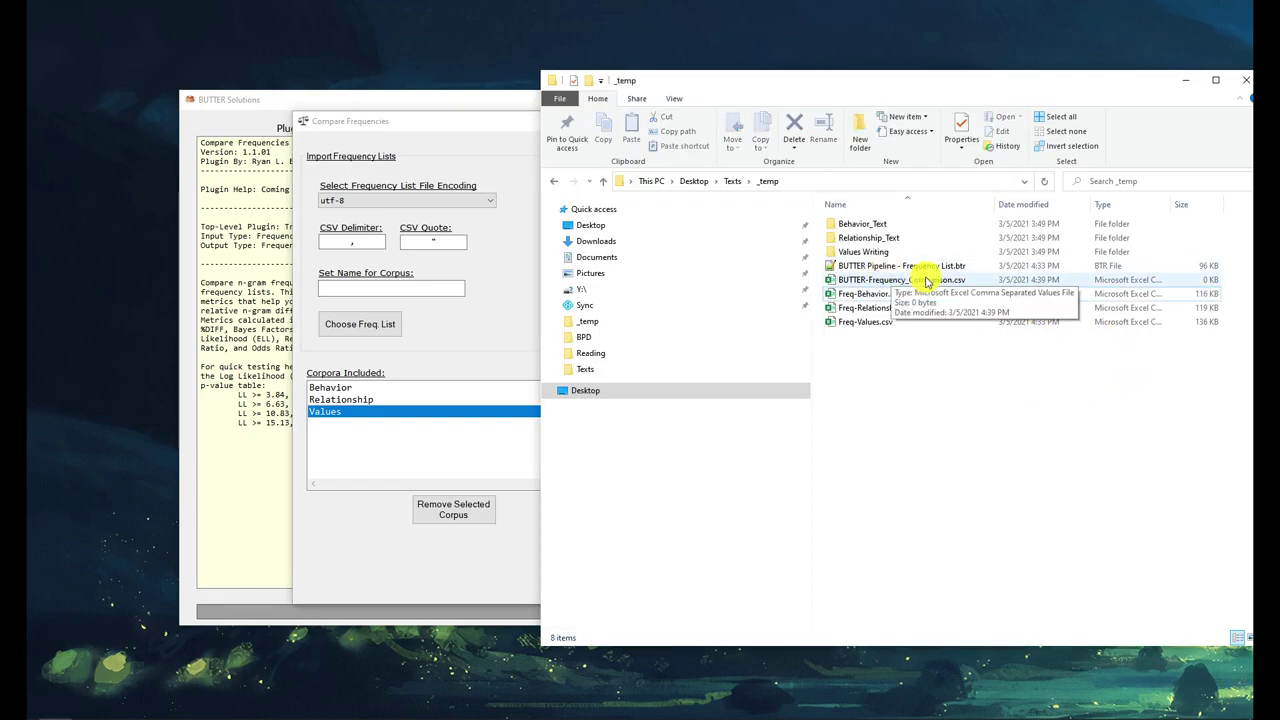
pyautogui.click(925, 279)
# - Turn off skipping comparisons with zero-frequency values and confirm the Compare Frequencies settings
pyautogui.click(494, 127)
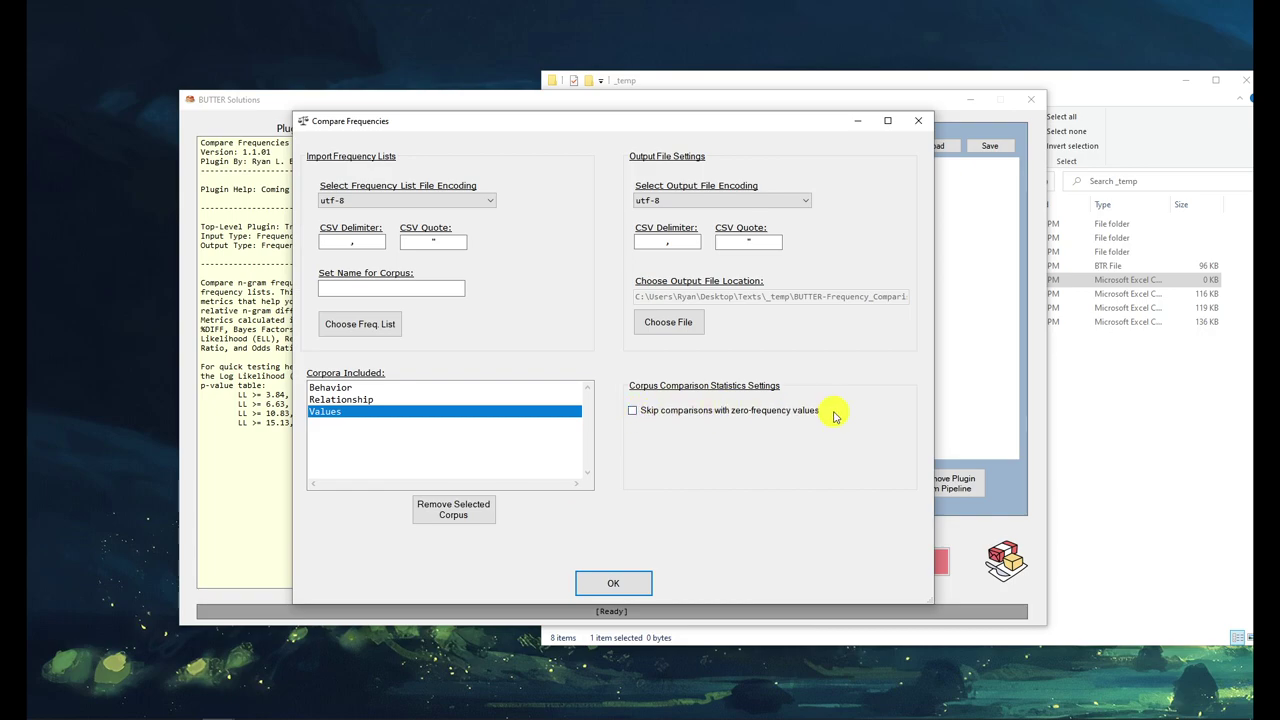
pyautogui.click(620, 582)
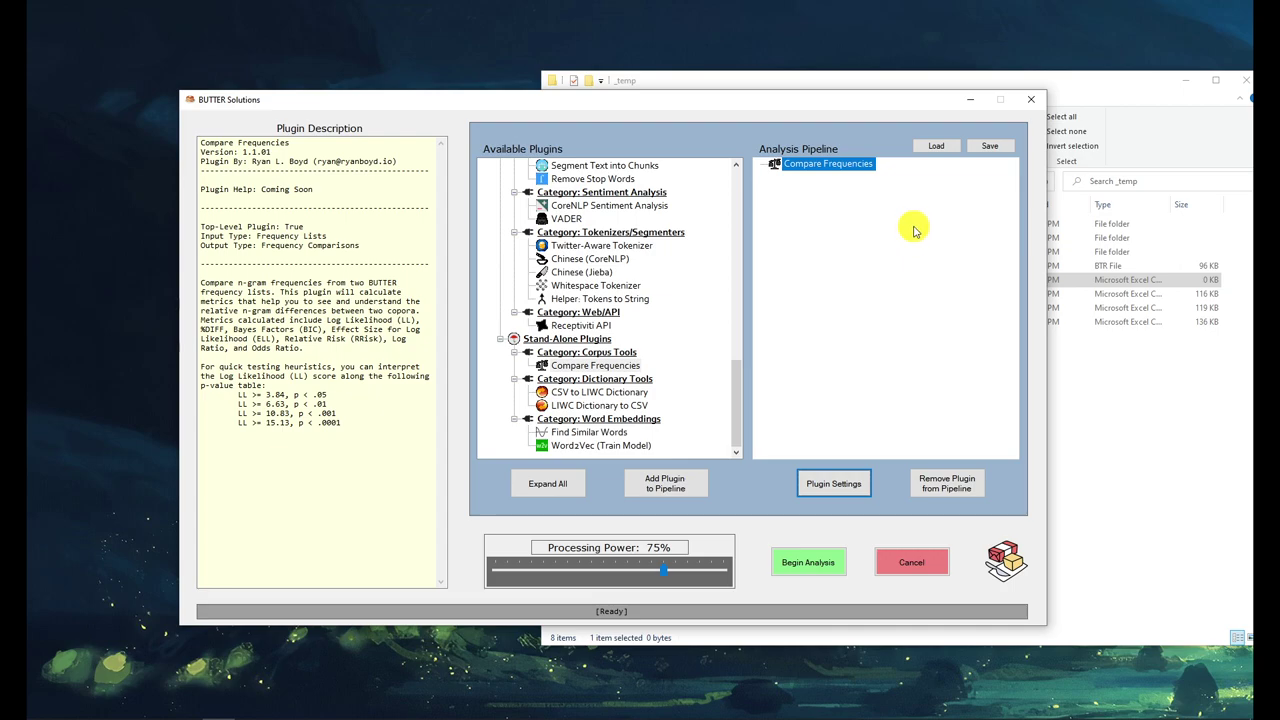
# - Examine the metrics listed in the Compare Frequencies description, from Log Likelihood through Odds Ratio
pyautogui.click(330, 318)
pyautogui.moveTo(330, 318)
pyautogui.mouseDown()
pyautogui.moveTo(388, 346)
pyautogui.moveTo(334, 347)
pyautogui.moveTo(348, 320)
pyautogui.moveTo(330, 319)
pyautogui.mouseUp()
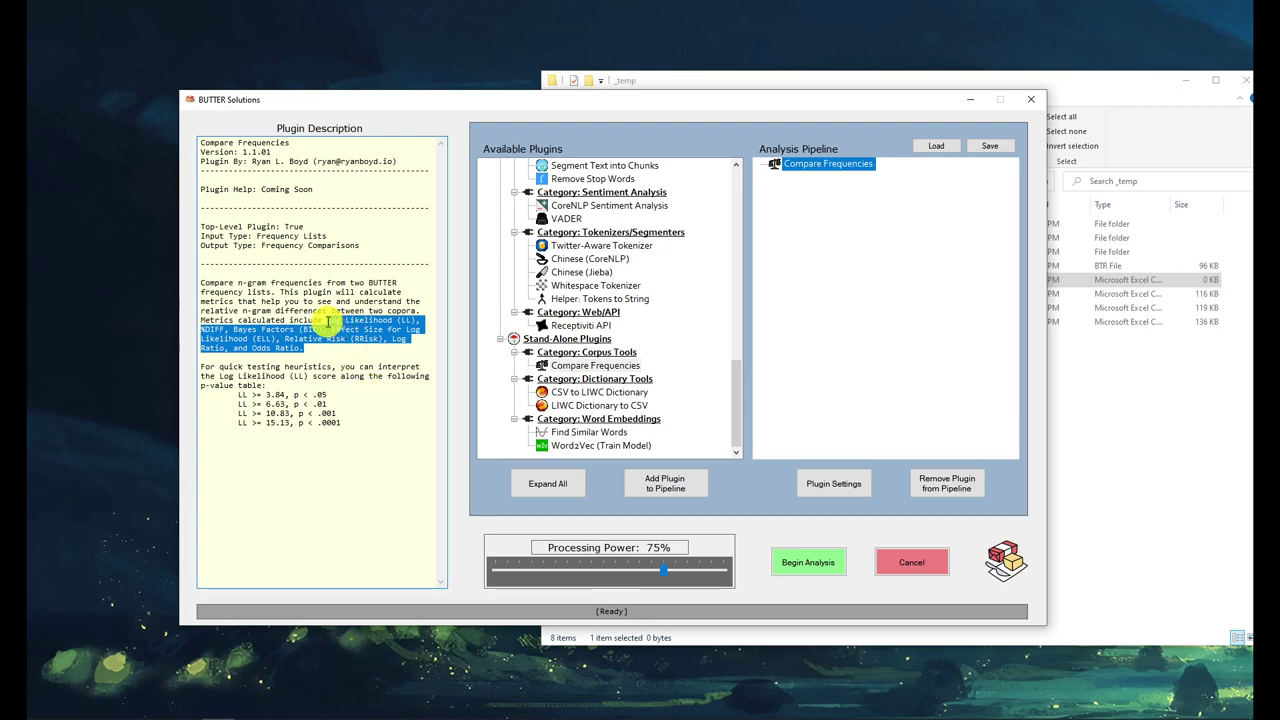
pyautogui.moveTo(327, 320); pyautogui.dragTo(334, 349)
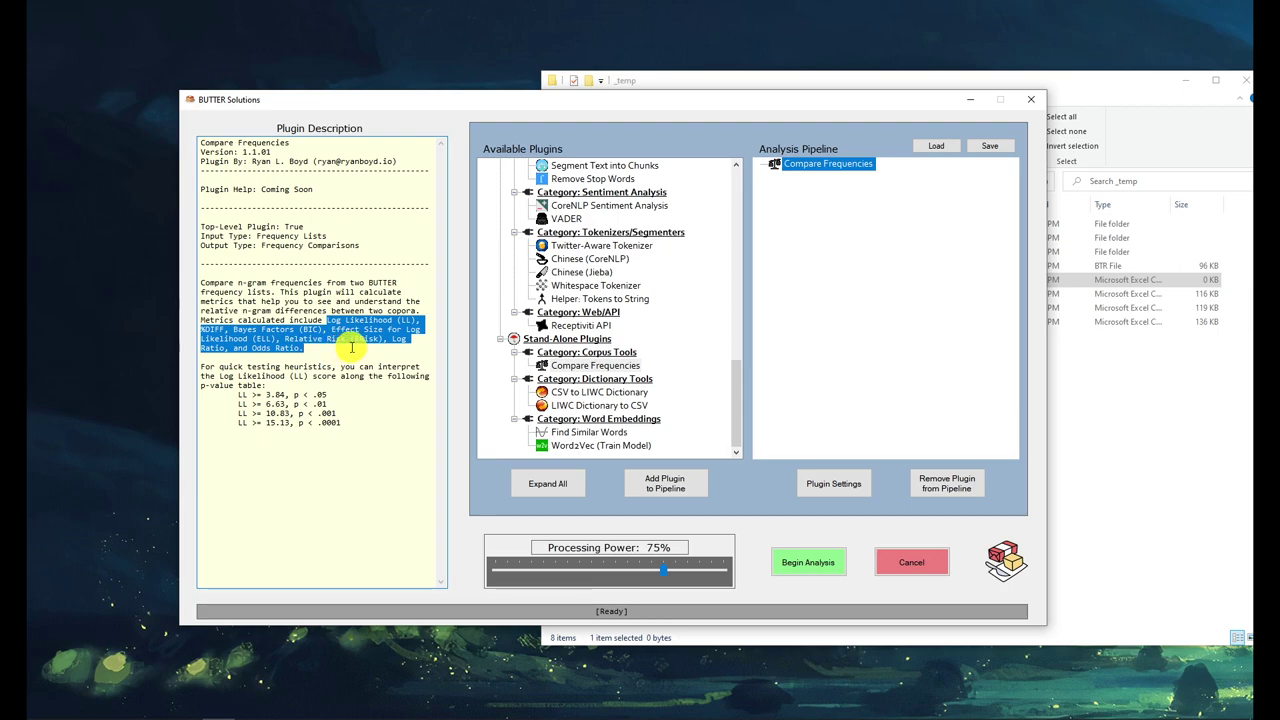
pyautogui.click(345, 348)
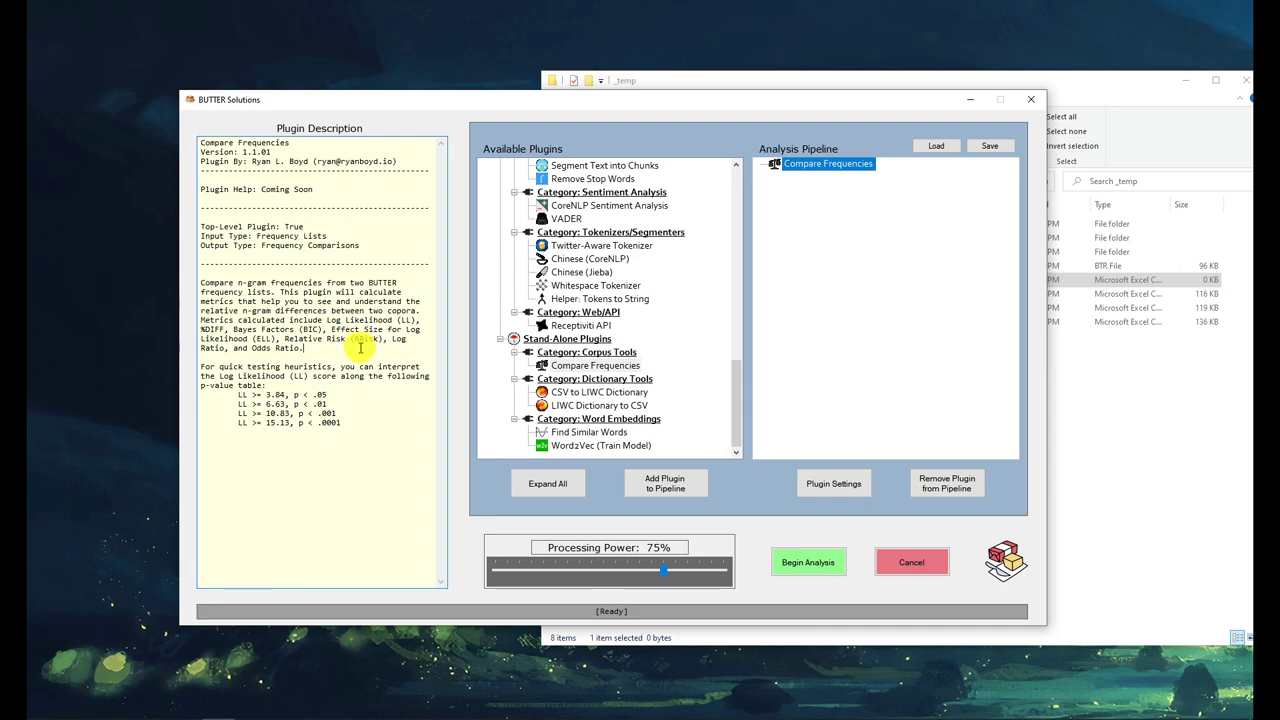
pyautogui.moveTo(360, 347); pyautogui.dragTo(329, 318)
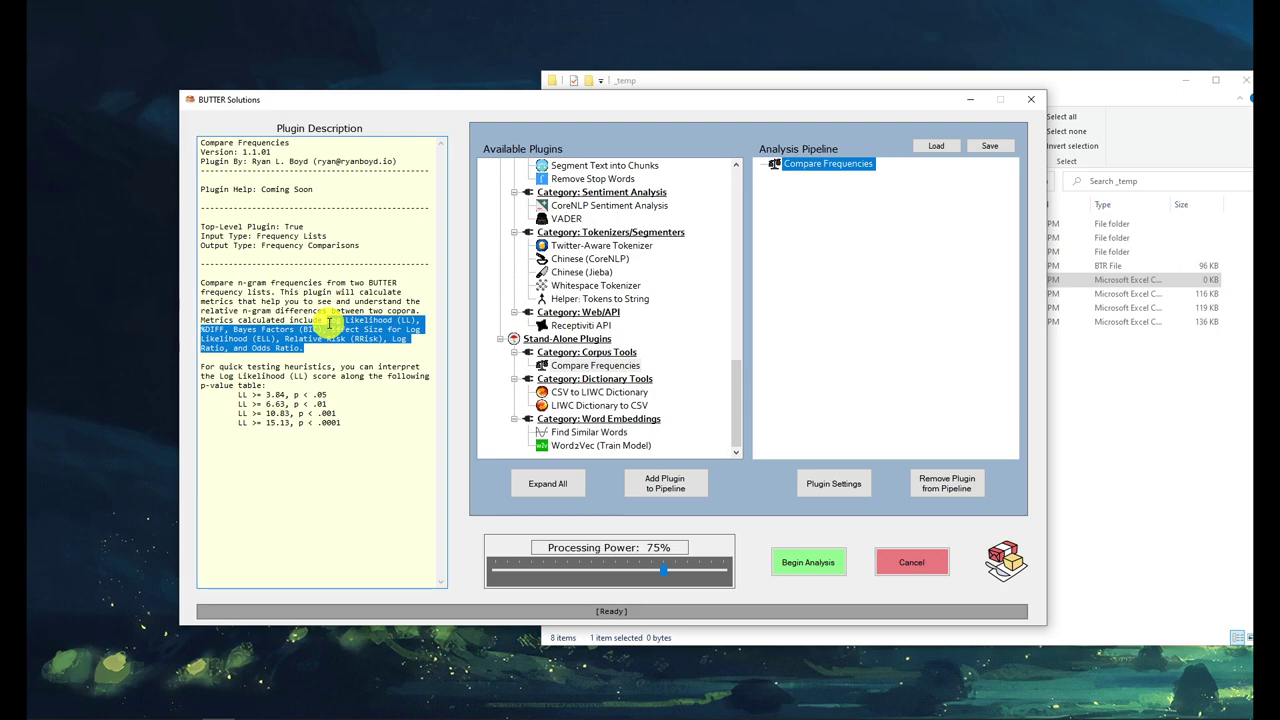
pyautogui.click(329, 322)
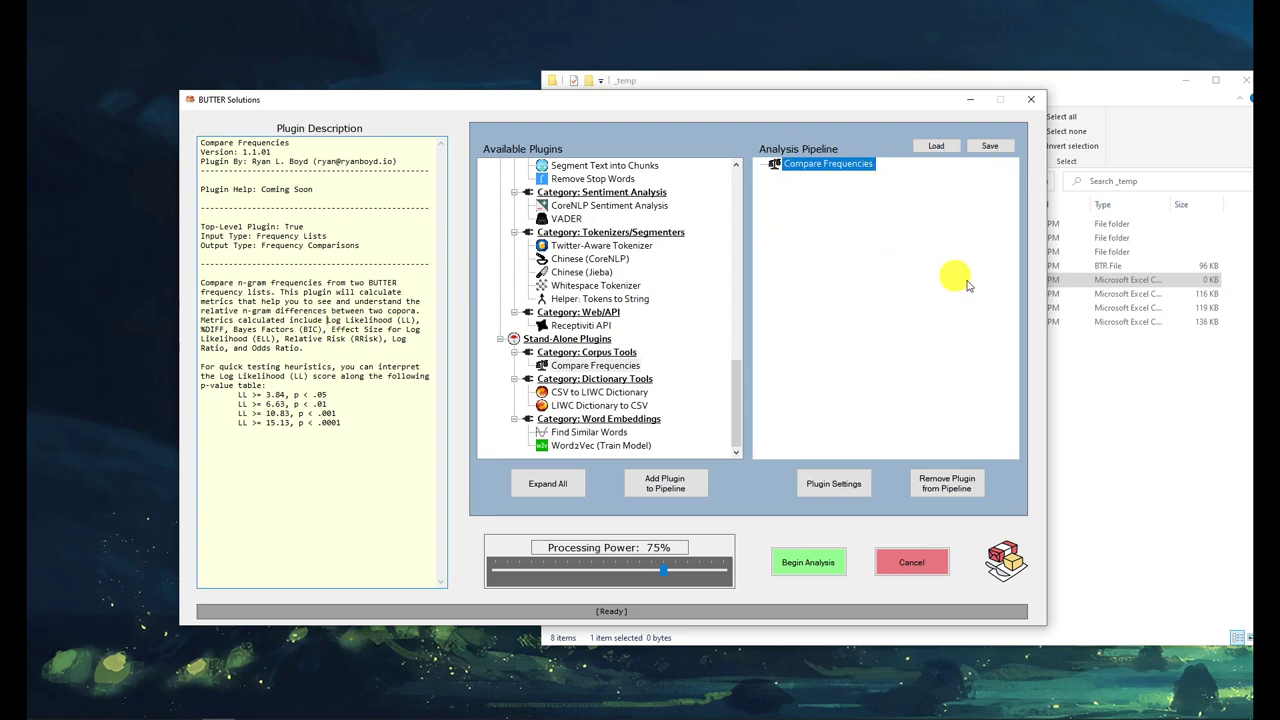
# - Run the Compare Frequencies analysis and open the resulting BUTTER-Frequency_Comparison.csv in Excel, with its window placed so the ngram column is in view
pyautogui.click(812, 560)
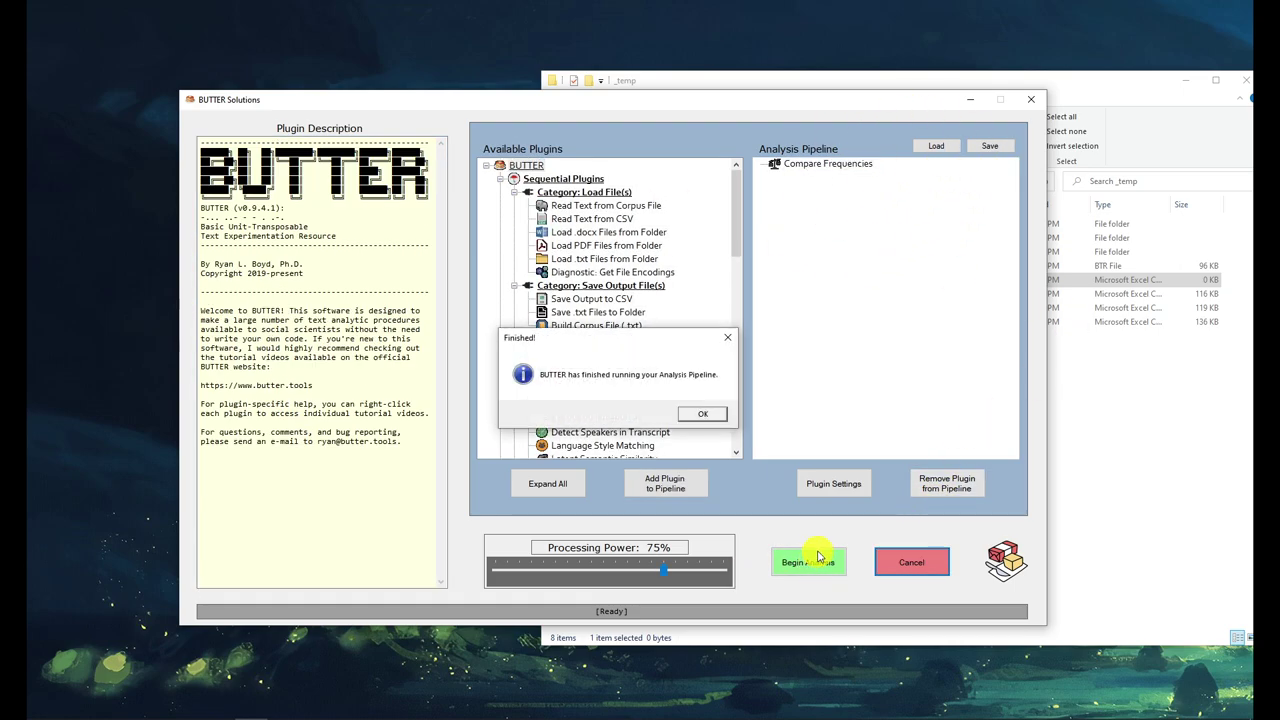
pyautogui.click(704, 414)
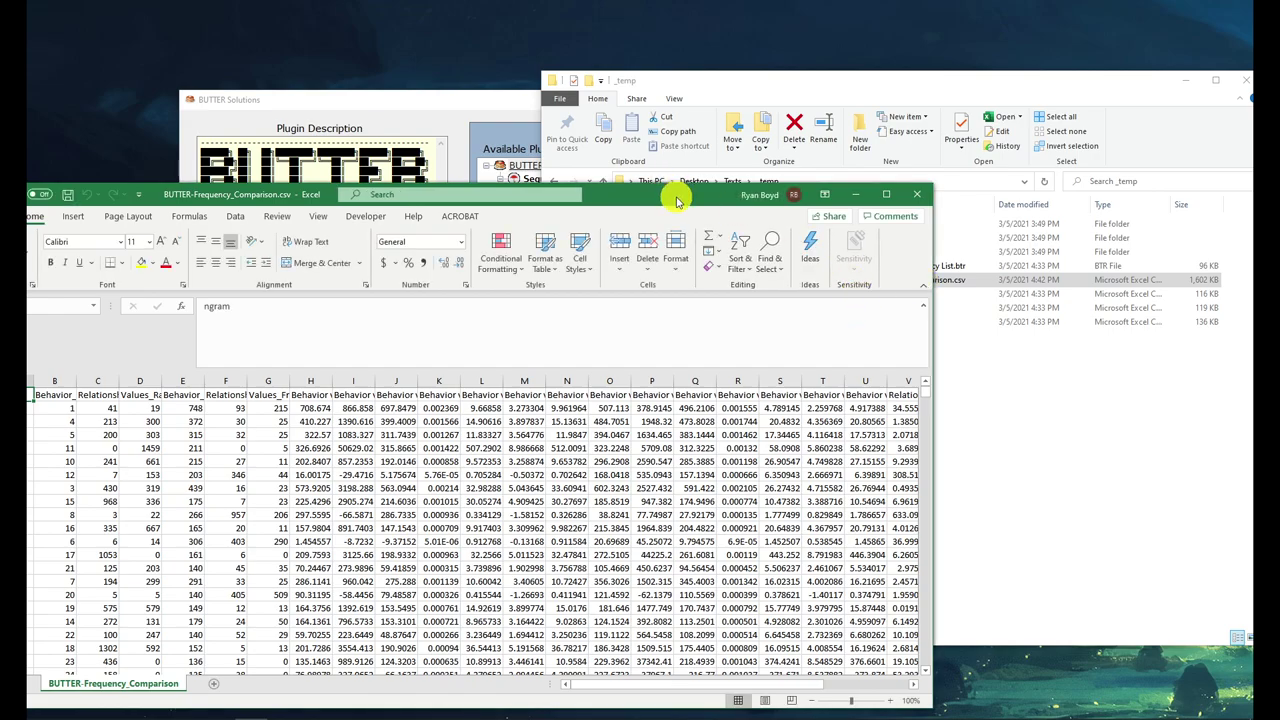
pyautogui.moveTo(677, 191); pyautogui.dragTo(686, 6)
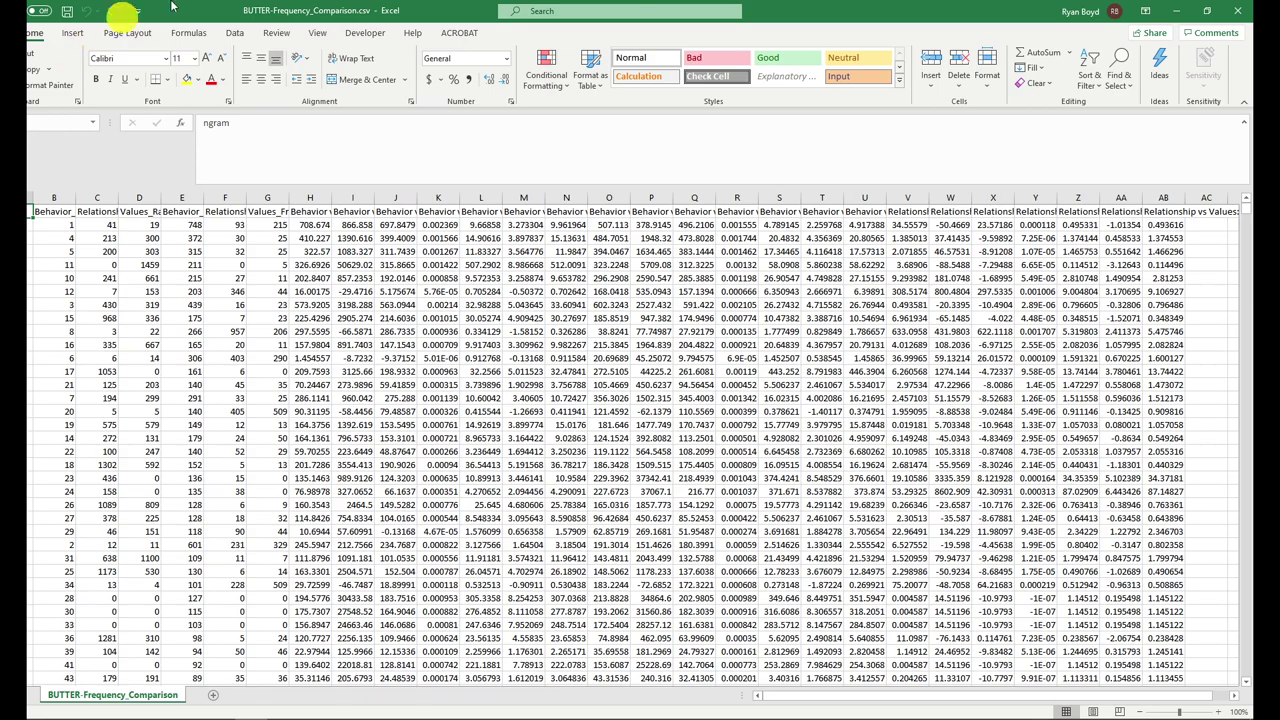
pyautogui.moveTo(122, 18); pyautogui.dragTo(271, 31)
pyautogui.moveTo(760, 40); pyautogui.dragTo(790, 11)
pyautogui.moveTo(1003, 530); pyautogui.dragTo(1236, 707)
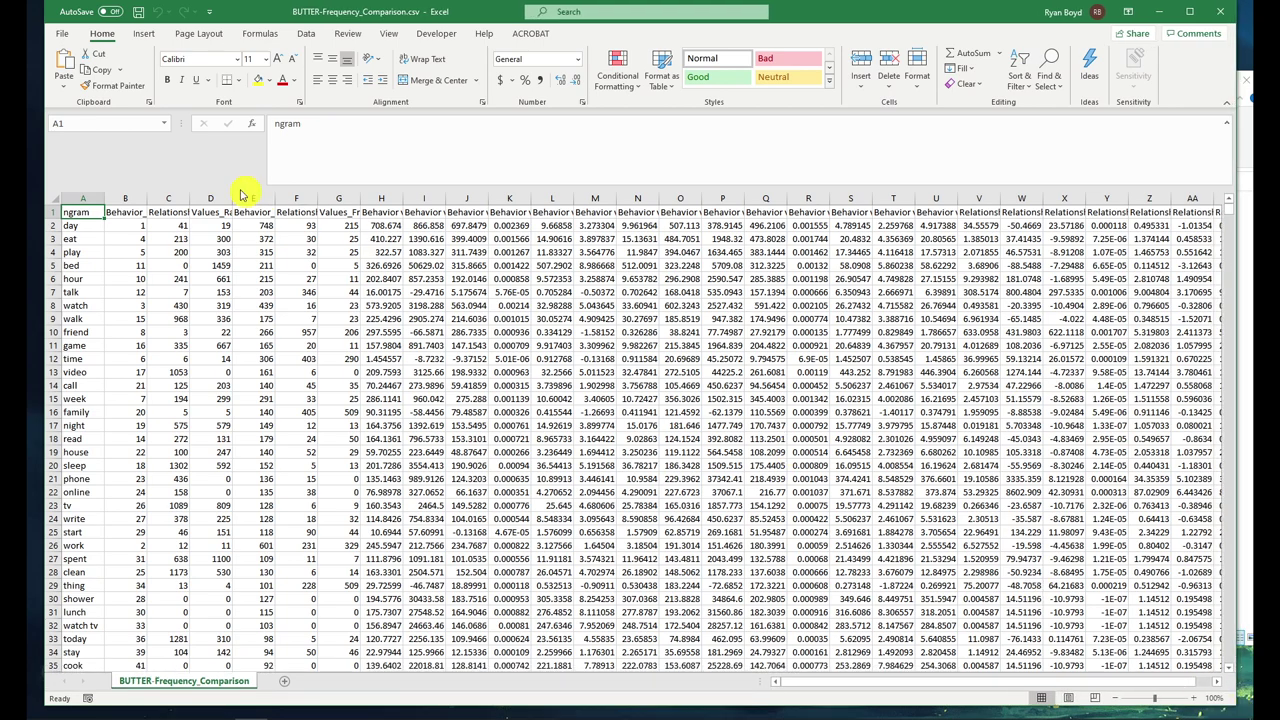
# - Enlarge the sheet to 175% and split it at cell B2 to hold the header row and ngram column in place
pyautogui.click(124, 224)
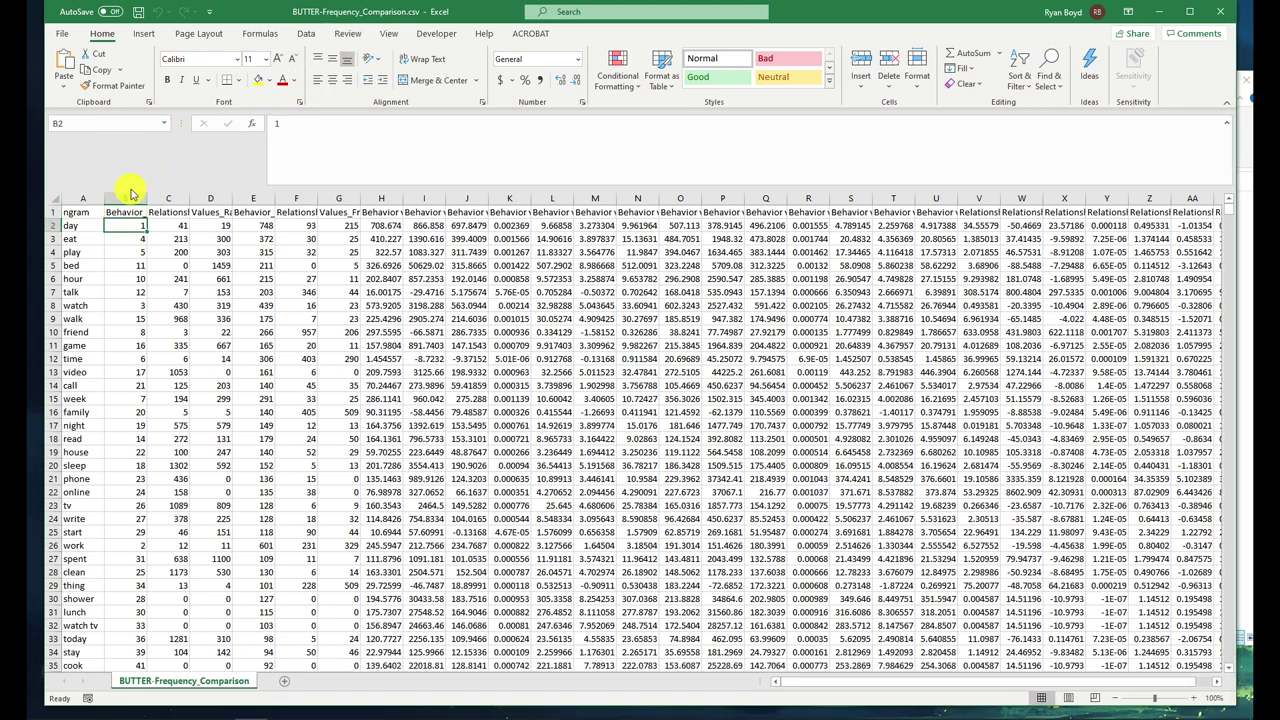
pyautogui.click(130, 197)
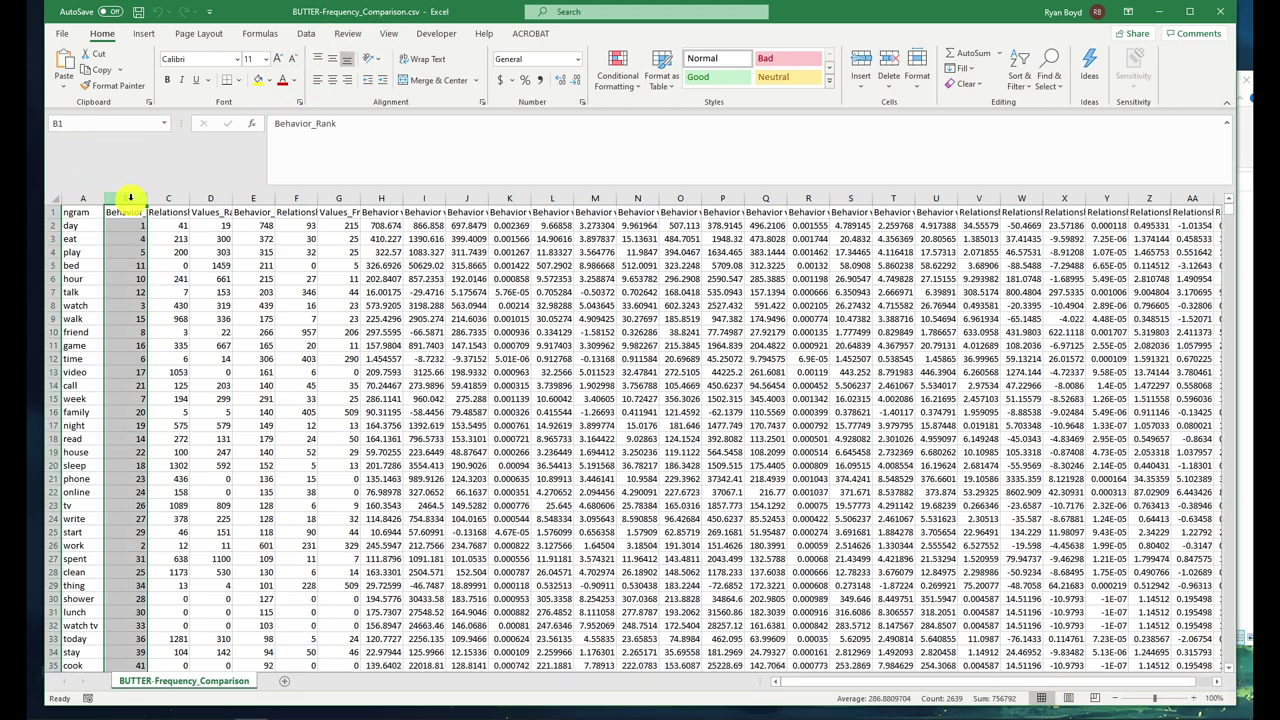
pyautogui.keyDown('ctrl'); pyautogui.scroll(3, 221, 264); pyautogui.keyUp('ctrl')
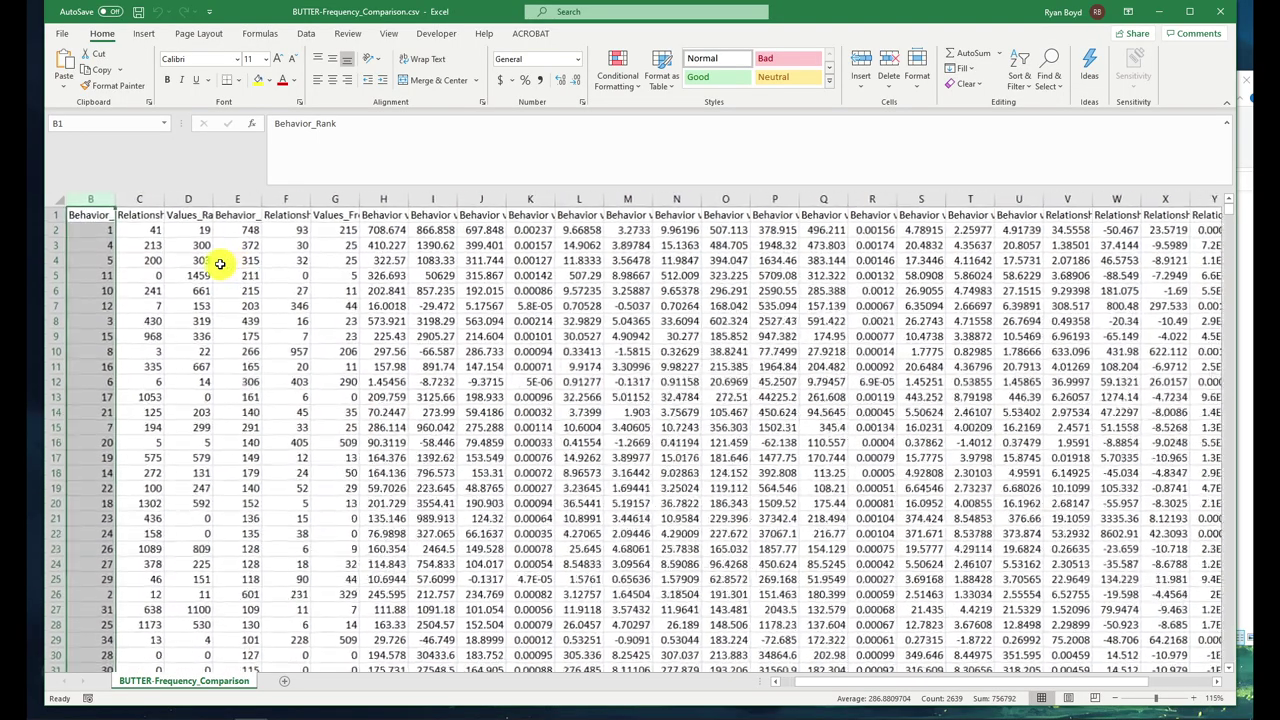
pyautogui.scroll(1, 221, 264)
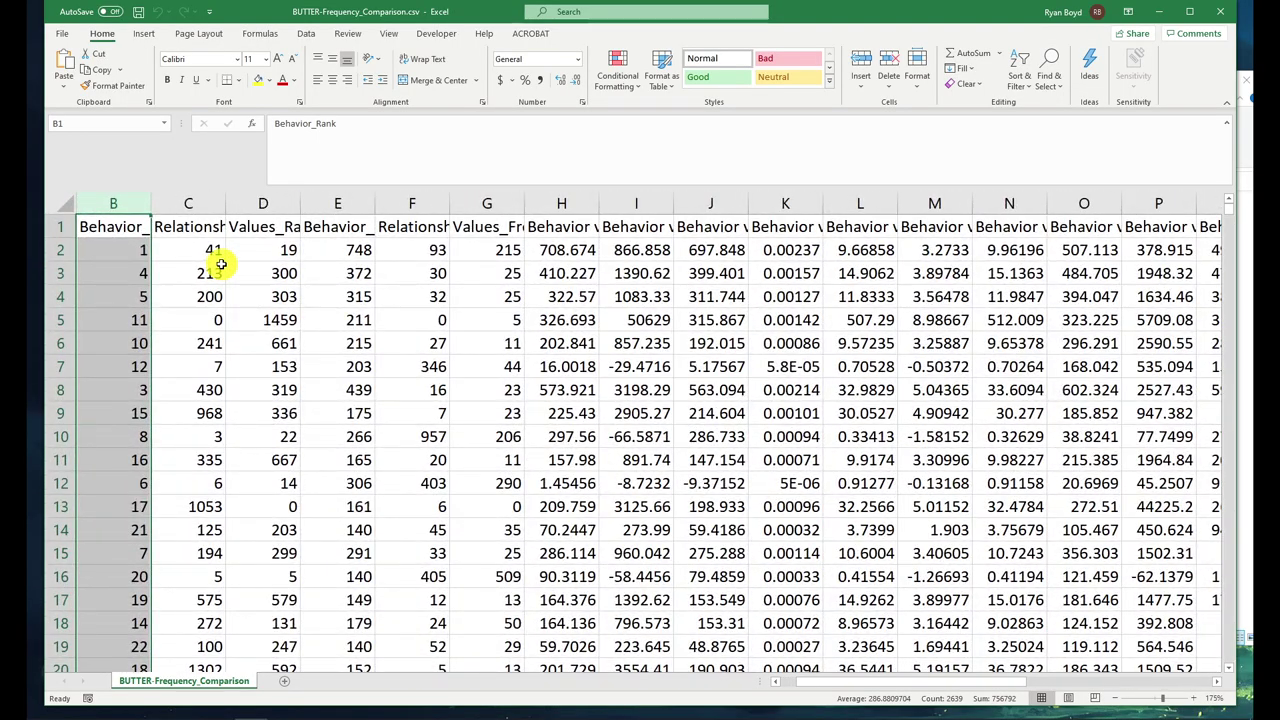
pyautogui.hotkey('ctrl', 'Home')
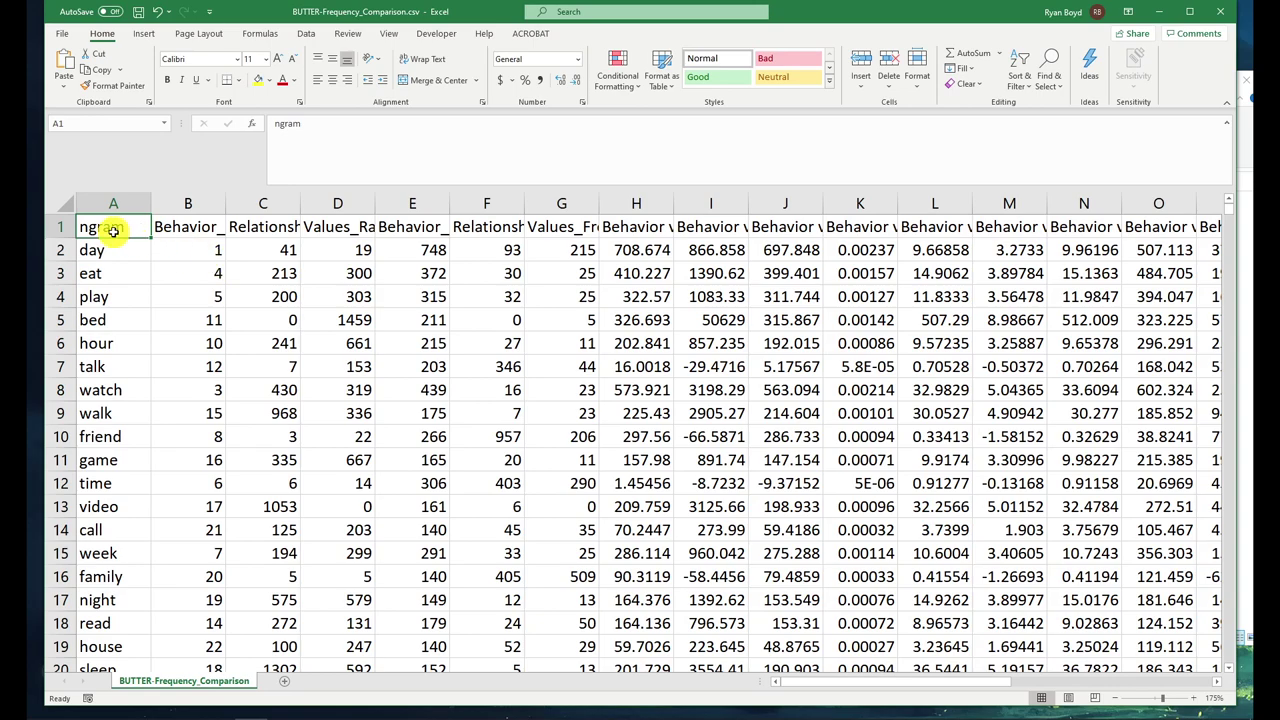
pyautogui.click(180, 251)
pyautogui.click(389, 33)
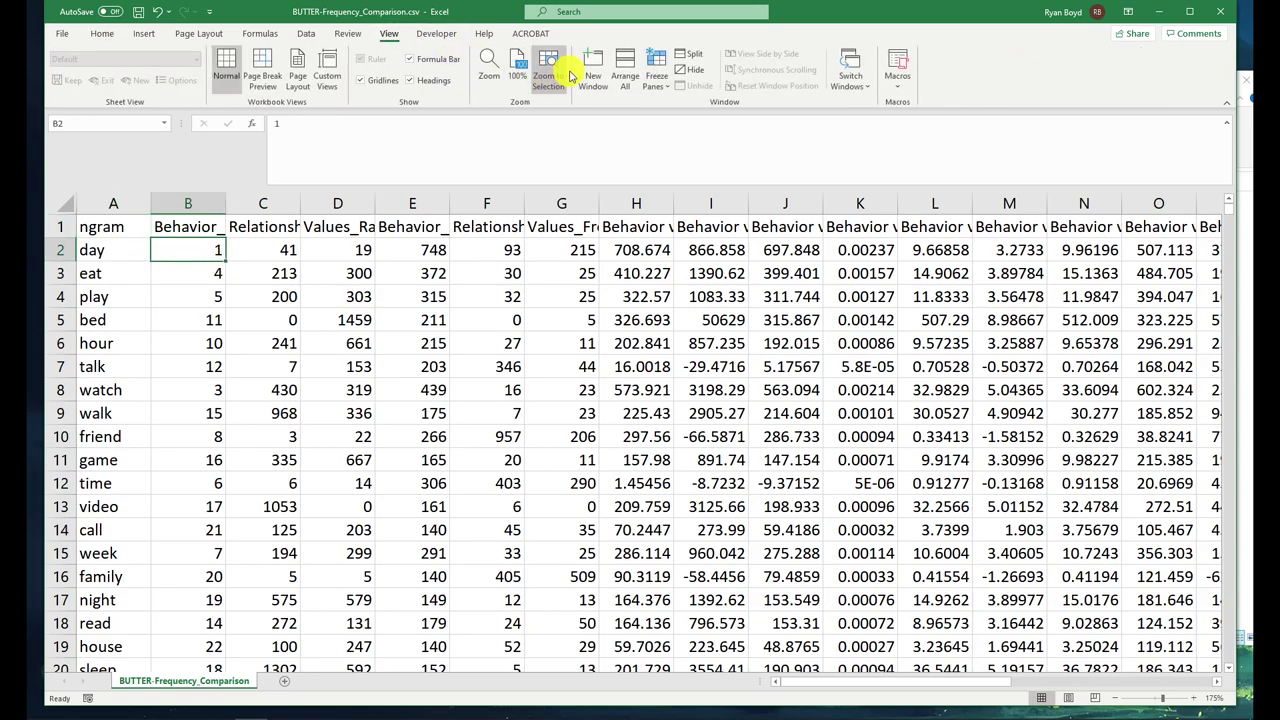
pyautogui.click(693, 54)
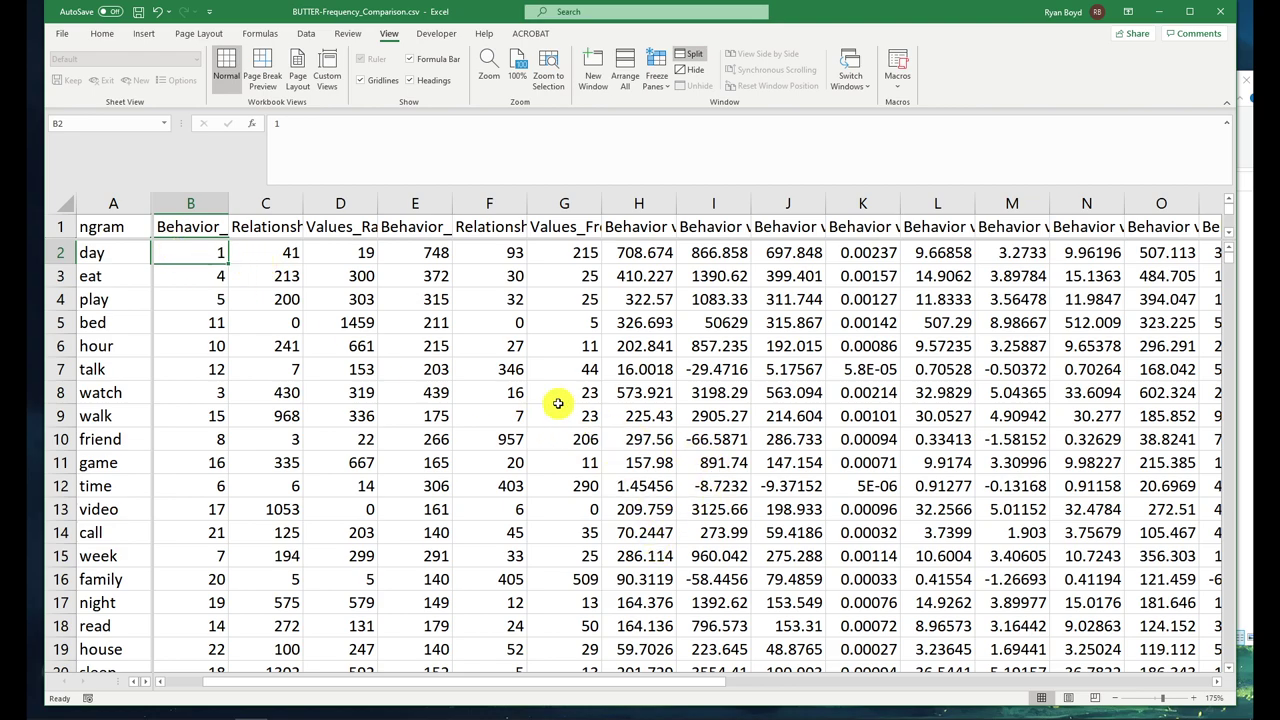
# - Fit the widths of columns B through AB to their contents and return to the Behavior_Rank column
pyautogui.click(215, 193)
pyautogui.hotkey('ctrl', 'shift', 'Right')
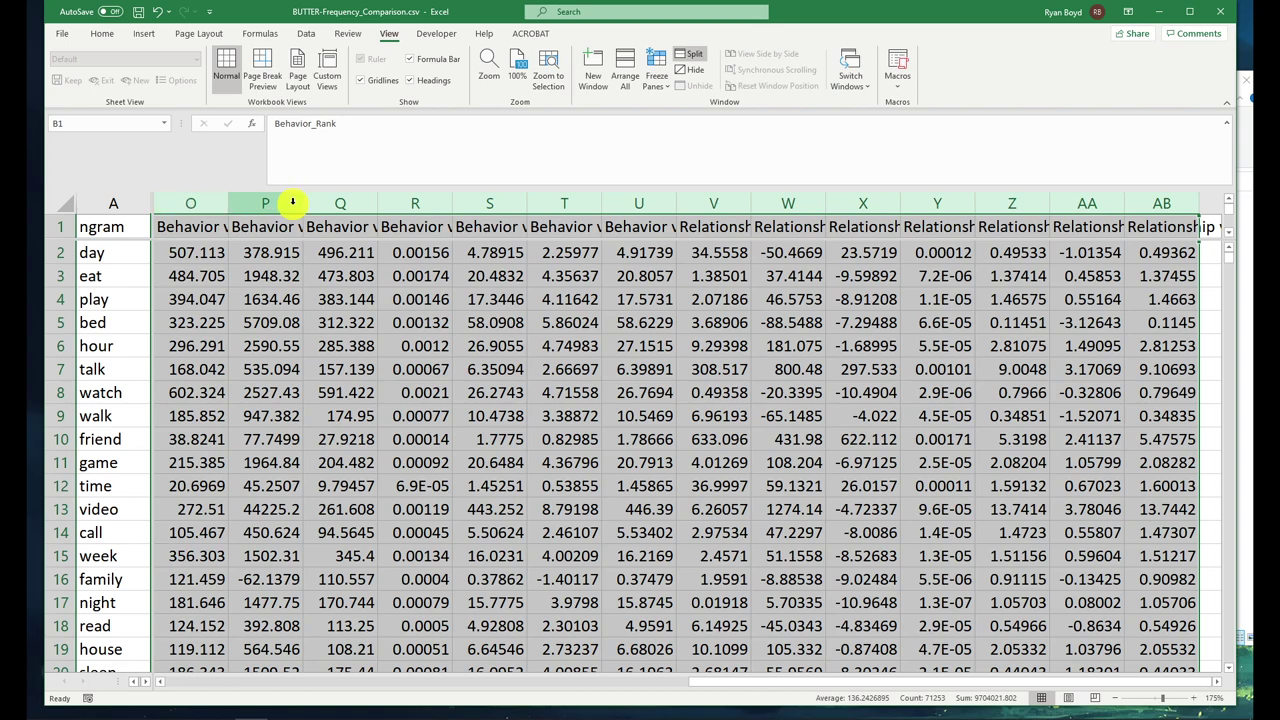
pyautogui.doubleClick(301, 203)
pyautogui.click(338, 218)
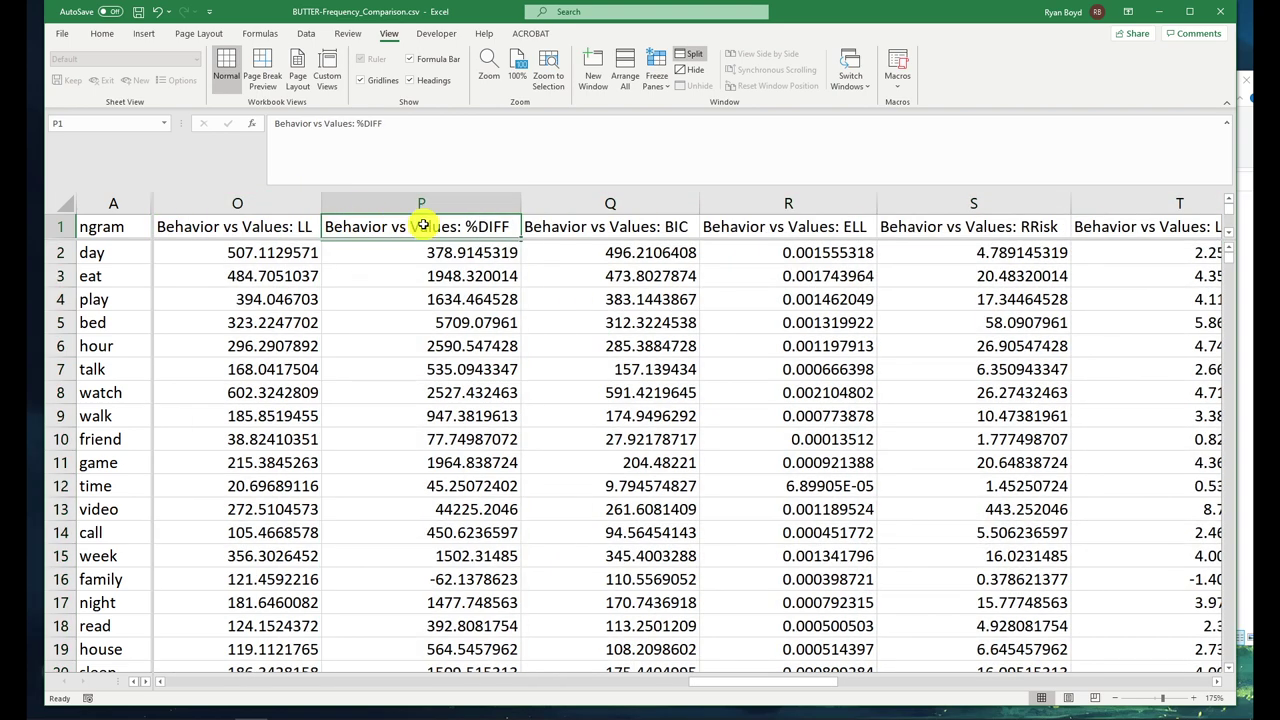
pyautogui.hotkey('ctrl', 'Left')
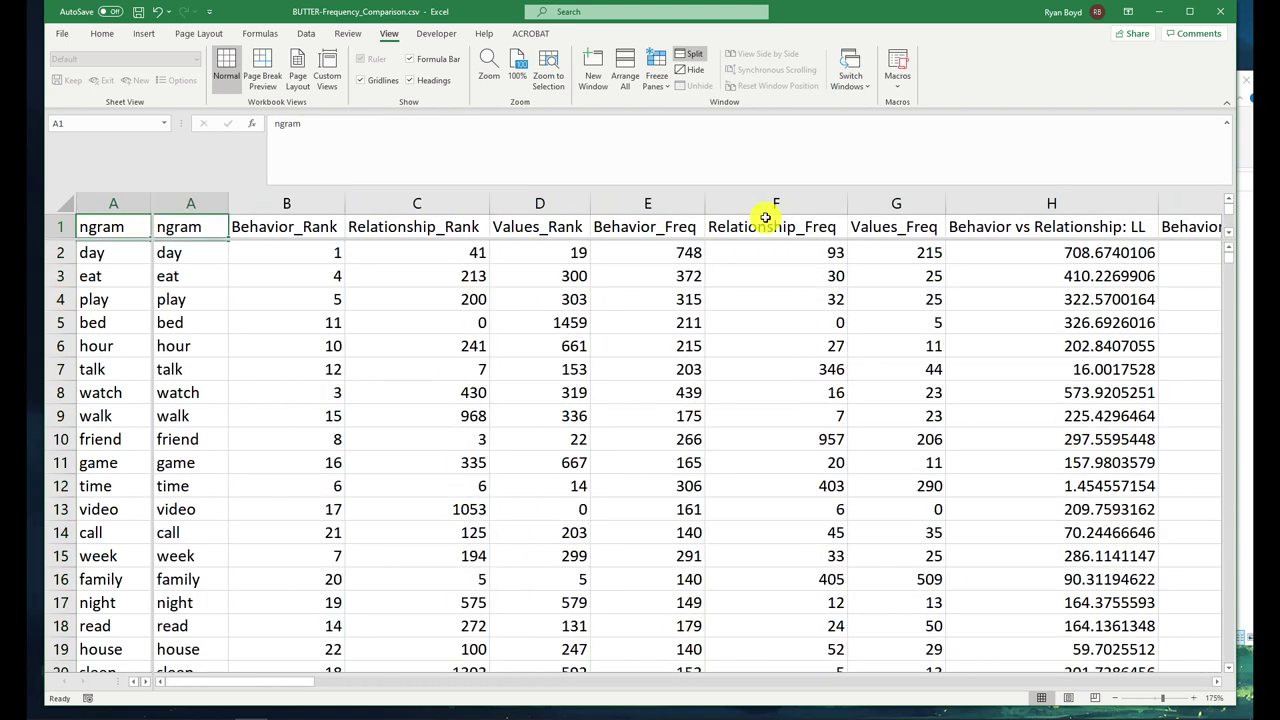
pyautogui.press('Right')
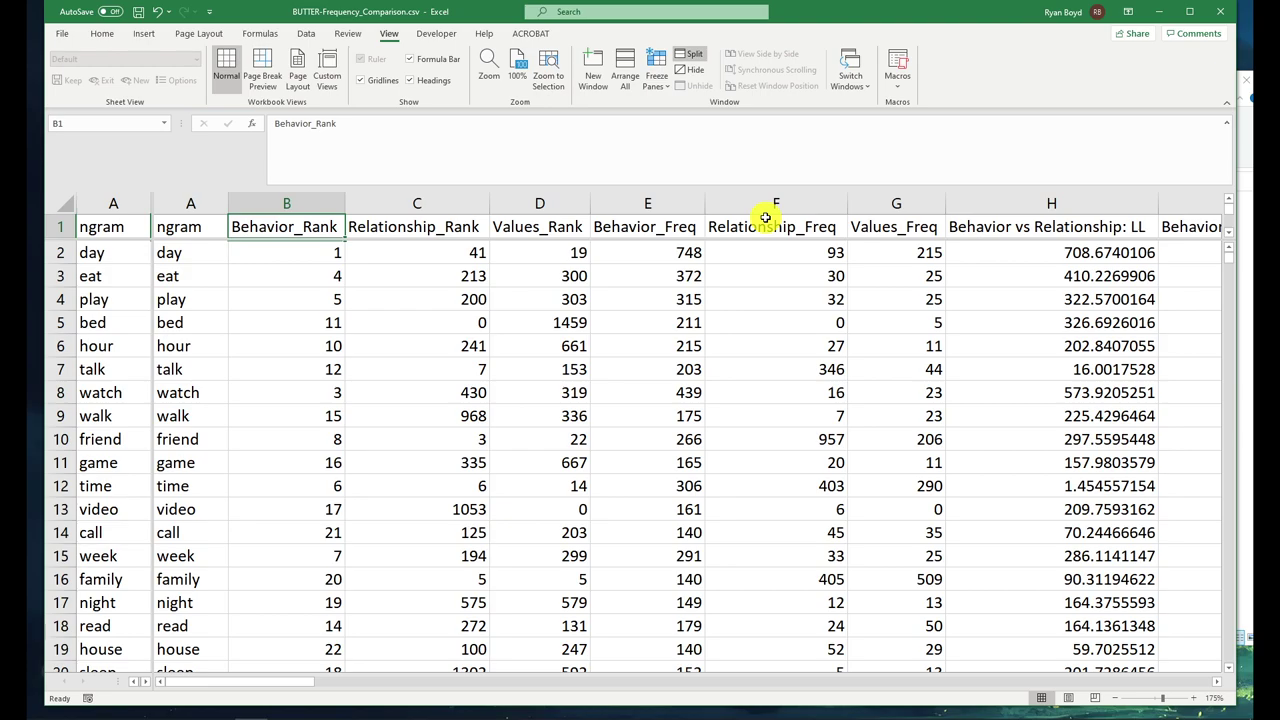
pyautogui.click(1217, 681)
pyautogui.click(260, 267)
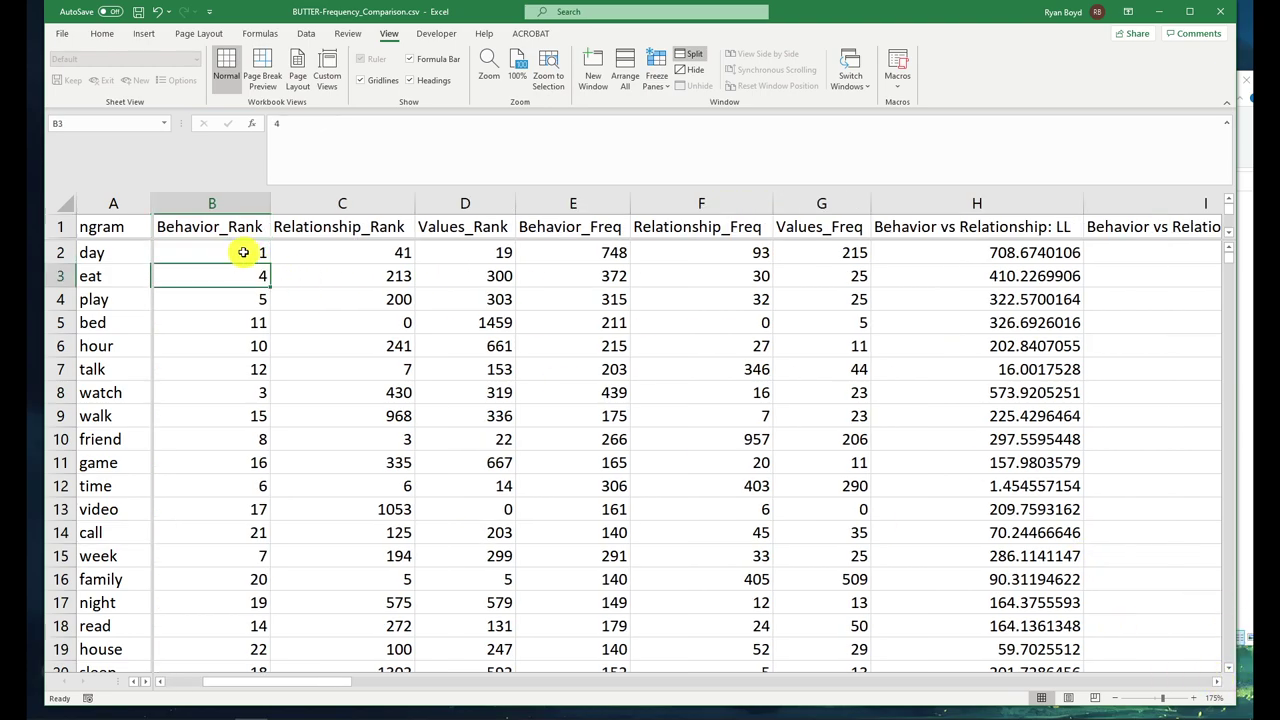
# - Examine the rank and frequency columns and the first n-grams in the list, from day to bed
pyautogui.click(251, 251)
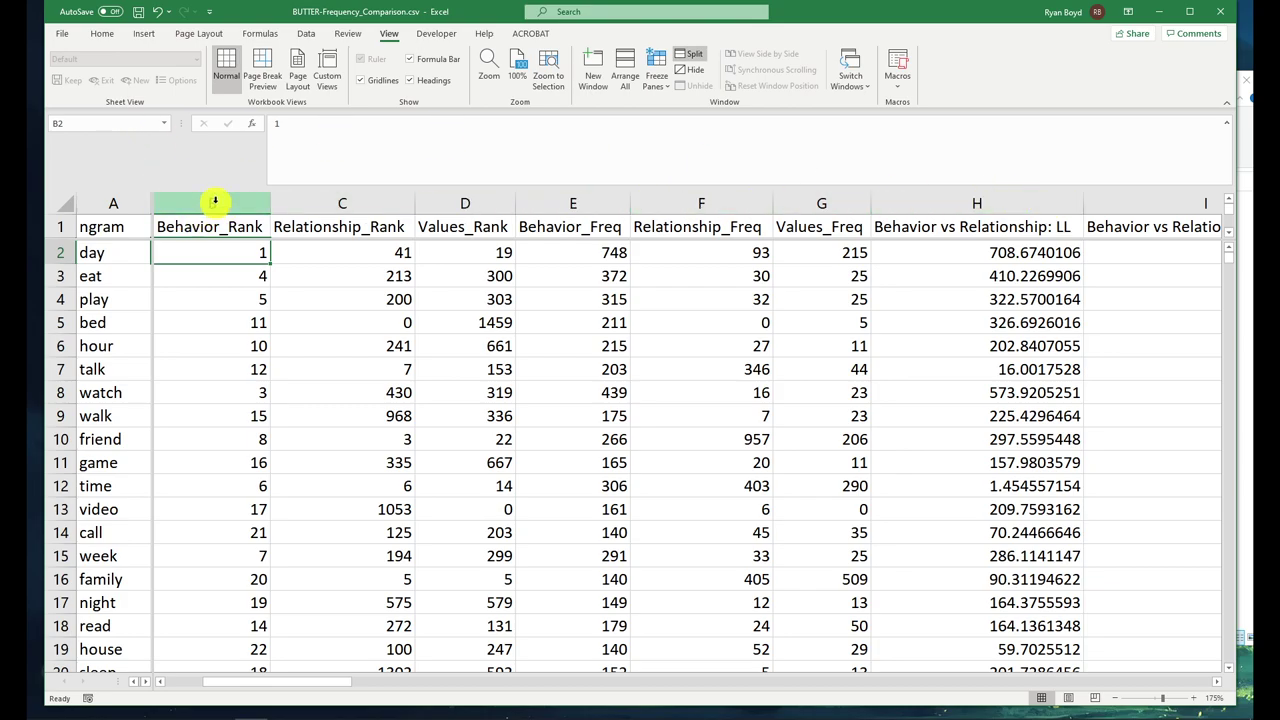
pyautogui.moveTo(214, 201); pyautogui.dragTo(617, 191)
pyautogui.click(603, 193)
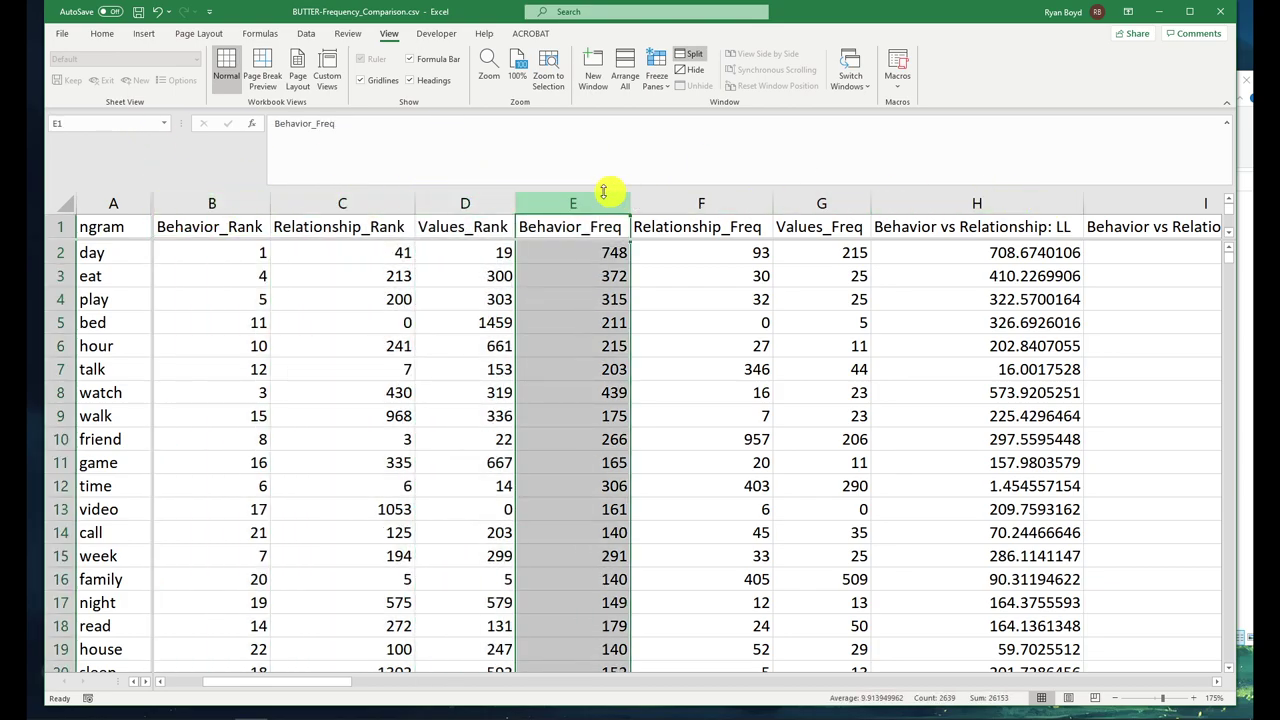
pyautogui.click(116, 233)
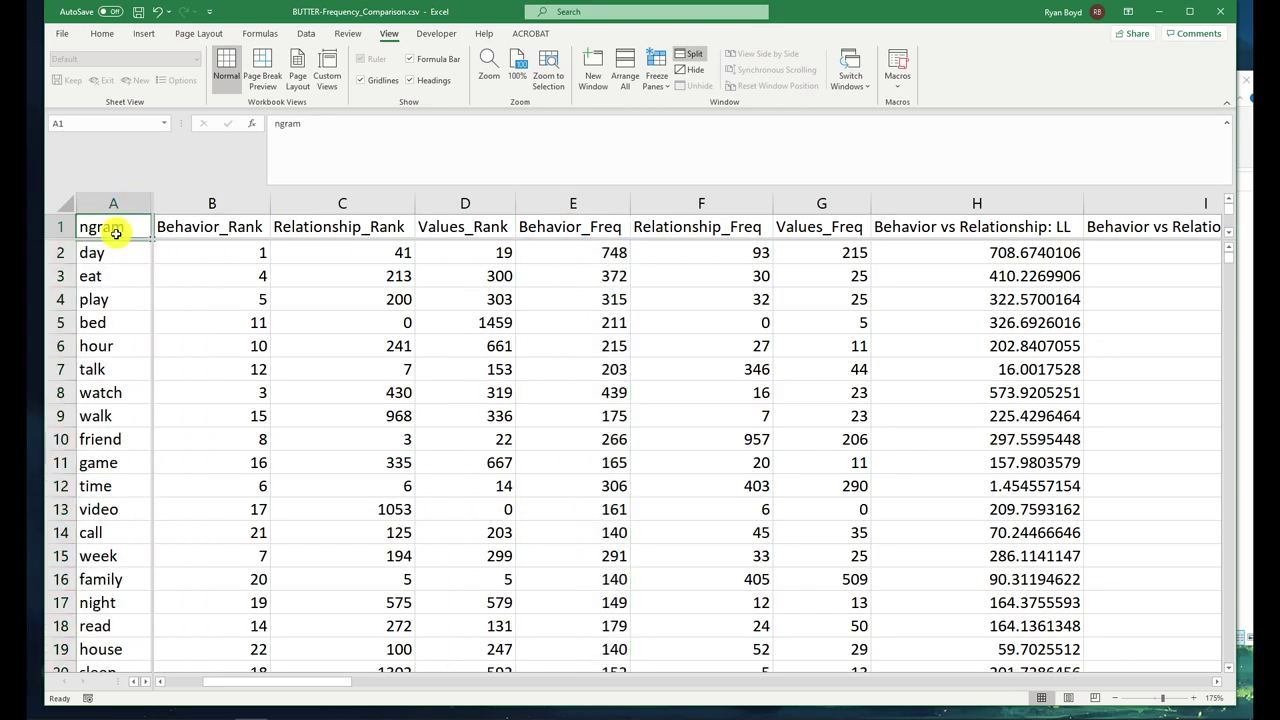
pyautogui.click(109, 252)
pyautogui.click(103, 275)
pyautogui.click(103, 298)
pyautogui.click(104, 323)
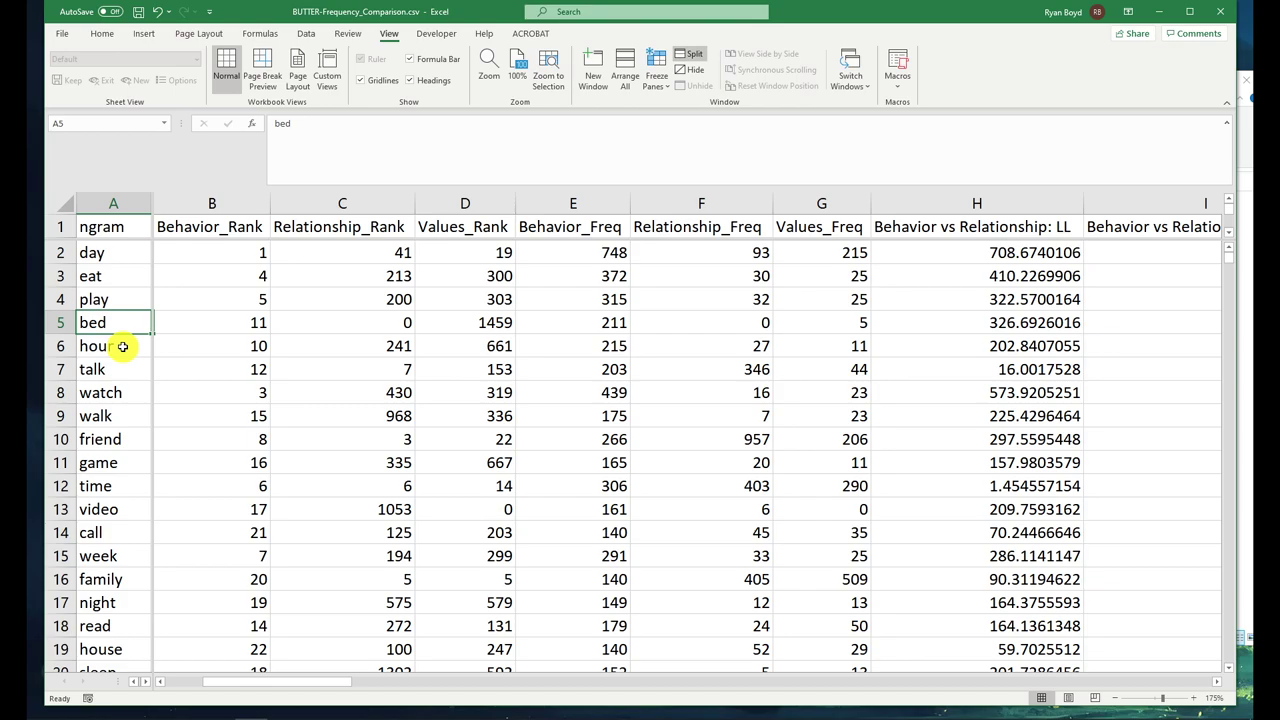
# - Examine the Behavior_Rank, Relationship_Rank and Values_Rank columns to see how each corpus ranks its n-grams
pyautogui.click(191, 227)
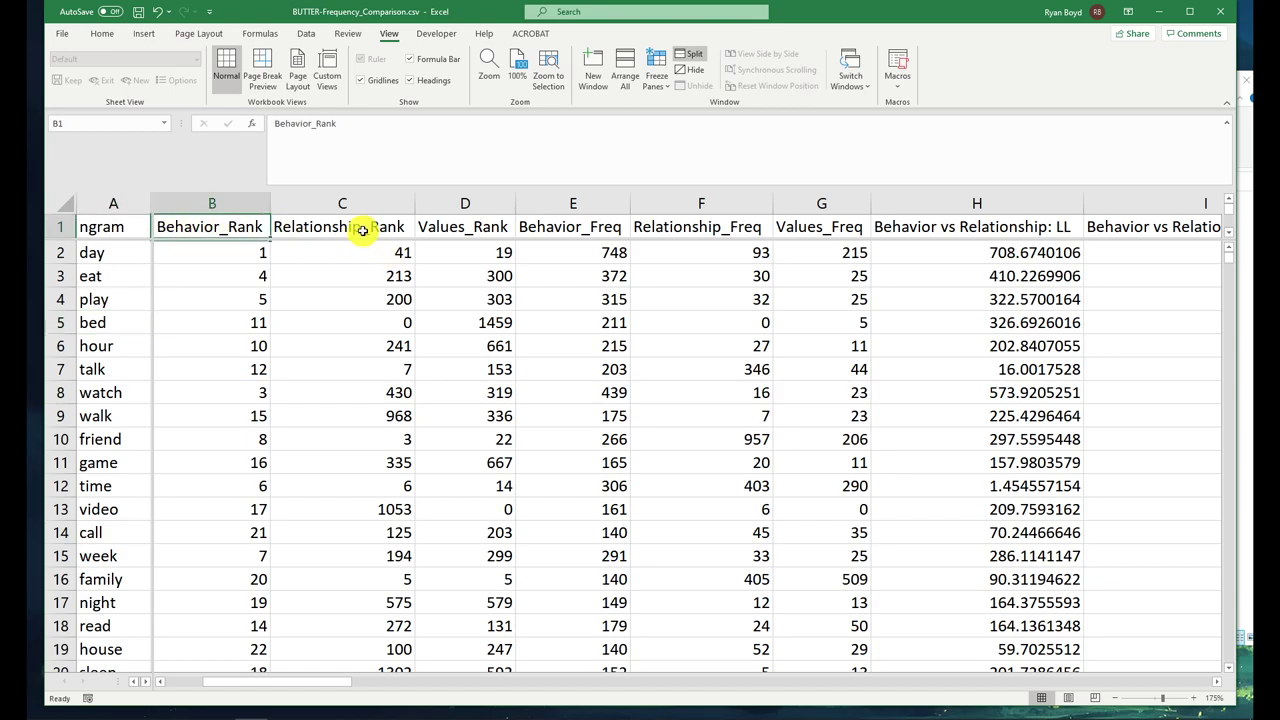
pyautogui.click(363, 229)
pyautogui.click(462, 223)
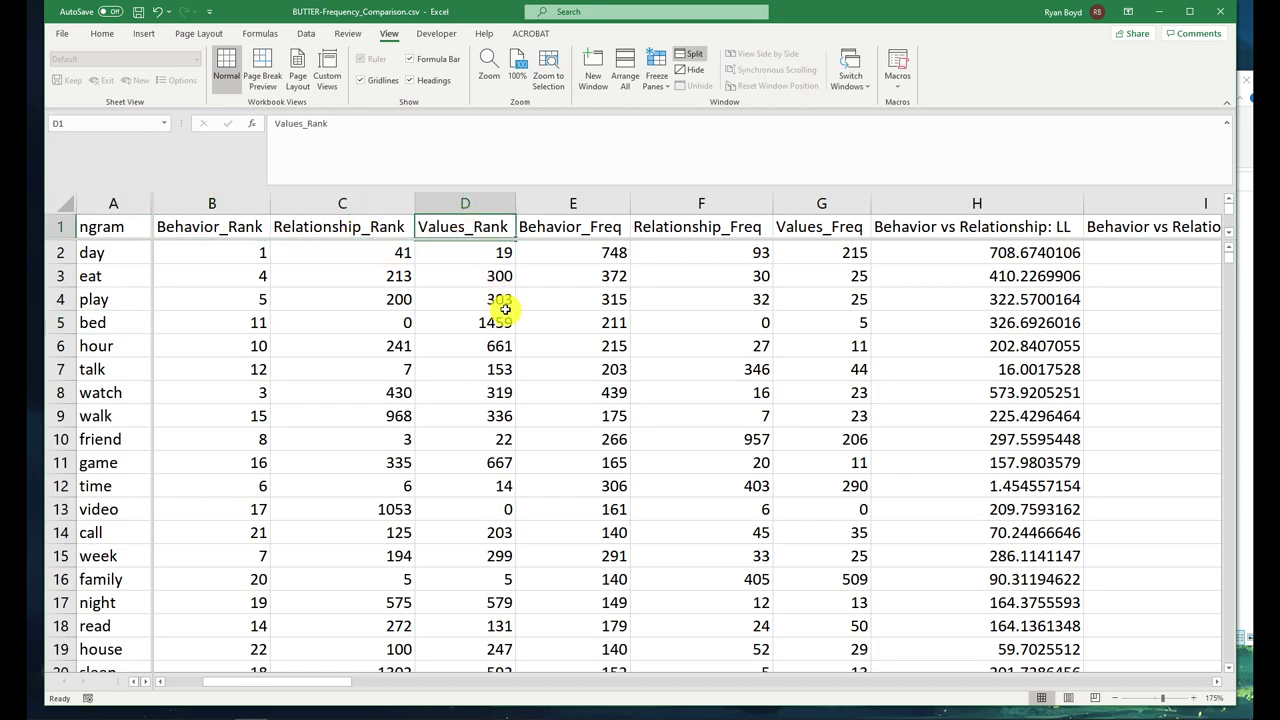
pyautogui.click(206, 226)
pyautogui.click(378, 228)
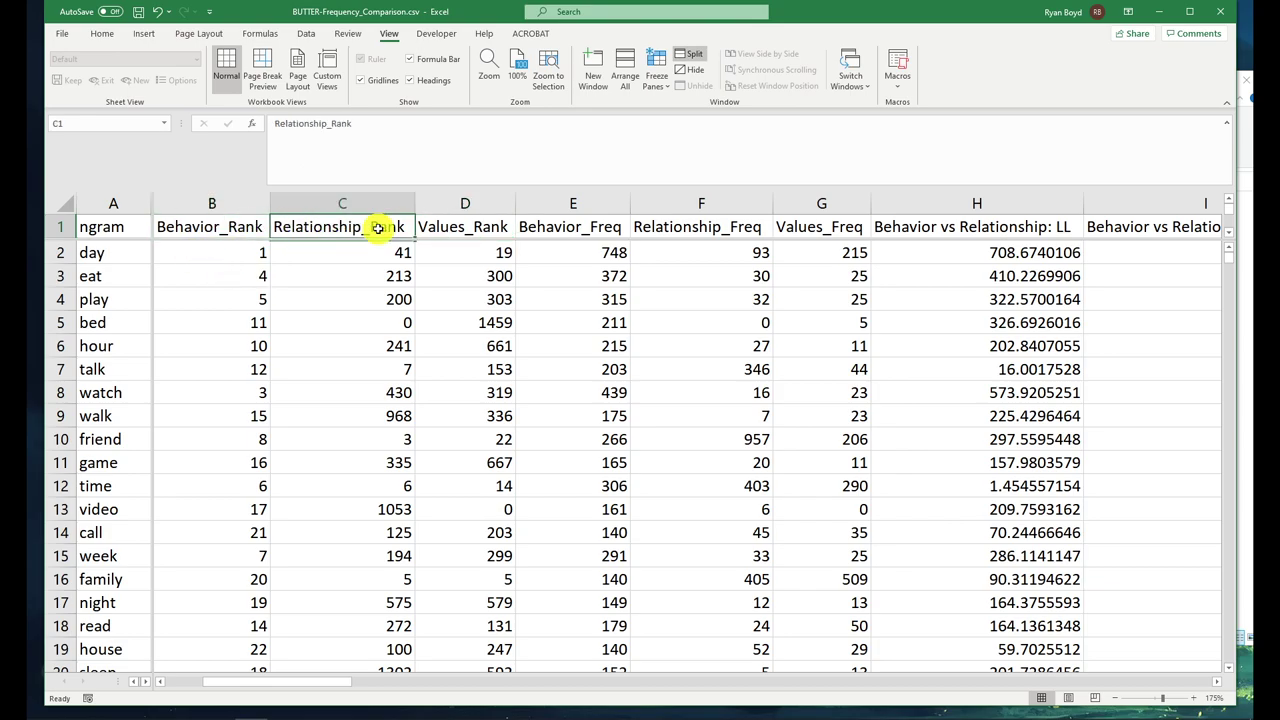
pyautogui.click(214, 224)
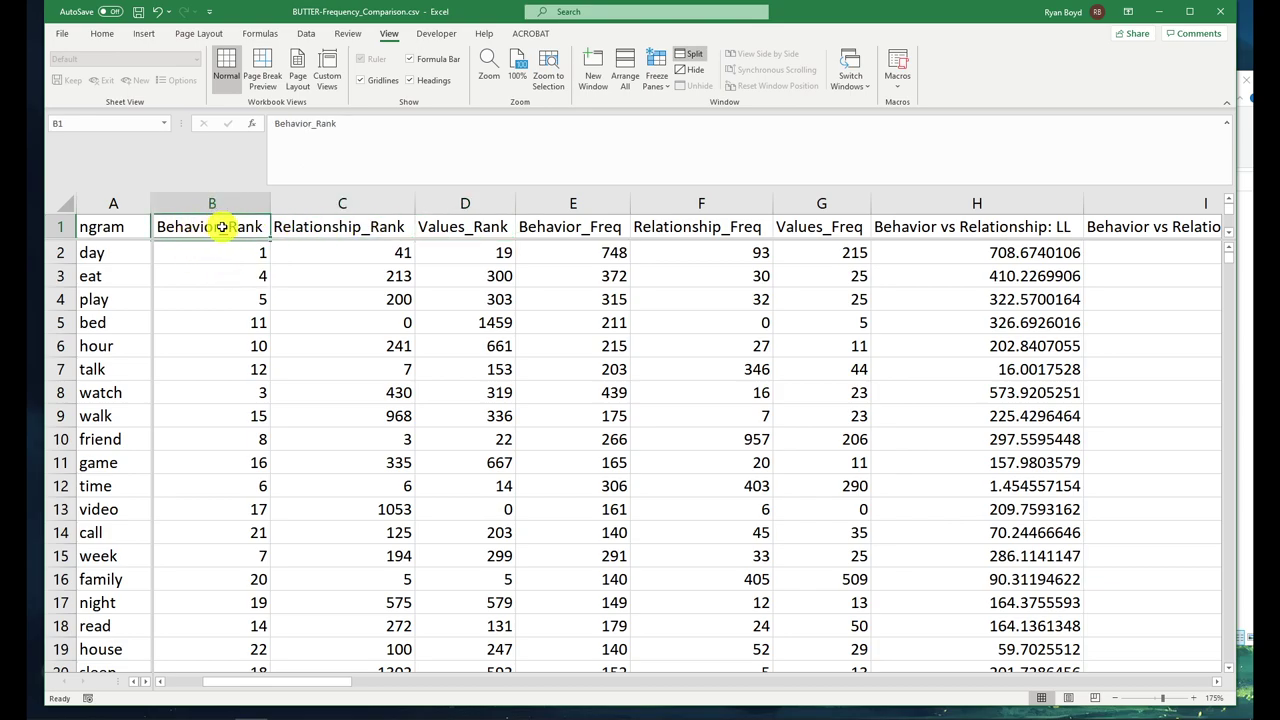
pyautogui.doubleClick(222, 226)
pyautogui.moveTo(222, 226); pyautogui.dragTo(158, 226)
pyautogui.press('Return')
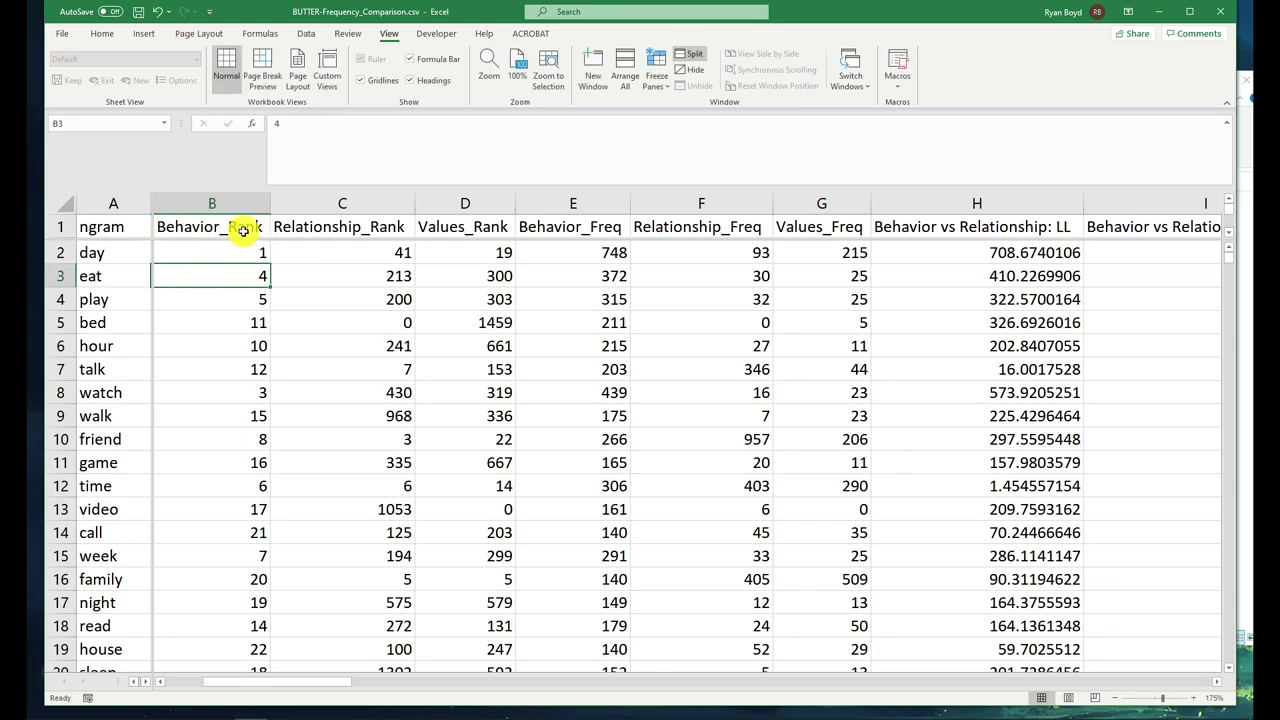
pyautogui.click(354, 220)
pyautogui.hotkey('ctrl', 'space')
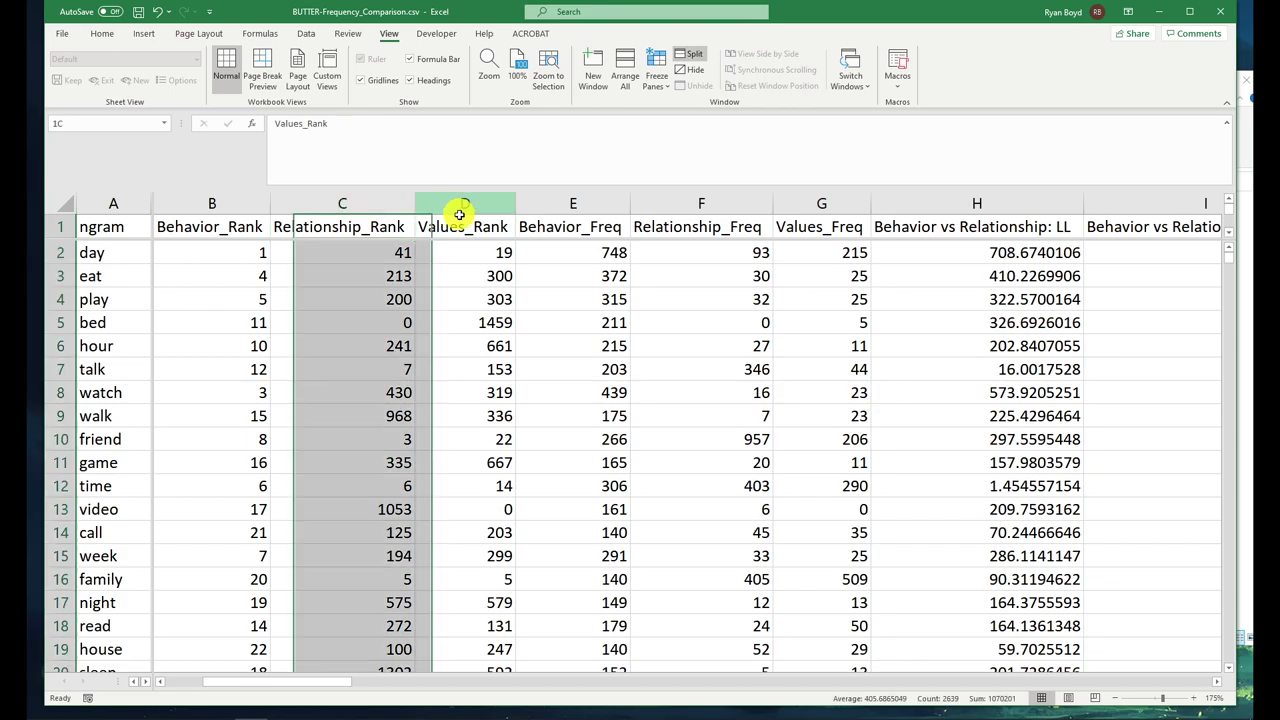
pyautogui.moveTo(457, 212); pyautogui.dragTo(366, 220)
pyautogui.click(366, 222)
pyautogui.click(249, 226)
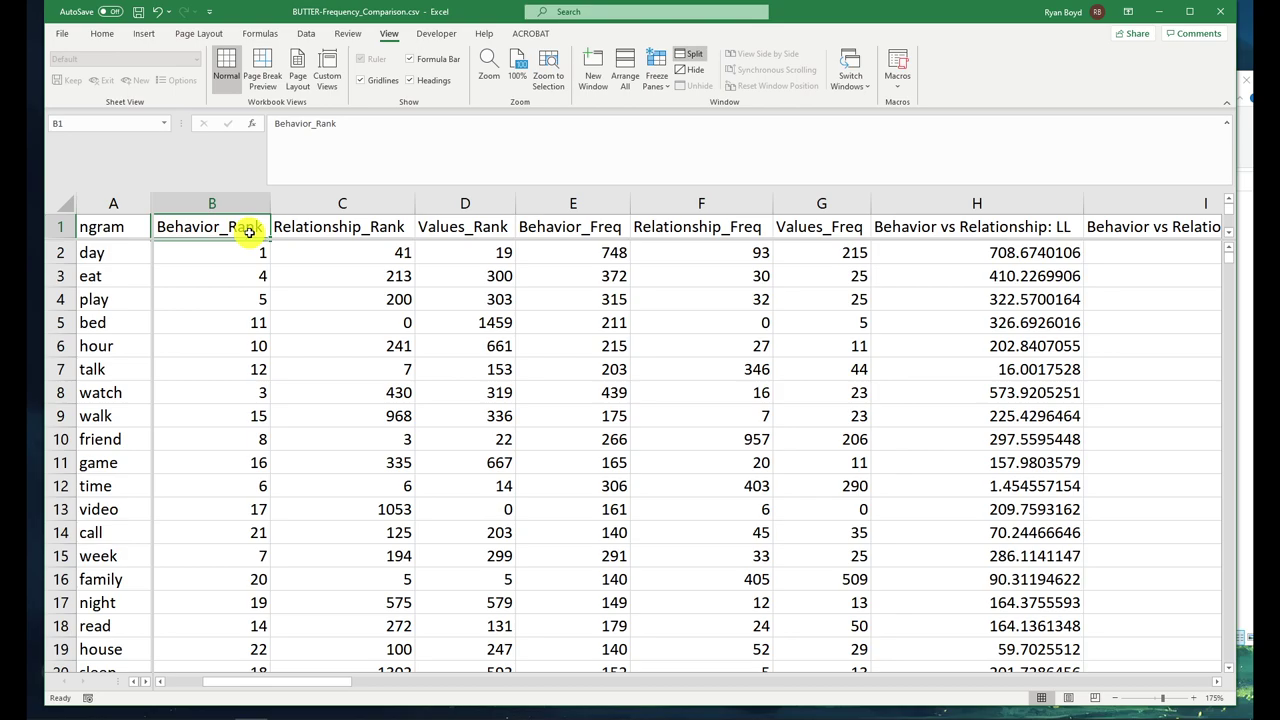
# - Compare the ranks of the n-grams day, eat and play across the Behavior, Relationship and Values corpora
pyautogui.click(117, 253)
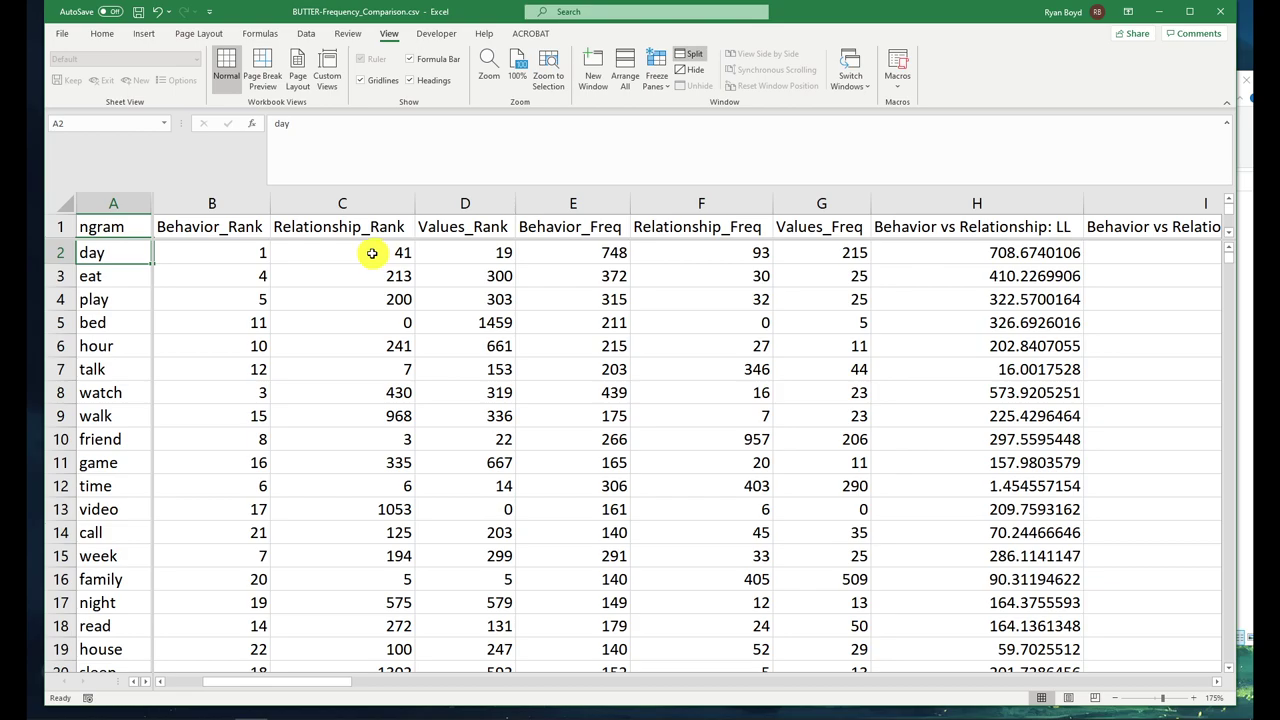
pyautogui.click(254, 251)
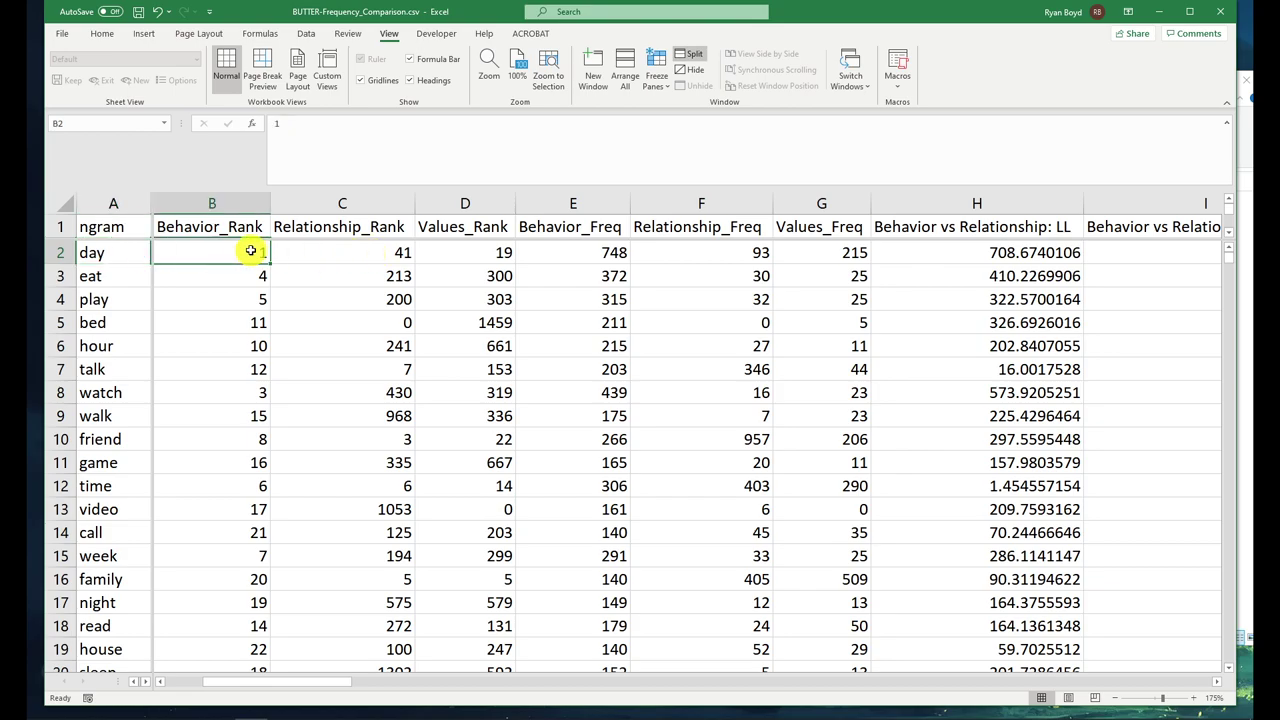
pyautogui.click(102, 277)
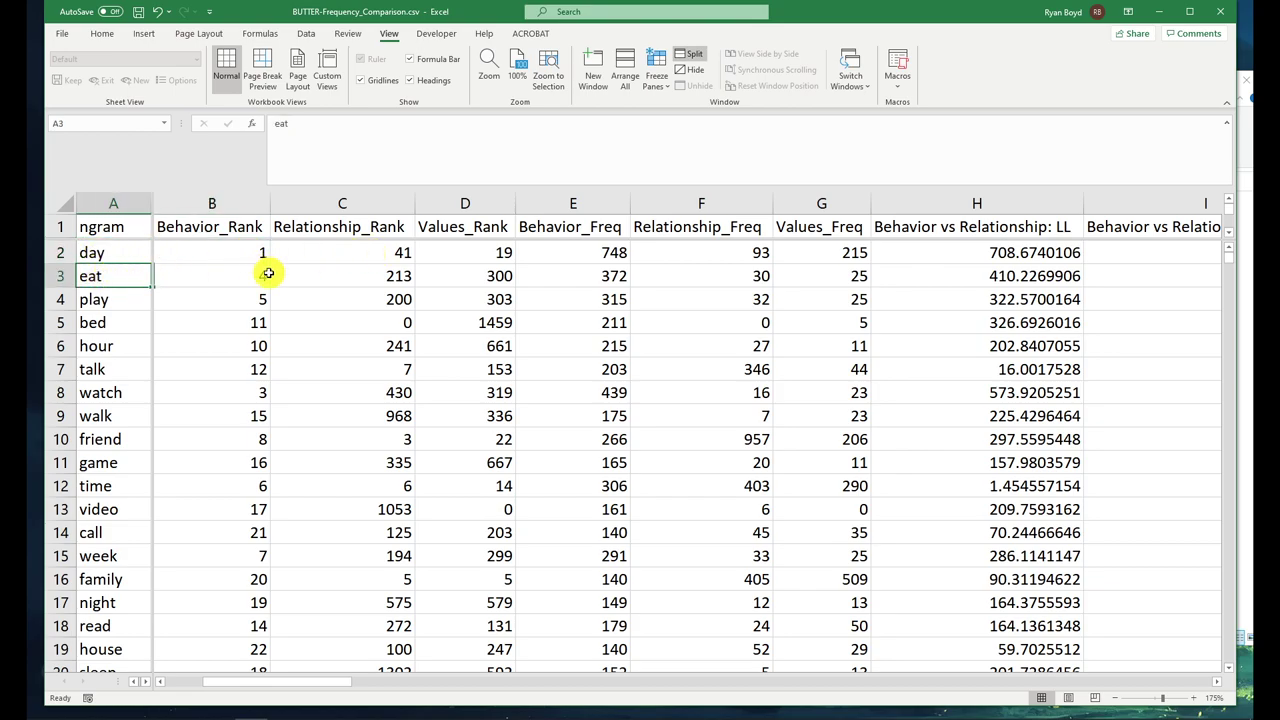
pyautogui.click(229, 274)
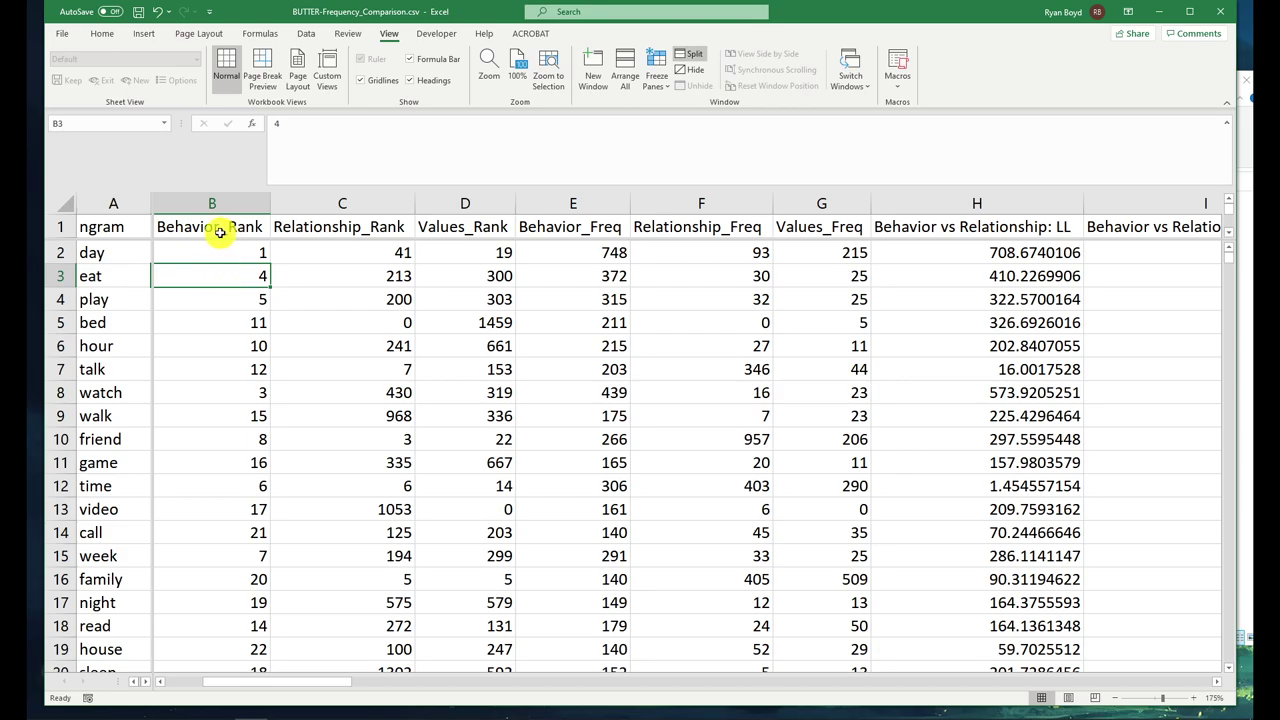
pyautogui.click(487, 277)
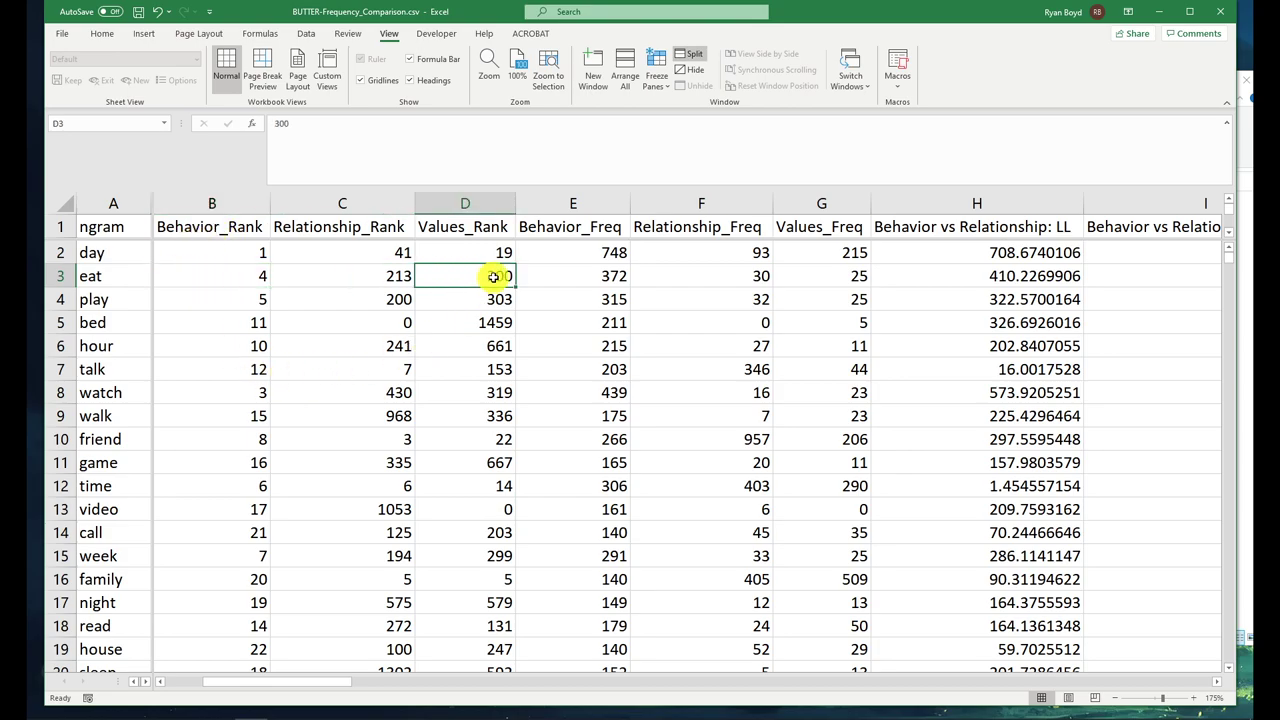
pyautogui.click(449, 228)
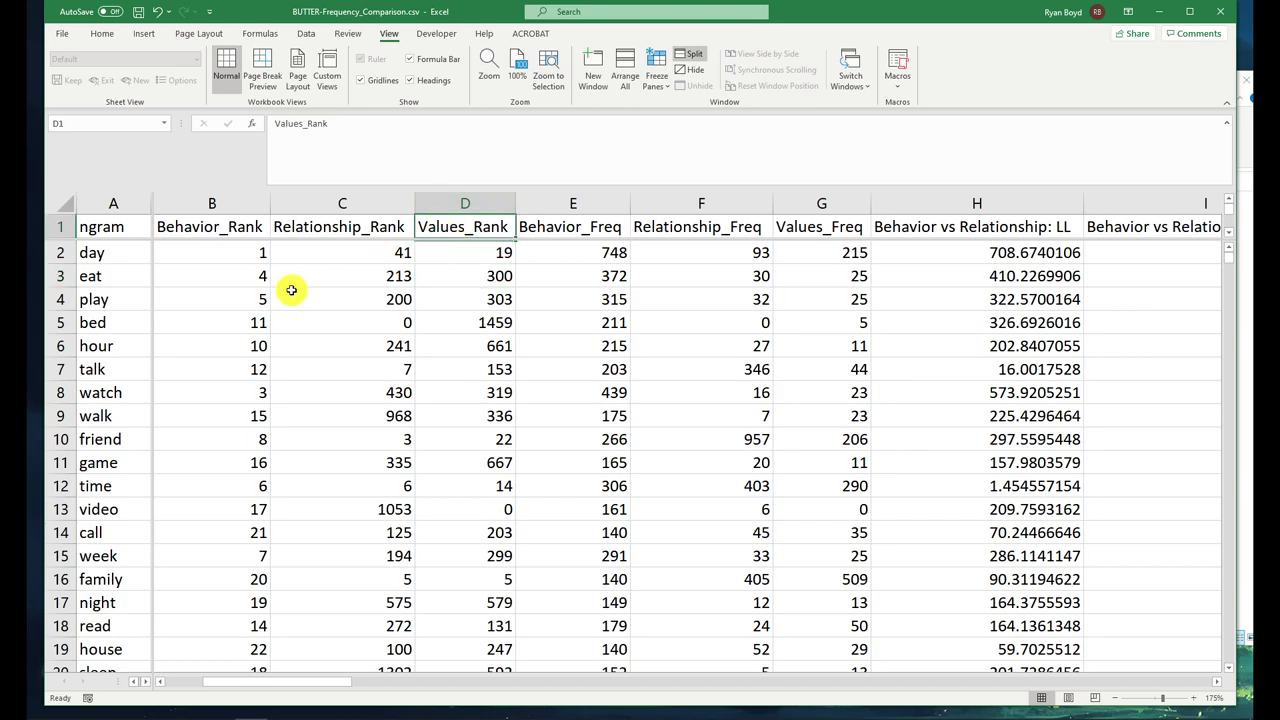
pyautogui.click(241, 293)
pyautogui.click(100, 294)
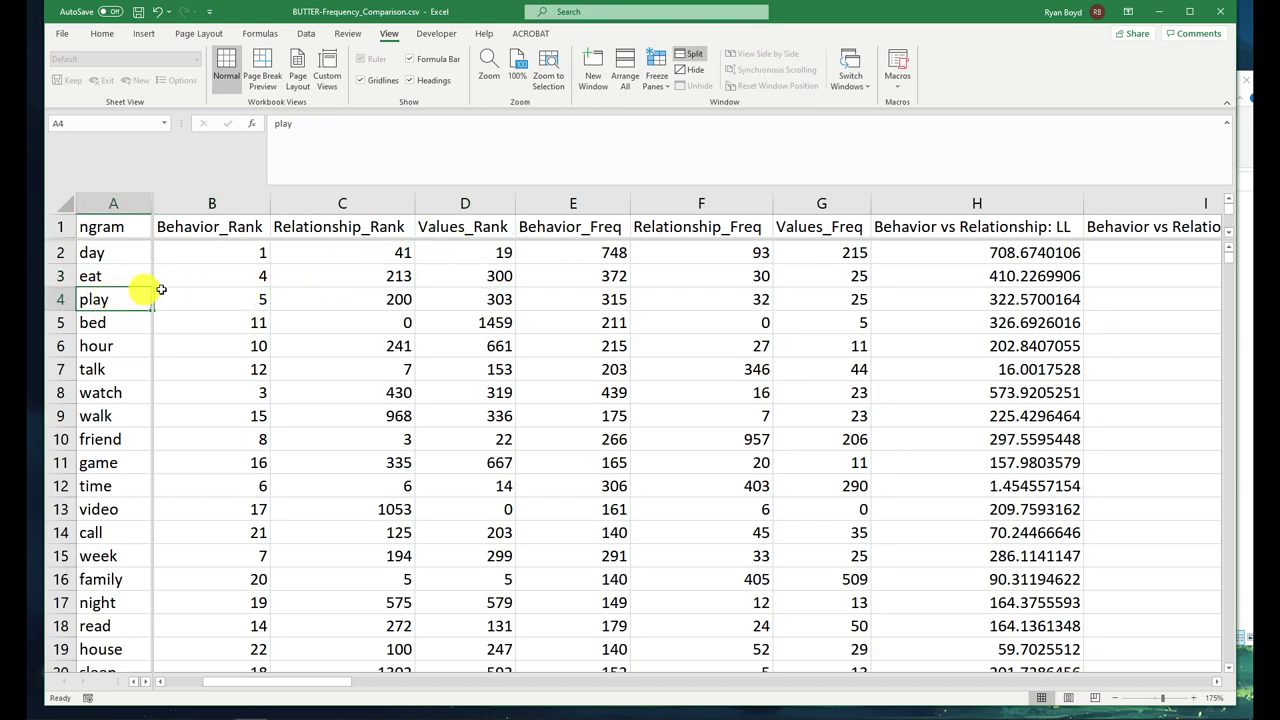
pyautogui.click(248, 299)
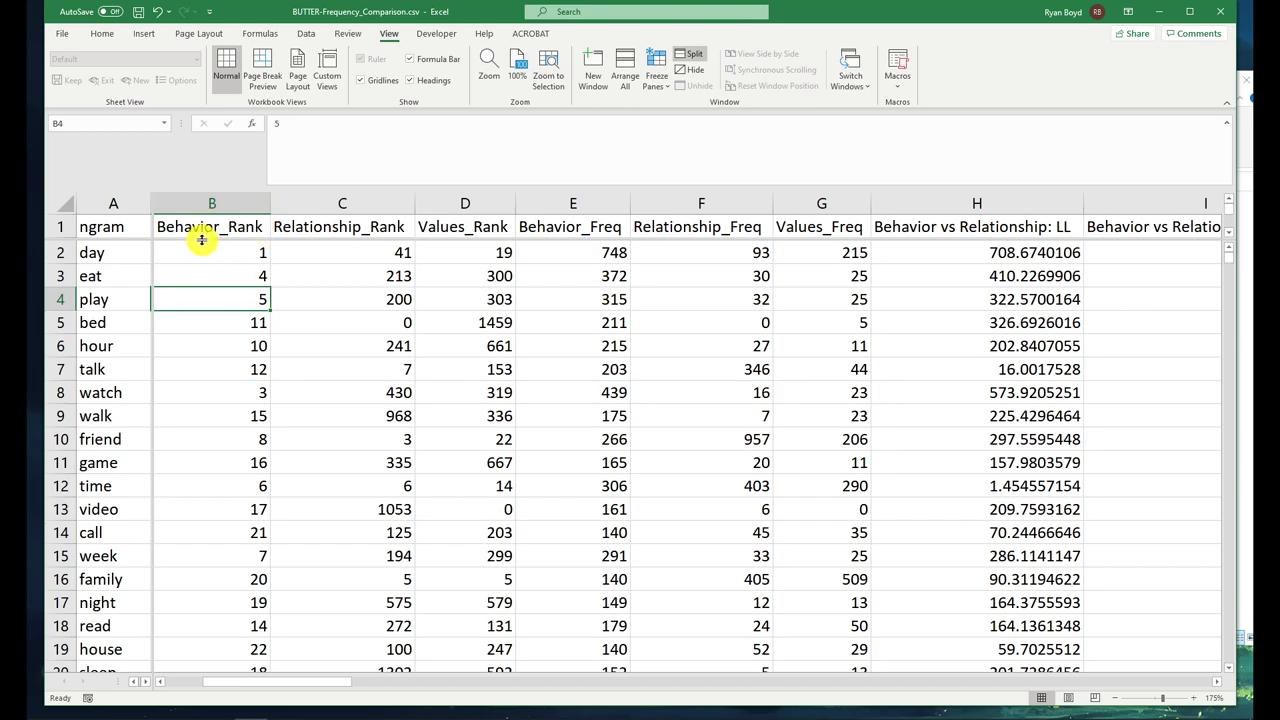
# - Check the Relationship and Values ranks of play, and inspect bed's Relationship rank and video's Values rank
pyautogui.click(390, 300)
pyautogui.click(494, 299)
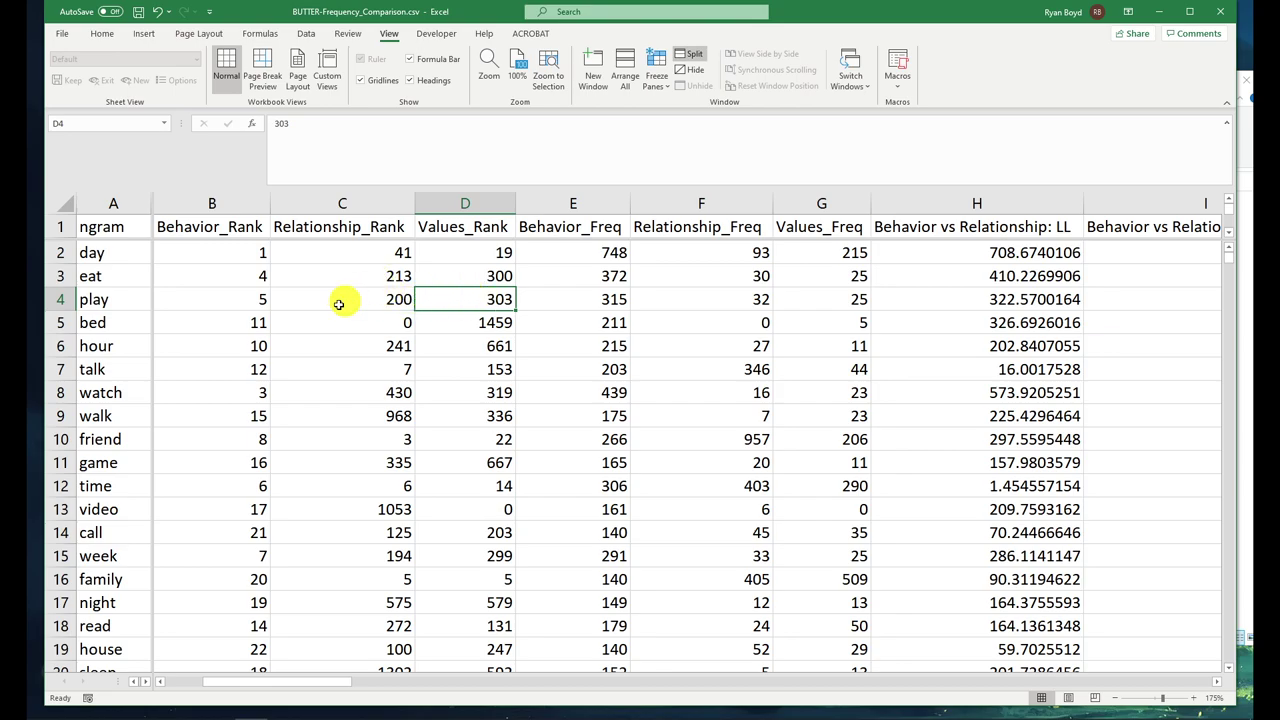
pyautogui.click(237, 337)
pyautogui.click(385, 326)
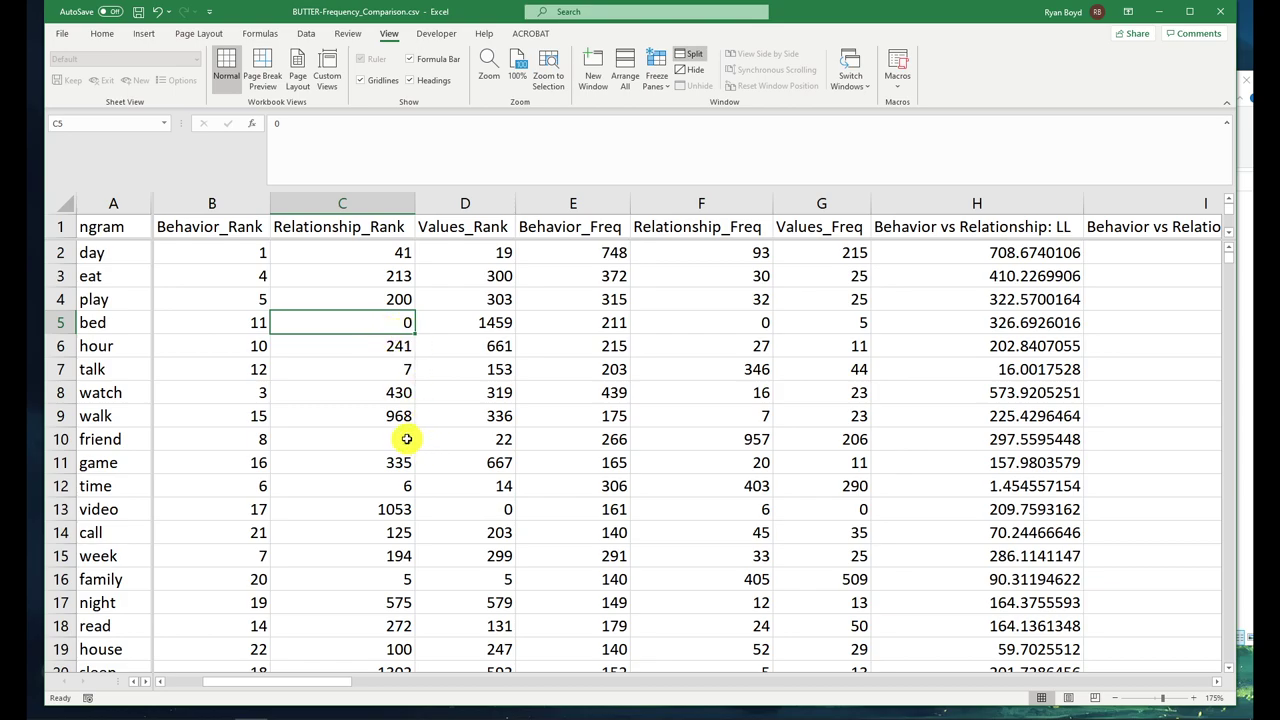
pyautogui.click(480, 513)
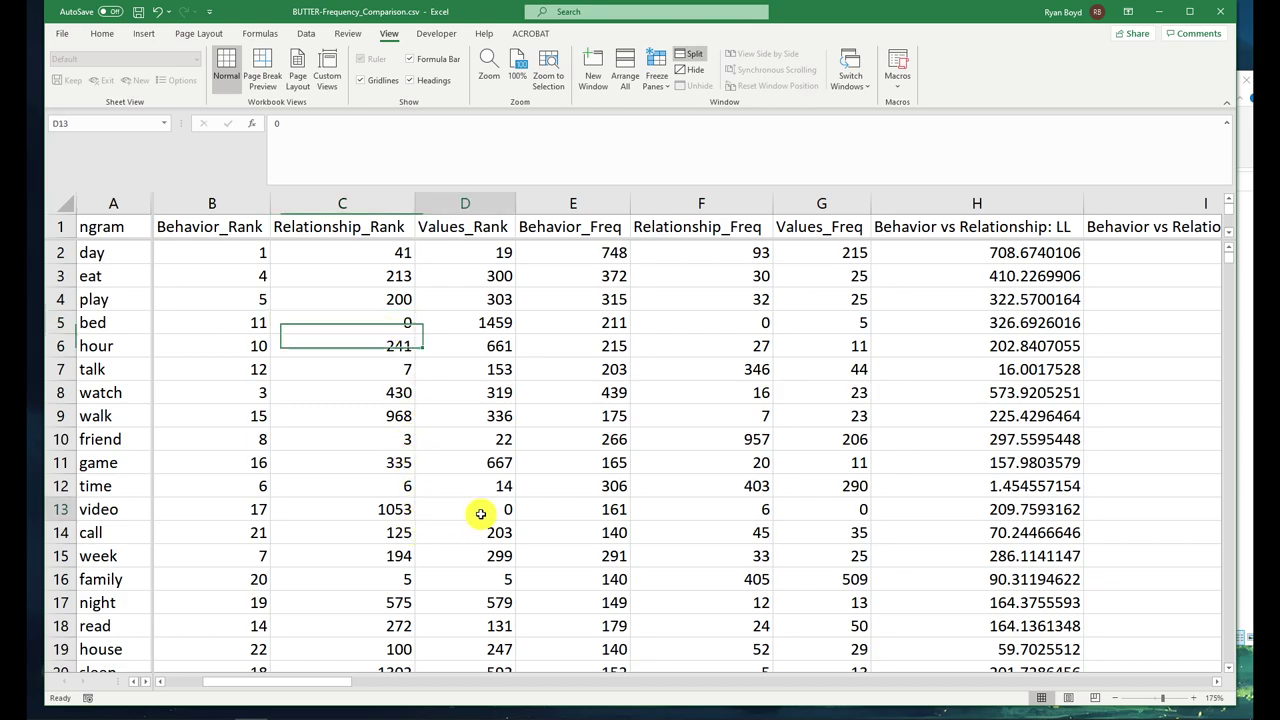
pyautogui.click(385, 326)
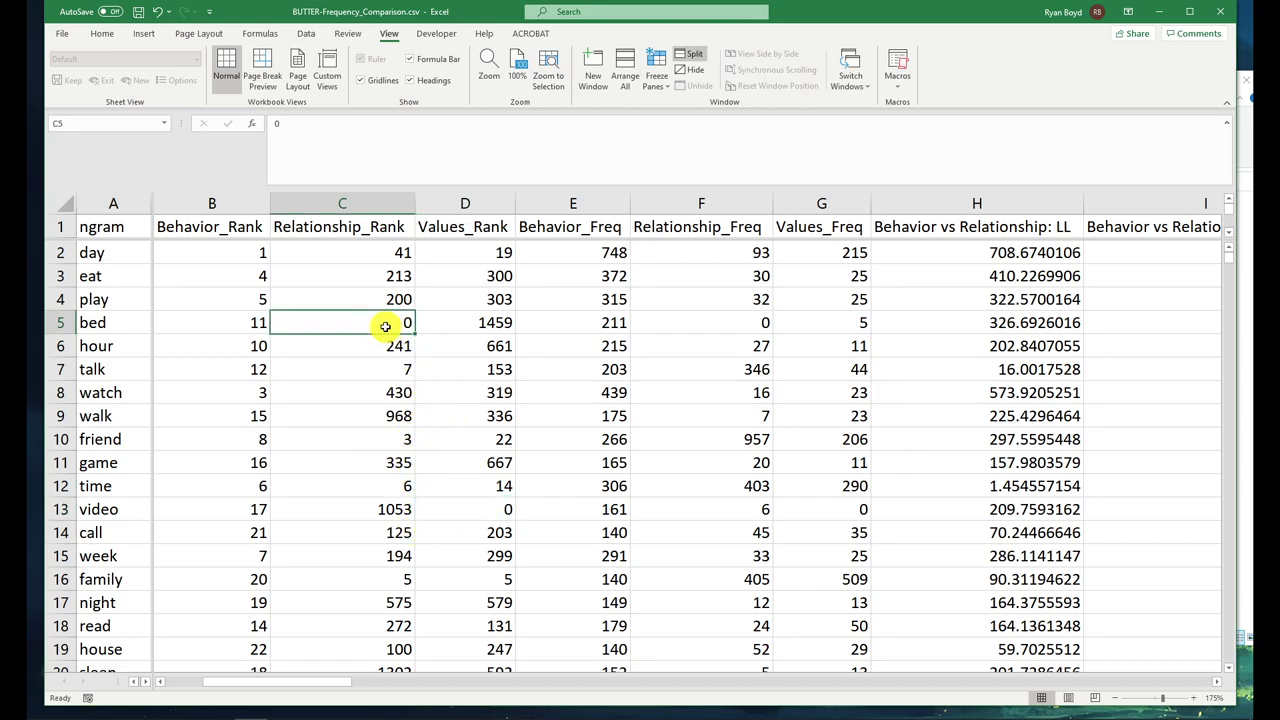
# - Compare the rank and frequency of the n-gram bed in the Relationship and Values corpora
pyautogui.click(743, 321)
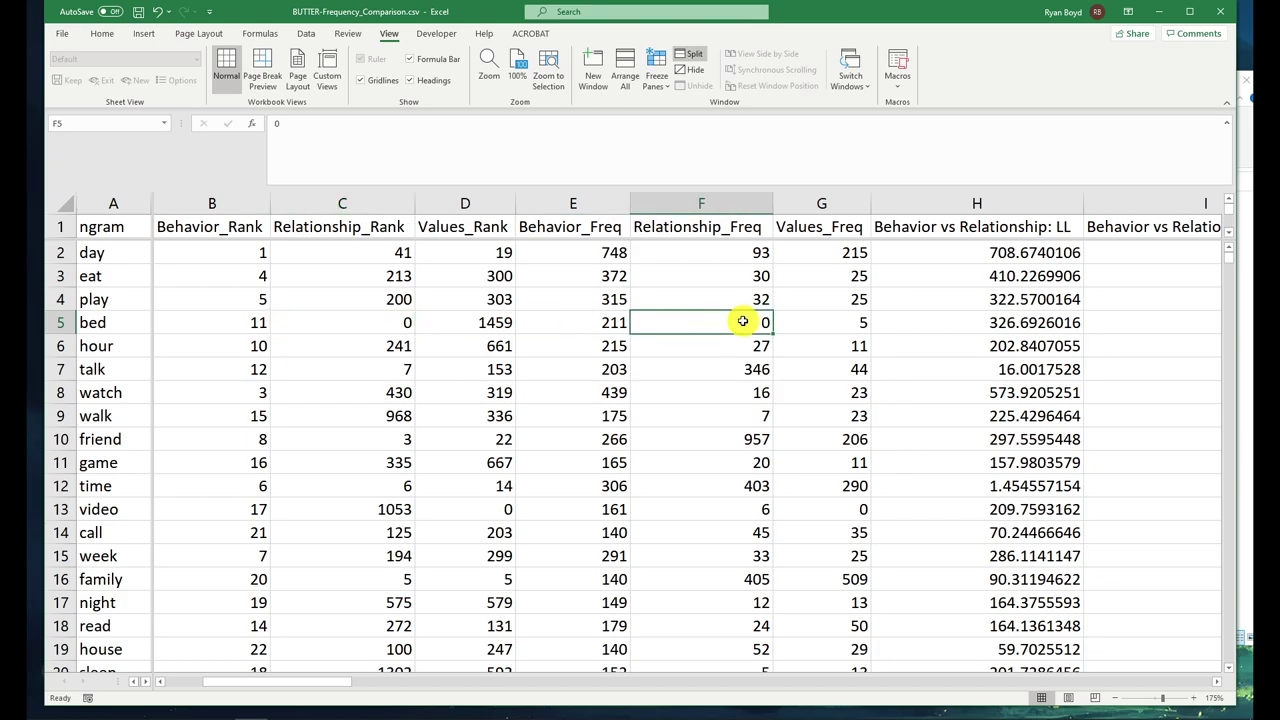
pyautogui.keyDown('ctrl'); pyautogui.click(380, 325); pyautogui.keyUp('ctrl')
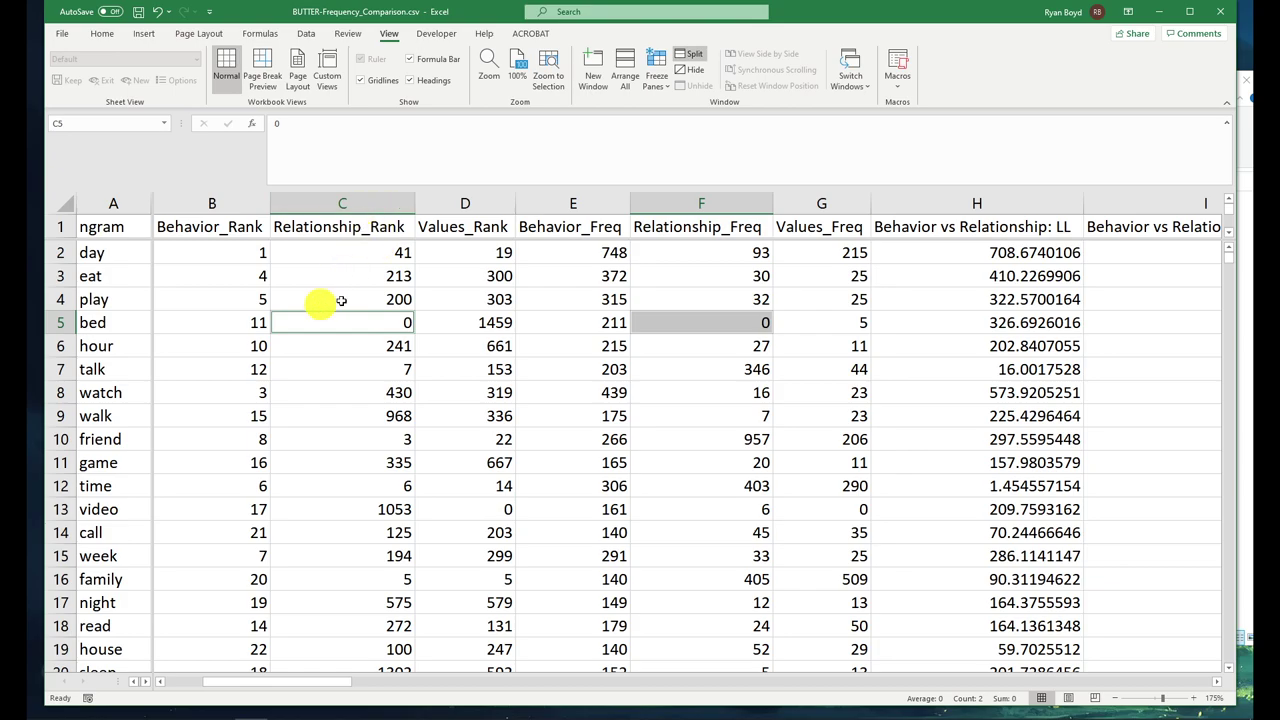
pyautogui.click(706, 322)
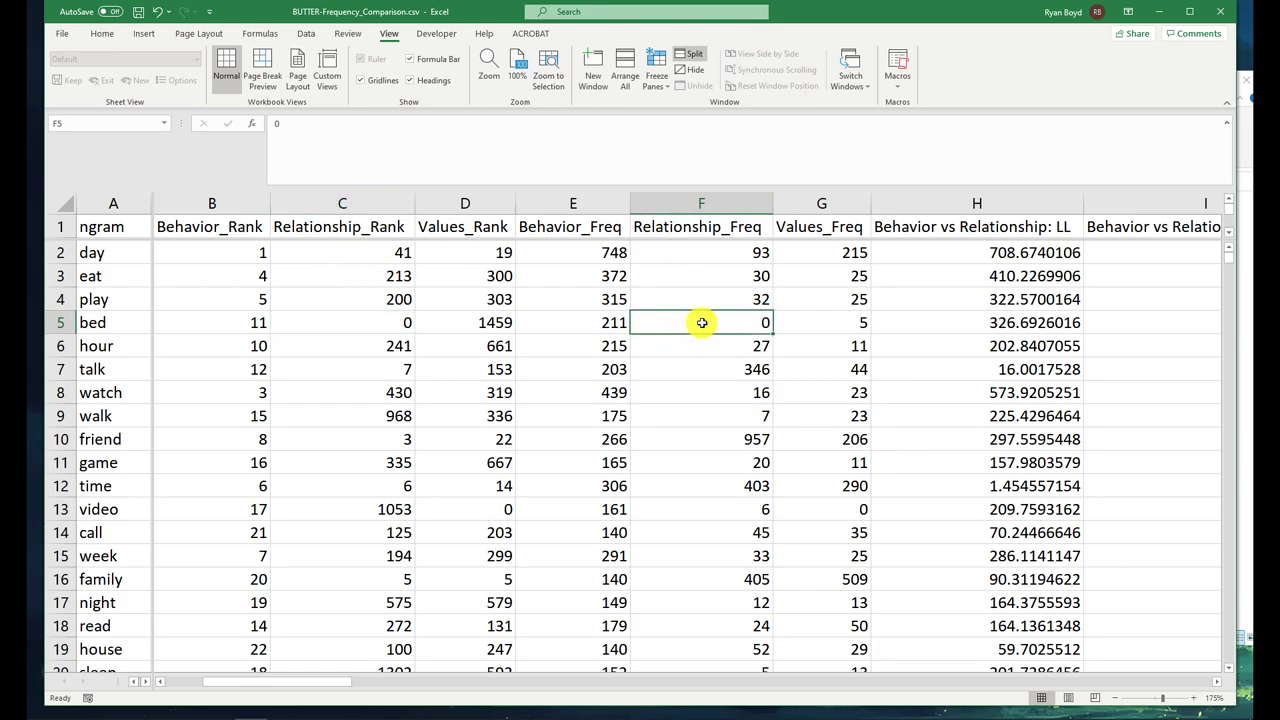
pyautogui.click(804, 319)
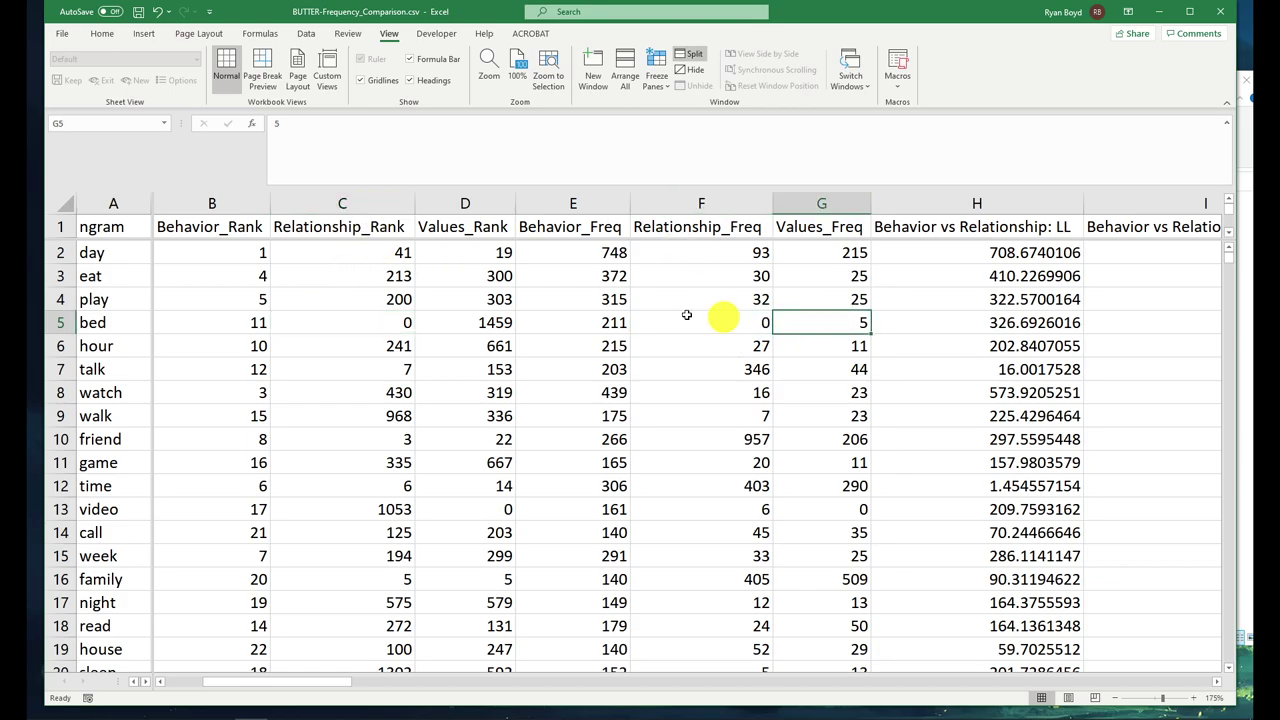
pyautogui.click(495, 319)
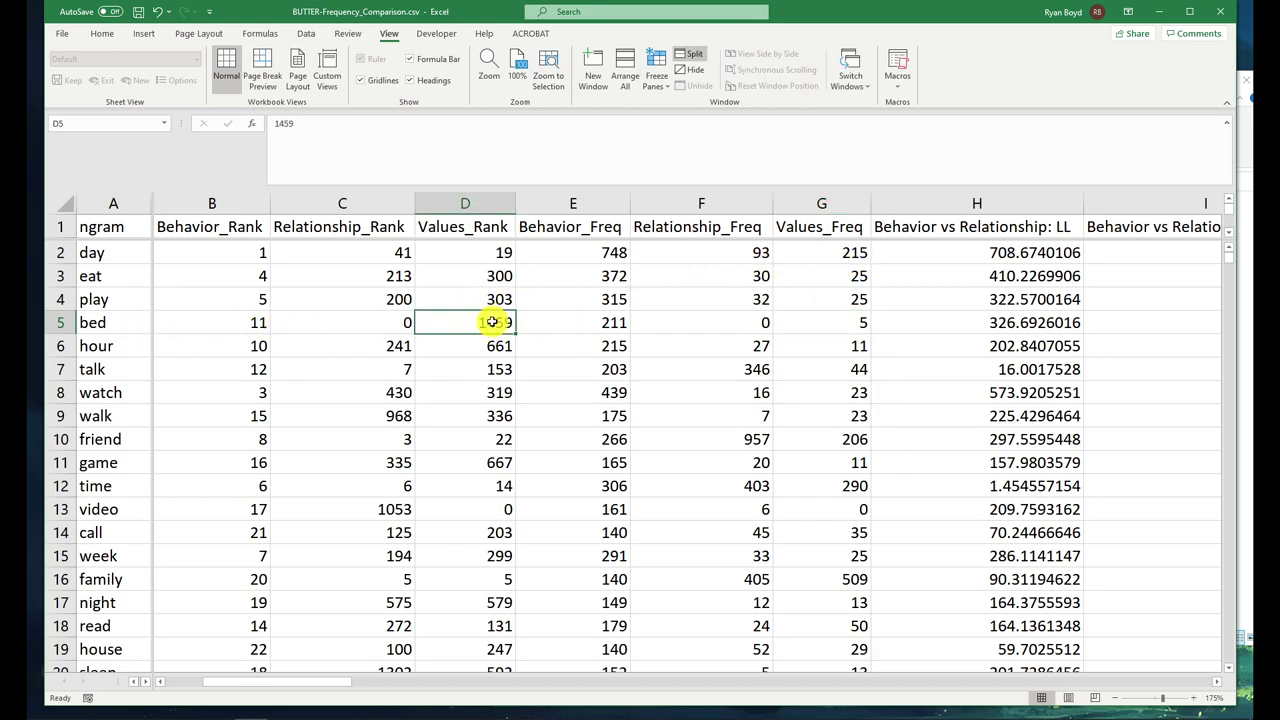
pyautogui.click(845, 322)
pyautogui.doubleClick(842, 322)
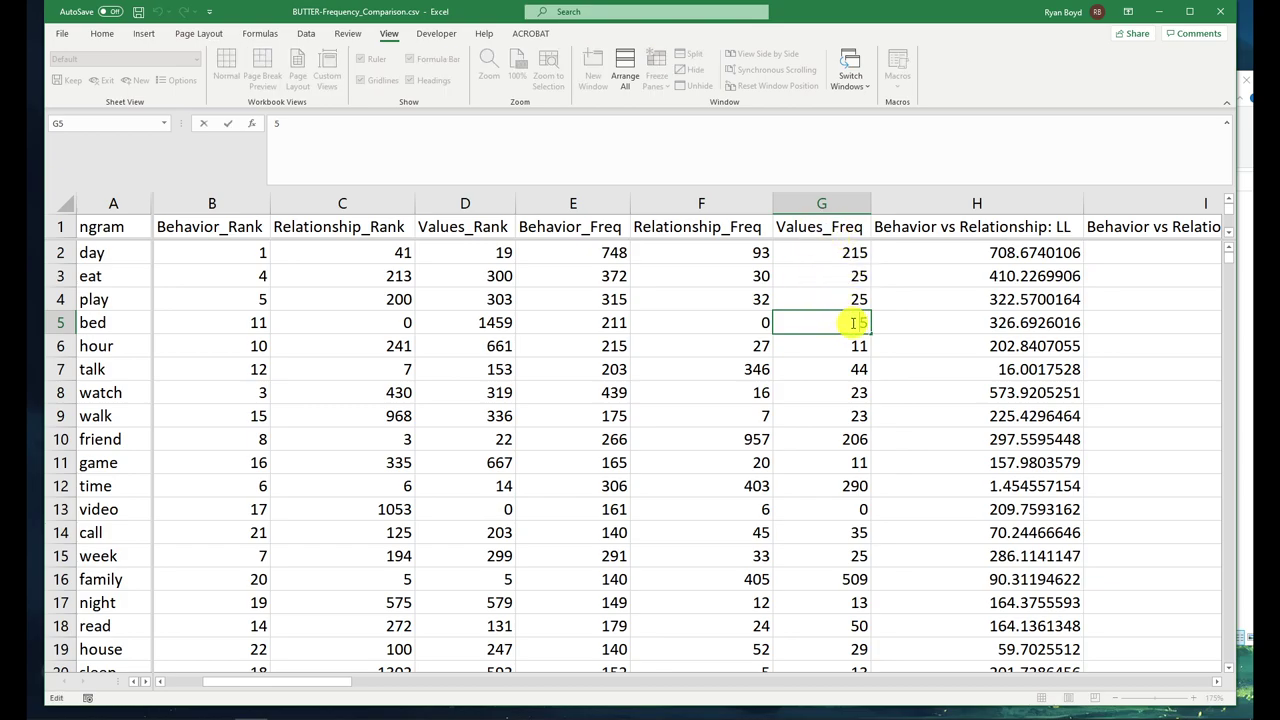
pyautogui.click(134, 322)
pyautogui.click(837, 327)
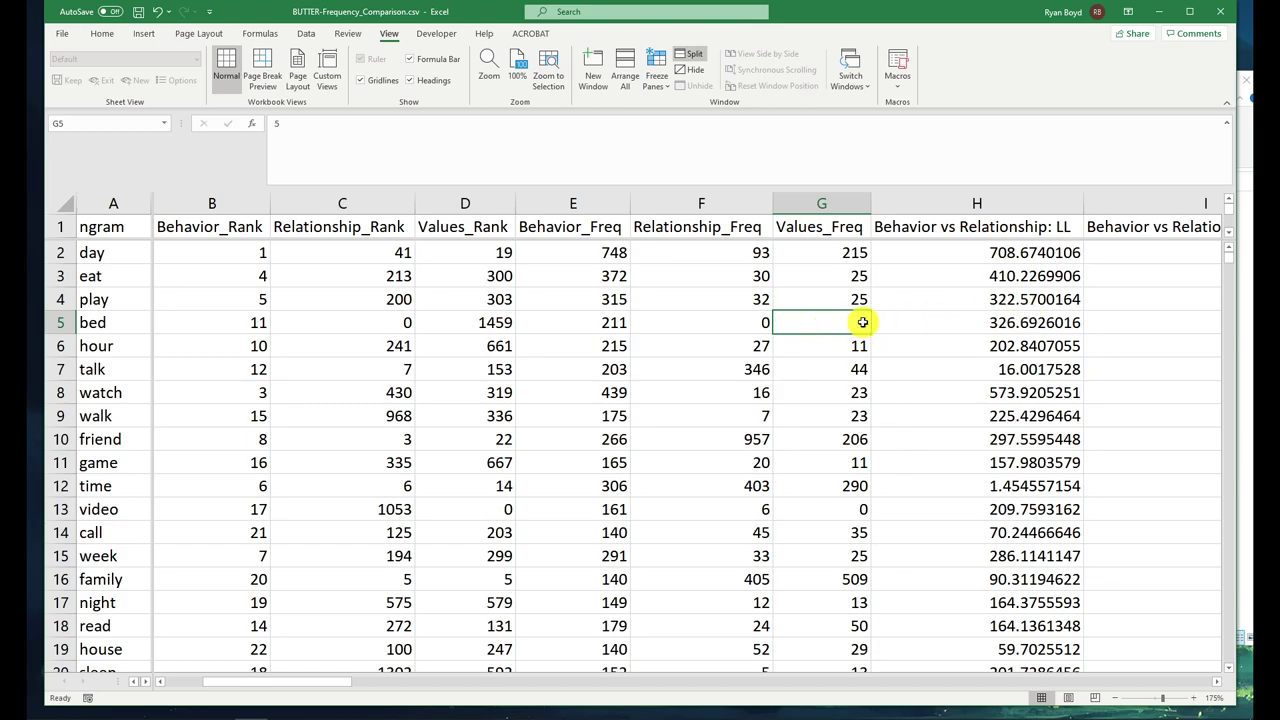
# - Review the rank and frequency headers from Behavior_Rank to Values_Freq, and inspect the Behavior vs Relationship: LL values for eat and watch
pyautogui.click(847, 300)
pyautogui.moveTo(826, 224); pyautogui.dragTo(358, 137)
pyautogui.moveTo(210, 216); pyautogui.dragTo(863, 217)
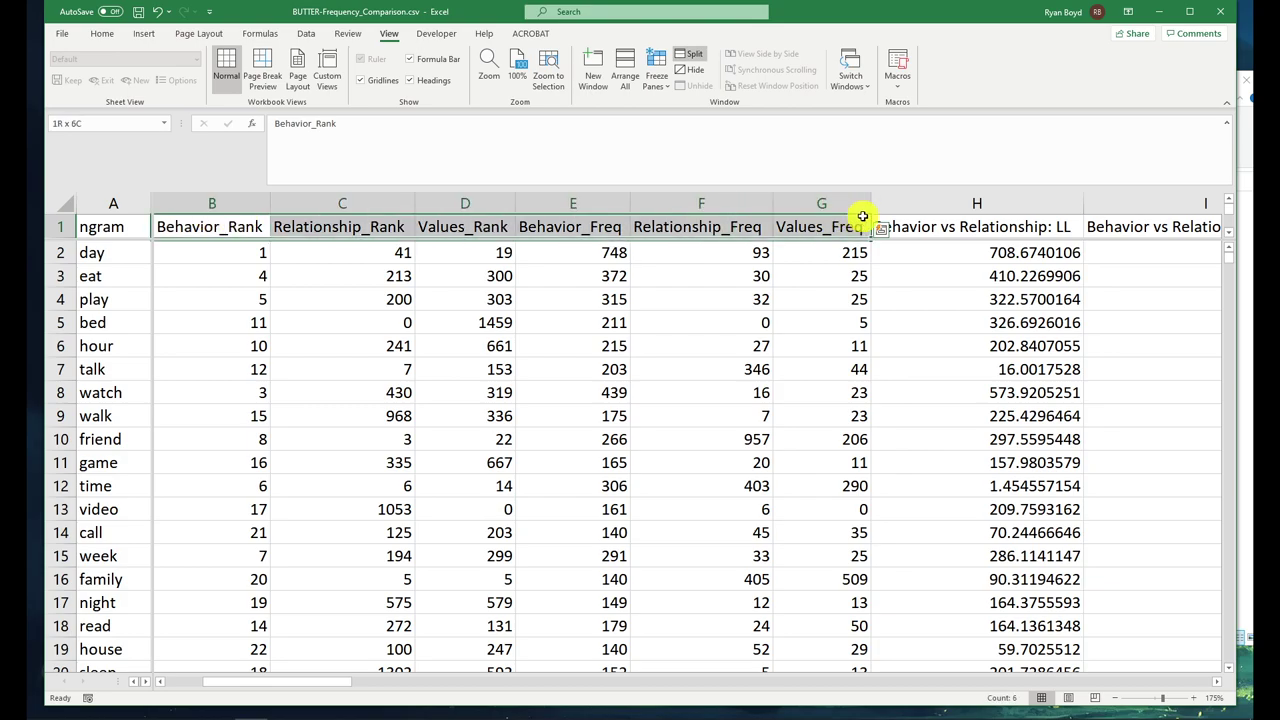
pyautogui.click(1012, 270)
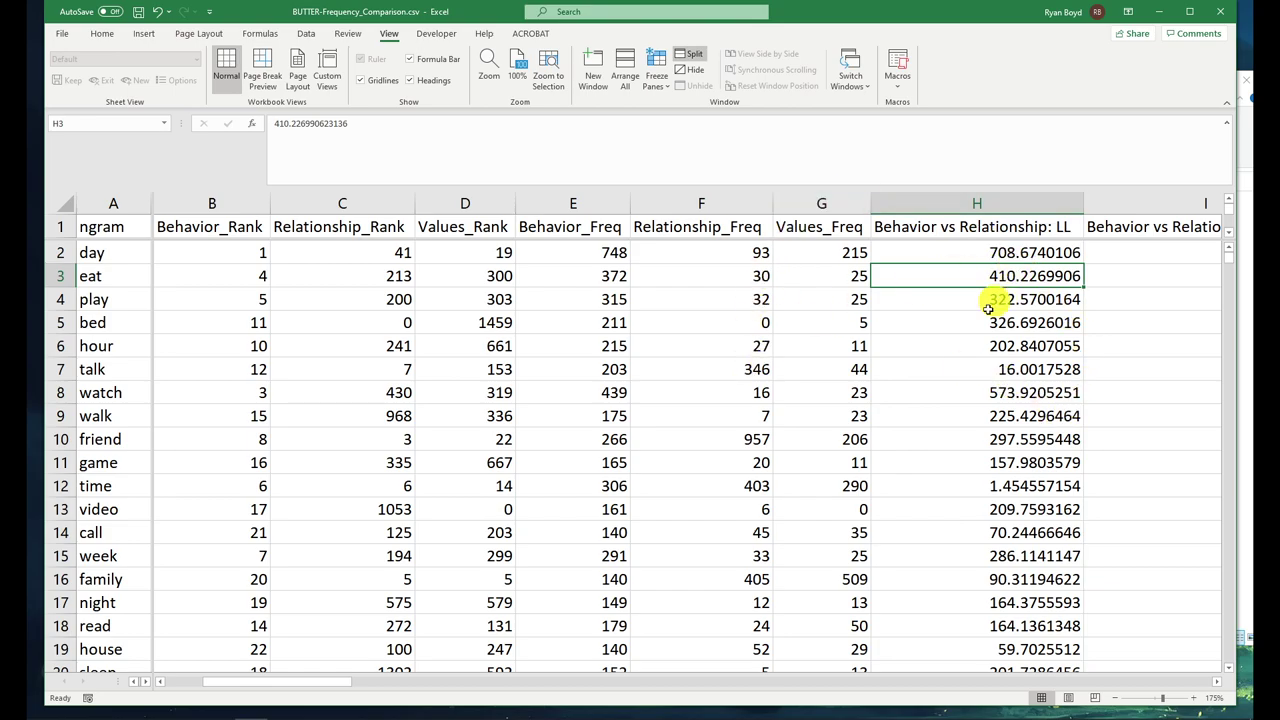
pyautogui.click(1019, 392)
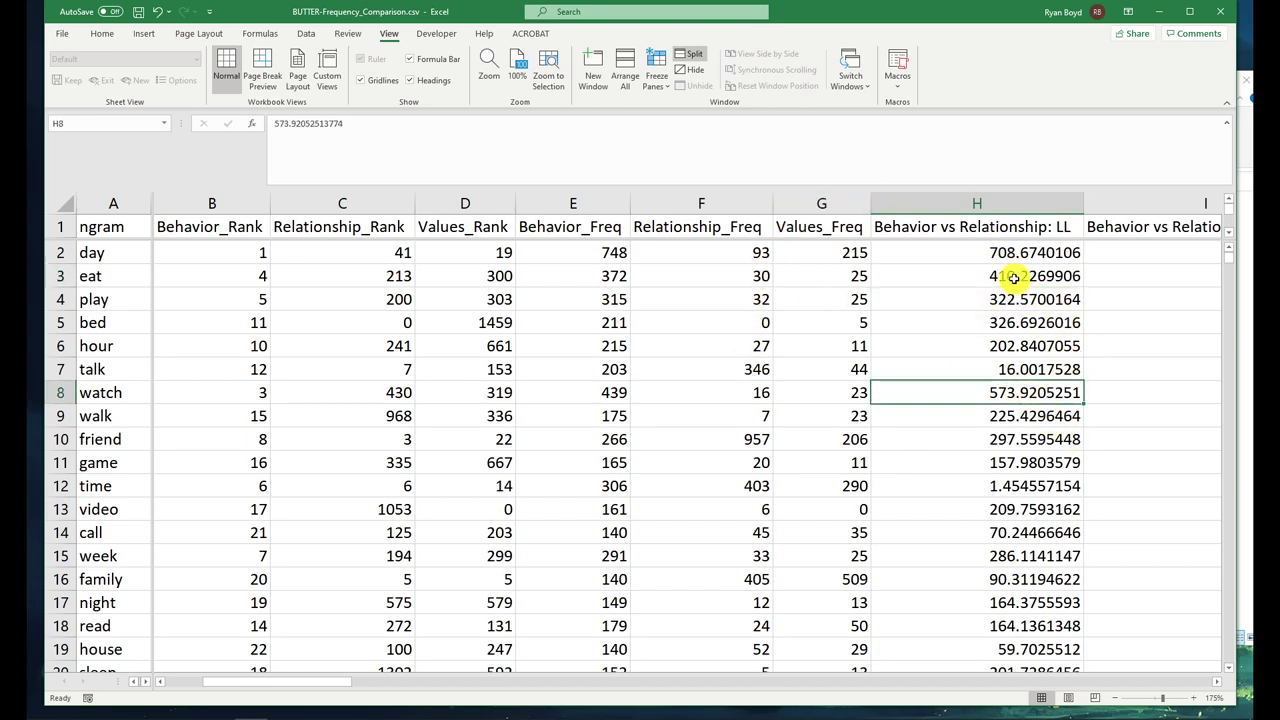
# - Examine the headers of the Behavior vs Relationship statistics: LL, %DIFF, BIC, ELL, RRisk, LogRatio and OddsRatio
pyautogui.click(998, 228)
pyautogui.press('Right')
pyautogui.press('Right')
pyautogui.press('Right')
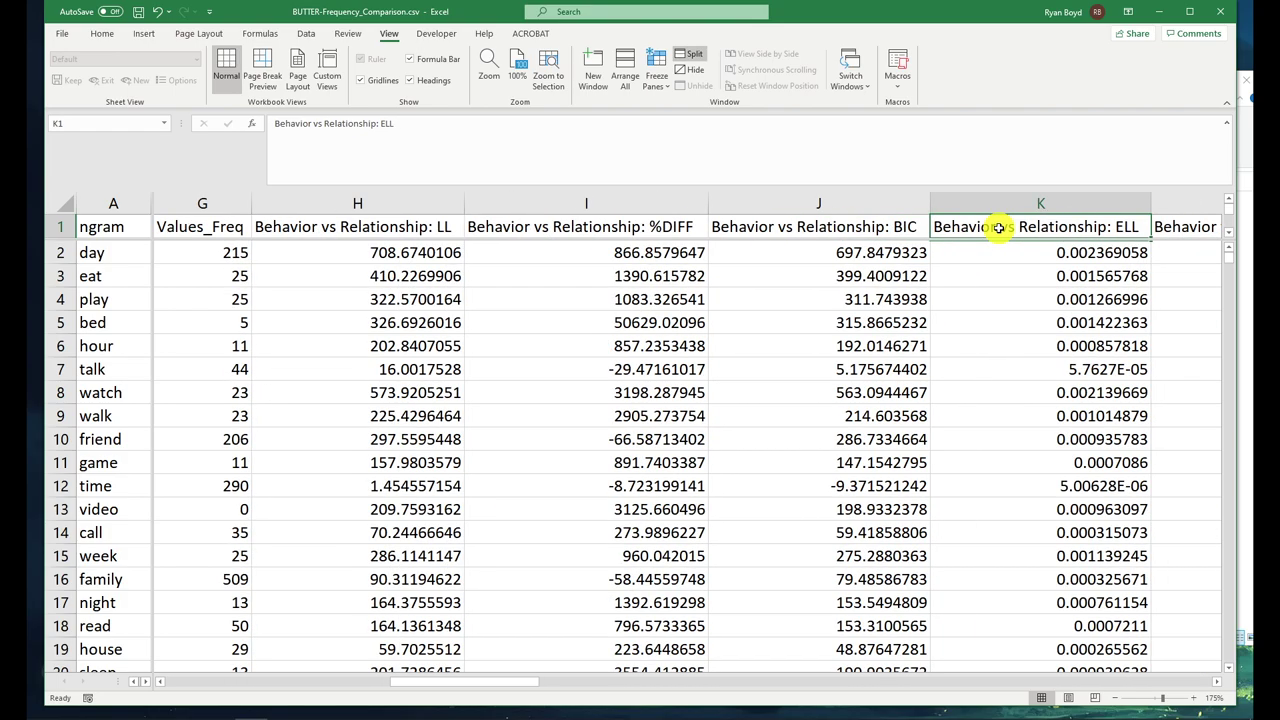
pyautogui.click(298, 227)
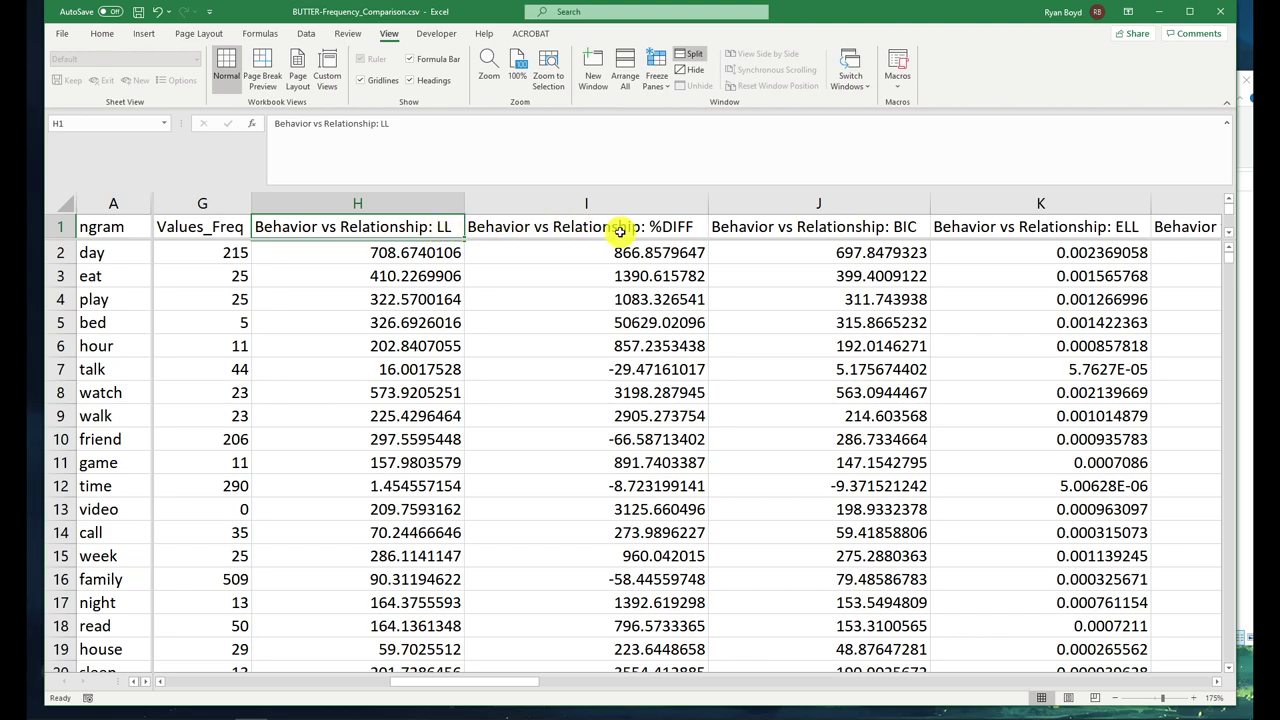
pyautogui.click(672, 229)
pyautogui.click(845, 236)
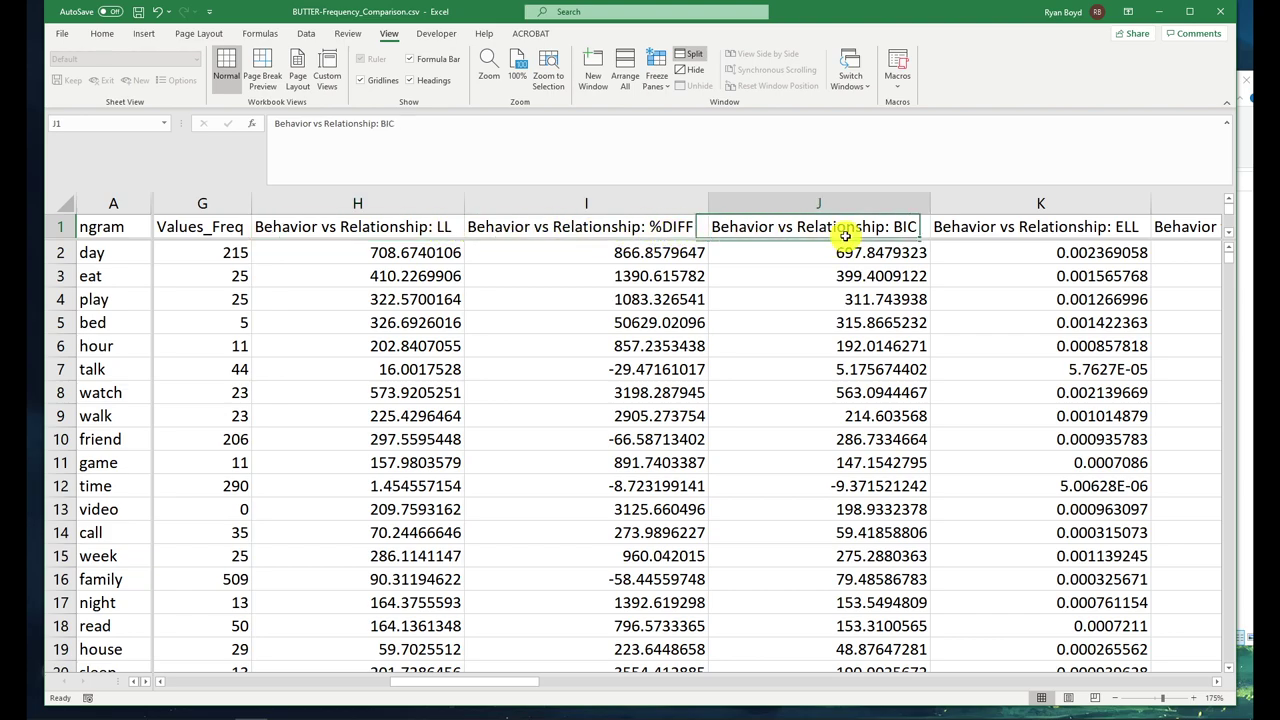
pyautogui.click(1127, 231)
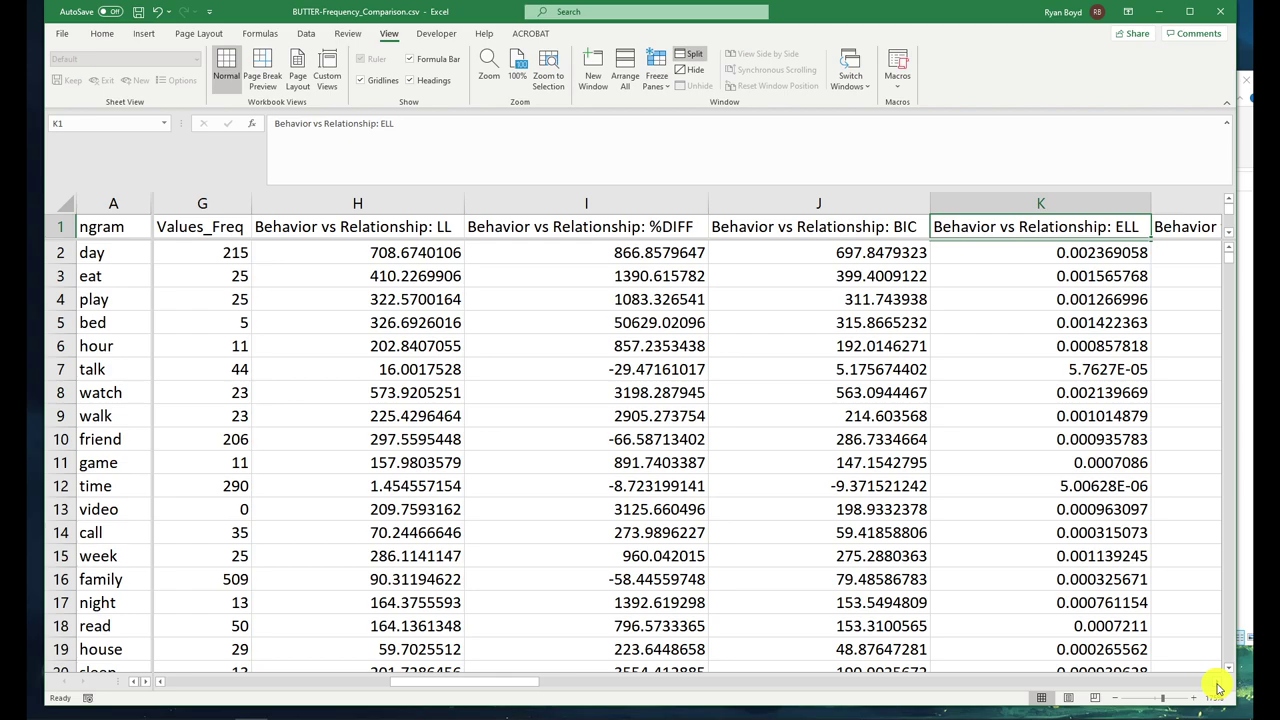
pyautogui.hscroll(3, 1218, 688)
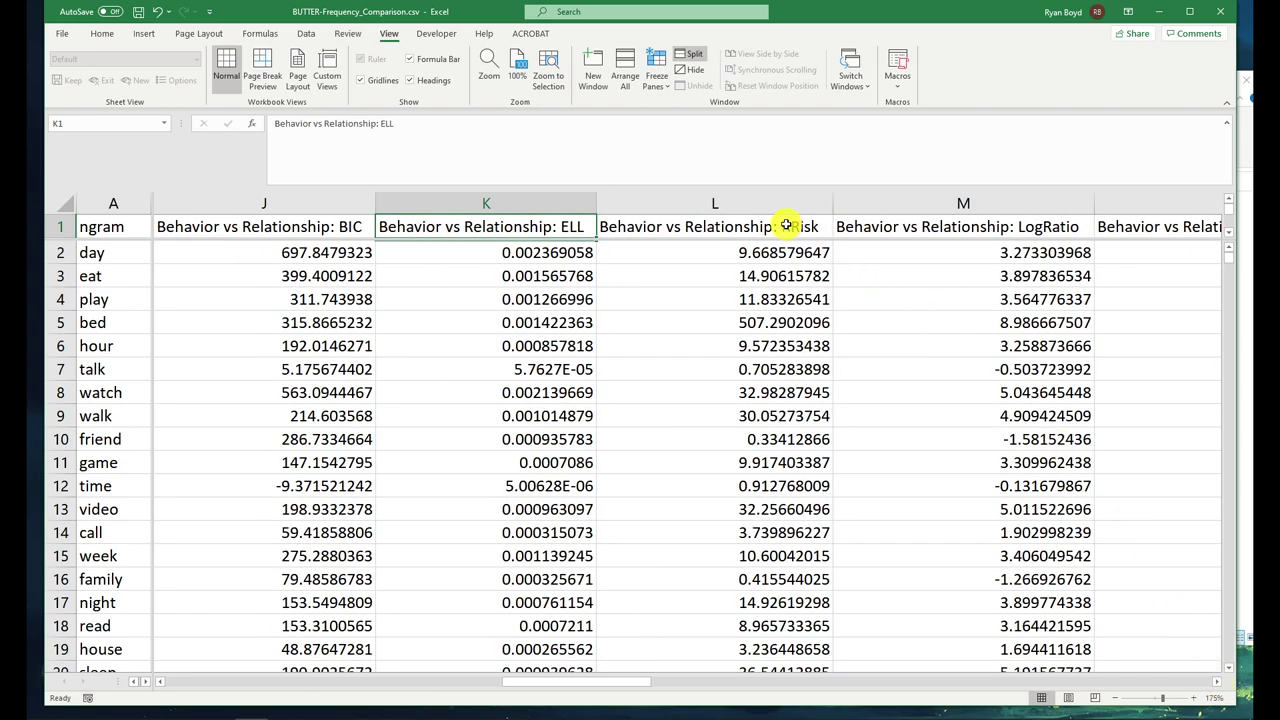
pyautogui.click(787, 226)
pyautogui.click(1003, 226)
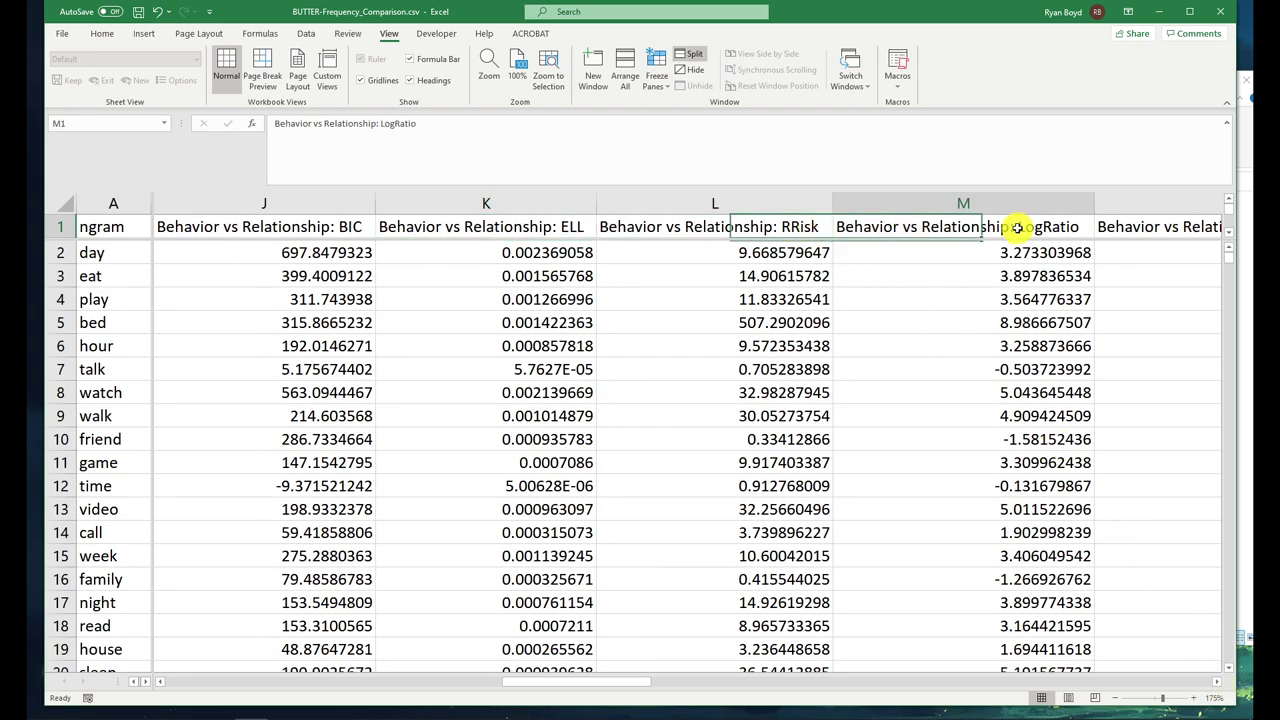
pyautogui.click(1150, 222)
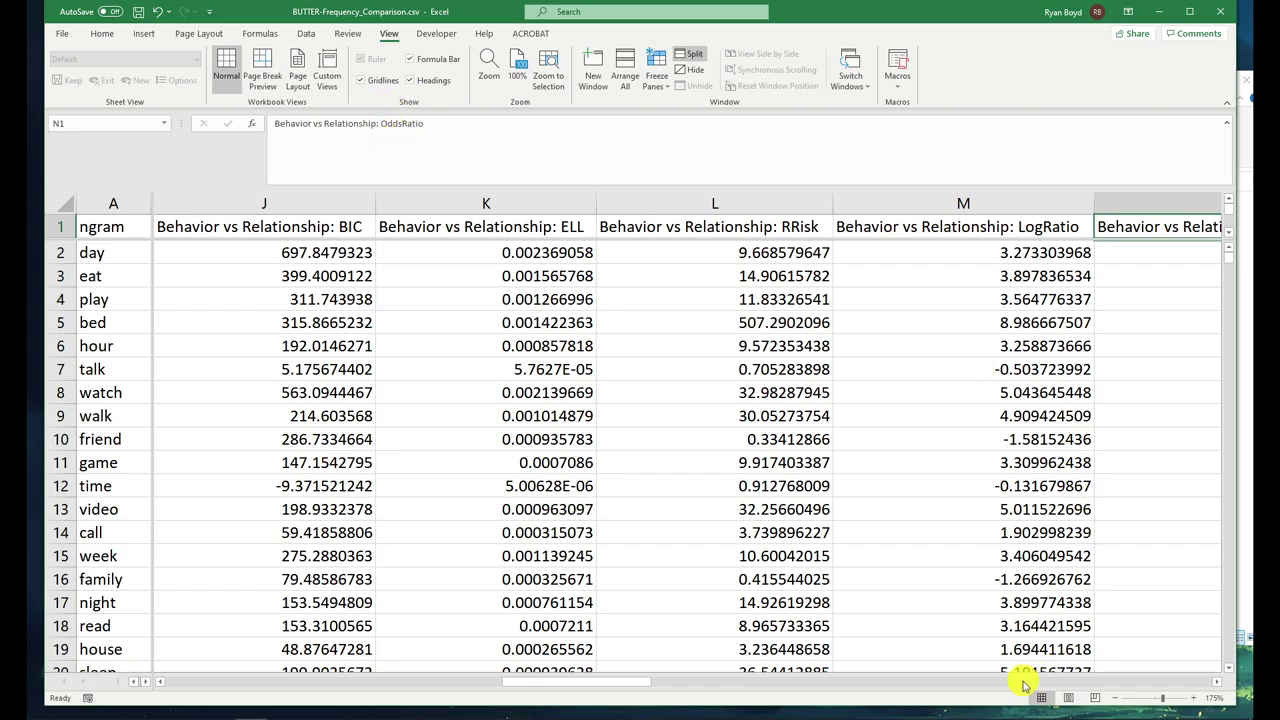
# - Return to the Behavior vs Relationship: LL column and examine the LL and %DIFF values for day
pyautogui.moveTo(577, 685); pyautogui.dragTo(498, 685)
pyautogui.click(350, 252)
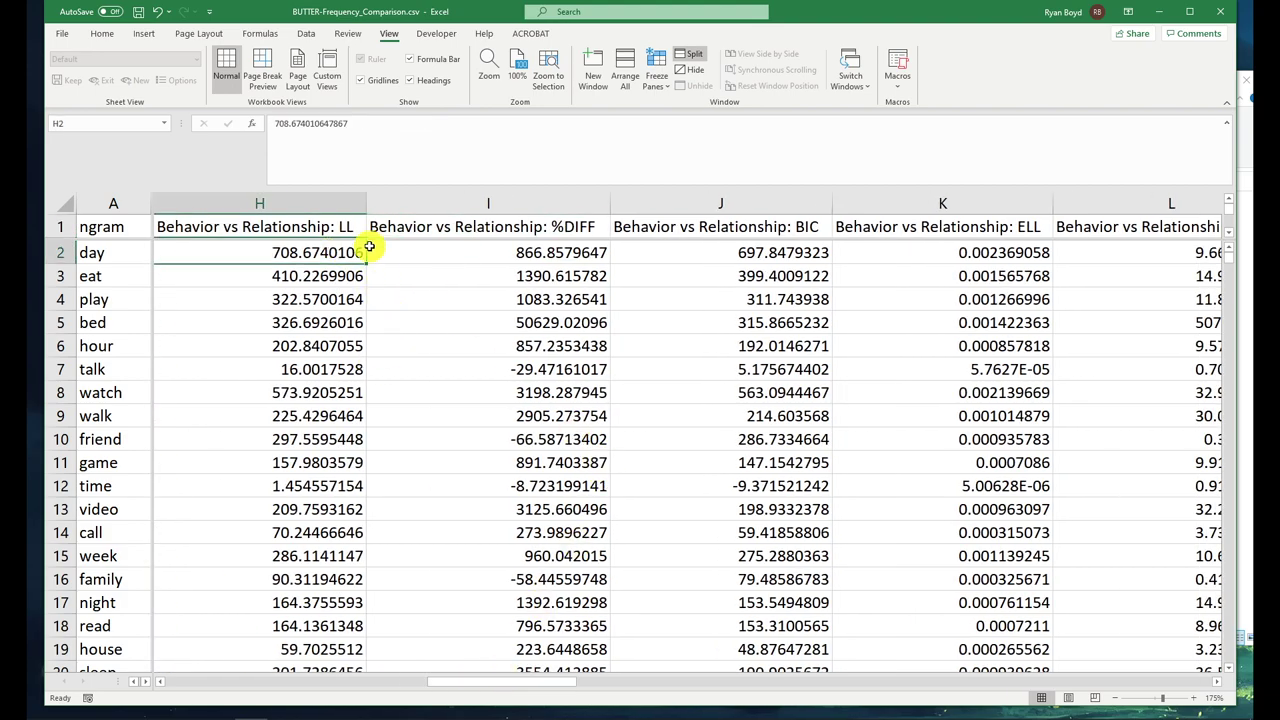
pyautogui.click(521, 257)
pyautogui.click(531, 222)
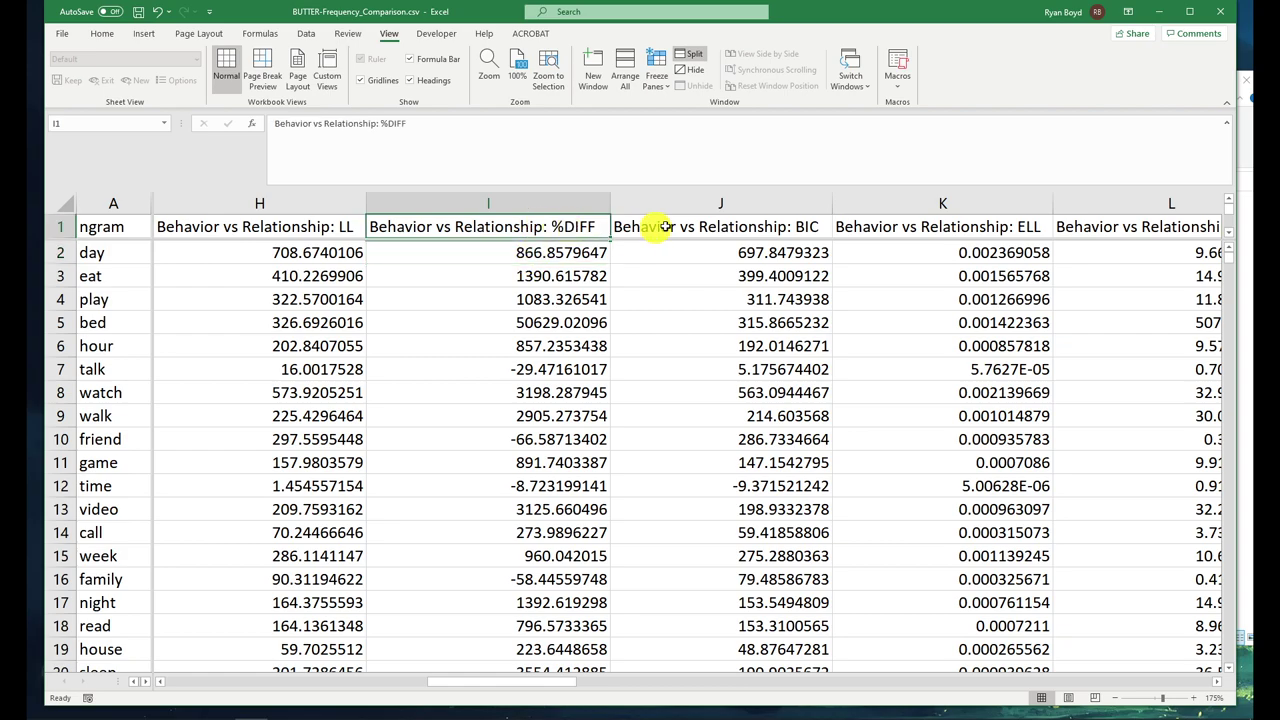
pyautogui.click(511, 253)
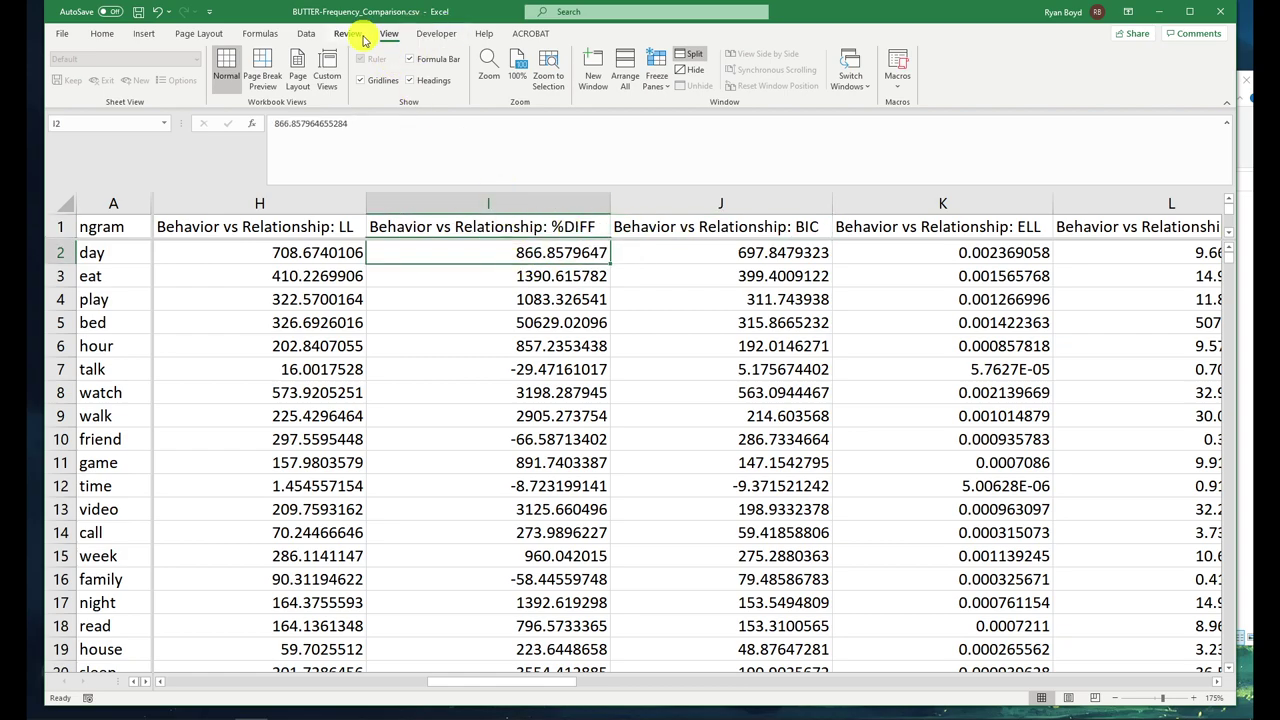
# - Sort the rows by the Behavior vs Relationship: LL column from largest to smallest
pyautogui.click(306, 33)
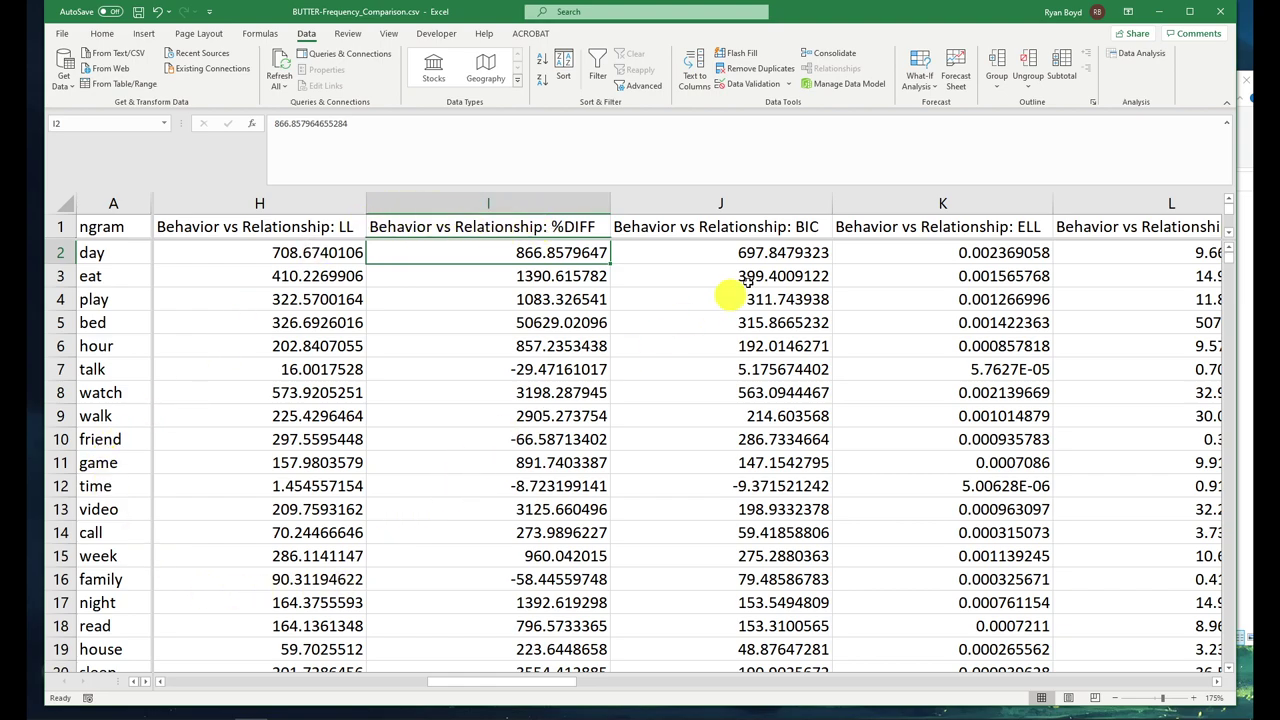
pyautogui.click(326, 255)
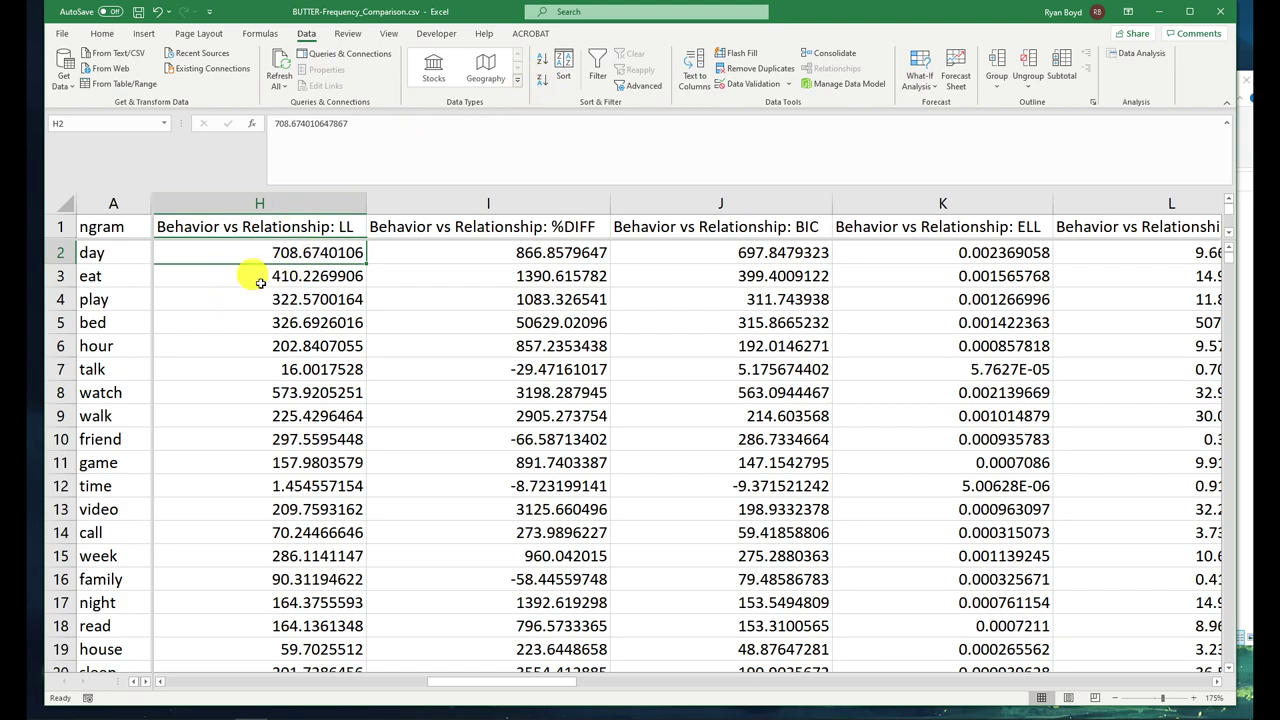
pyautogui.click(543, 85)
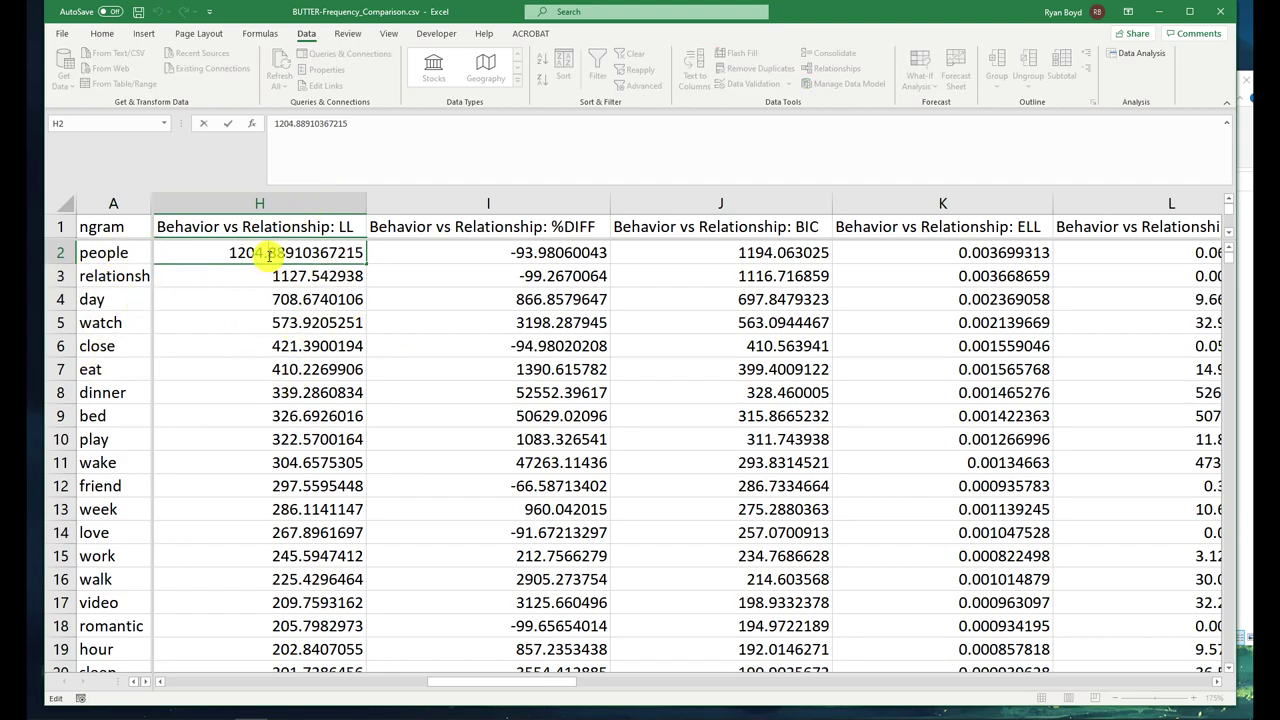
# - Check the LL and %DIFF values for people, and sort the rows by Behavior vs Relationship: %DIFF from largest to smallest
pyautogui.click(108, 252)
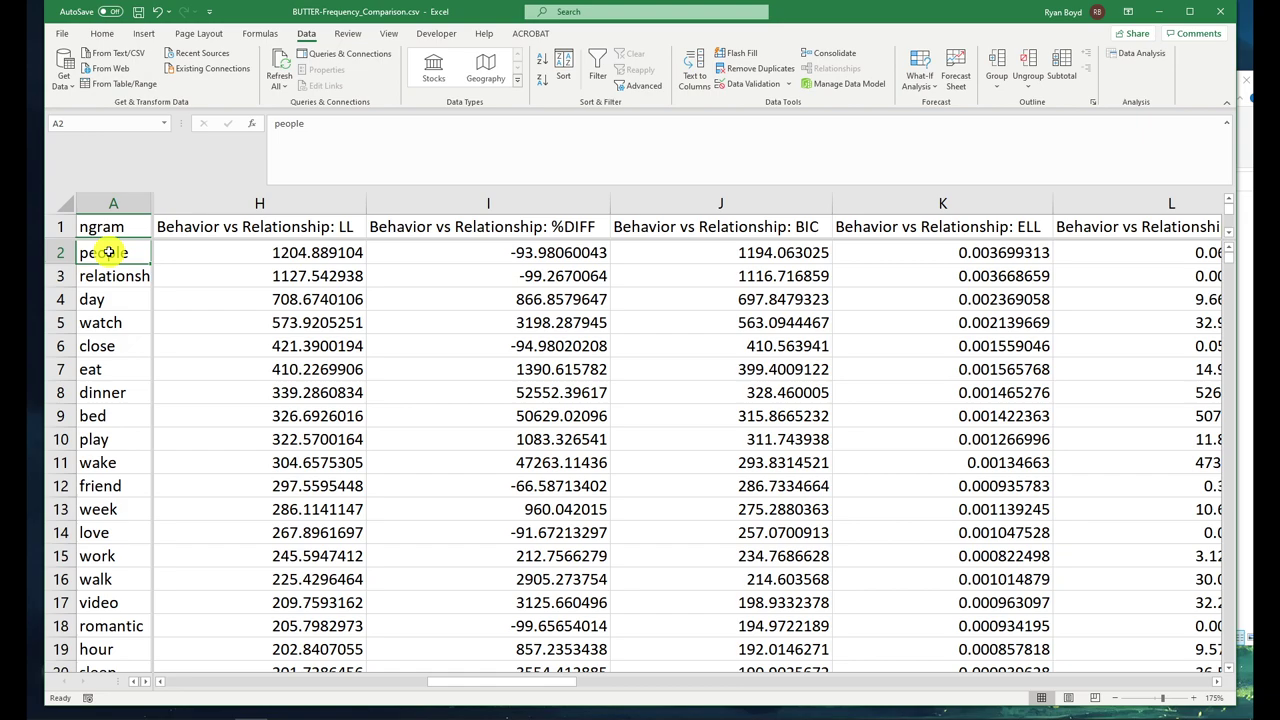
pyautogui.click(318, 249)
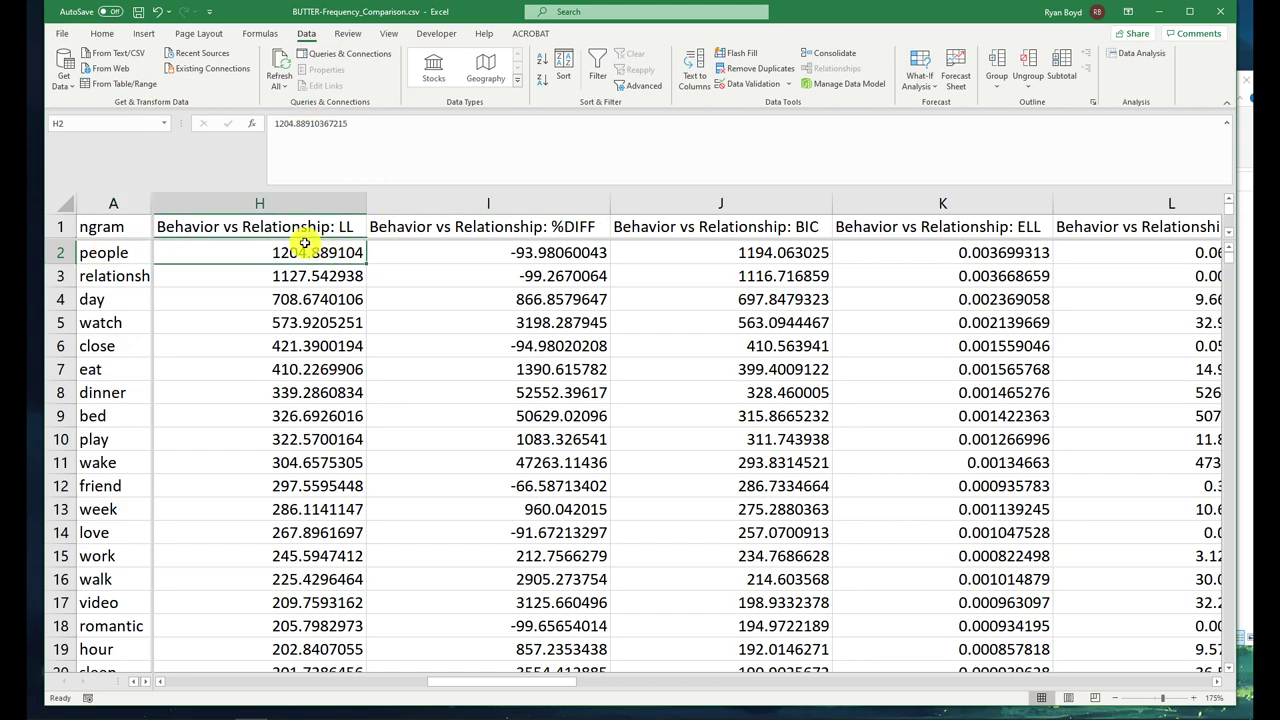
pyautogui.click(438, 252)
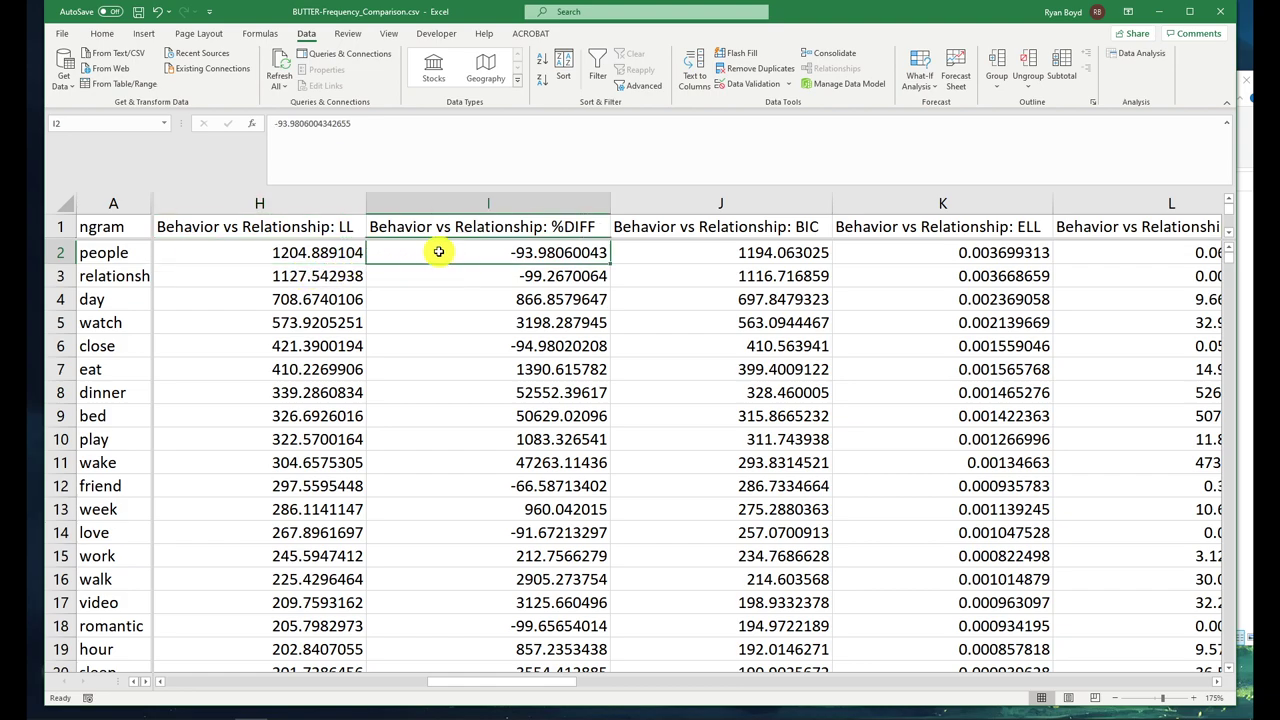
pyautogui.click(543, 82)
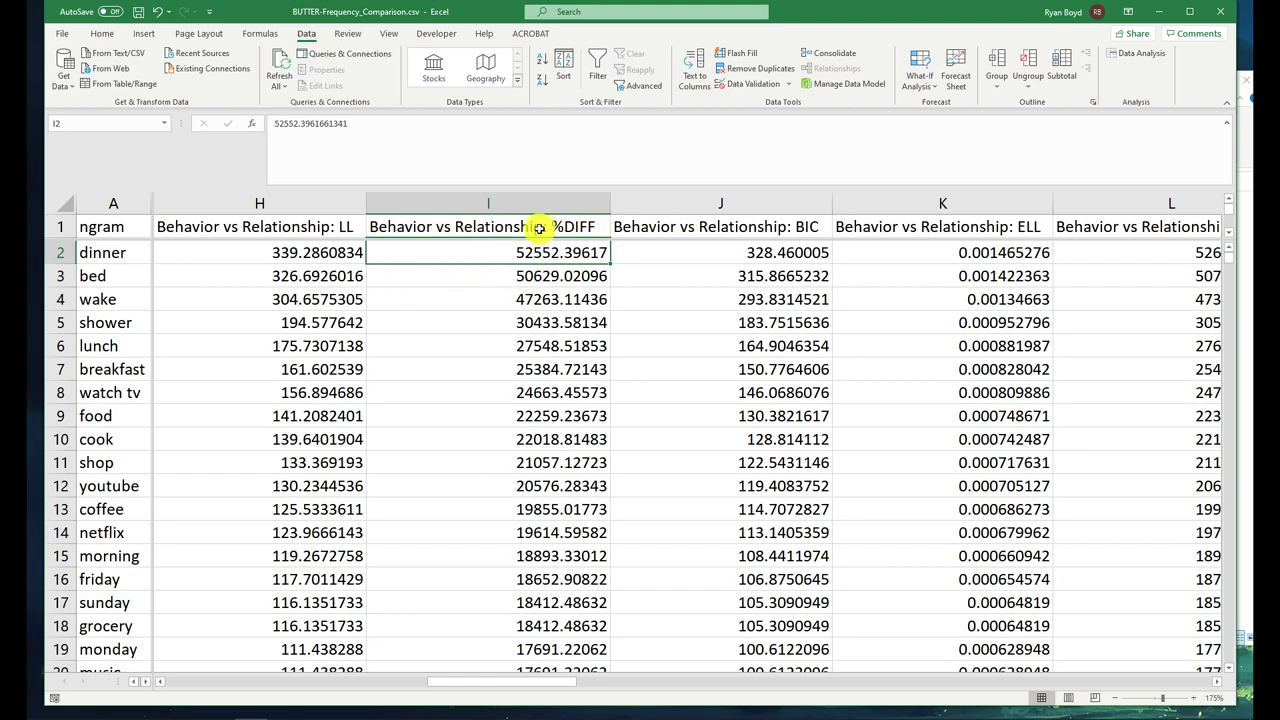
# - Examine the Behavior vs Relationship: %DIFF header and the first n-grams in the sorted list, from dinner to youtube
pyautogui.doubleClick(537, 228)
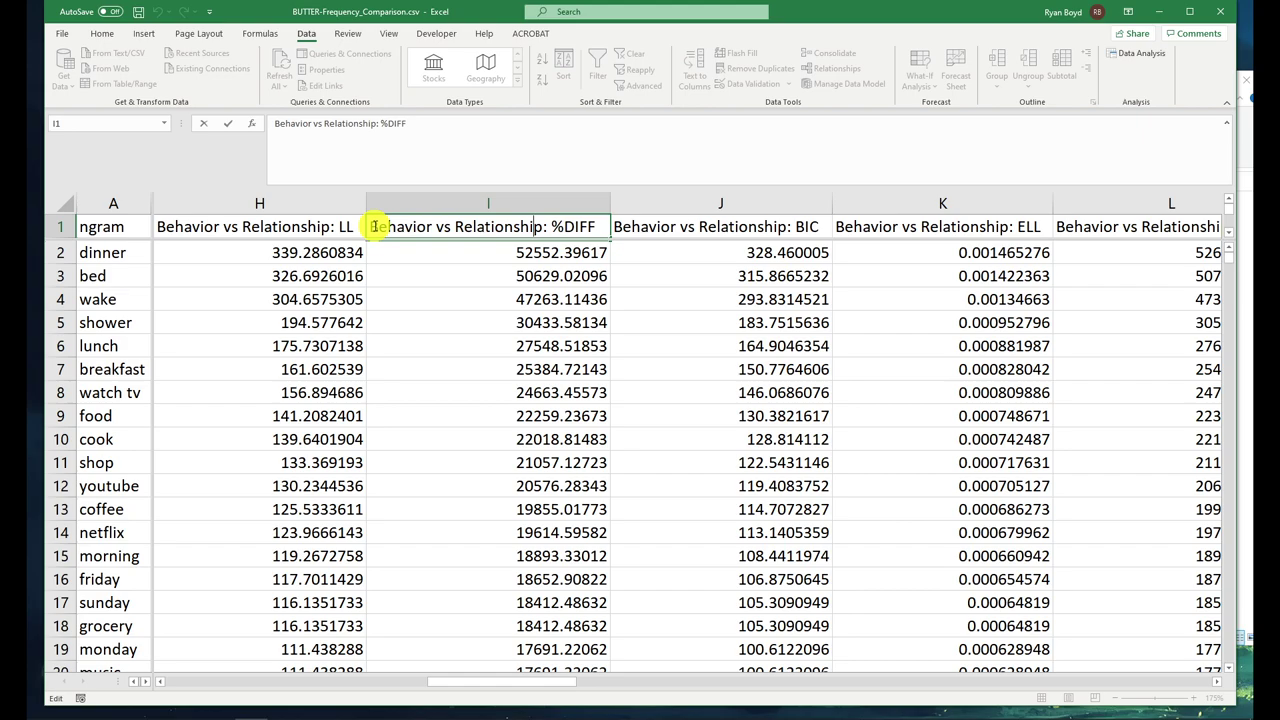
pyautogui.moveTo(373, 227); pyautogui.dragTo(549, 224)
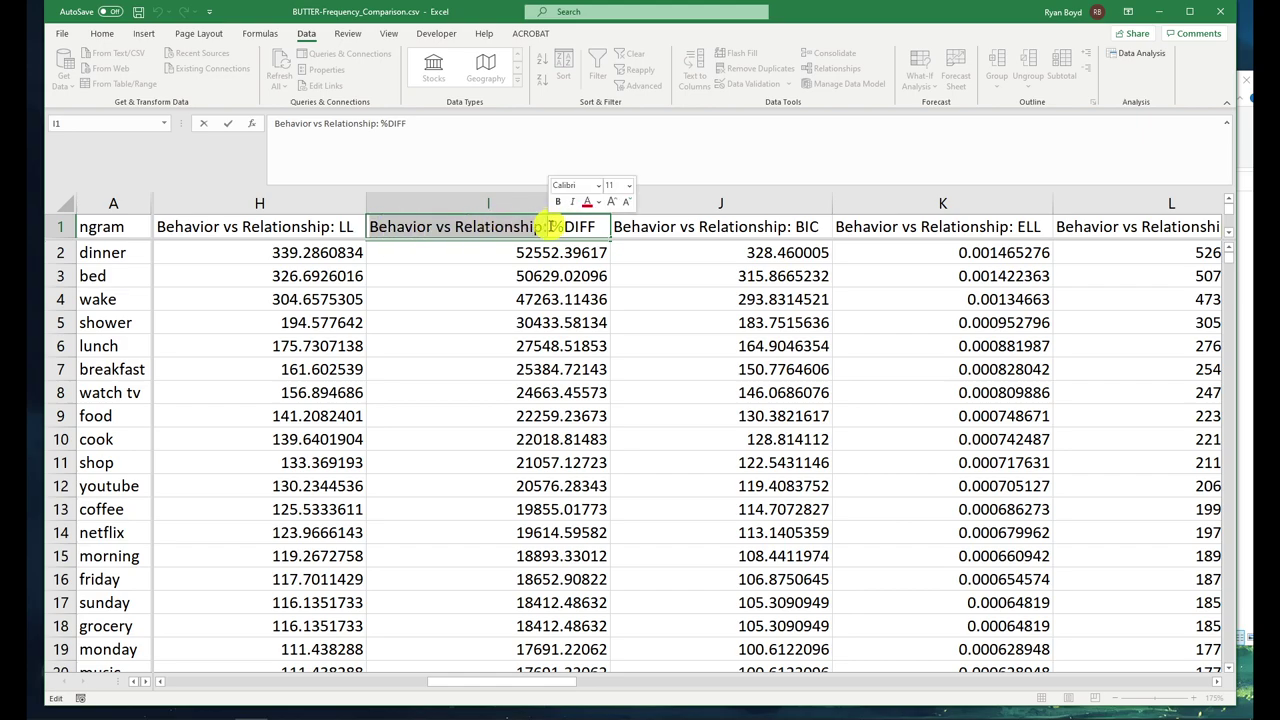
pyautogui.click(522, 275)
pyautogui.moveTo(119, 251); pyautogui.dragTo(111, 478)
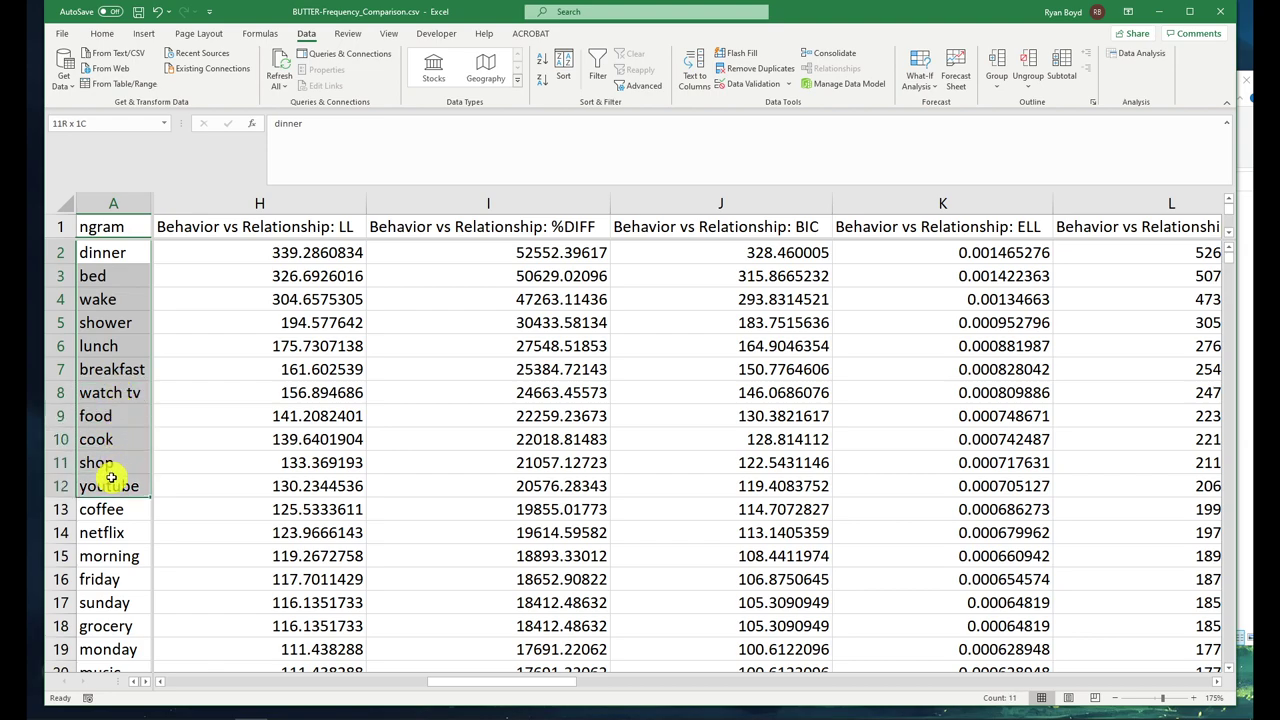
pyautogui.click(102, 251)
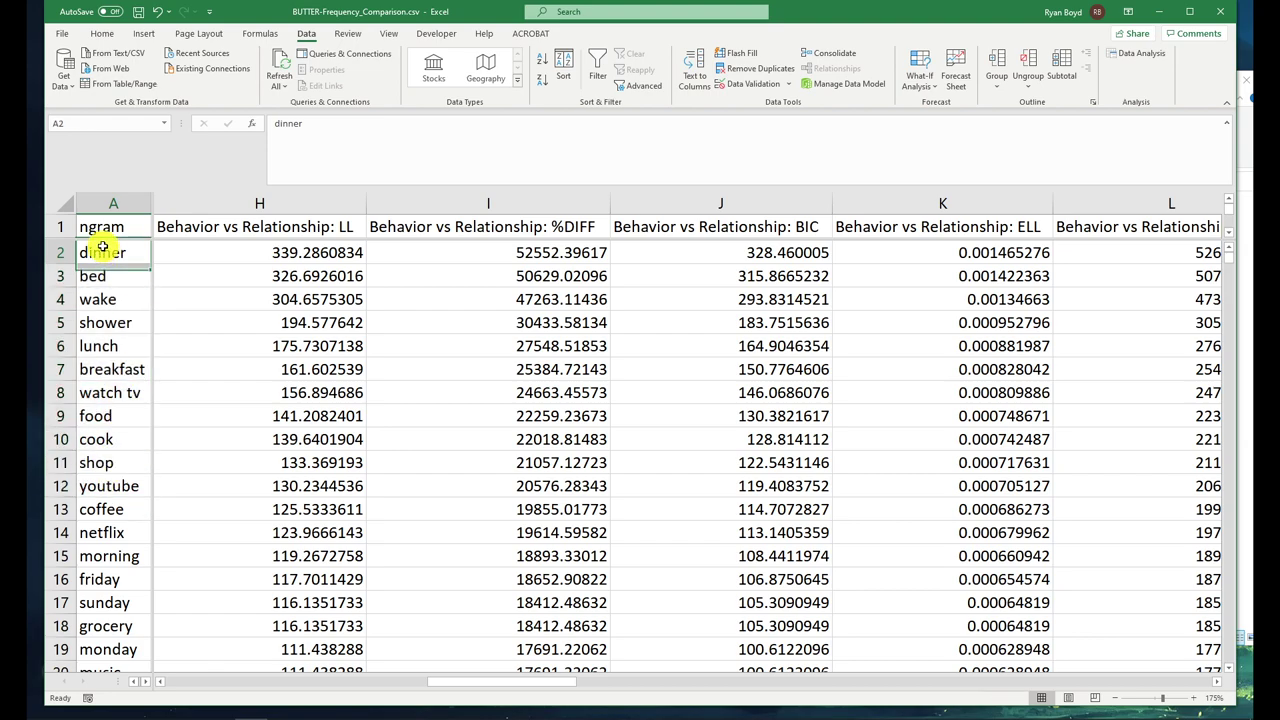
# - Review the n-grams from wake to breakfast and dinner's %DIFF, and sort the rows by Behavior vs Relationship: %DIFF from smallest to largest
pyautogui.click(119, 300)
pyautogui.click(125, 322)
pyautogui.click(106, 368)
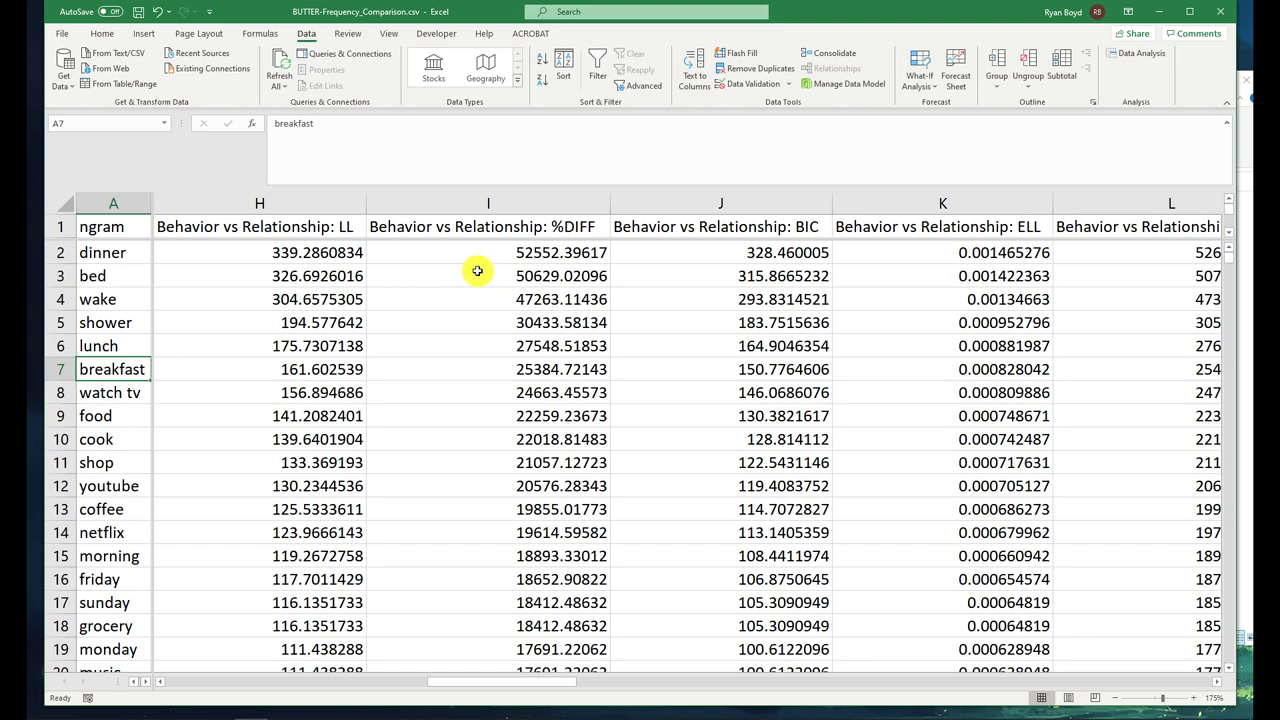
pyautogui.click(514, 261)
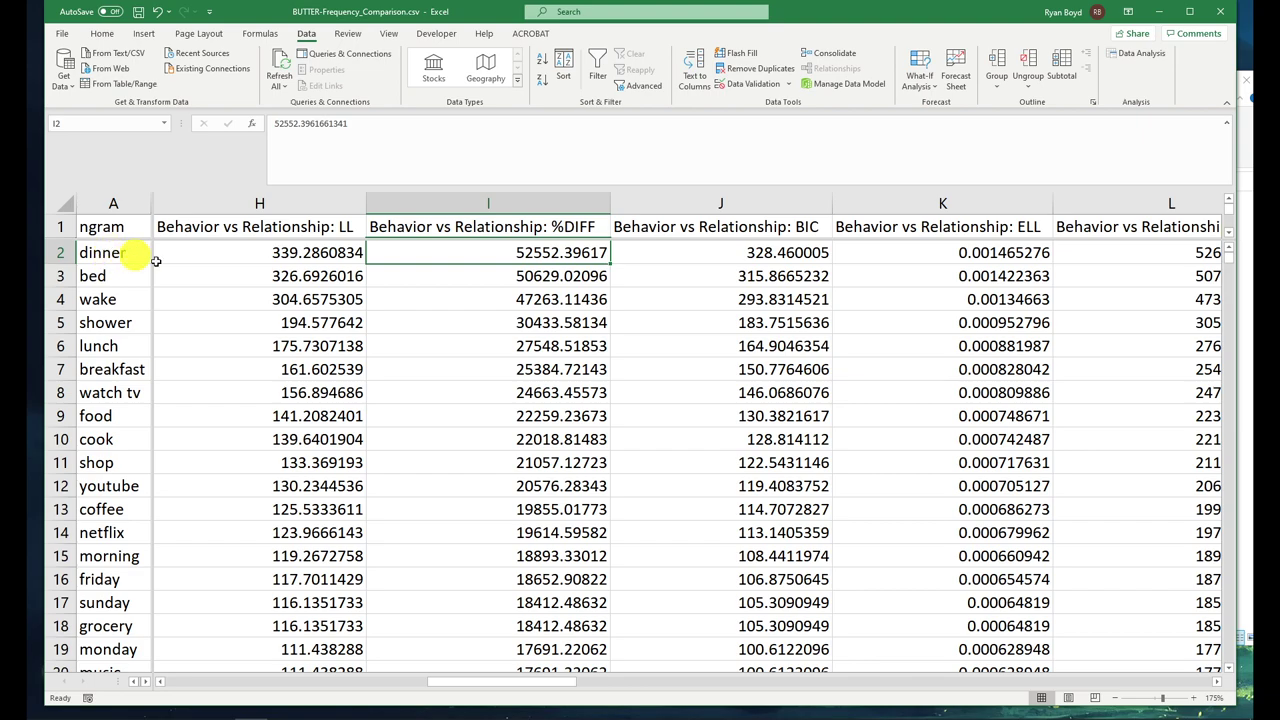
pyautogui.click(425, 229)
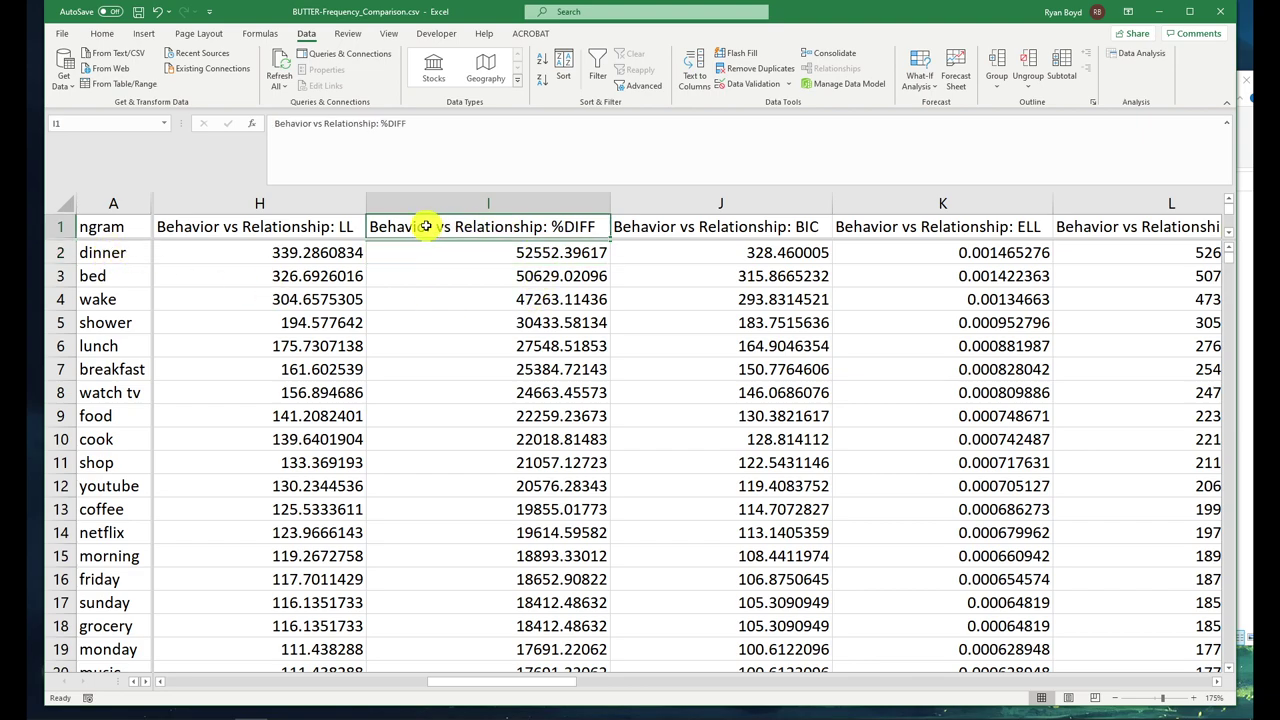
pyautogui.click(519, 254)
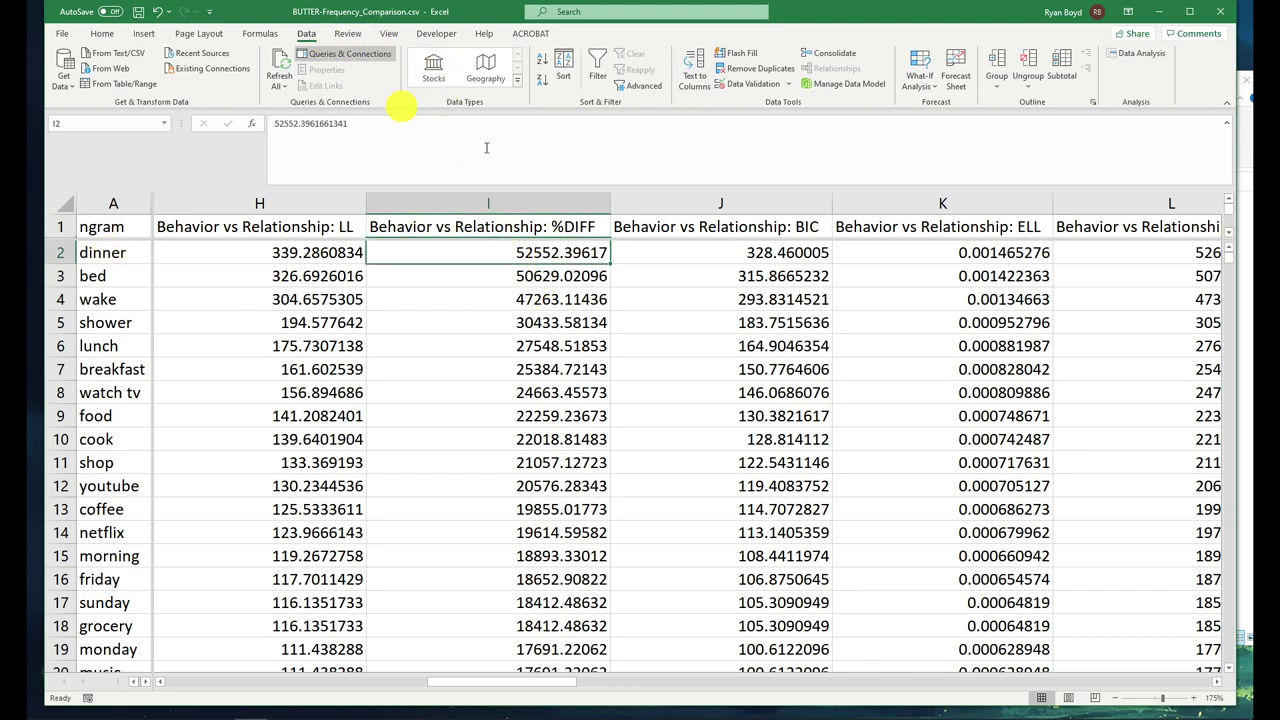
pyautogui.click(542, 59)
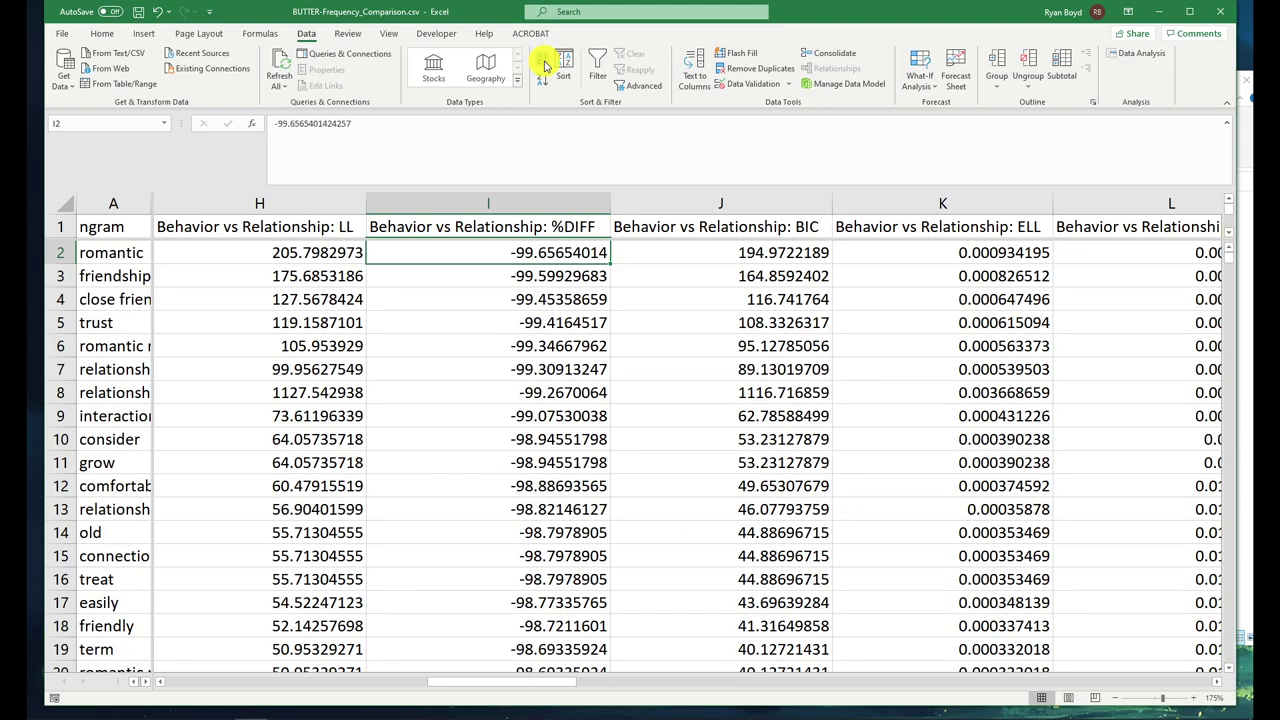
# - Examine the first n-grams in the re-sorted list, from romantic to romantic relationship, against their Behavior vs Relationship: %DIFF values and header
pyautogui.moveTo(116, 252)
pyautogui.mouseDown()
pyautogui.moveTo(104, 369)
pyautogui.moveTo(114, 249)
pyautogui.mouseUp()
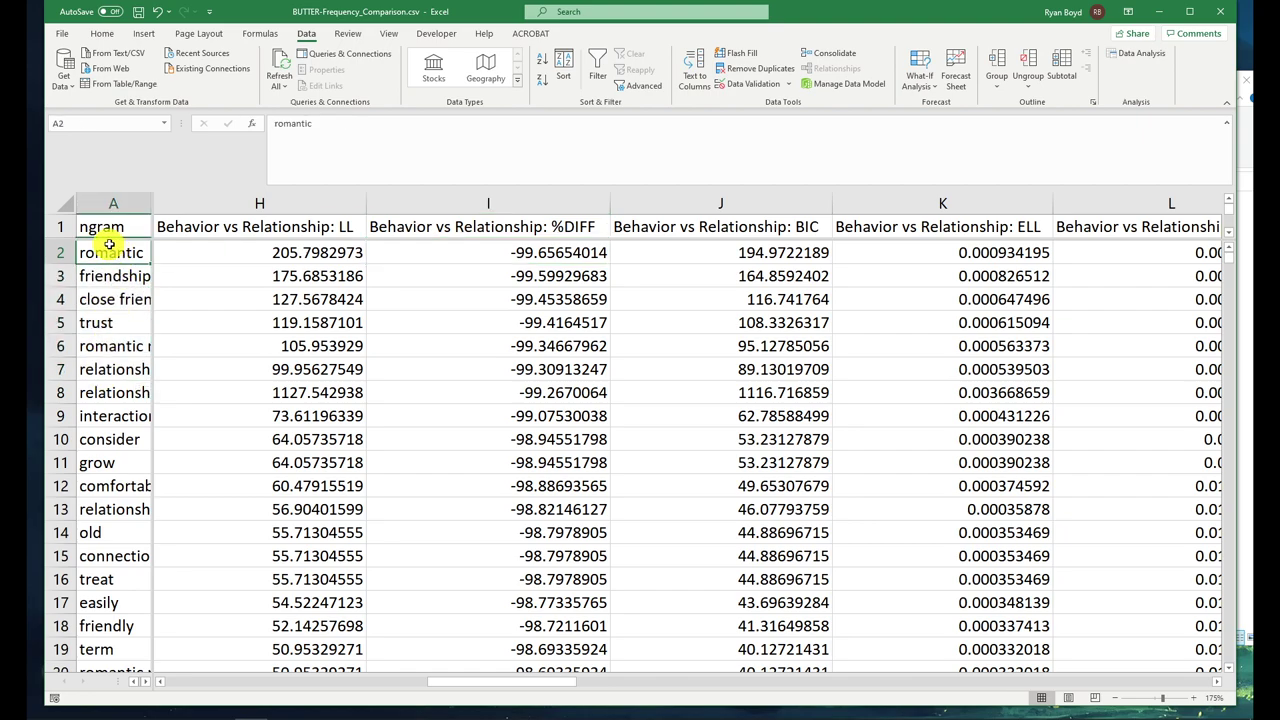
pyautogui.click(119, 285)
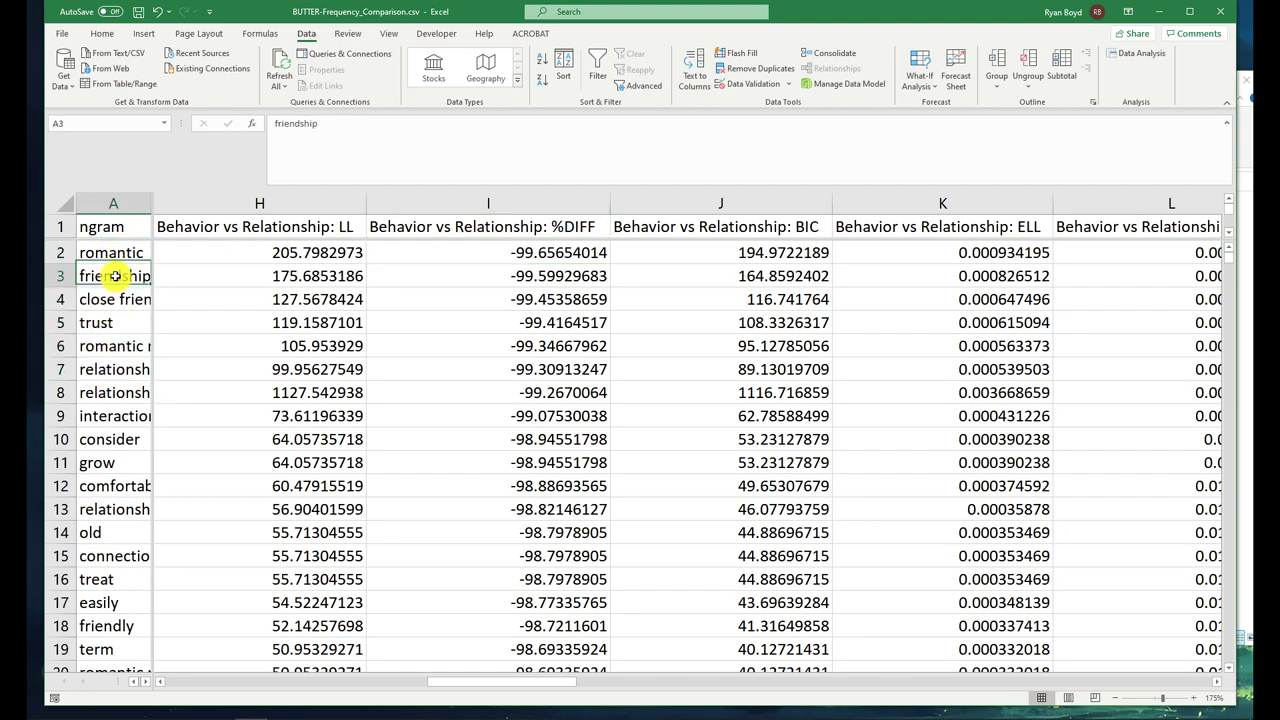
pyautogui.click(118, 302)
pyautogui.click(108, 322)
pyautogui.click(134, 346)
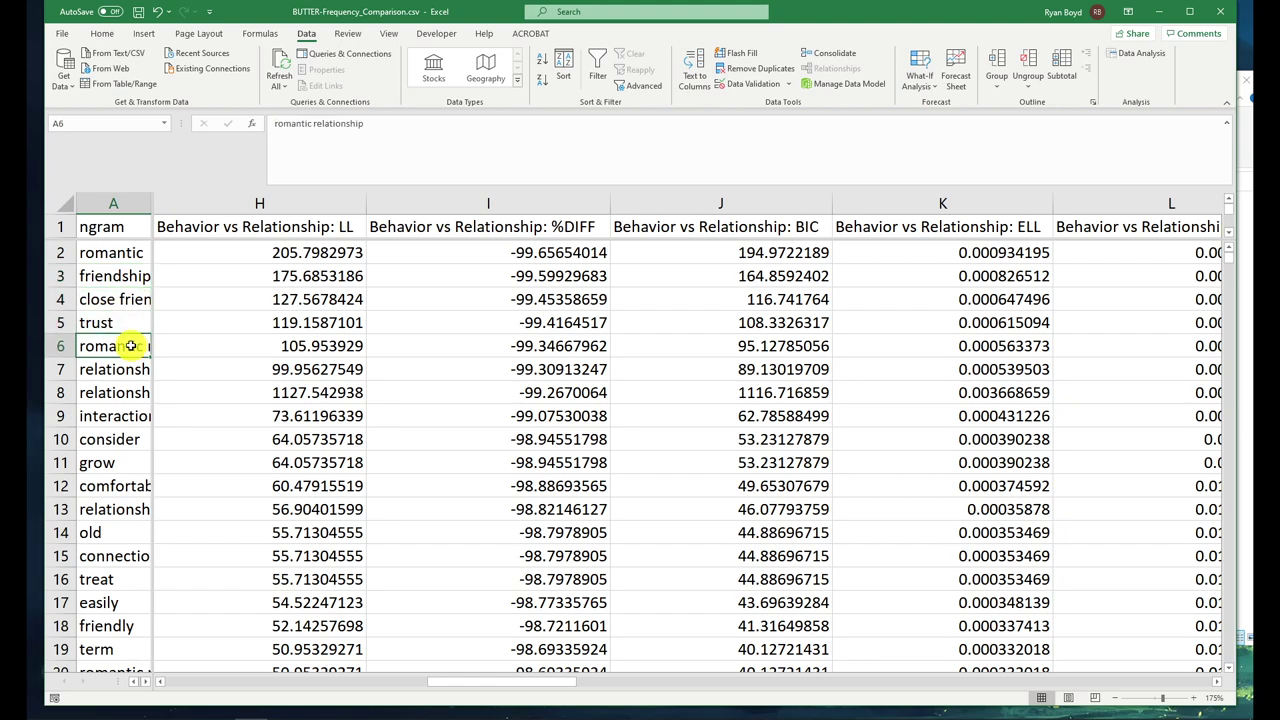
pyautogui.click(549, 258)
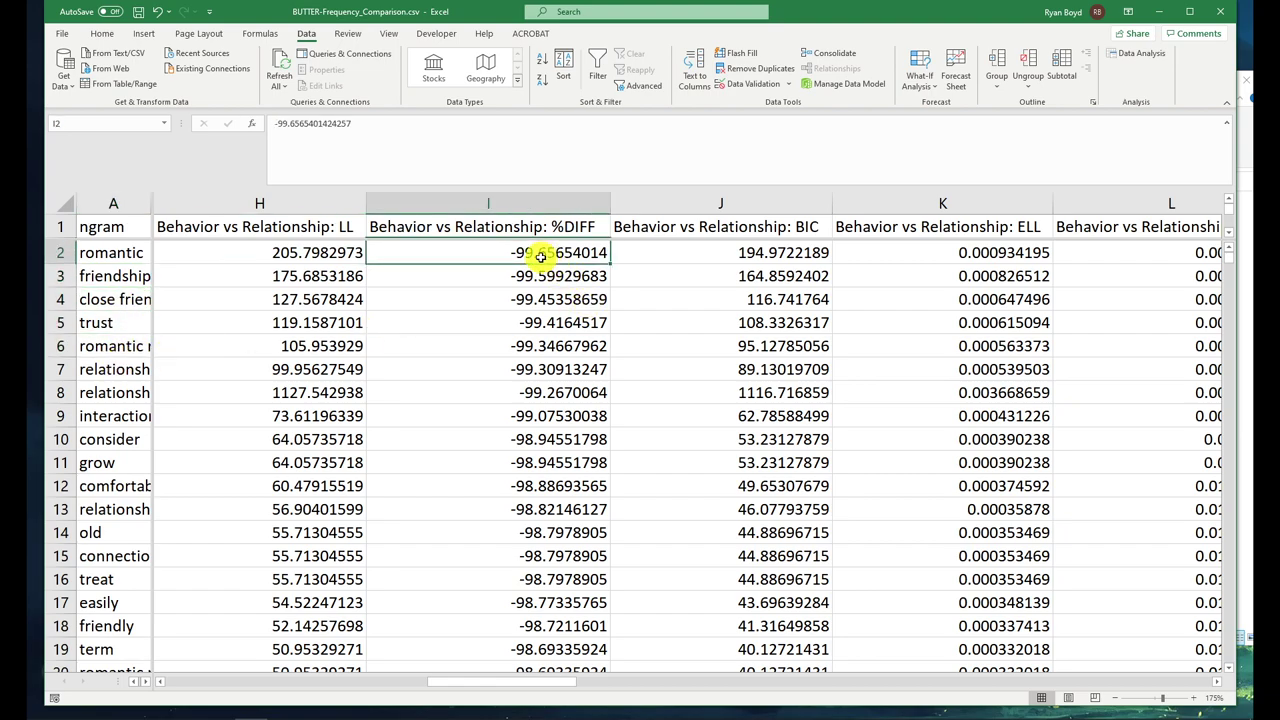
pyautogui.doubleClick(467, 225)
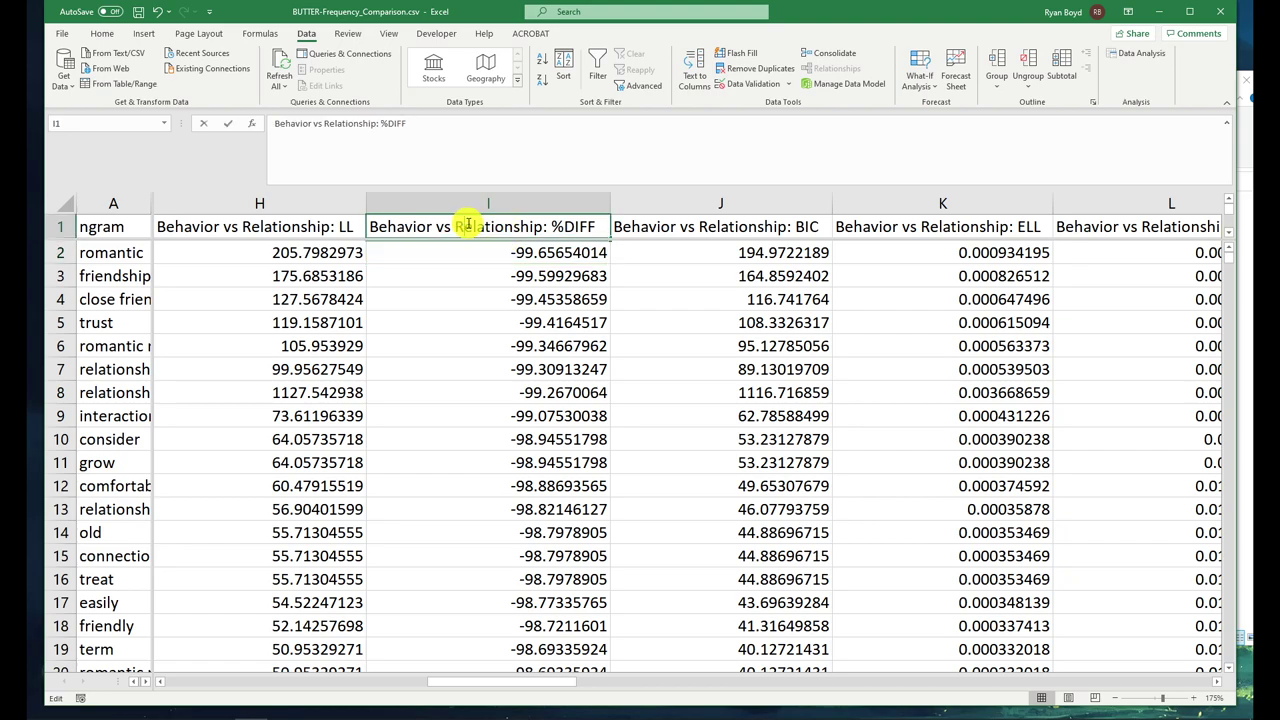
pyautogui.click(565, 345)
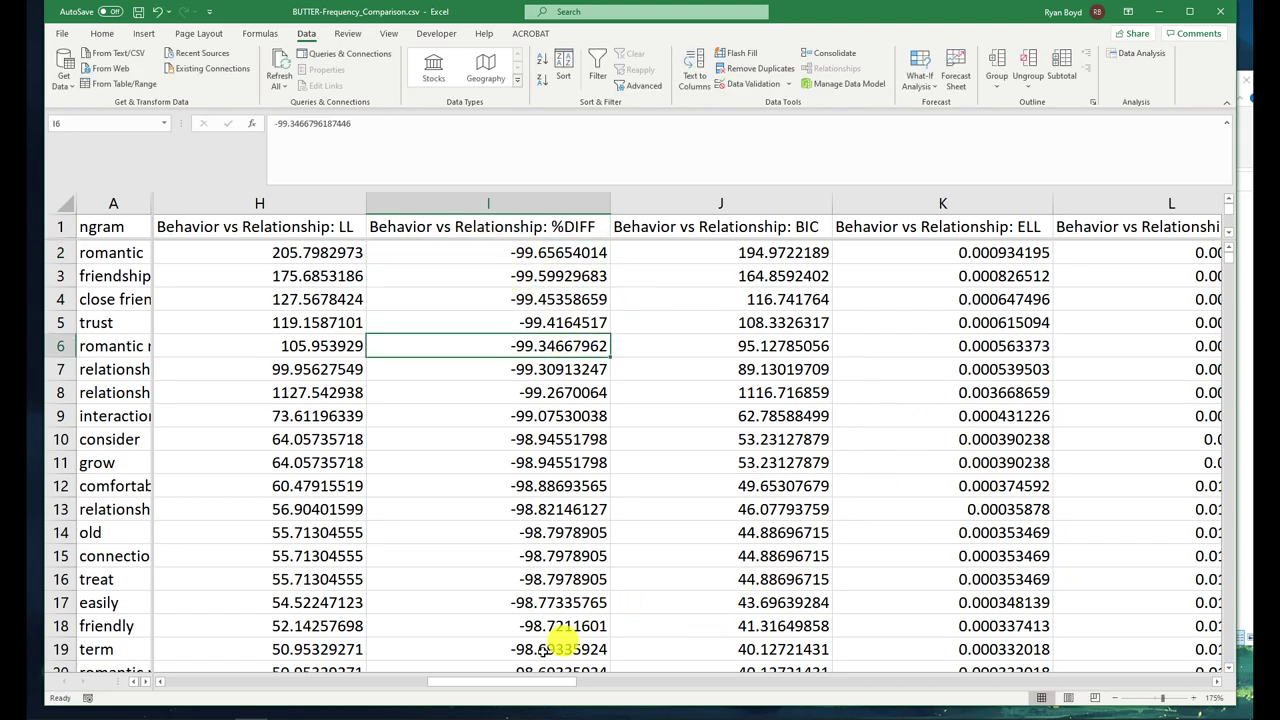
# - Compare the Relationship and Behavior ranks and frequencies for the n-gram romantic
pyautogui.moveTo(506, 688); pyautogui.dragTo(288, 712)
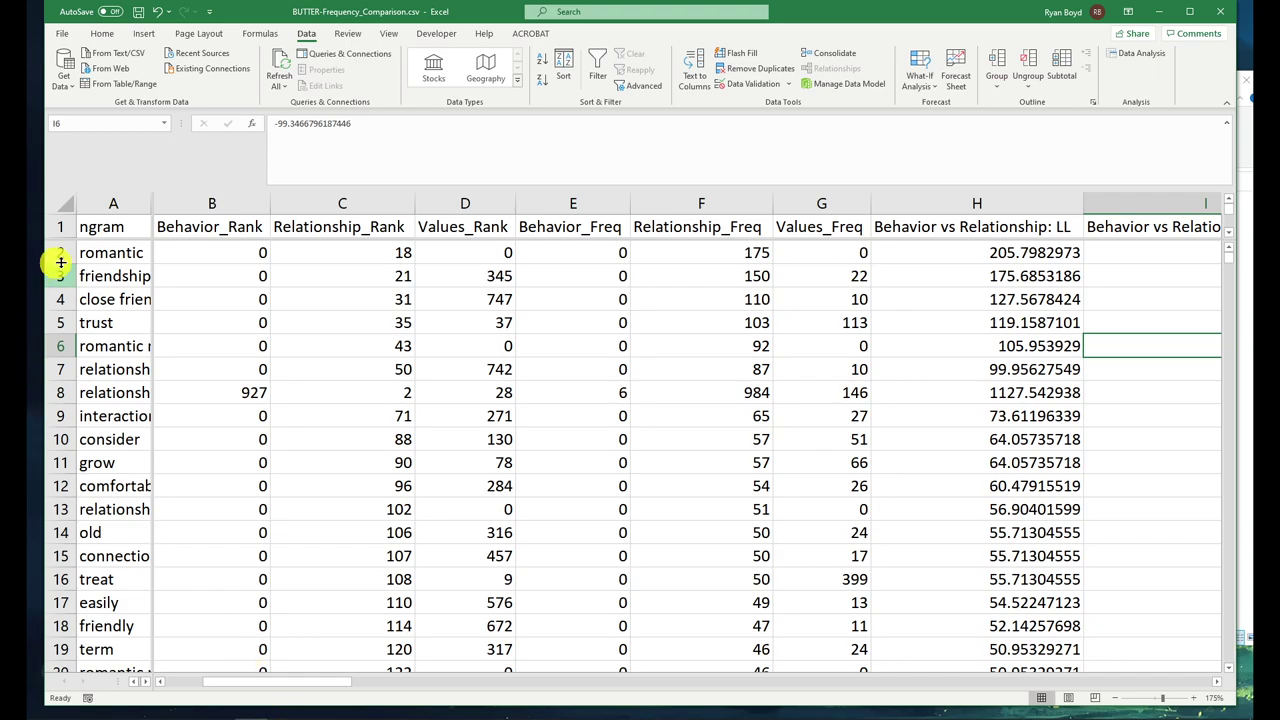
pyautogui.click(118, 253)
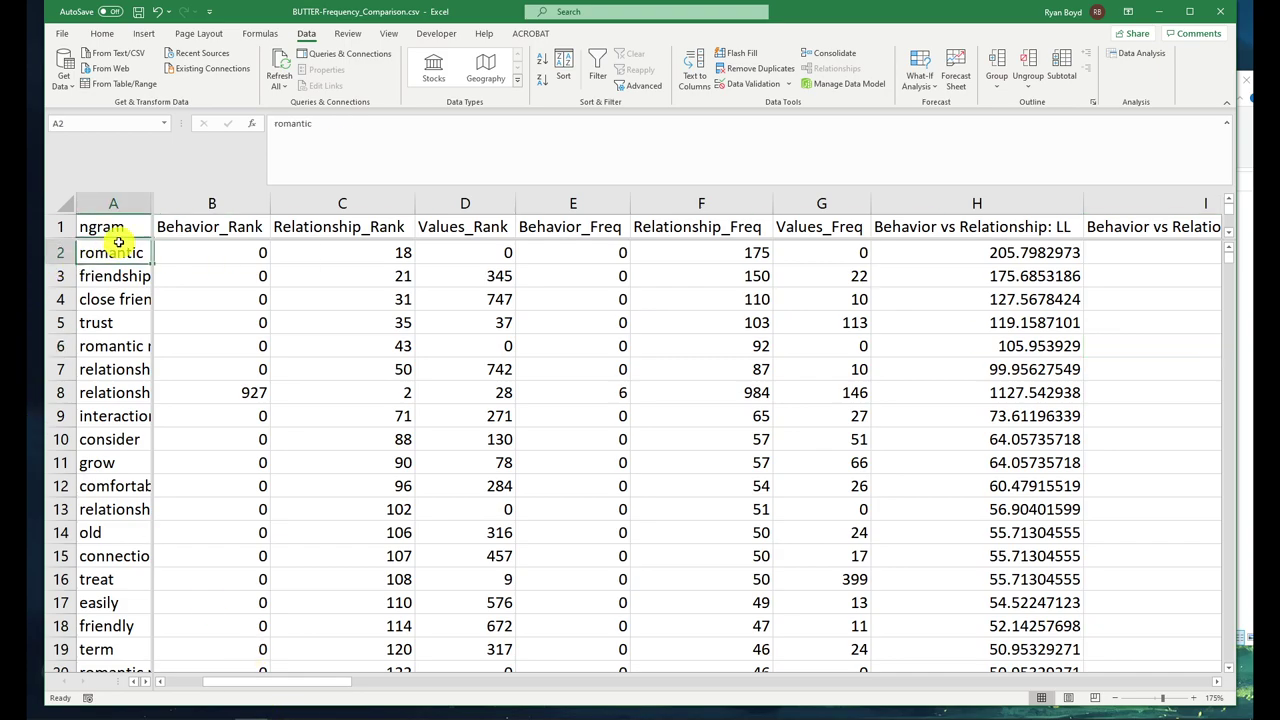
pyautogui.click(731, 253)
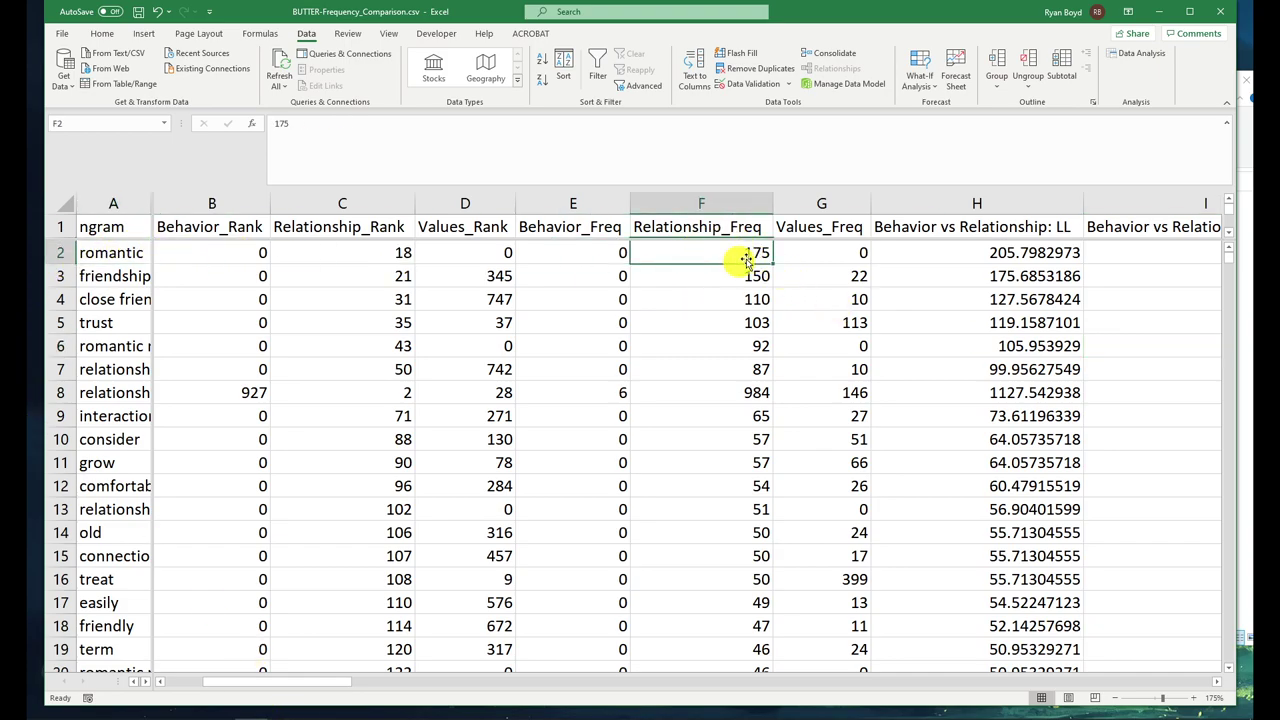
pyautogui.click(370, 251)
pyautogui.click(218, 252)
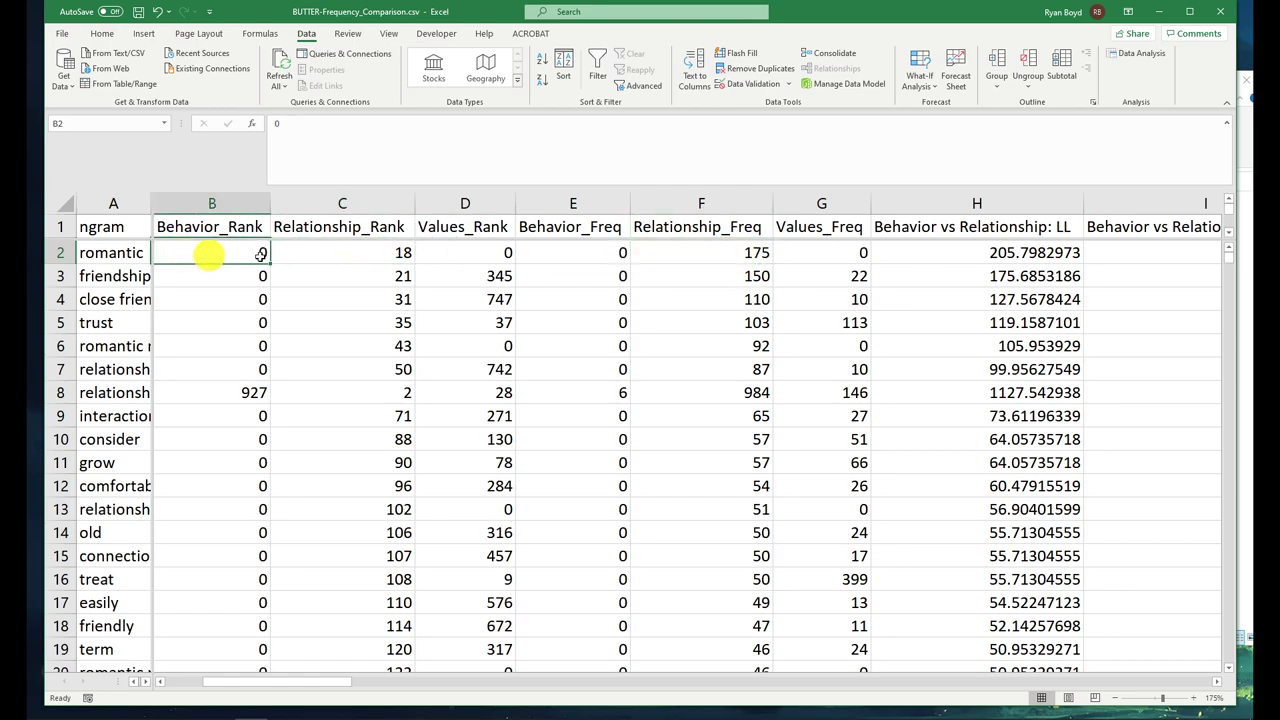
pyautogui.keyDown('ctrl'); pyautogui.click(601, 253); pyautogui.keyUp('ctrl')
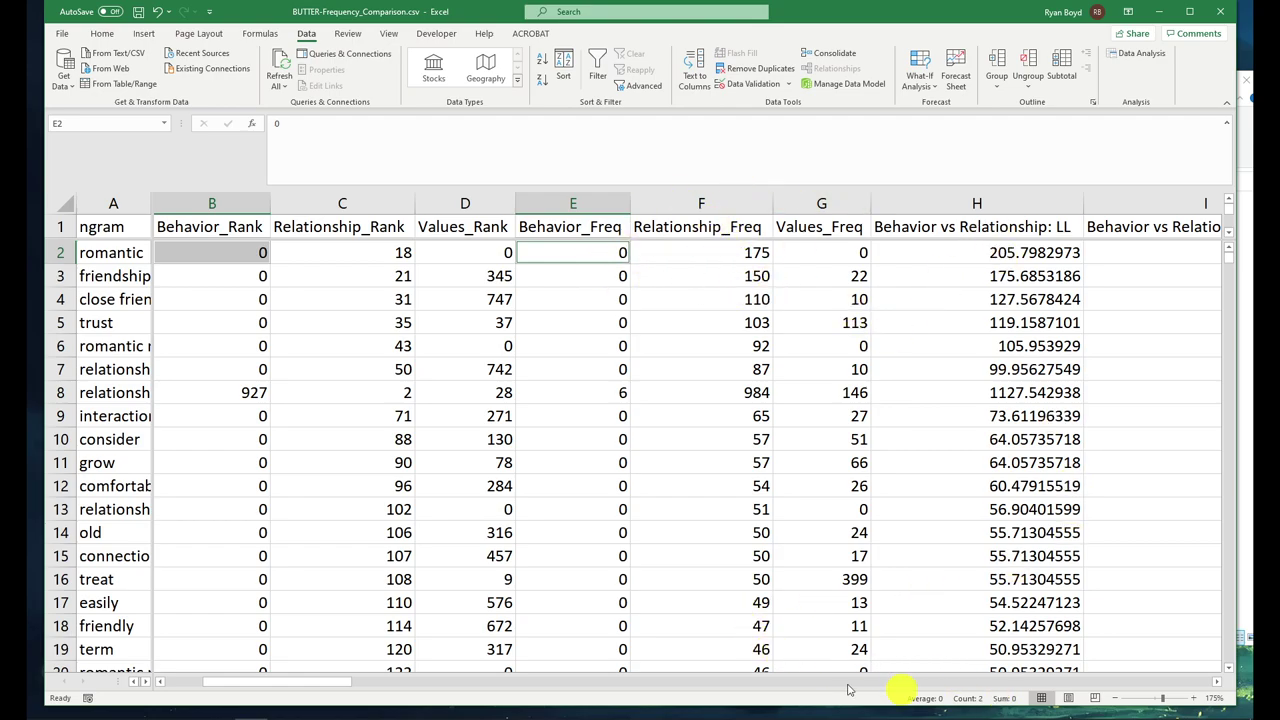
# - Review the n-grams from romantic to old, and sort the rows by Behavior vs Relationship: RRisk from largest to smallest
pyautogui.moveTo(322, 678); pyautogui.dragTo(563, 678)
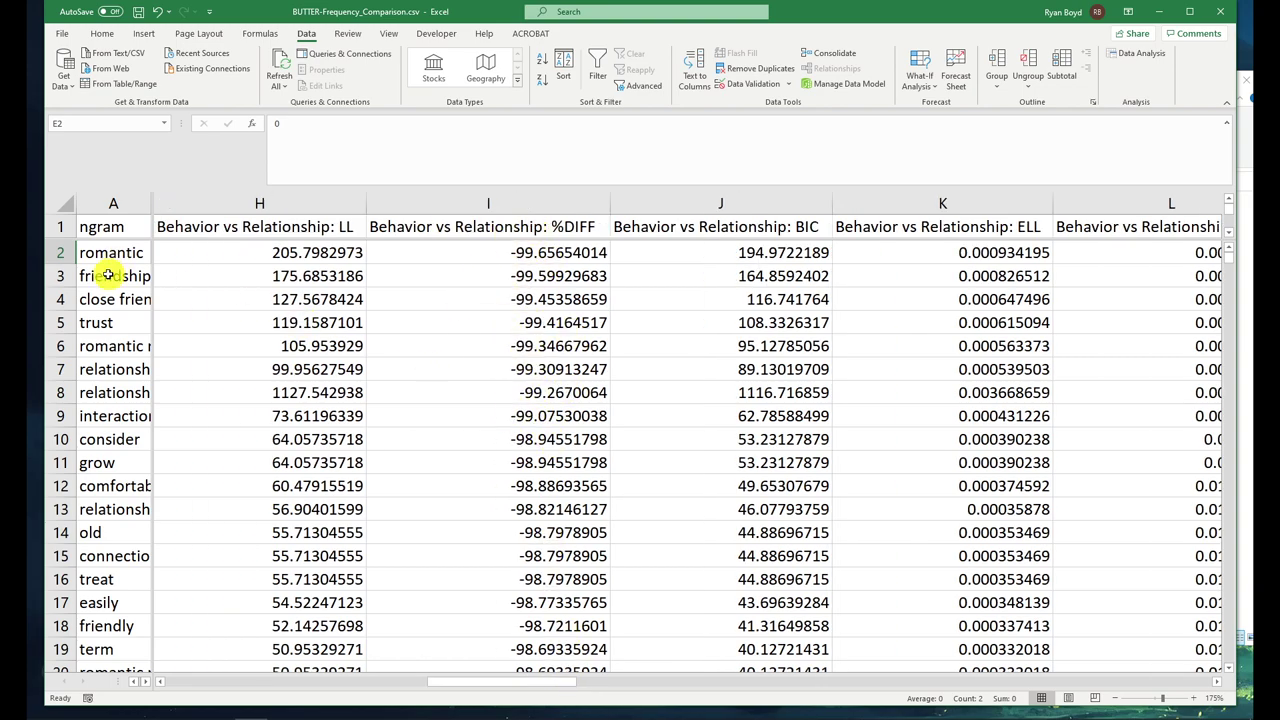
pyautogui.moveTo(96, 255); pyautogui.dragTo(123, 540)
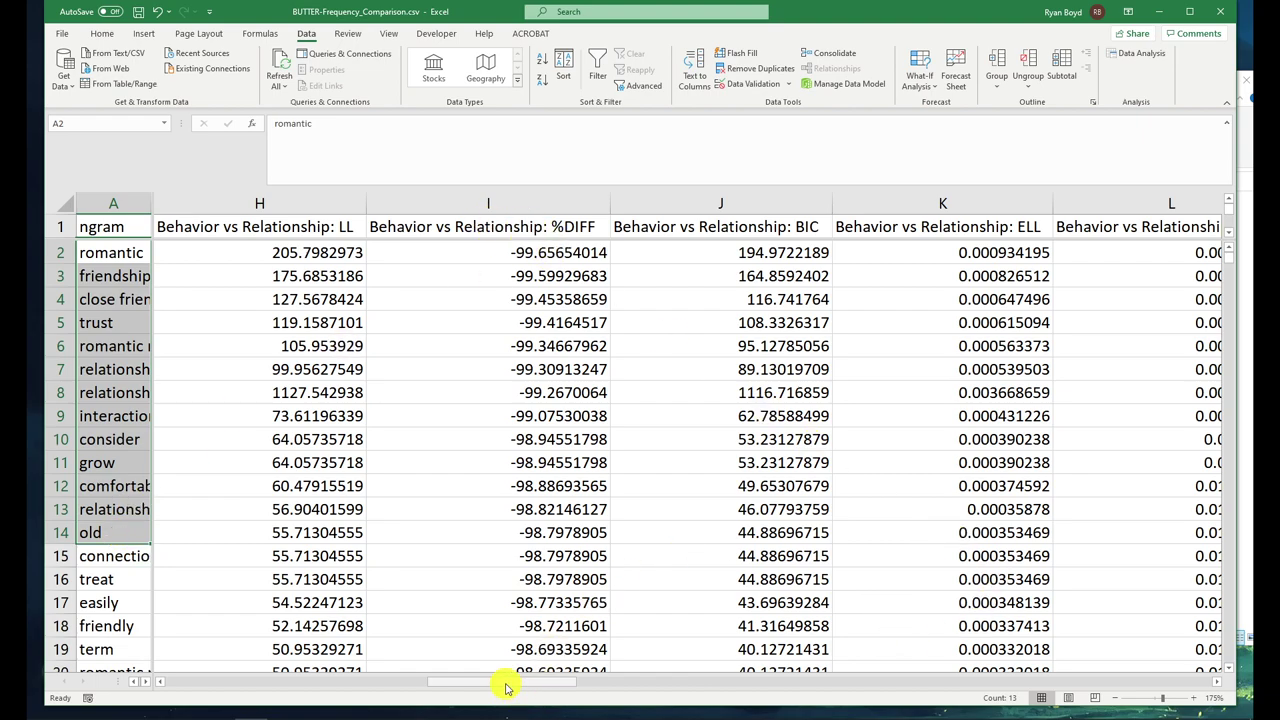
pyautogui.moveTo(505, 687); pyautogui.dragTo(617, 687)
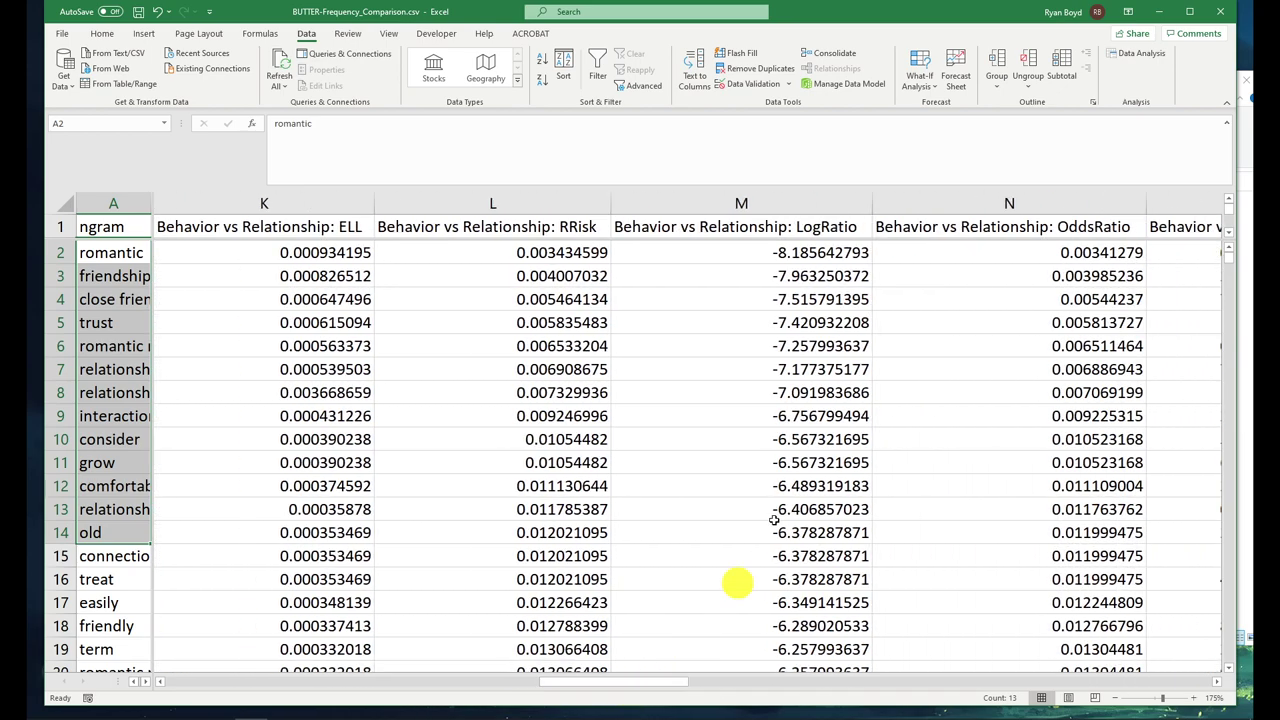
pyautogui.click(585, 252)
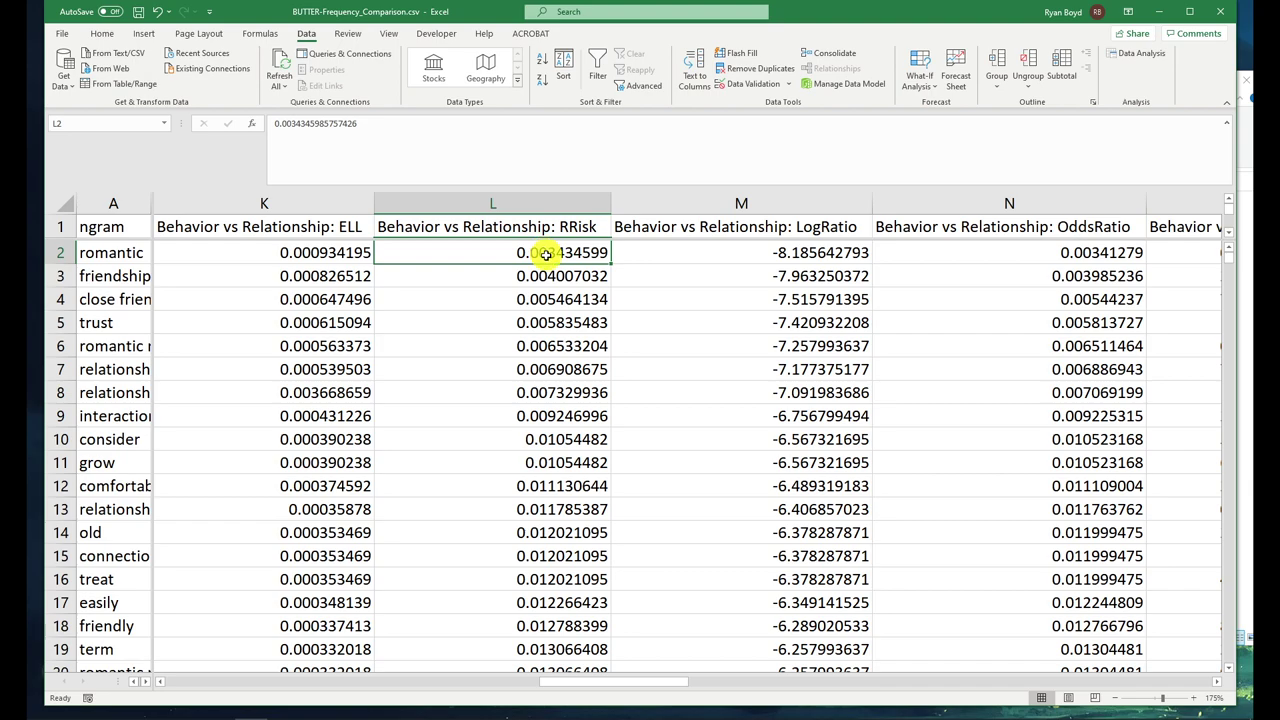
pyautogui.click(540, 84)
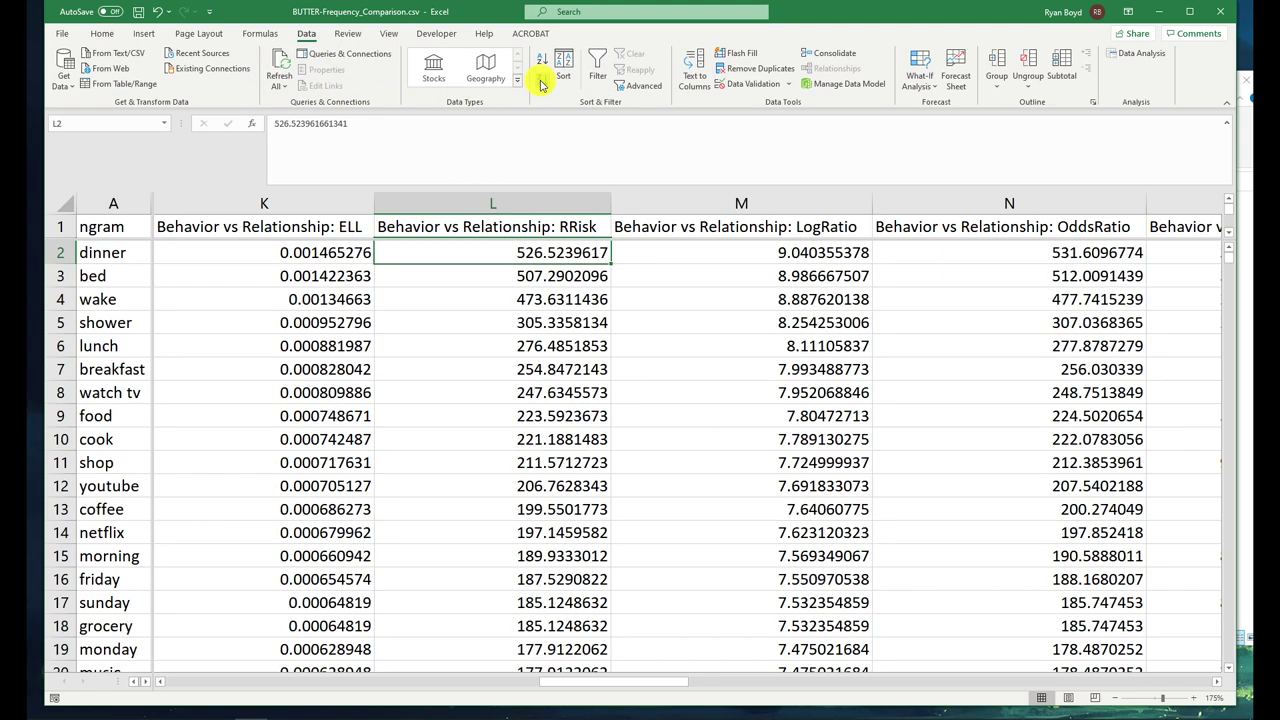
# - Examine the Behavior vs Relationship: RRisk header and highest values together with the n-grams from dinner to watch tv
pyautogui.click(502, 228)
pyautogui.moveTo(510, 262); pyautogui.dragTo(543, 391)
pyautogui.moveTo(122, 252); pyautogui.dragTo(130, 369)
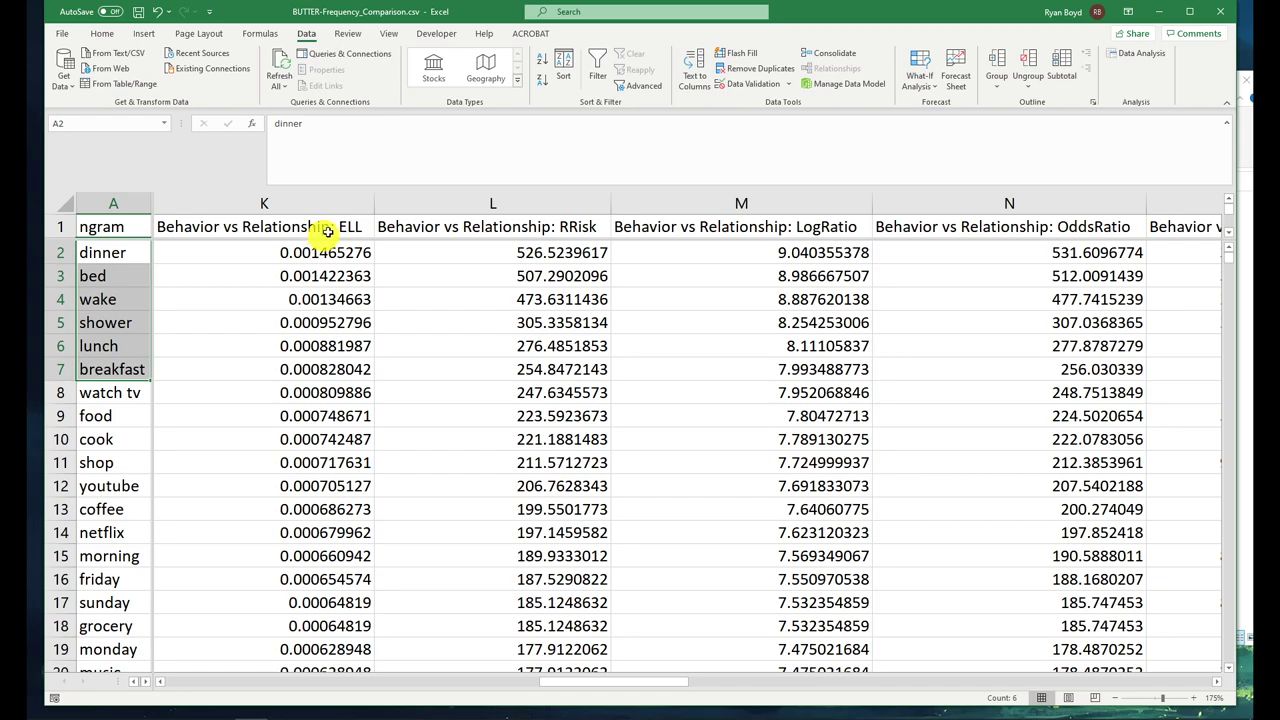
pyautogui.click(457, 227)
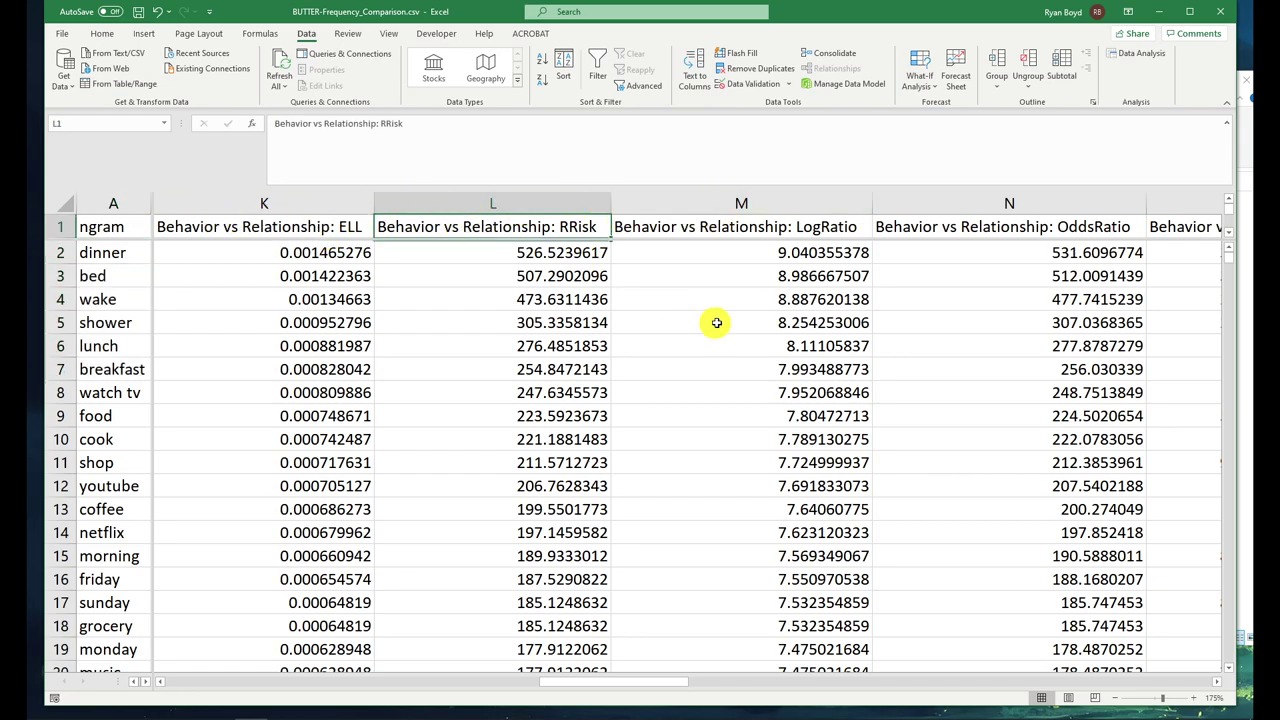
pyautogui.click(597, 322)
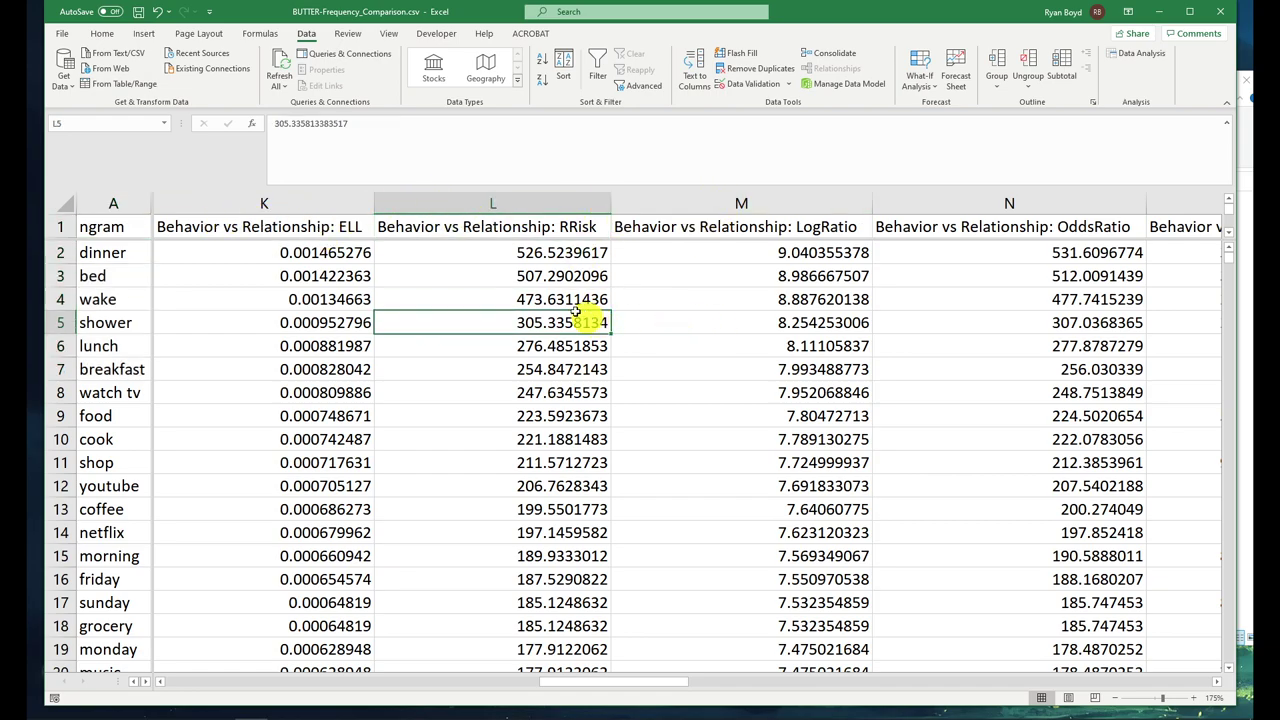
pyautogui.moveTo(110, 392); pyautogui.dragTo(116, 256)
# - Sort the rows by Behavior vs Relationship: RRisk from smallest to largest, and review the first eleven n-grams starting at romantic
pyautogui.click(595, 394)
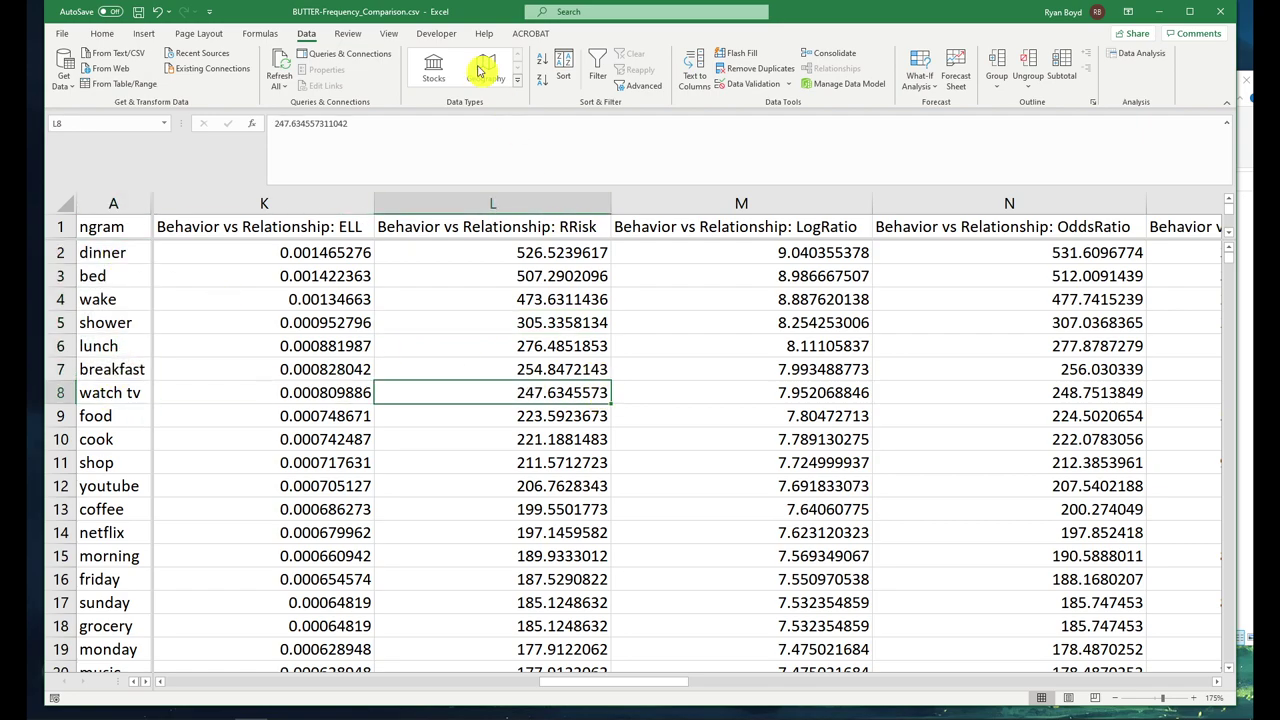
pyautogui.click(543, 60)
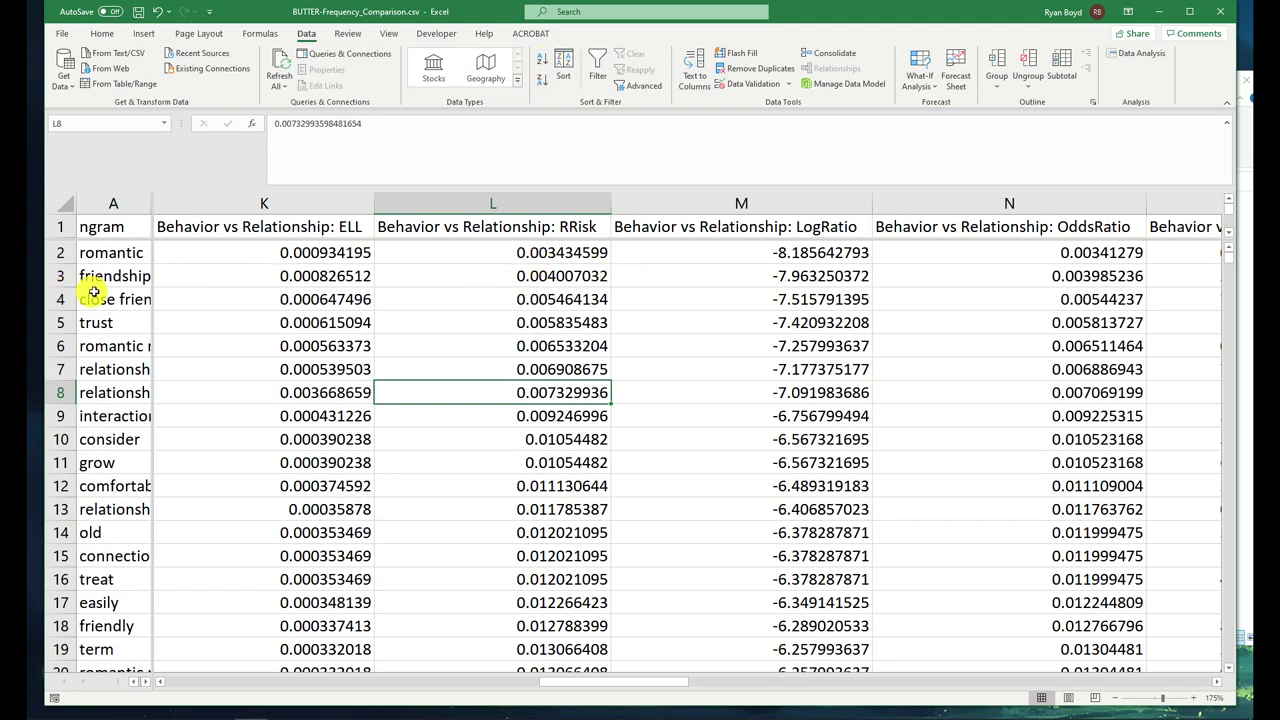
pyautogui.click(550, 254)
pyautogui.click(125, 252)
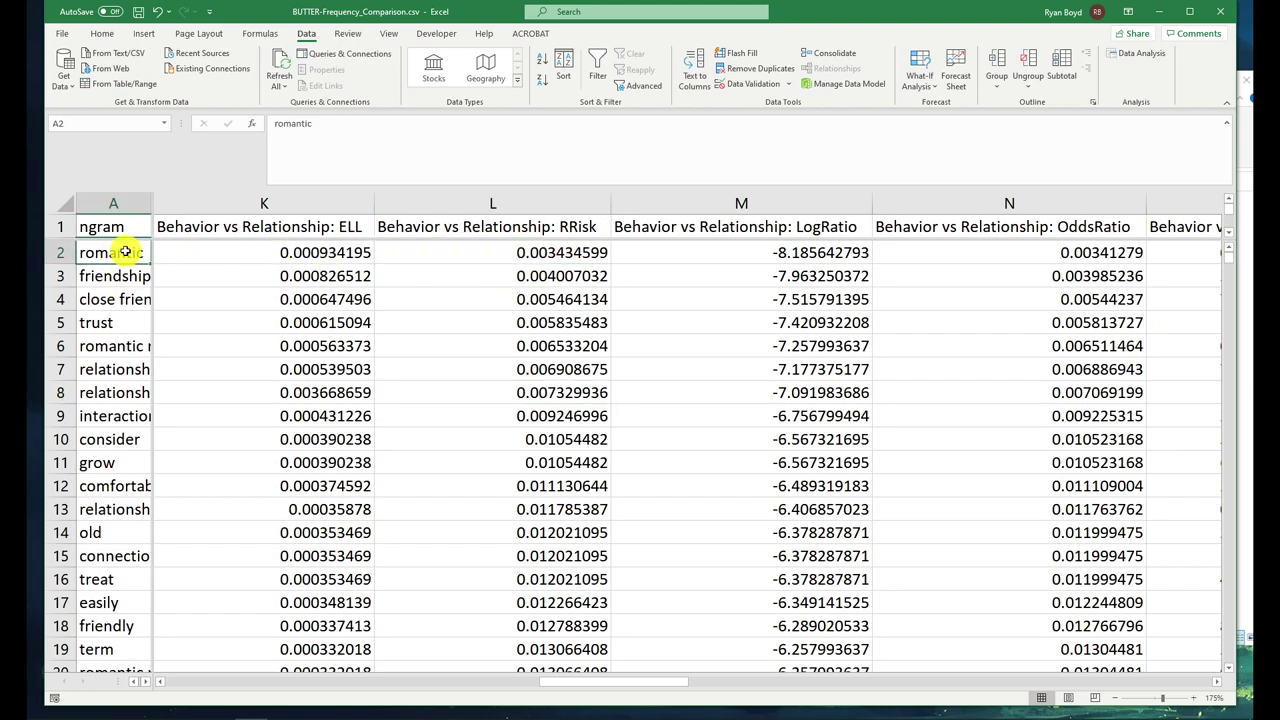
pyautogui.moveTo(125, 252); pyautogui.dragTo(106, 486)
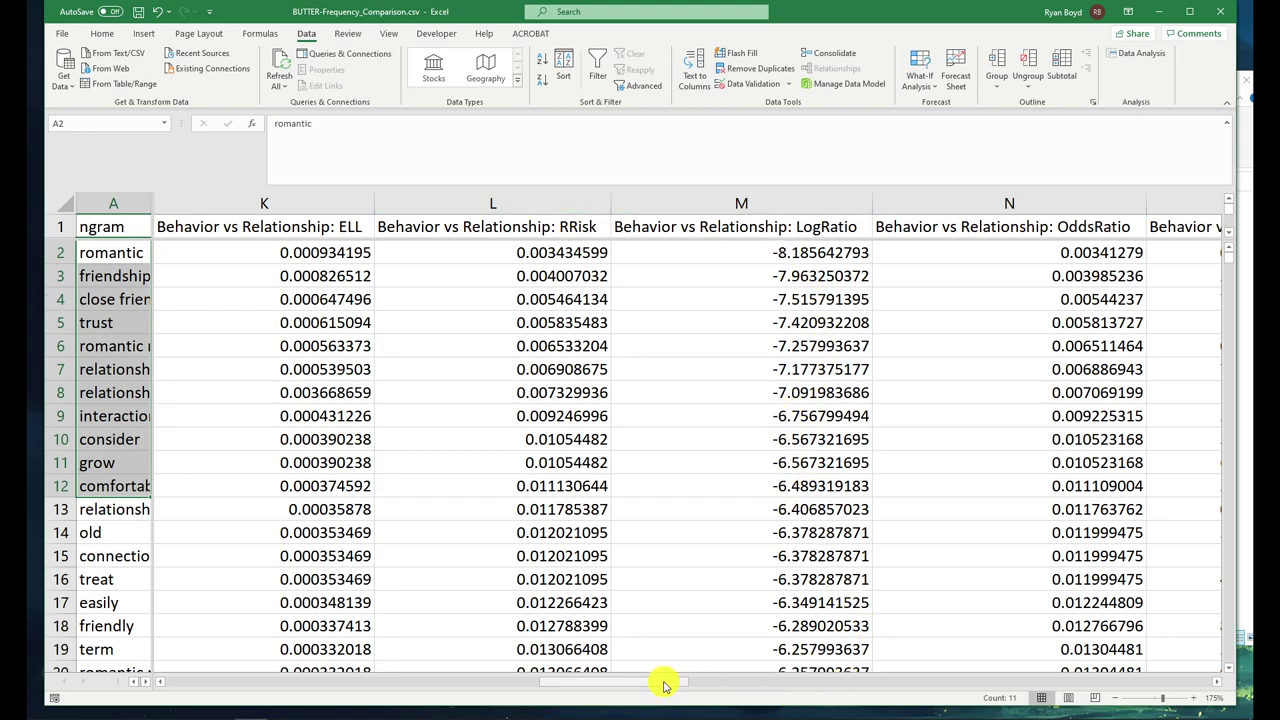
# - Look over the Behavior vs Values columns, and sort the rows by Behavior vs Values: %DIFF from smallest to largest
pyautogui.moveTo(663, 684); pyautogui.dragTo(776, 700)
pyautogui.click(484, 222)
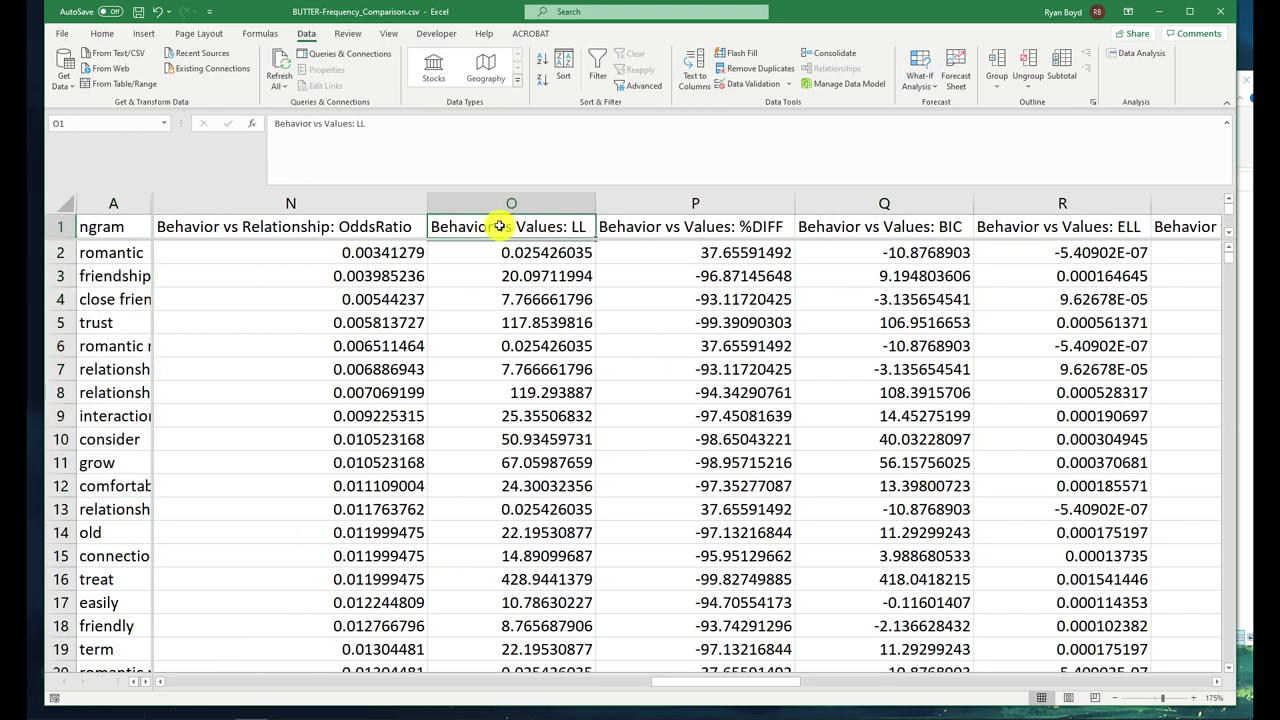
pyautogui.moveTo(492, 228); pyautogui.dragTo(946, 170)
pyautogui.click(488, 222)
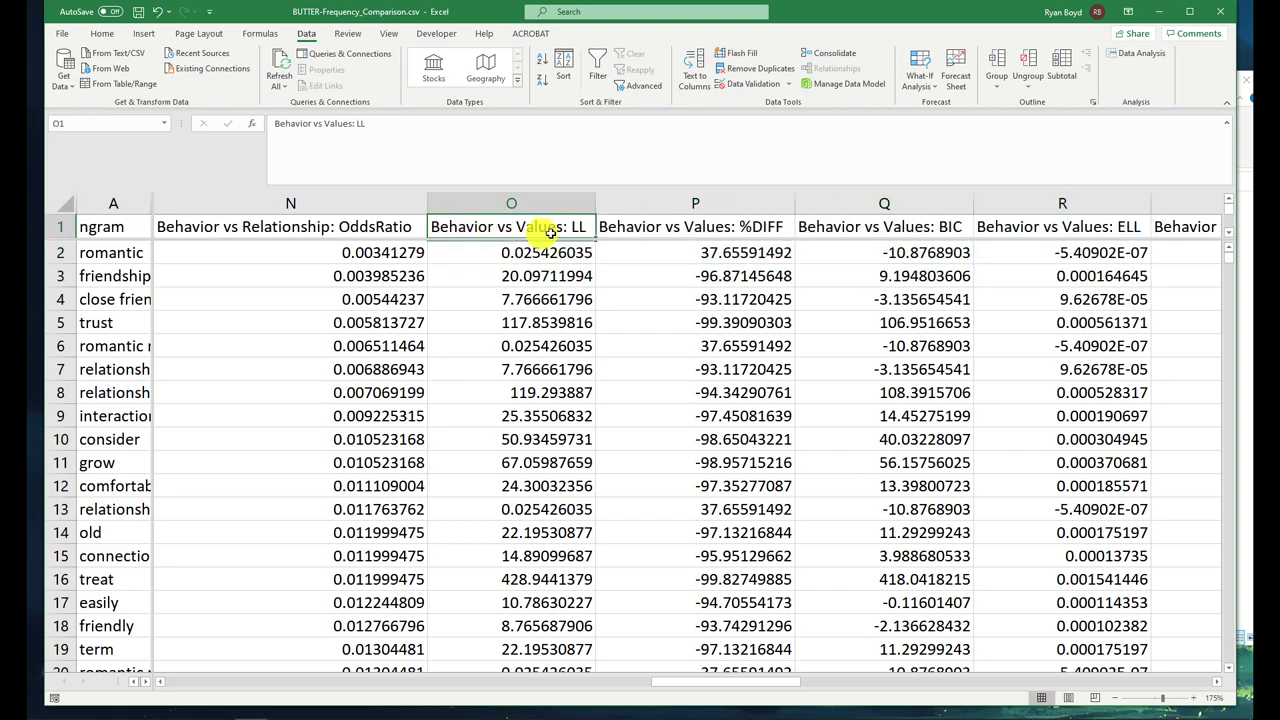
pyautogui.click(533, 297)
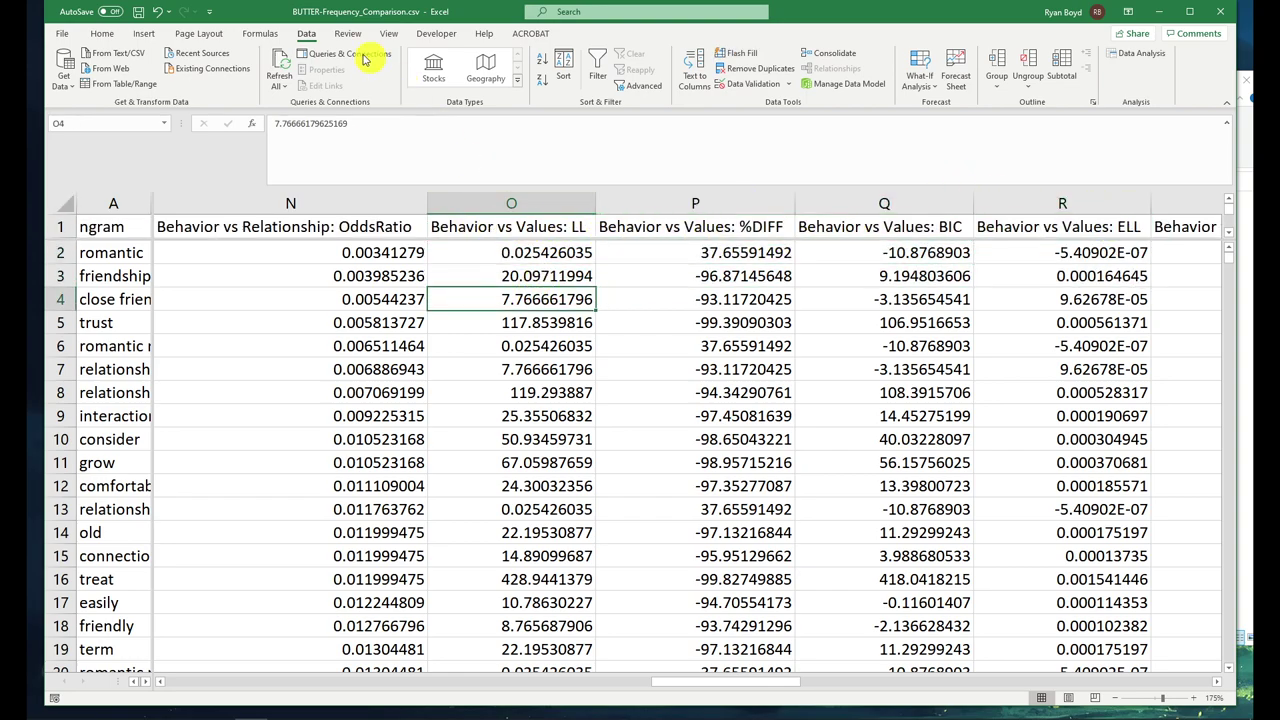
pyautogui.click(690, 255)
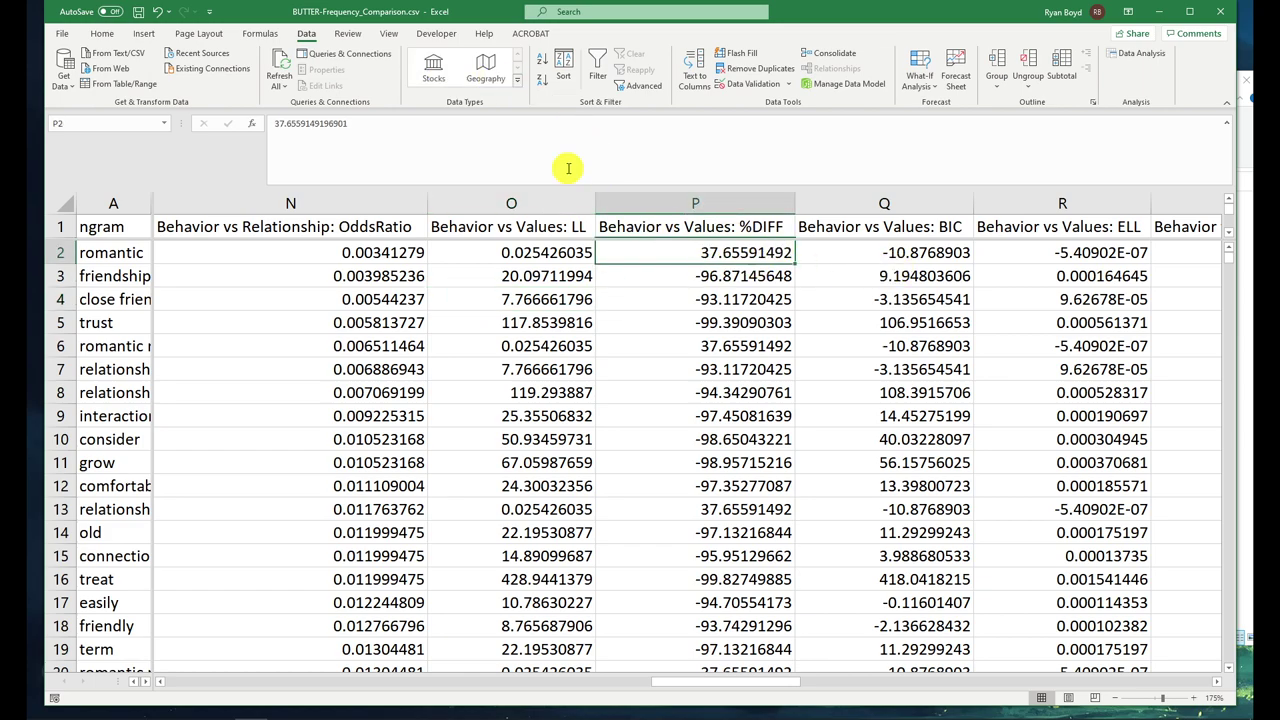
pyautogui.click(540, 62)
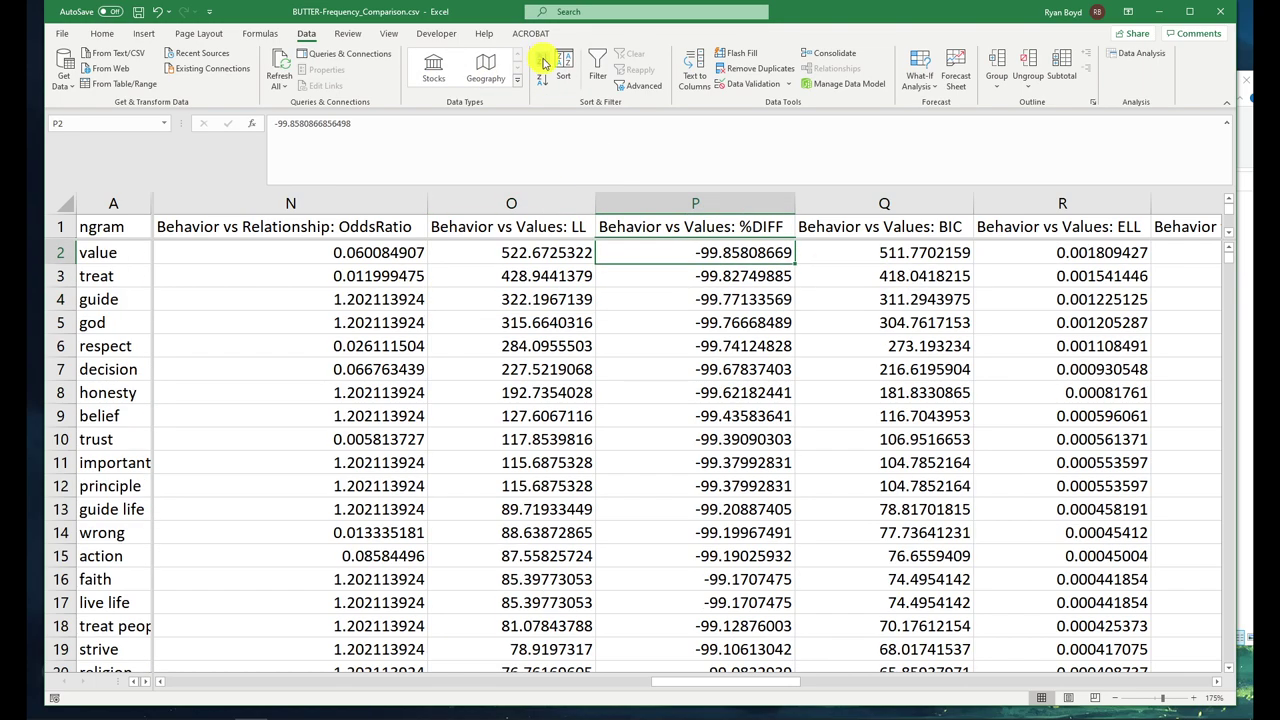
# - Examine the n-grams from value to faith against the Behavior vs Values: %DIFF header and its first value
pyautogui.moveTo(110, 253); pyautogui.dragTo(116, 577)
pyautogui.click(742, 246)
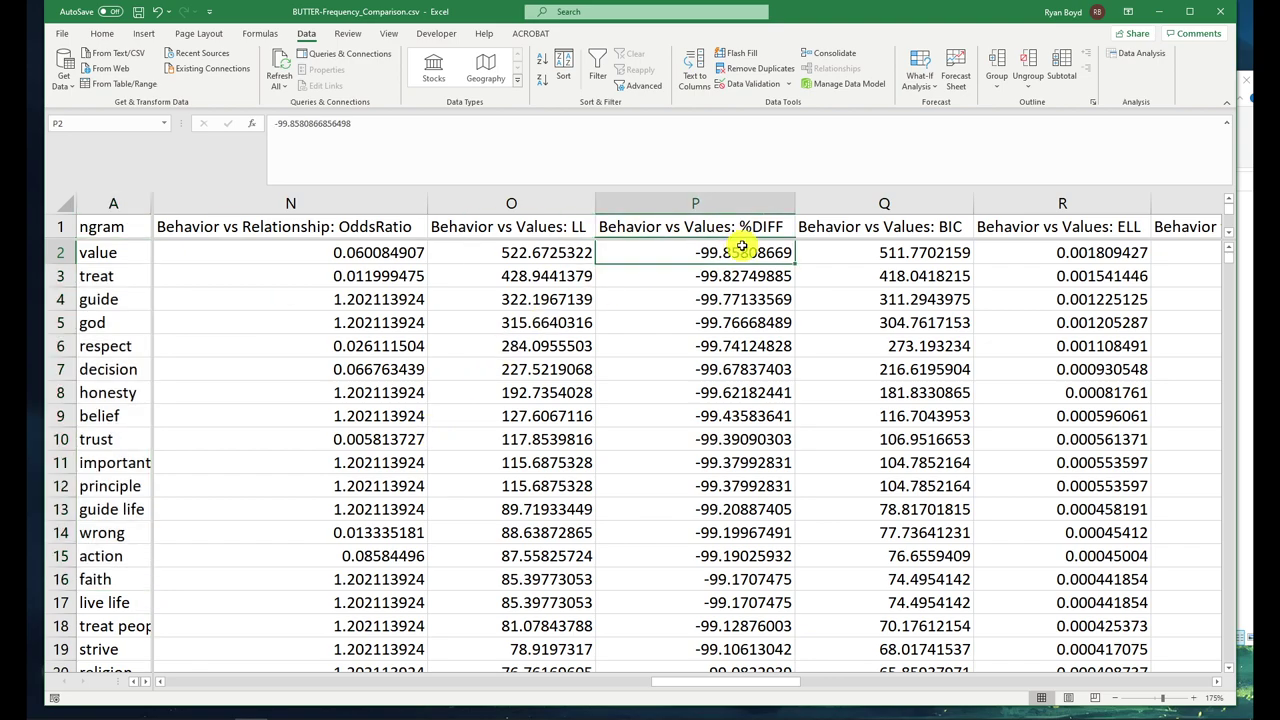
pyautogui.click(692, 223)
pyautogui.doubleClick(692, 223)
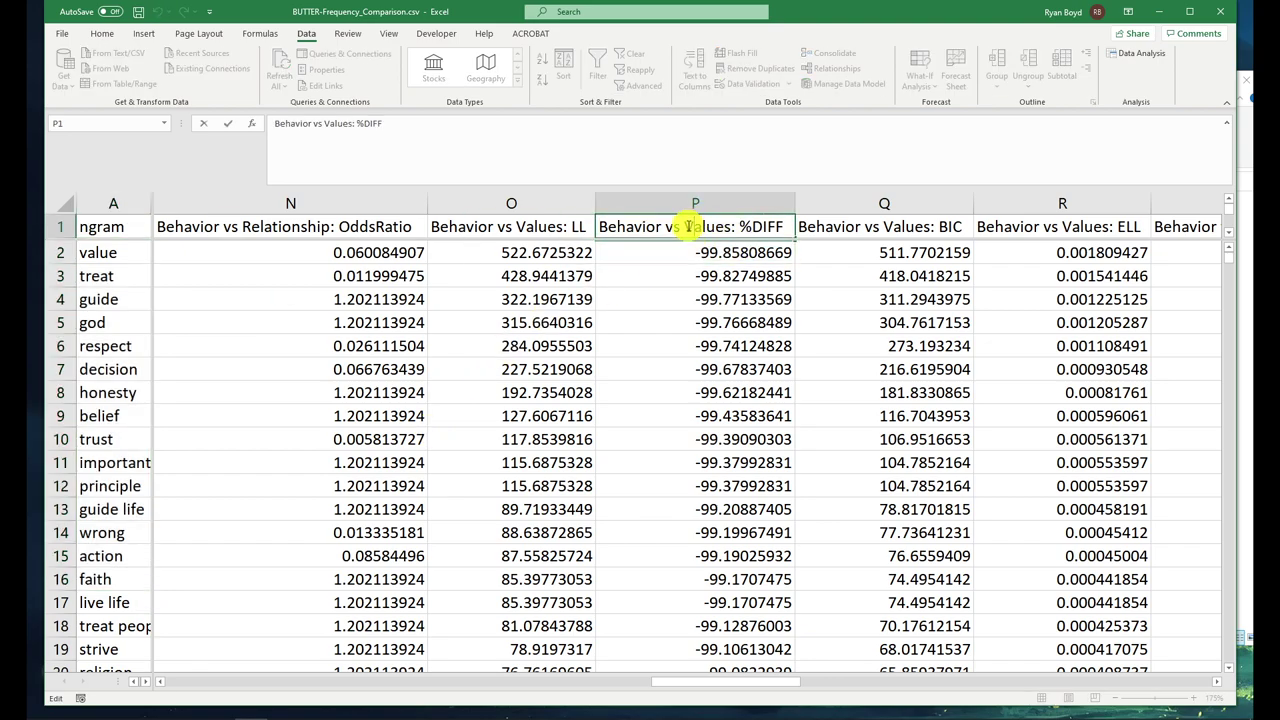
# - Examine the first four Behavior vs Values: %DIFF values and their n-grams, along with the raw frequency columns of the three corpora
pyautogui.moveTo(730, 228); pyautogui.dragTo(745, 322)
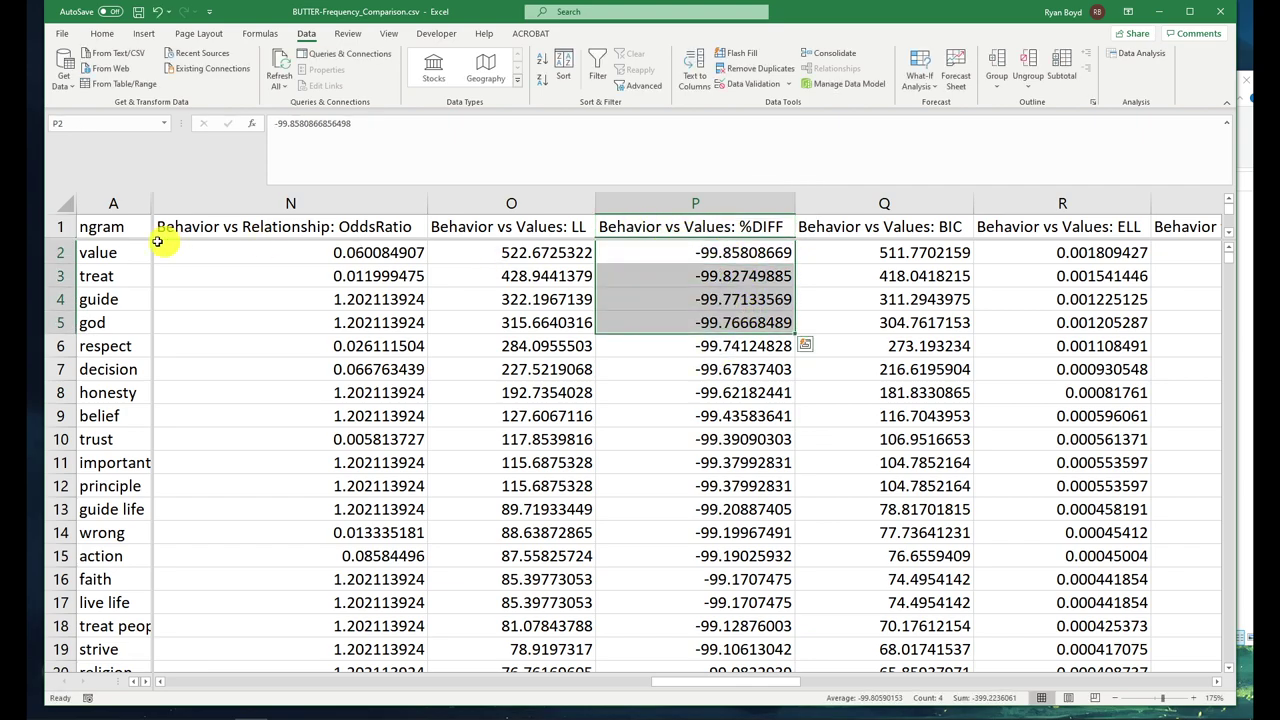
pyautogui.moveTo(106, 252); pyautogui.dragTo(105, 330)
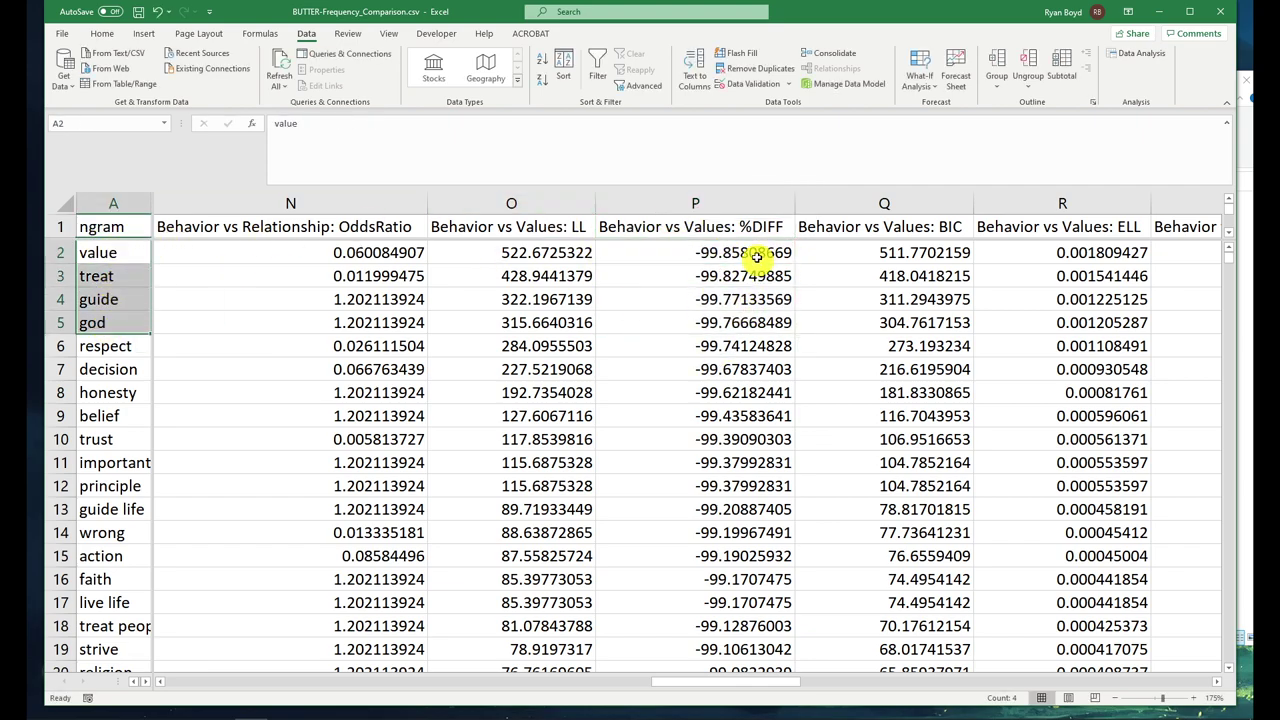
pyautogui.click(705, 244)
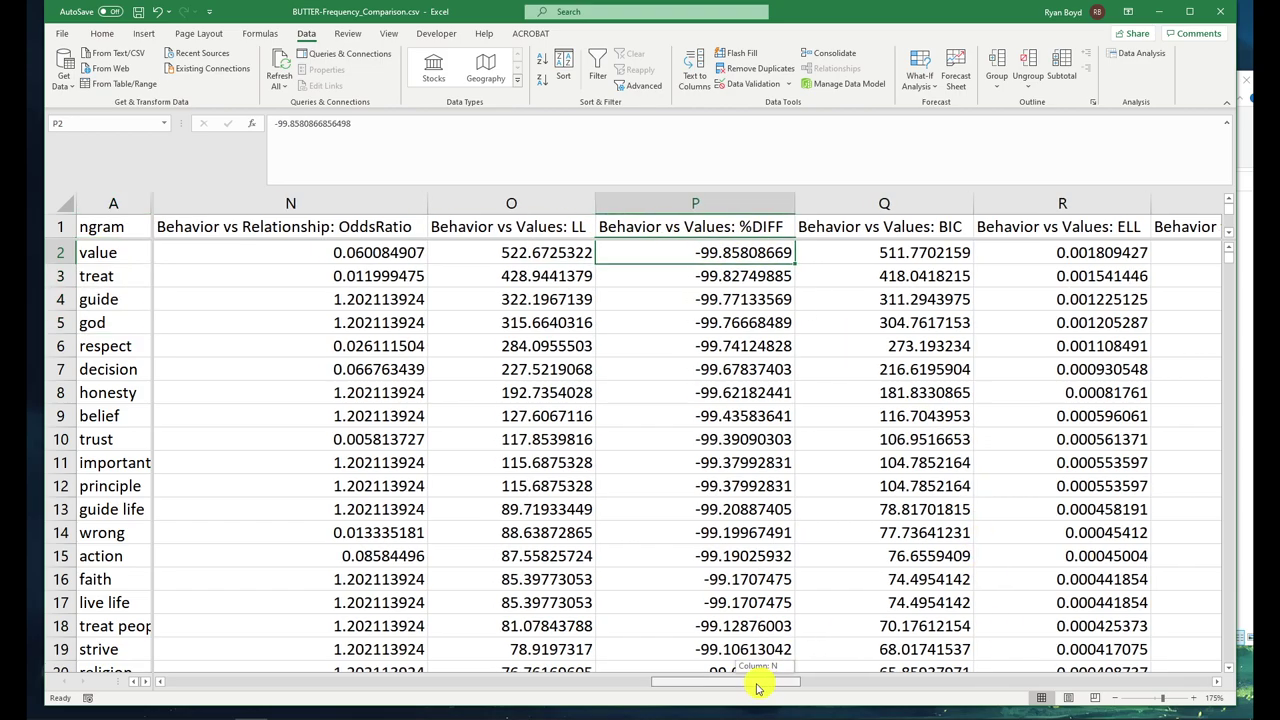
pyautogui.moveTo(757, 688); pyautogui.dragTo(390, 703)
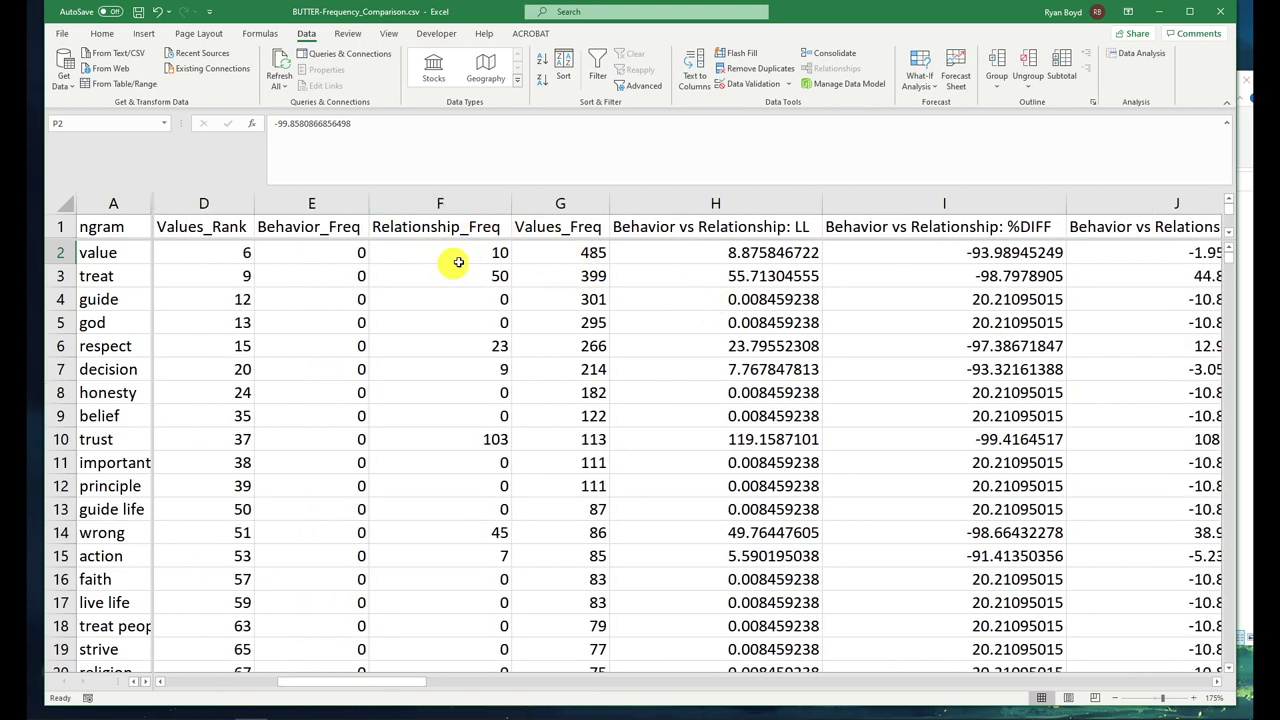
# - Add the header p in cell AC1, beside the Relationship vs Values: OddsRatio column
pyautogui.moveTo(368, 692); pyautogui.dragTo(1170, 694)
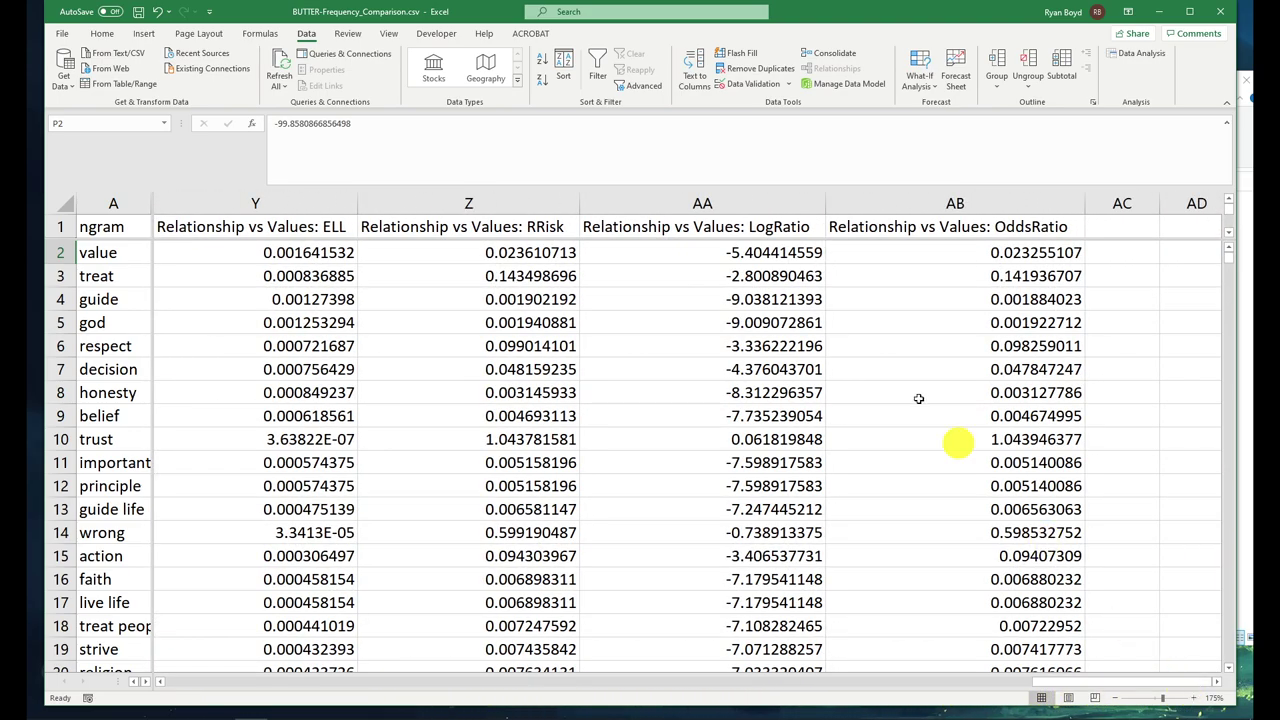
pyautogui.click(930, 256)
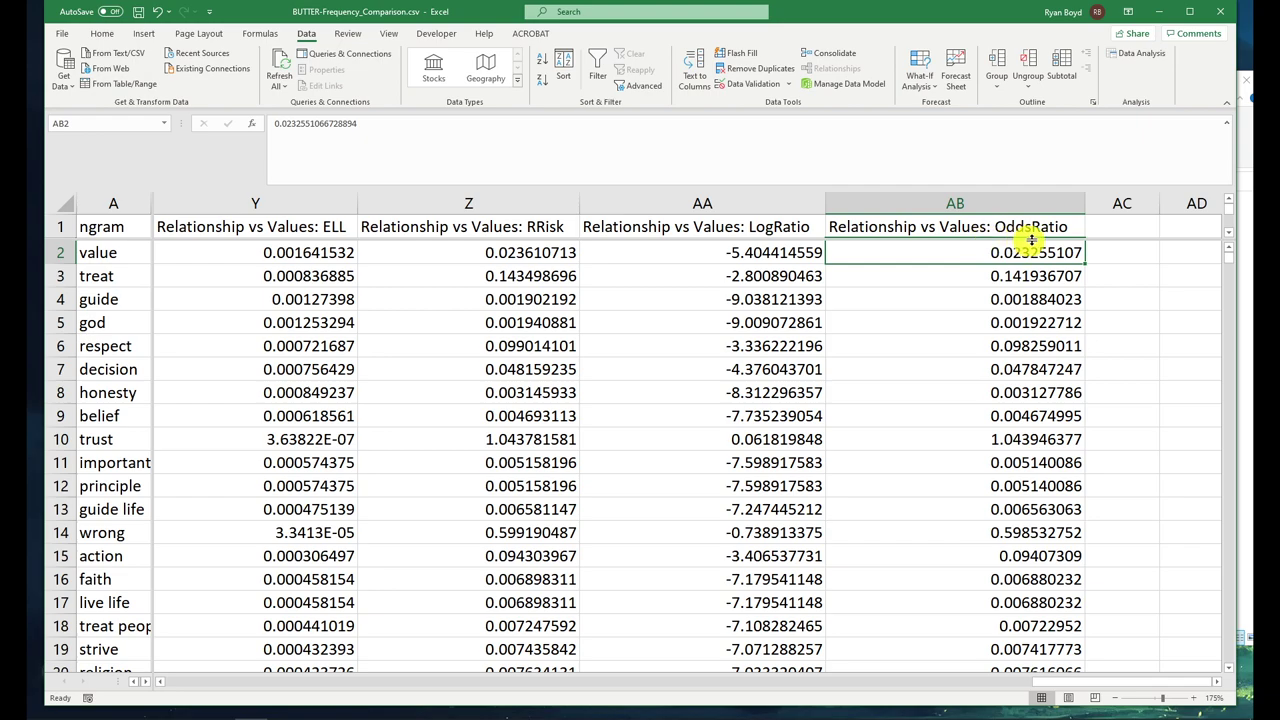
pyautogui.click(986, 203)
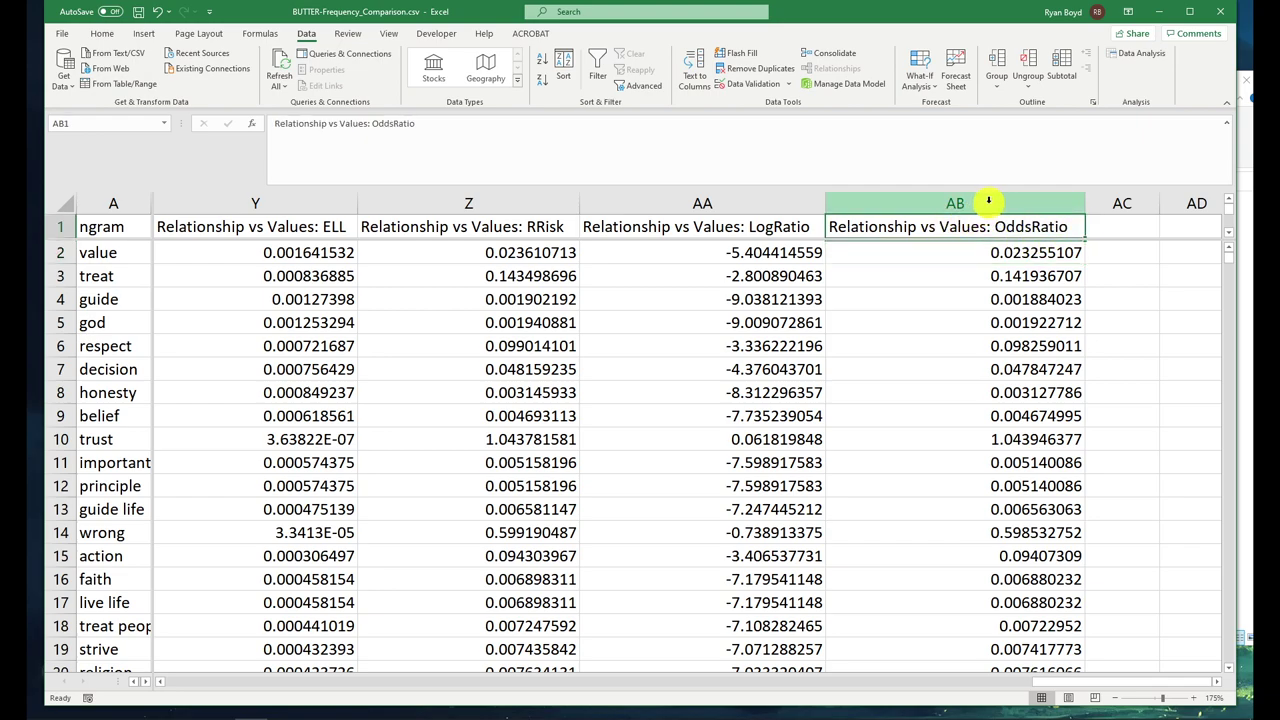
pyautogui.click(1124, 222)
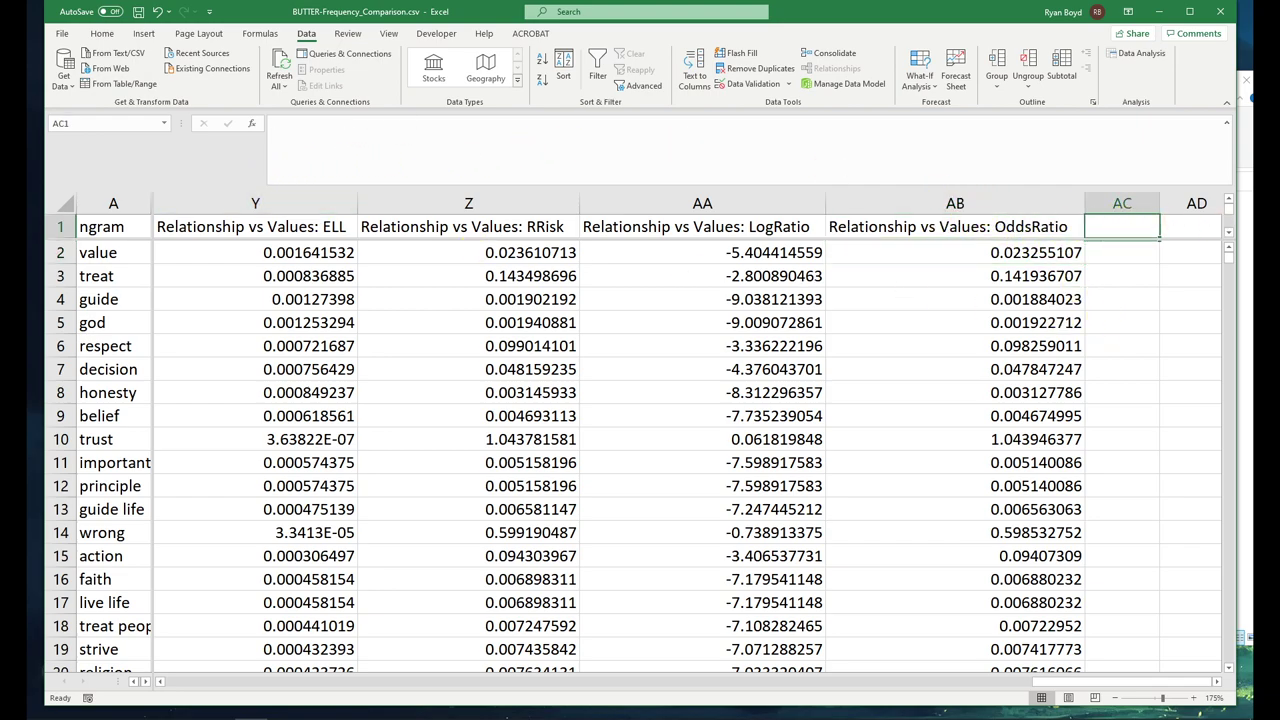
pyautogui.hscroll(1, 640, 430)
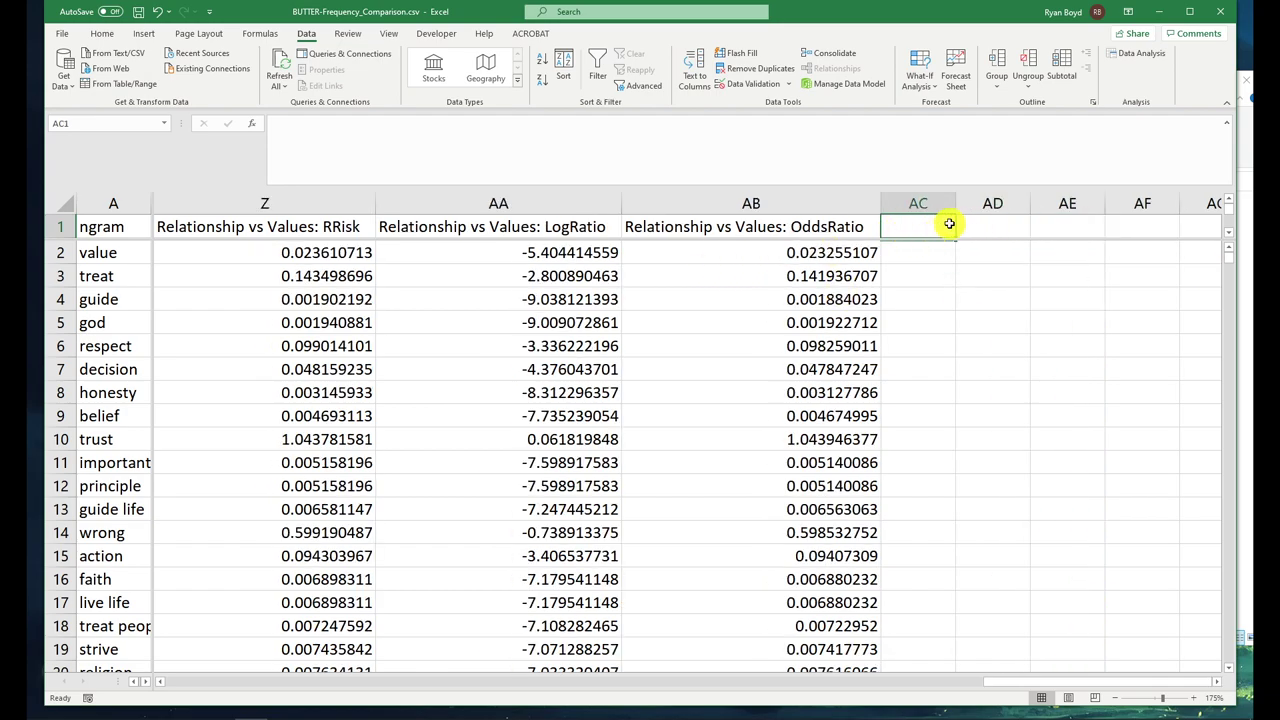
pyautogui.write('a')
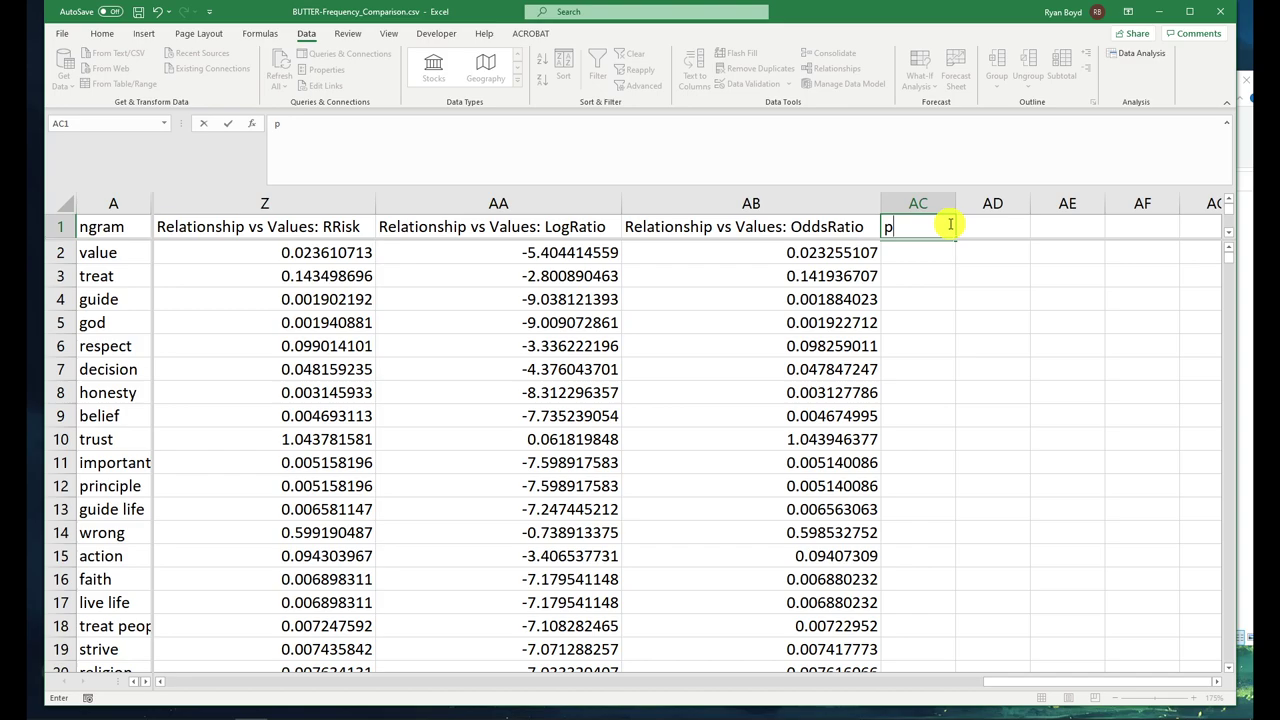
pyautogui.press('Return')
pyautogui.click(949, 224)
pyautogui.write('p')
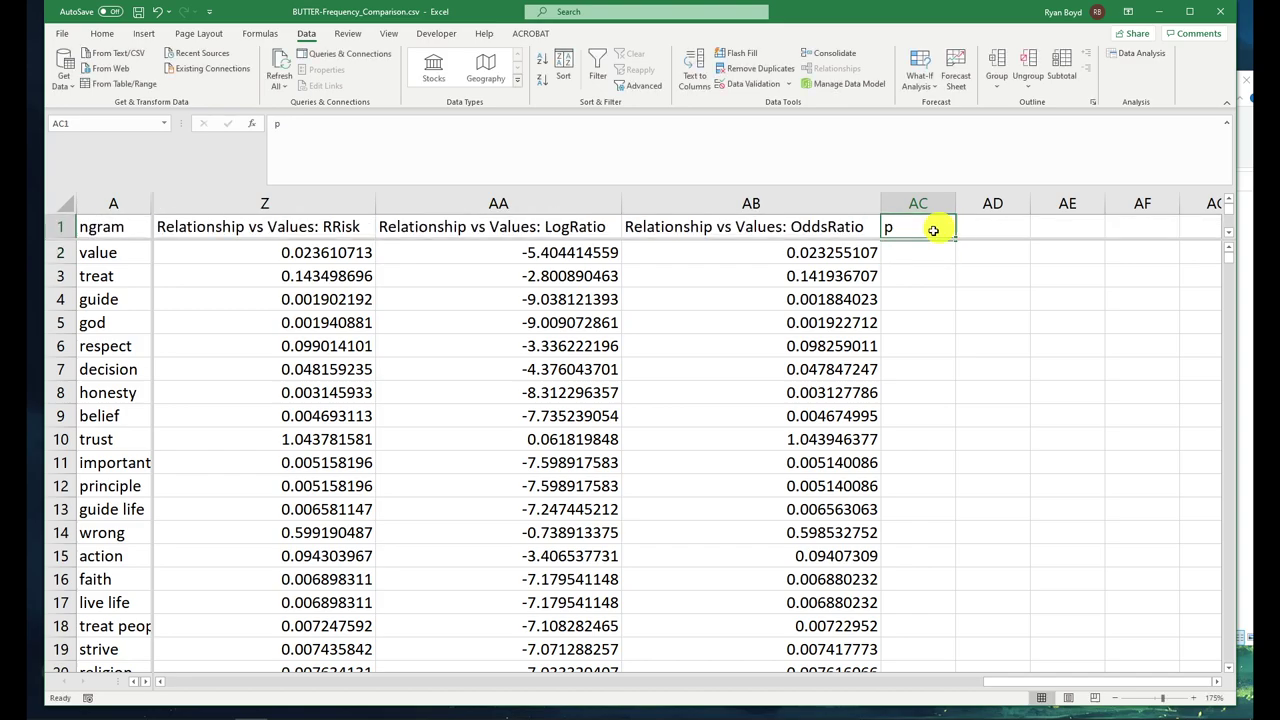
pyautogui.press('Return')
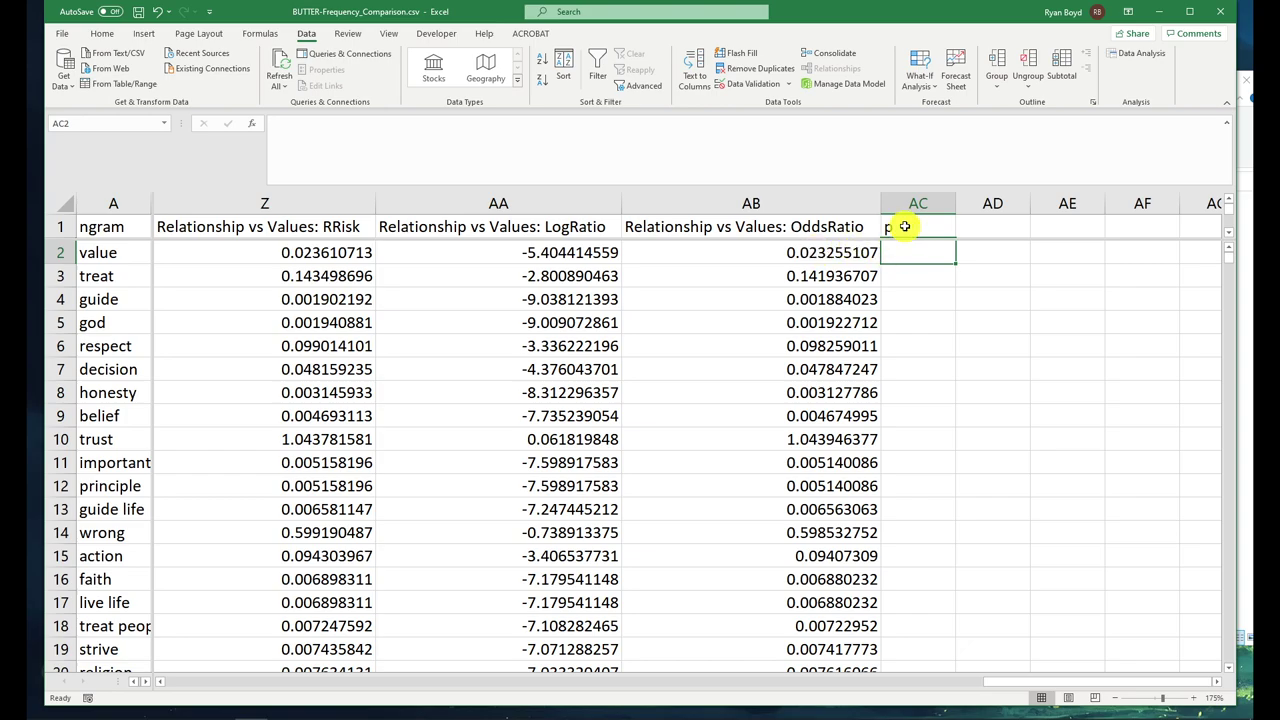
# - Enter the formula =AB2/(AB2+1) in cell AC2 to convert the odds ratio into a probability
pyautogui.click(828, 258)
pyautogui.click(922, 256)
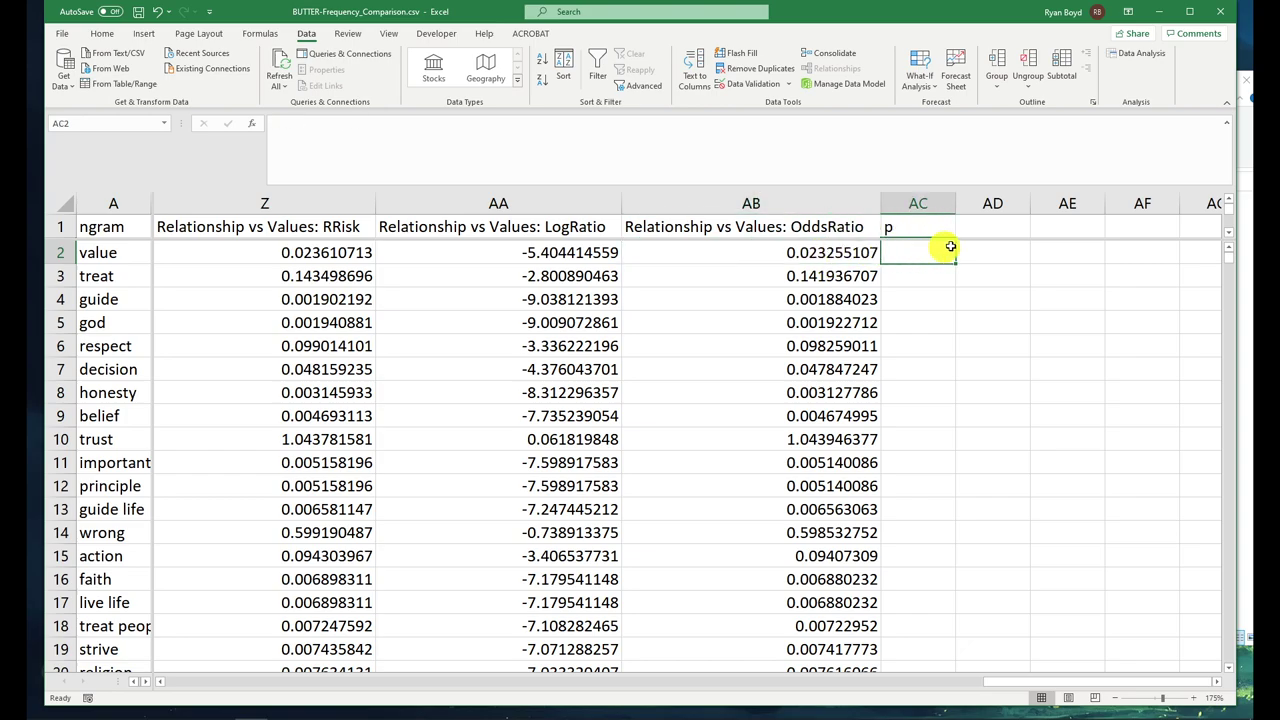
pyautogui.write('=')
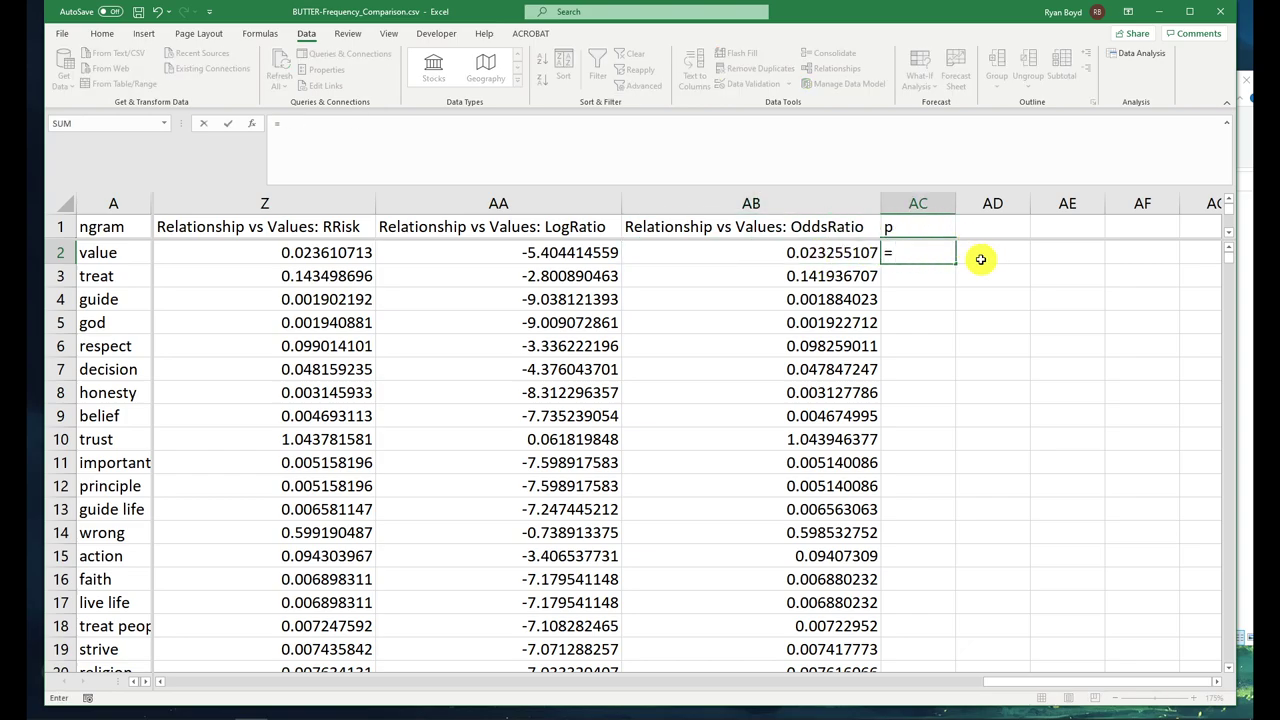
pyautogui.press('Left')
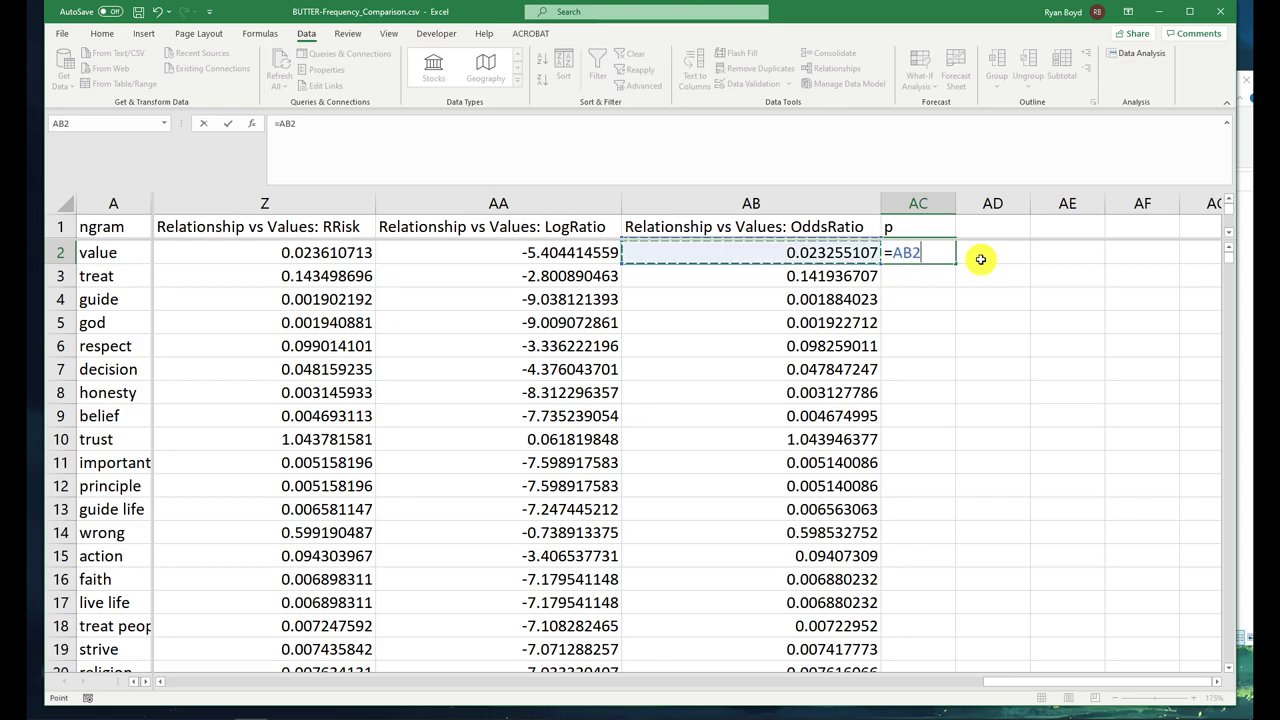
pyautogui.write('/')
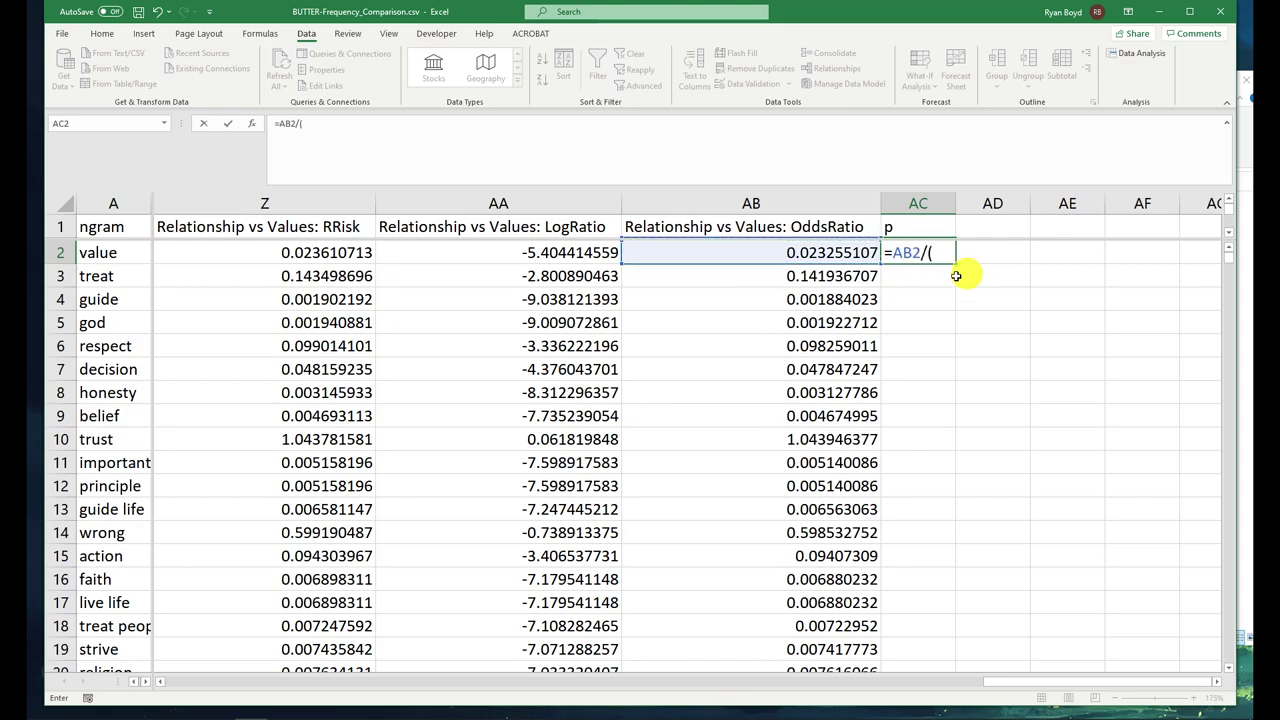
pyautogui.write('(')
pyautogui.click(812, 257)
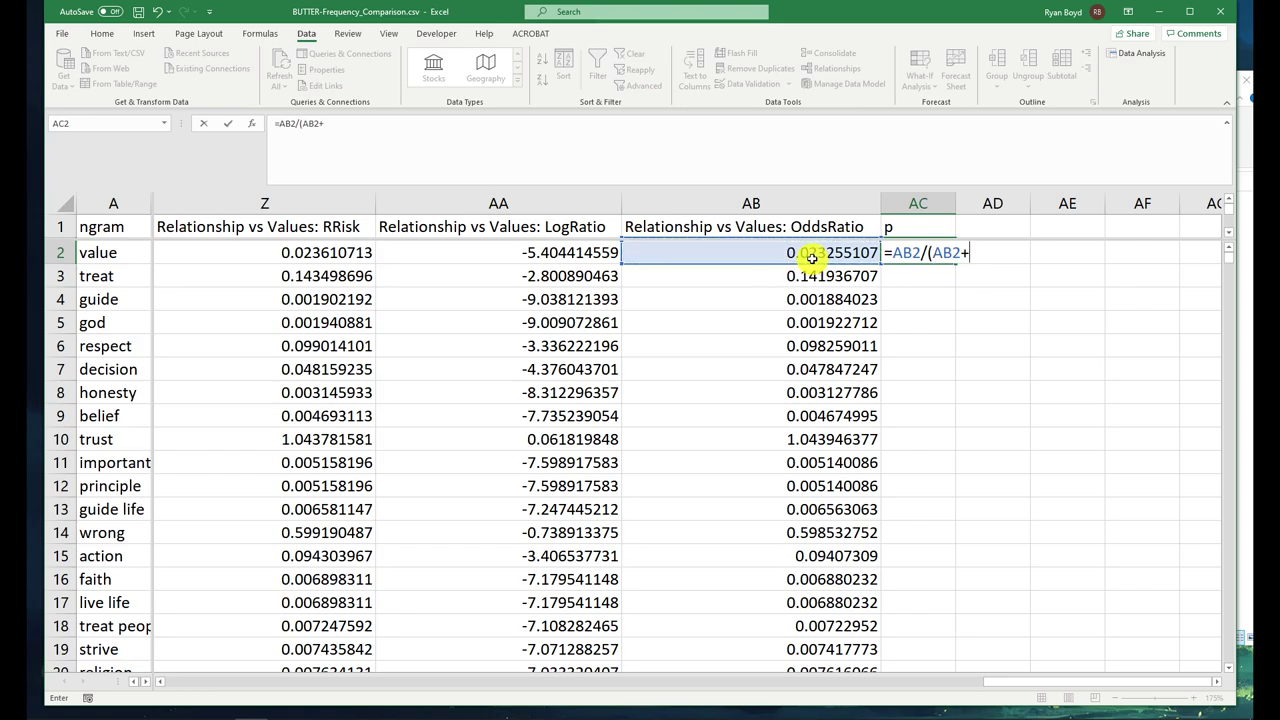
pyautogui.write('+1)')
pyautogui.press('Return')
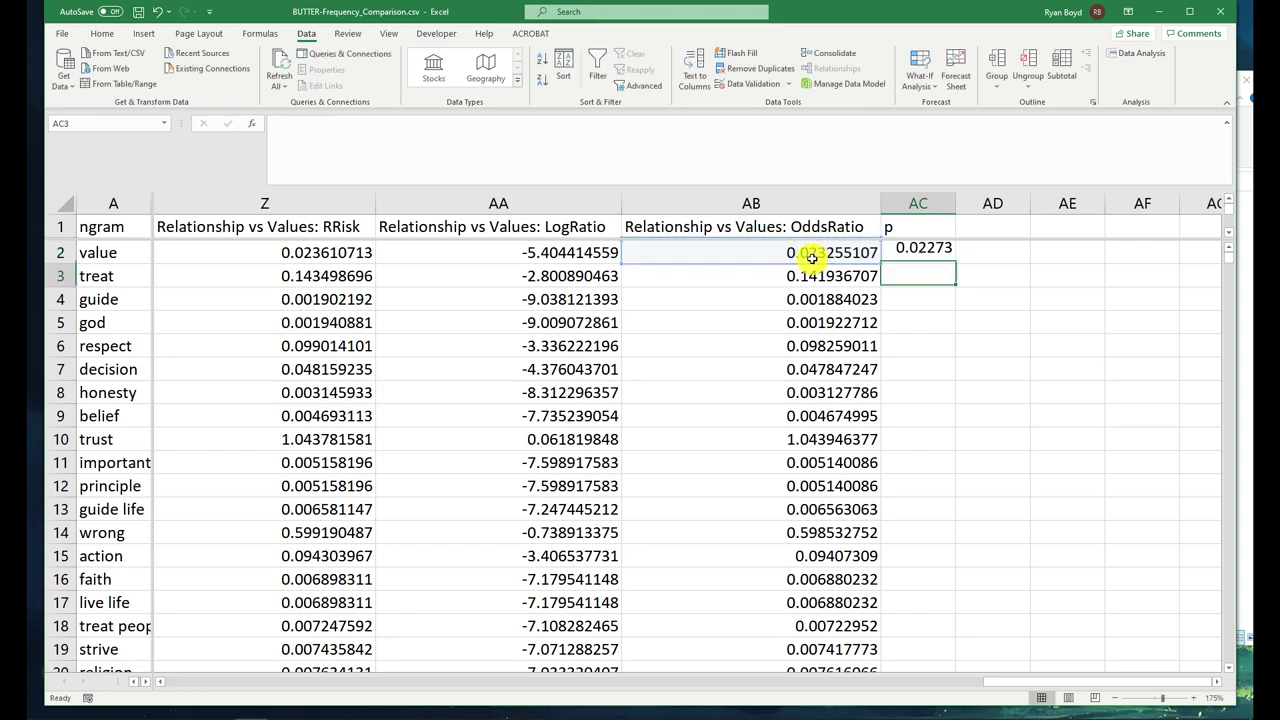
pyautogui.press('Up')
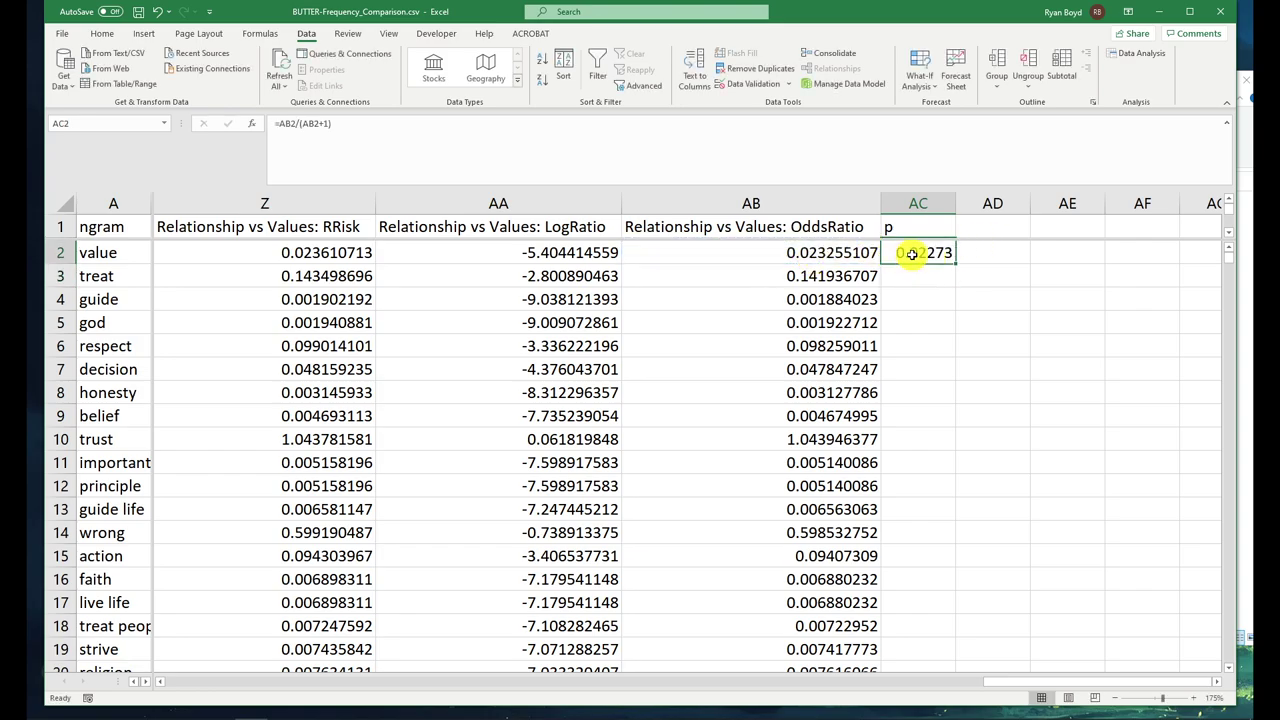
# - Copy the probability formula from AC2 down column AC to the last data row, 2639
pyautogui.click(829, 252)
pyautogui.hotkey('ctrl', 'Down')
pyautogui.press('Right')
pyautogui.hotkey('ctrl', 'shift', 'Up')
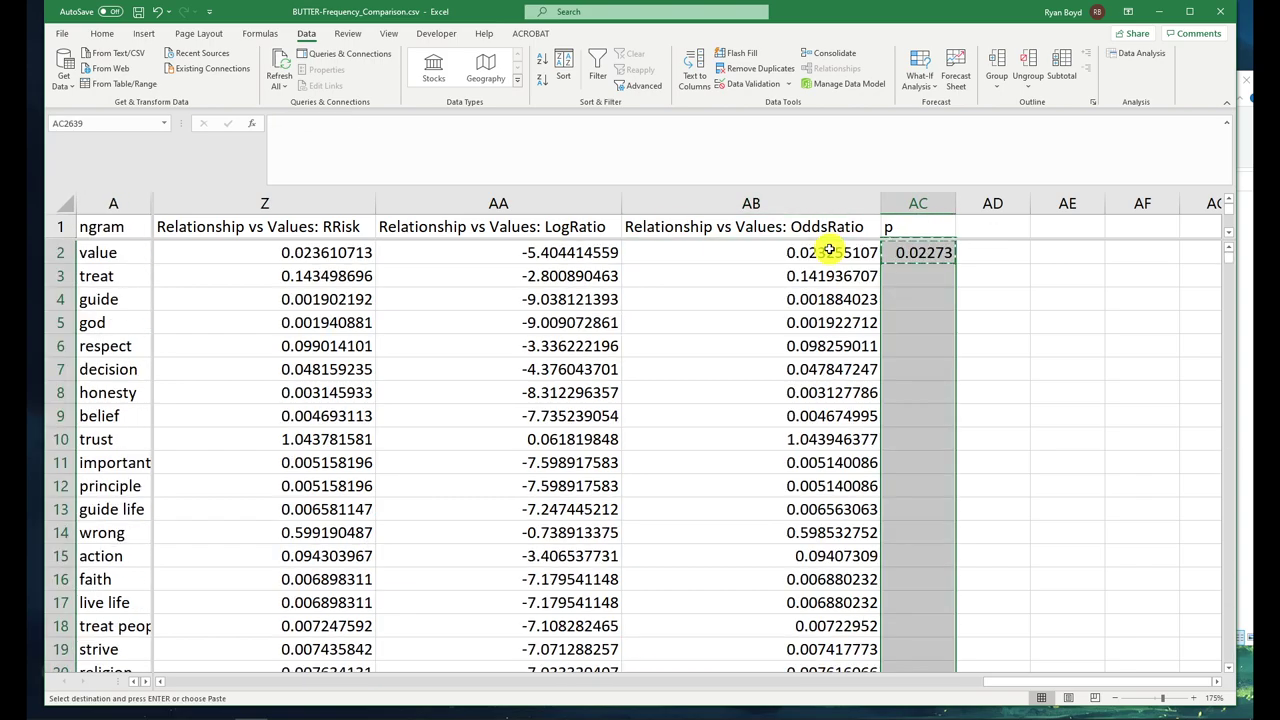
pyautogui.hotkey('ctrl', 'v')
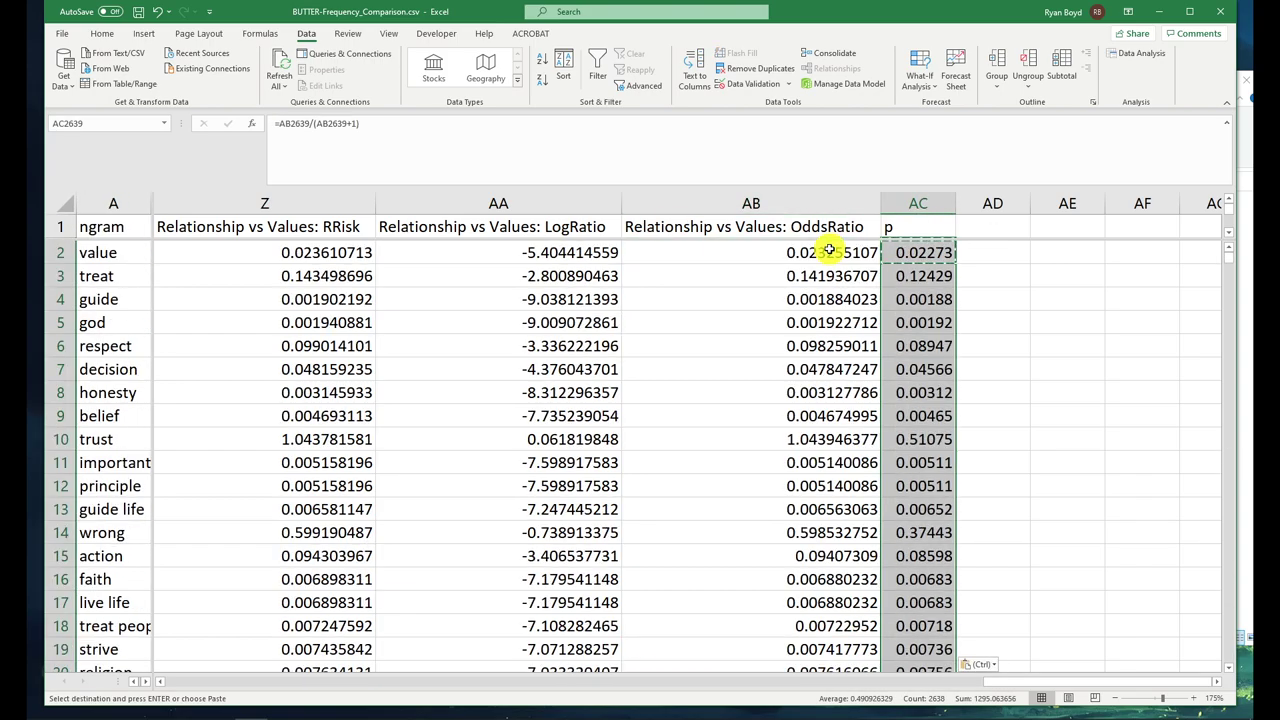
# - Replace the formulas in the whole p column with their plain values
pyautogui.click(913, 203)
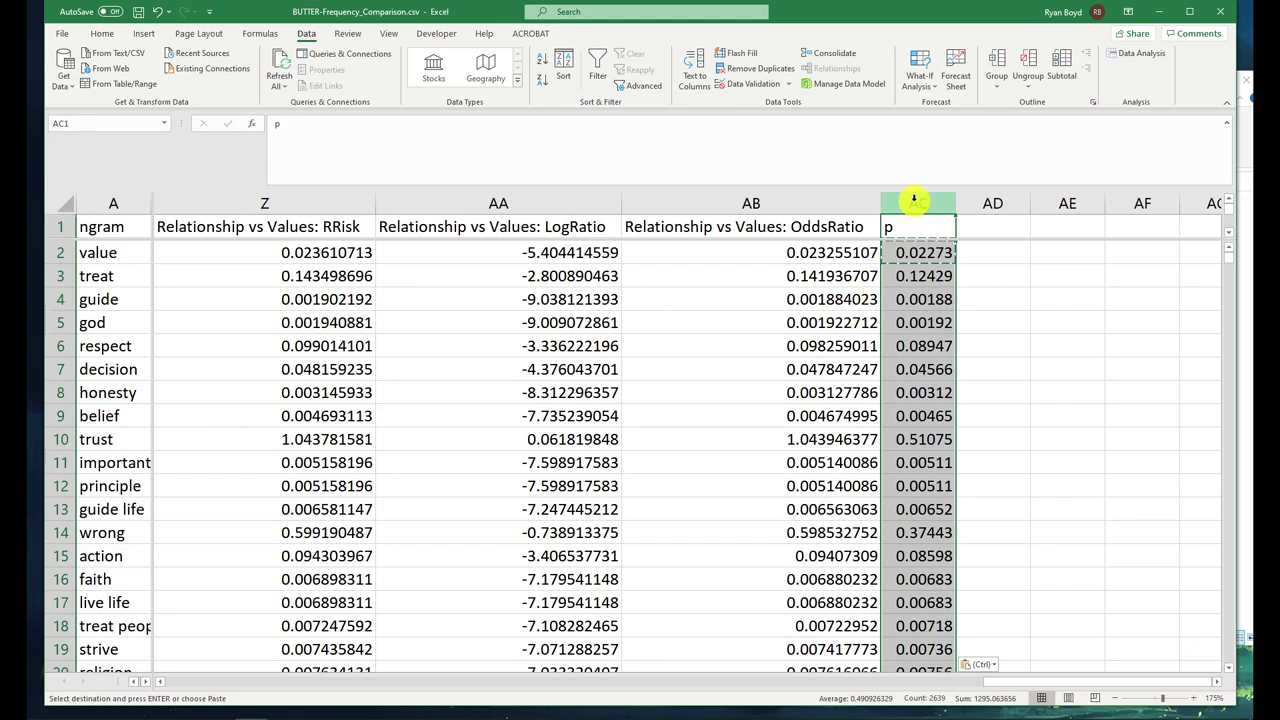
pyautogui.click(102, 33)
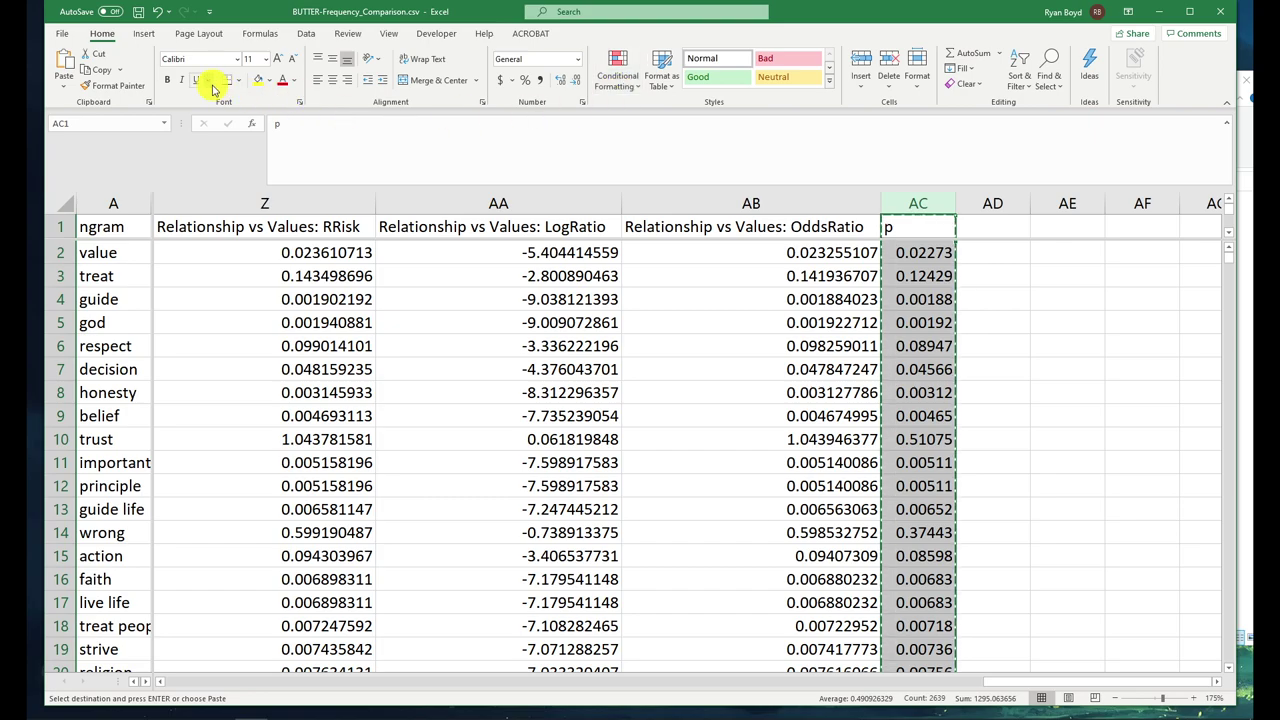
pyautogui.click(64, 85)
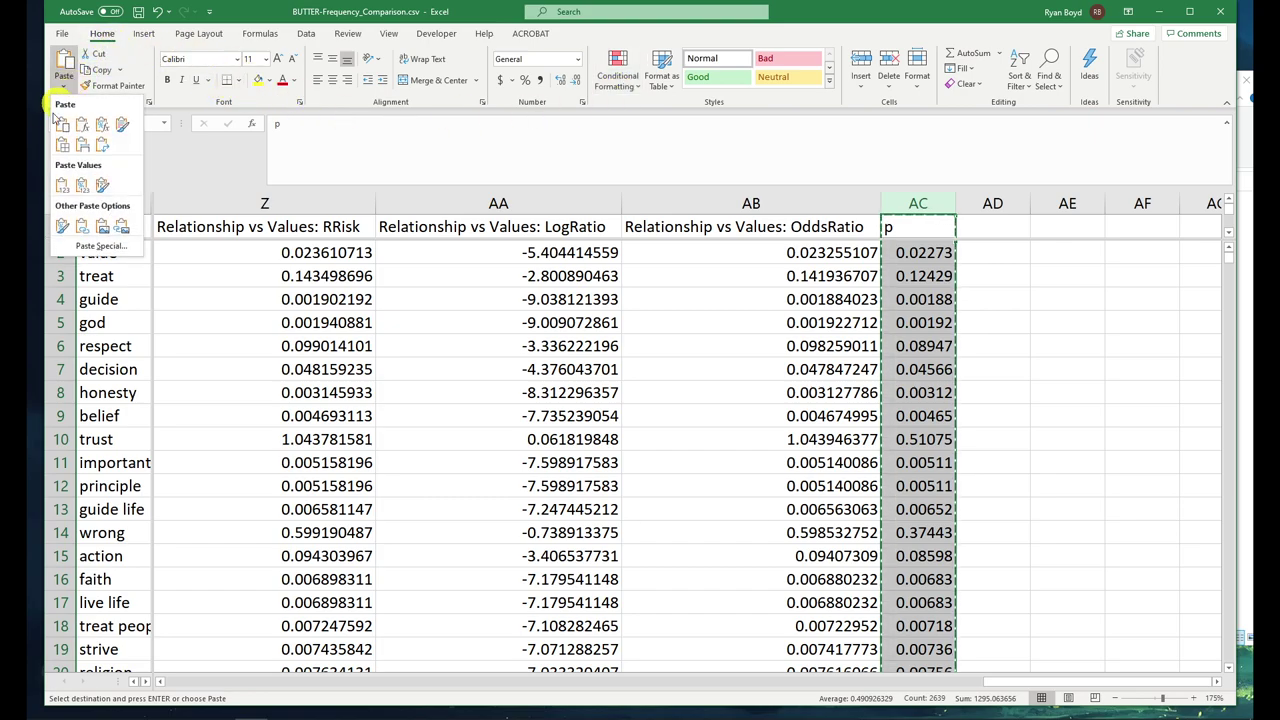
pyautogui.click(64, 186)
# - Sort the rows by the p column from largest to smallest
pyautogui.click(894, 272)
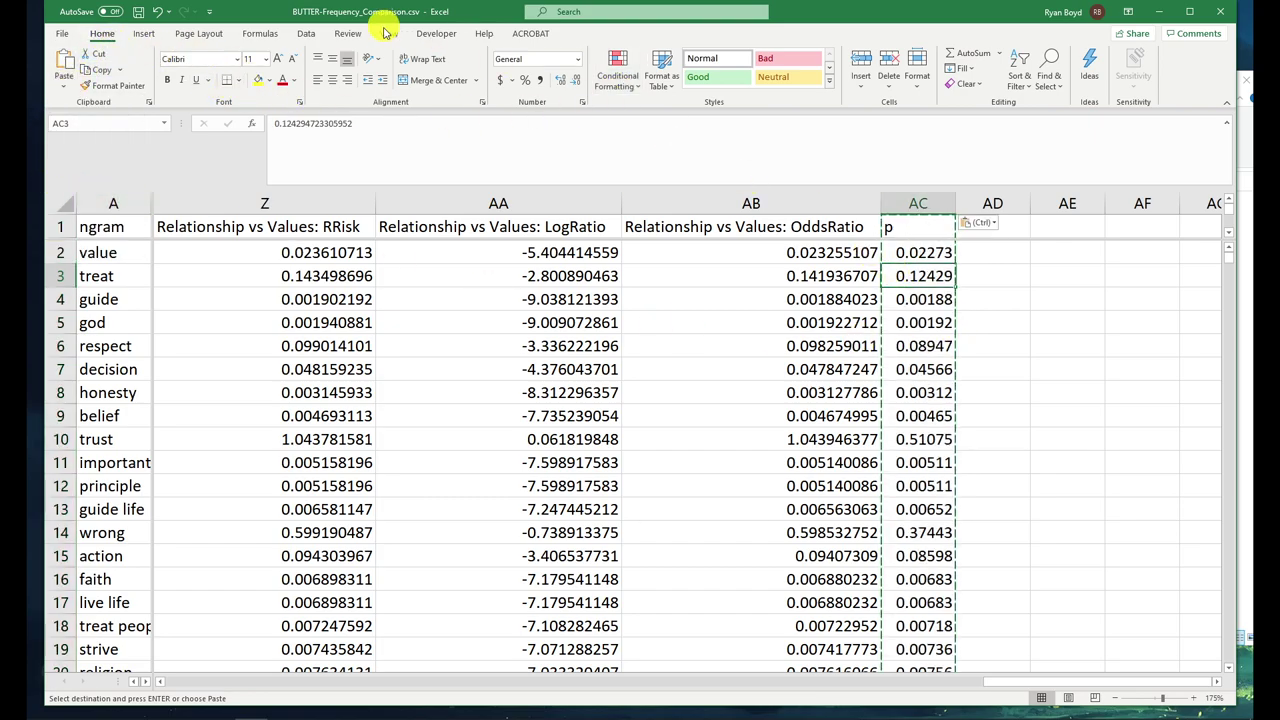
pyautogui.click(304, 34)
pyautogui.click(541, 81)
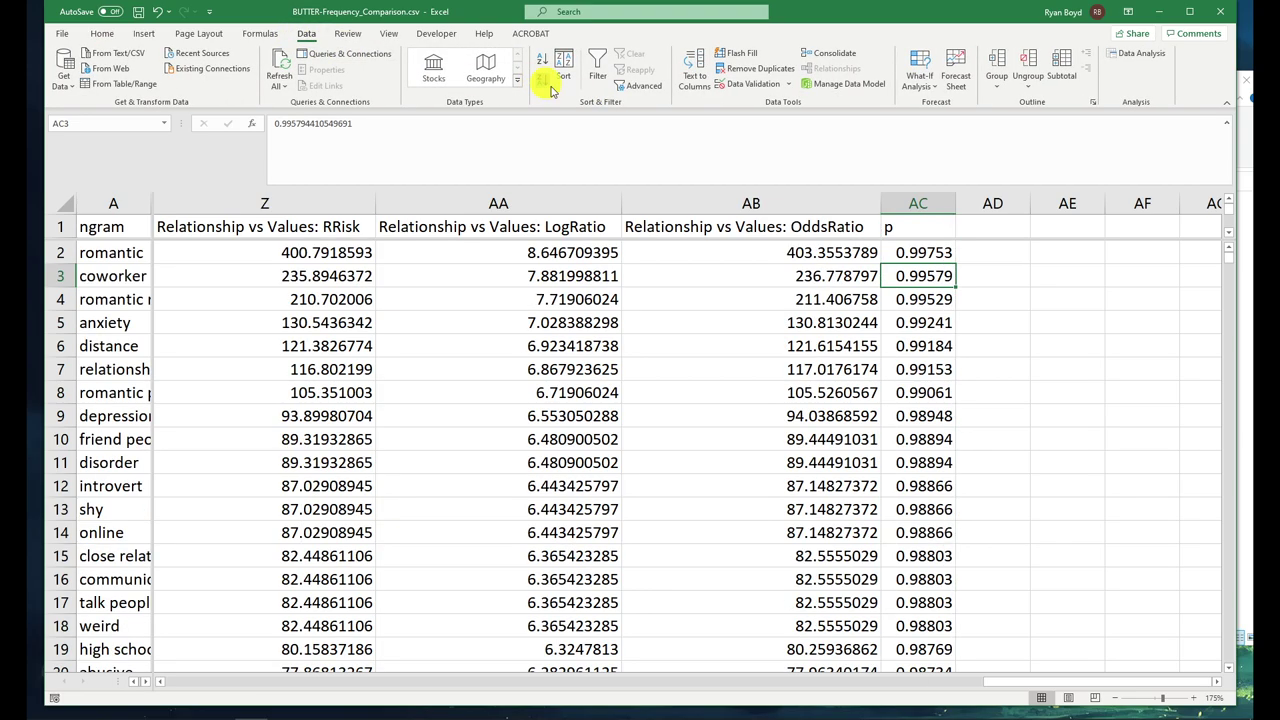
# - Examine the highest p value and the n-grams from romantic to online against the Relationship vs Values: OddsRatio header
pyautogui.click(911, 252)
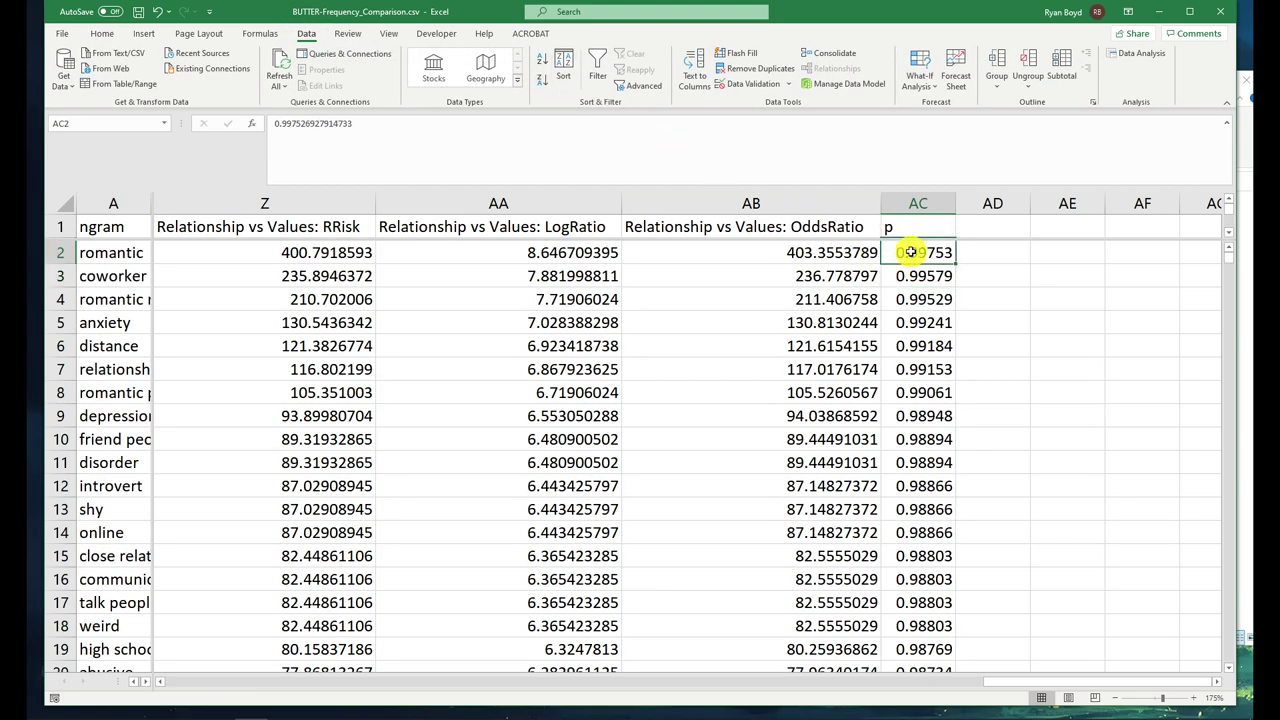
pyautogui.moveTo(94, 252); pyautogui.dragTo(117, 441)
pyautogui.click(925, 252)
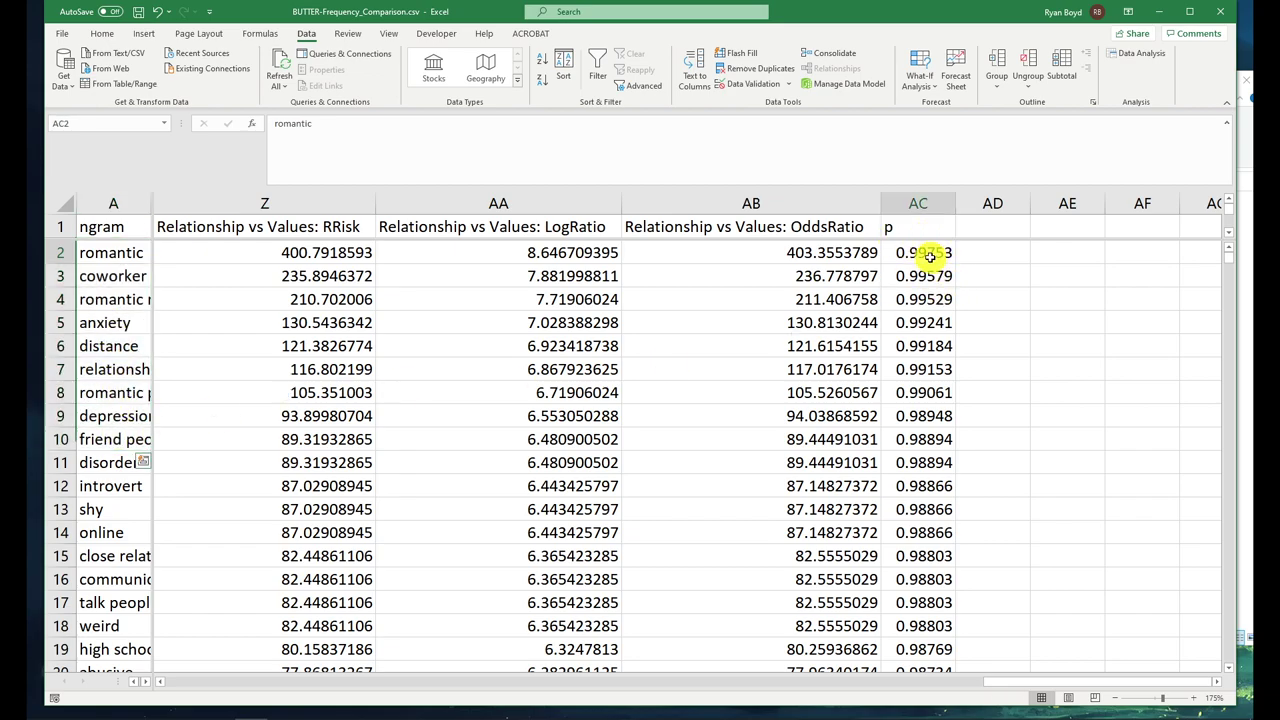
pyautogui.moveTo(113, 249); pyautogui.dragTo(110, 535)
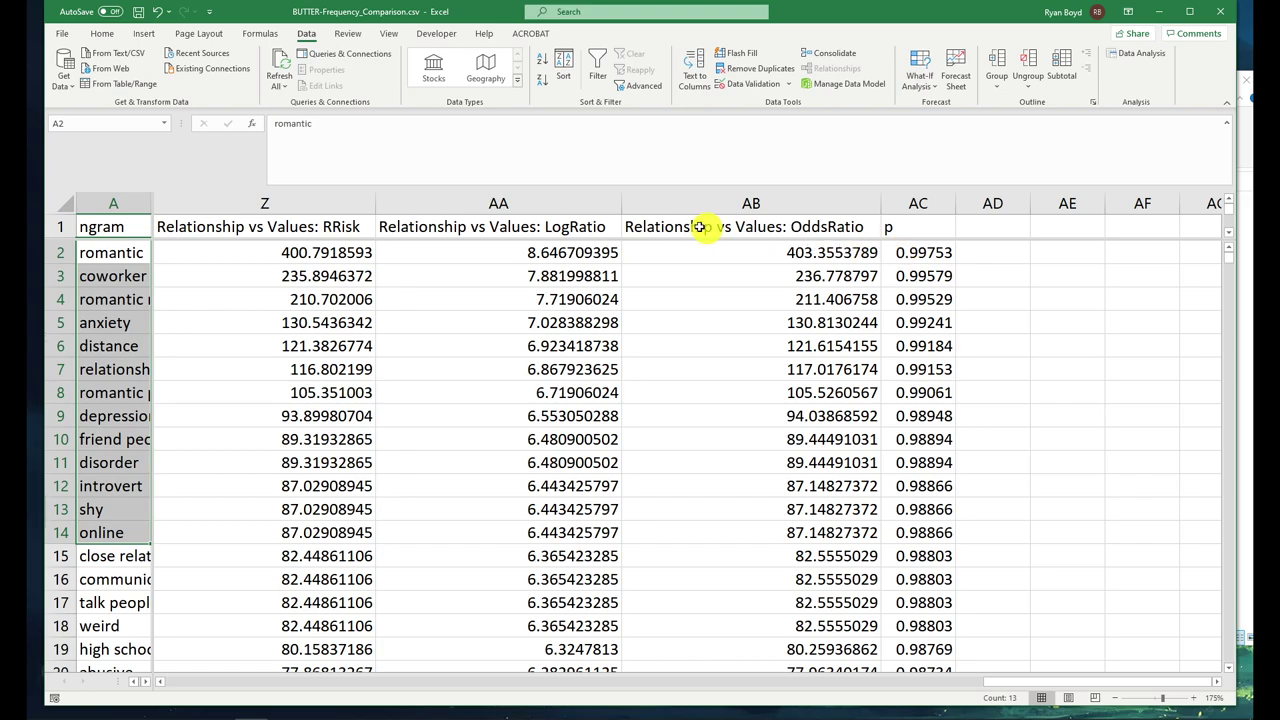
pyautogui.click(666, 226)
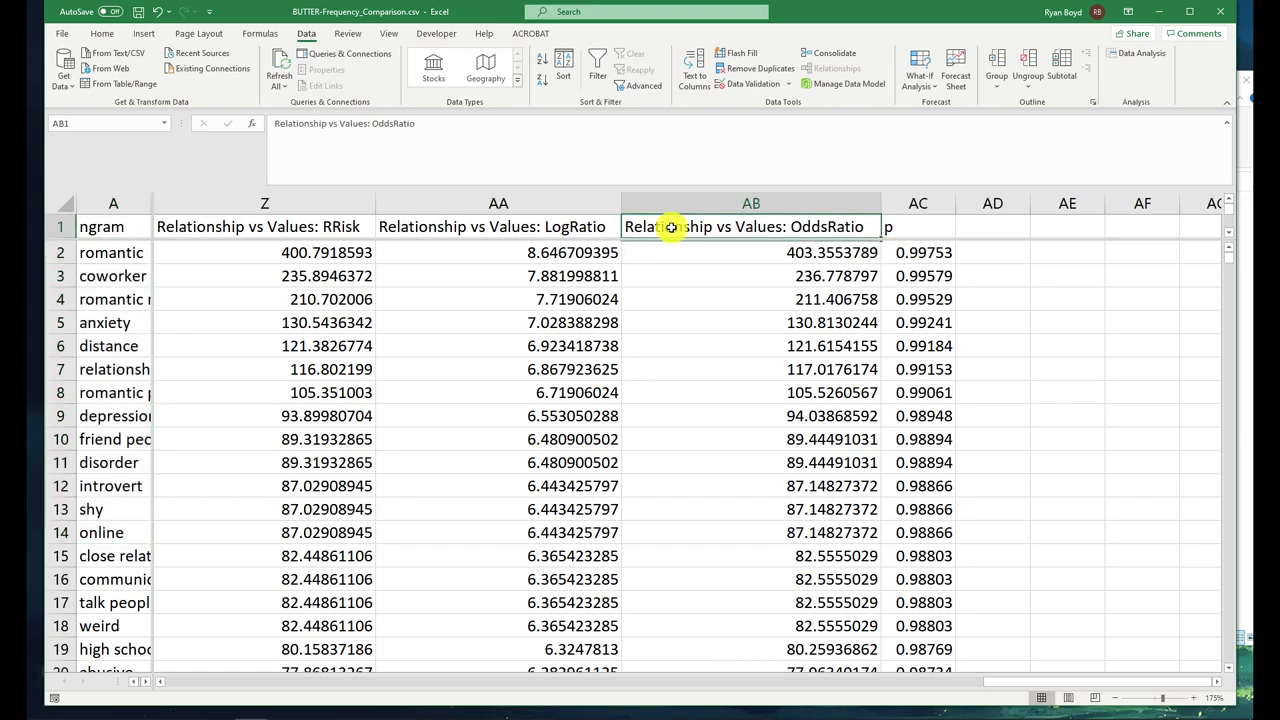
pyautogui.doubleClick(741, 227)
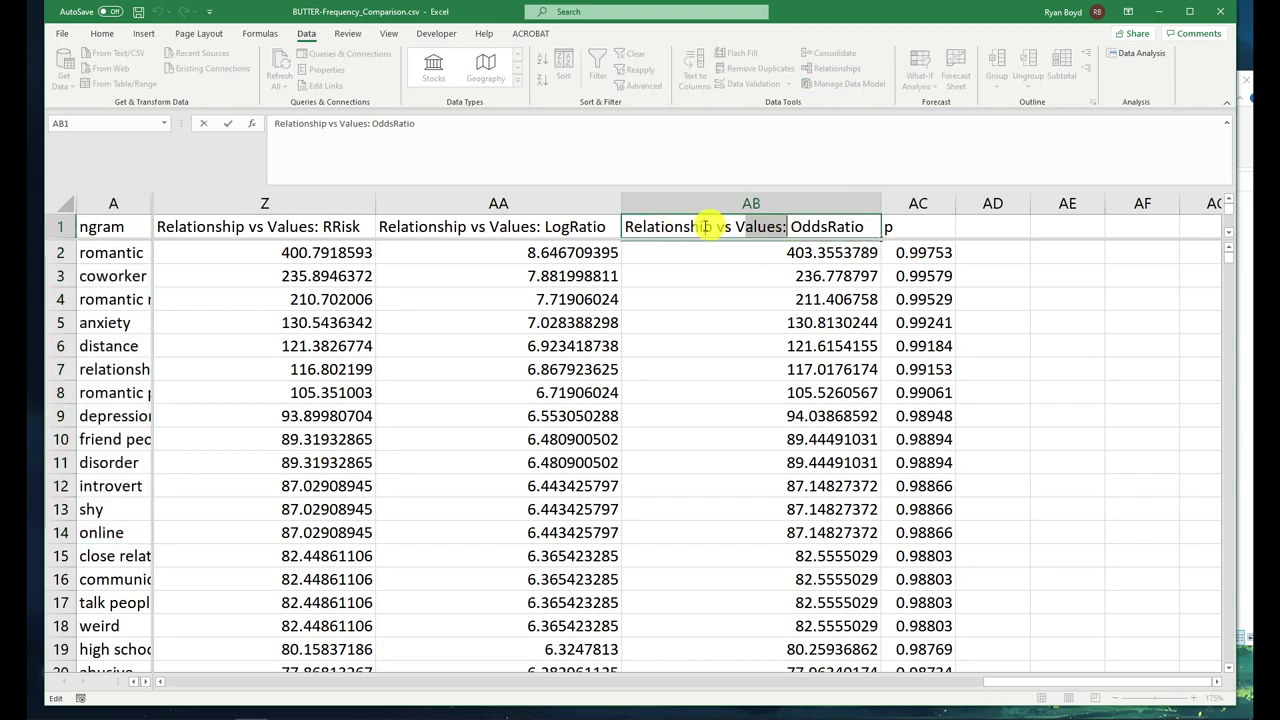
pyautogui.doubleClick(672, 226)
pyautogui.click(882, 333)
# - Review the n-grams further down the sorted list and those with the lowest p values, from guide up to moral
pyautogui.scroll(-4, 890, 334)
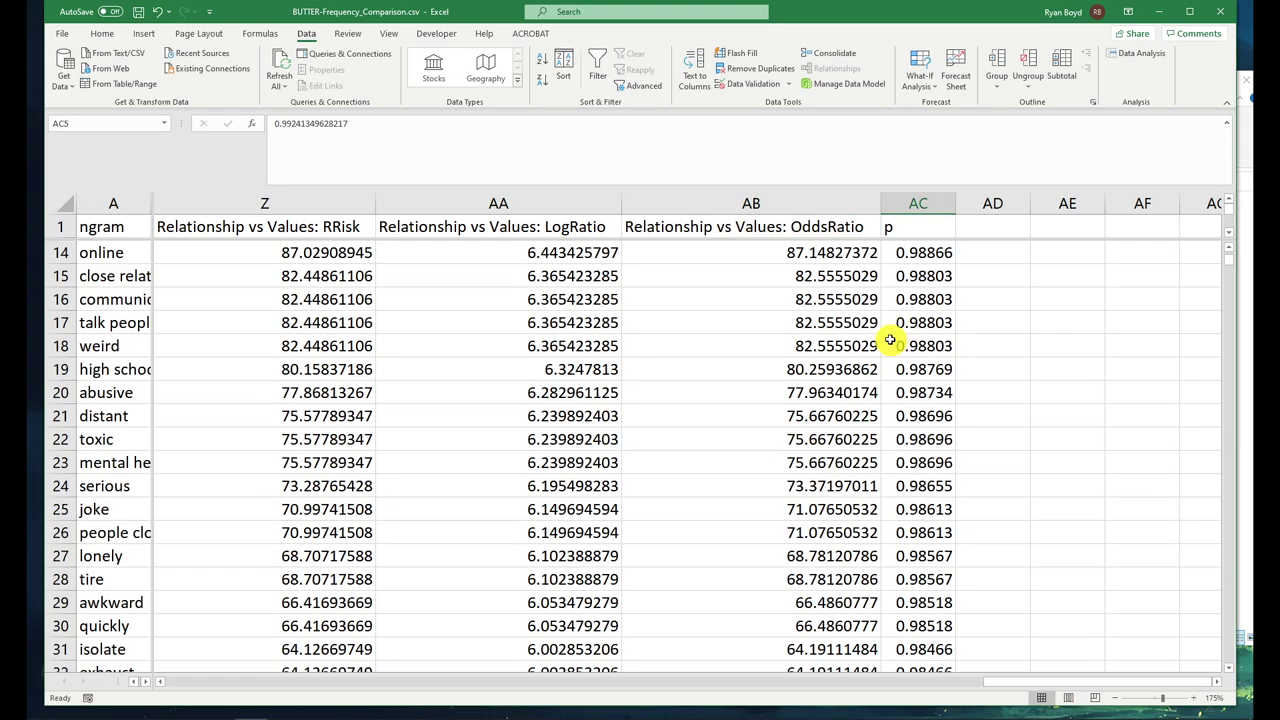
pyautogui.scroll(-5, 117, 376)
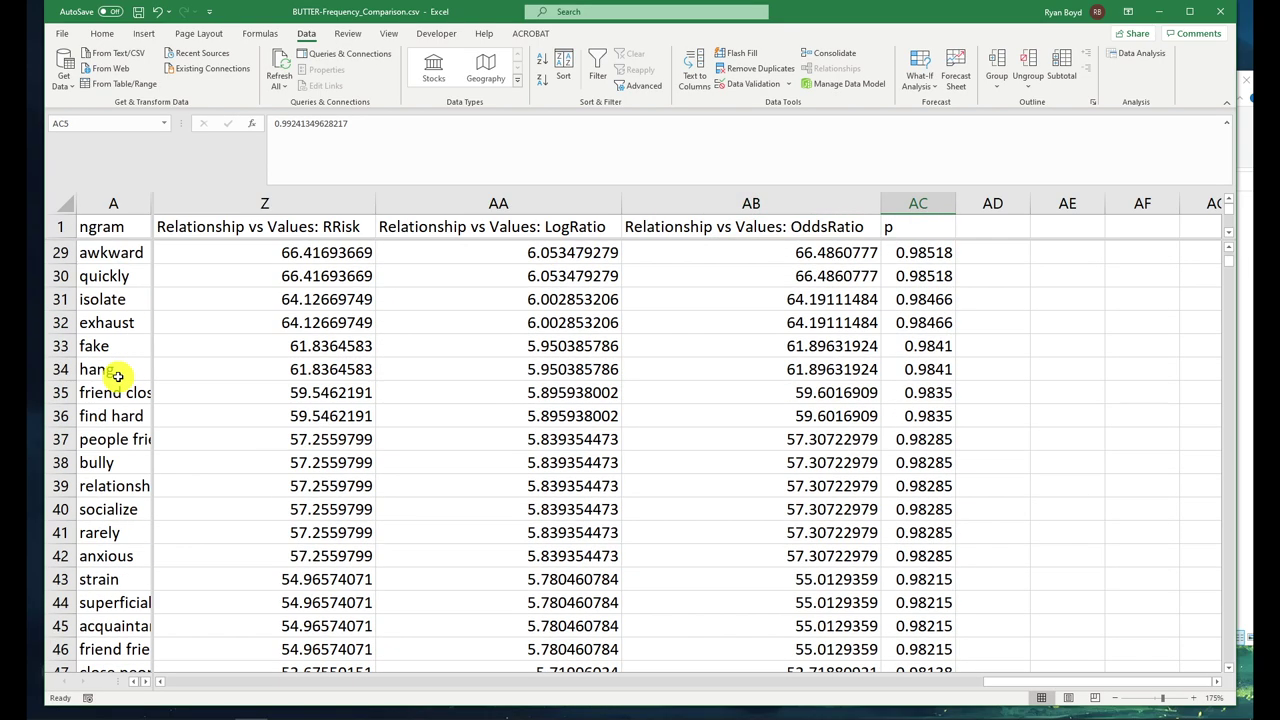
pyautogui.click(900, 490)
pyautogui.hotkey('ctrl', 'Down')
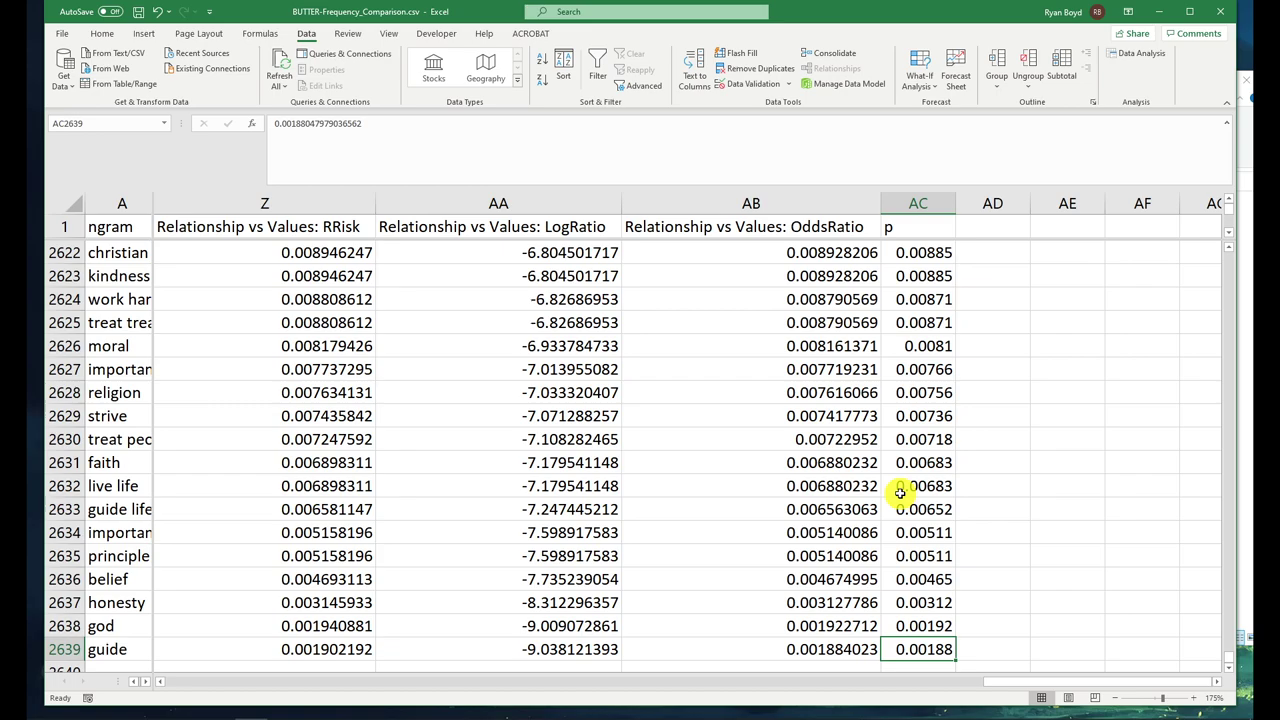
pyautogui.moveTo(100, 646); pyautogui.dragTo(106, 340)
pyautogui.click(121, 652)
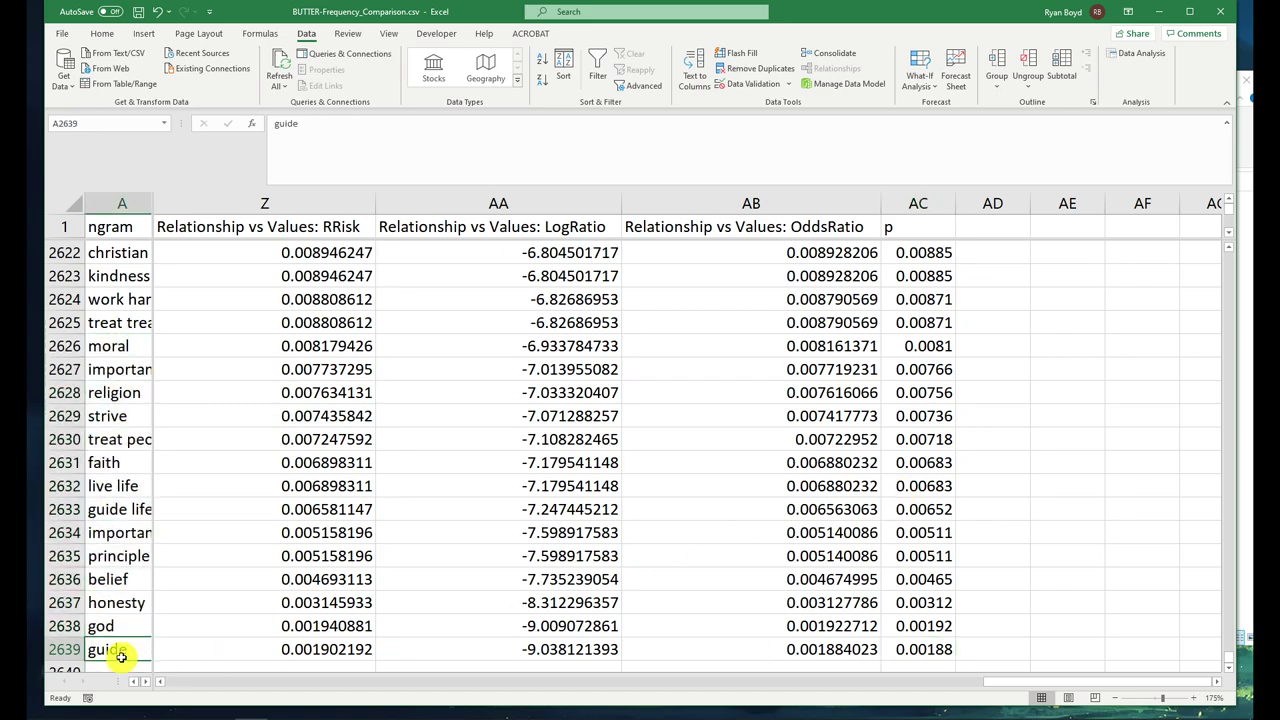
# - Examine the lowest p values at the end of the list alongside n-grams such as guide, faith and religion
pyautogui.click(925, 651)
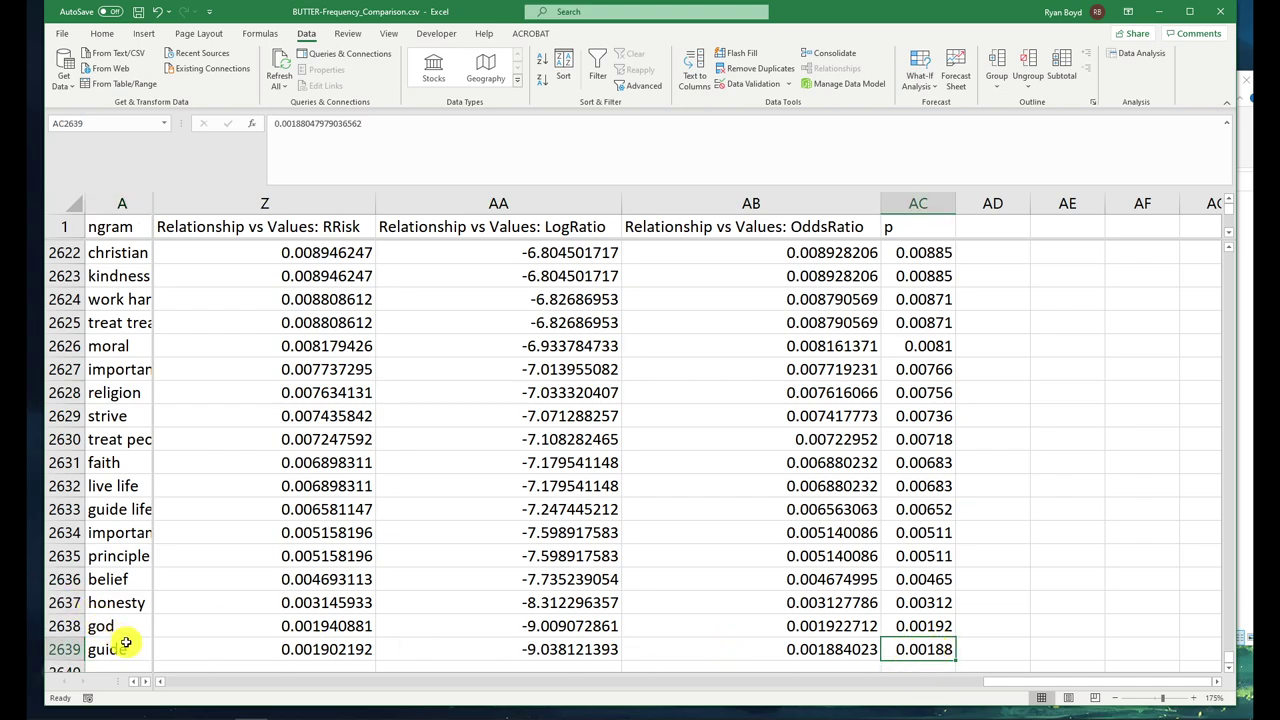
pyautogui.moveTo(126, 643); pyautogui.dragTo(128, 369)
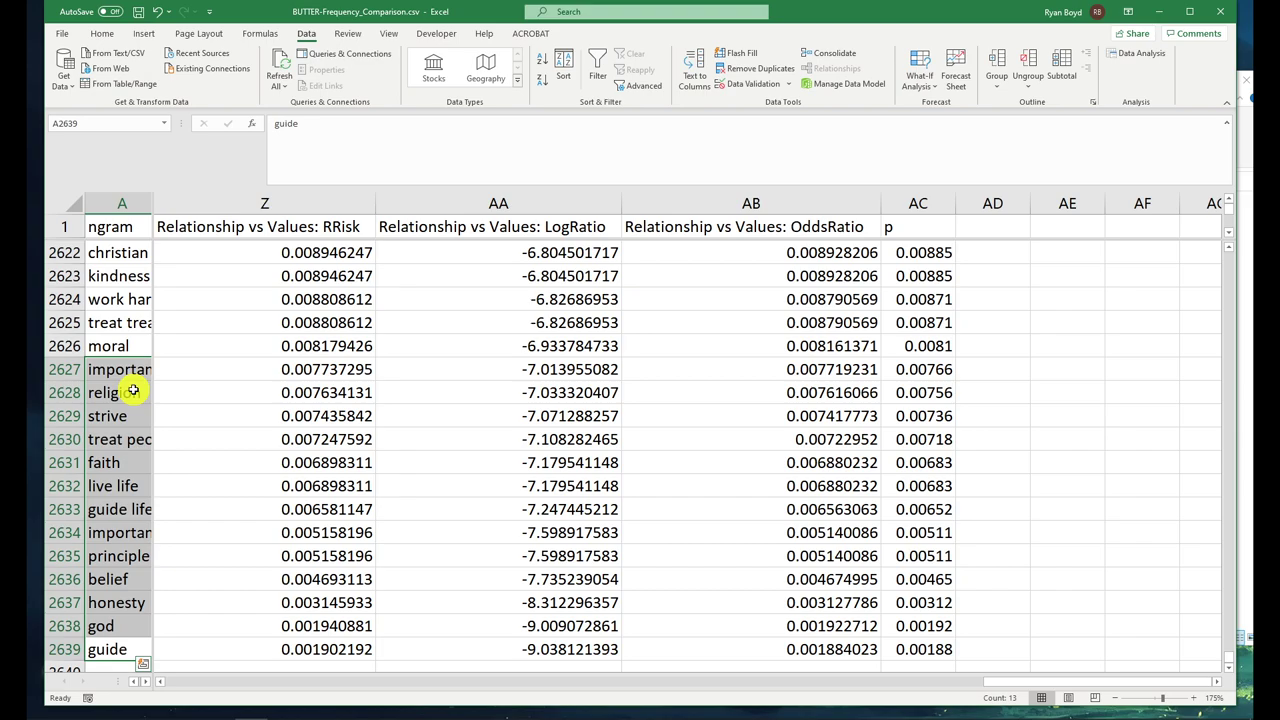
pyautogui.click(133, 391)
pyautogui.click(106, 462)
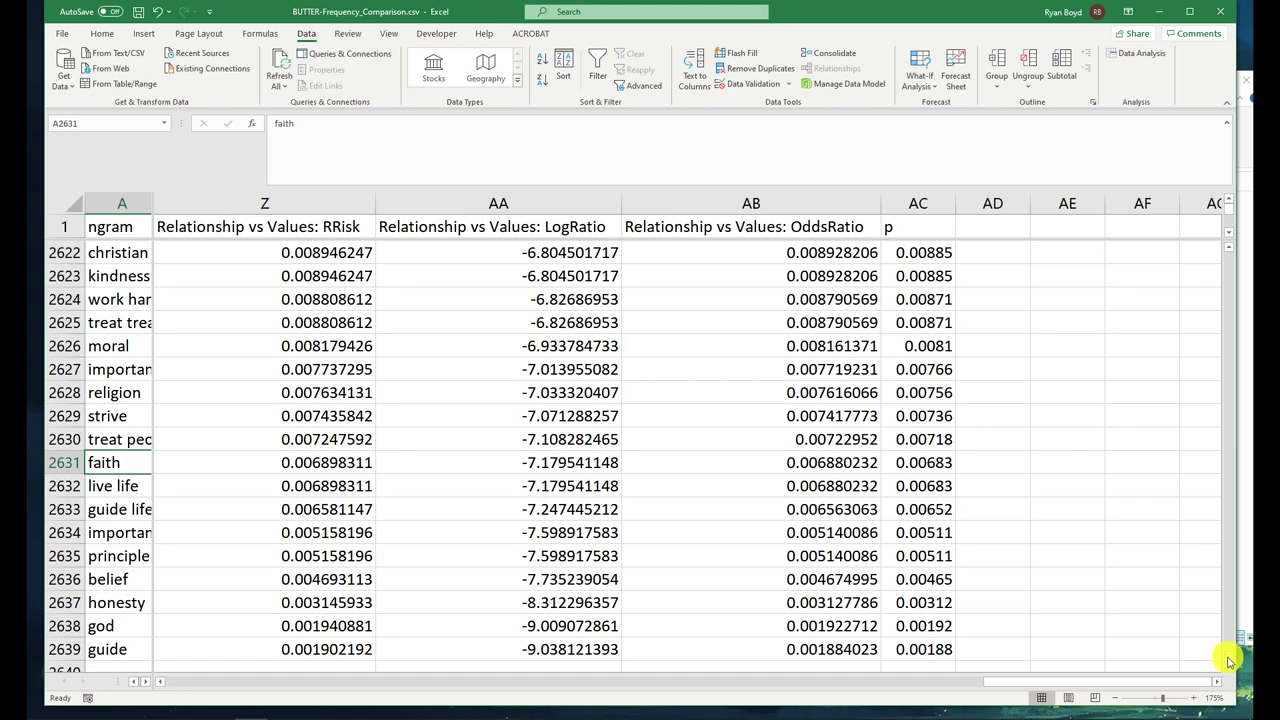
pyautogui.click(988, 437)
pyautogui.click(926, 369)
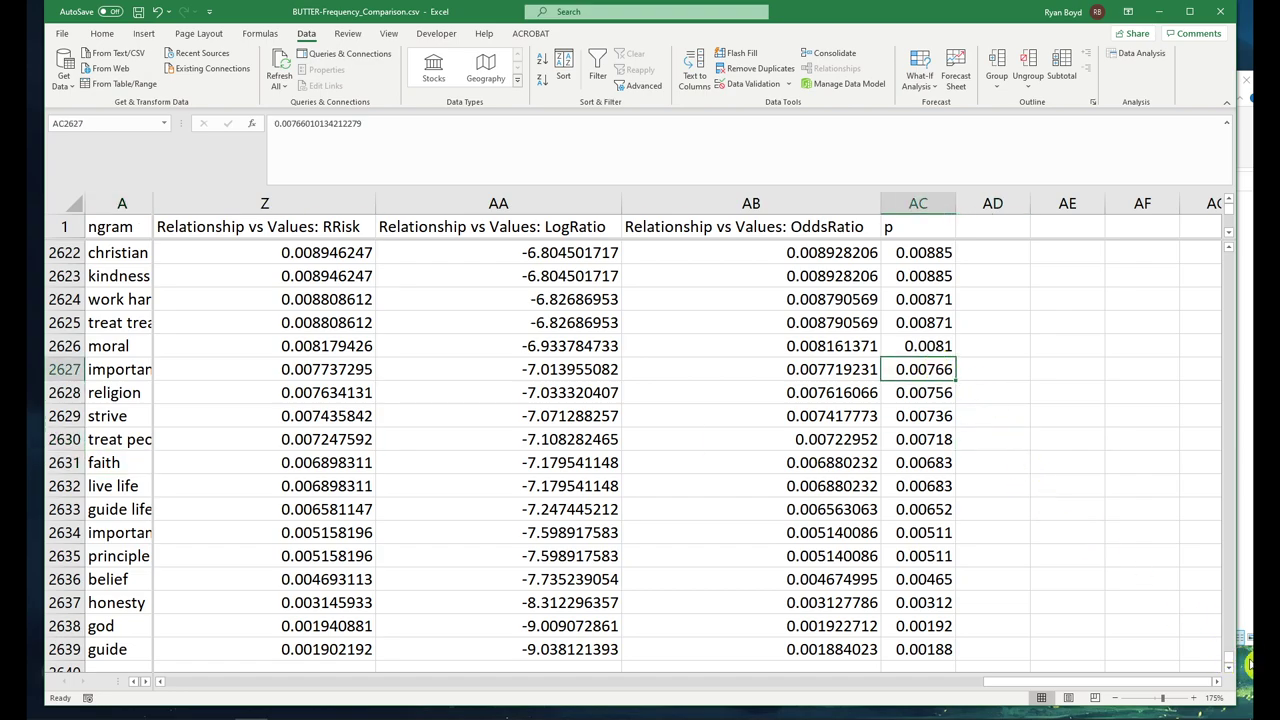
# - Review the p values around 0.5 in the middle of the sorted list, from figure down to grow
pyautogui.moveTo(1230, 656); pyautogui.dragTo(1211, 583)
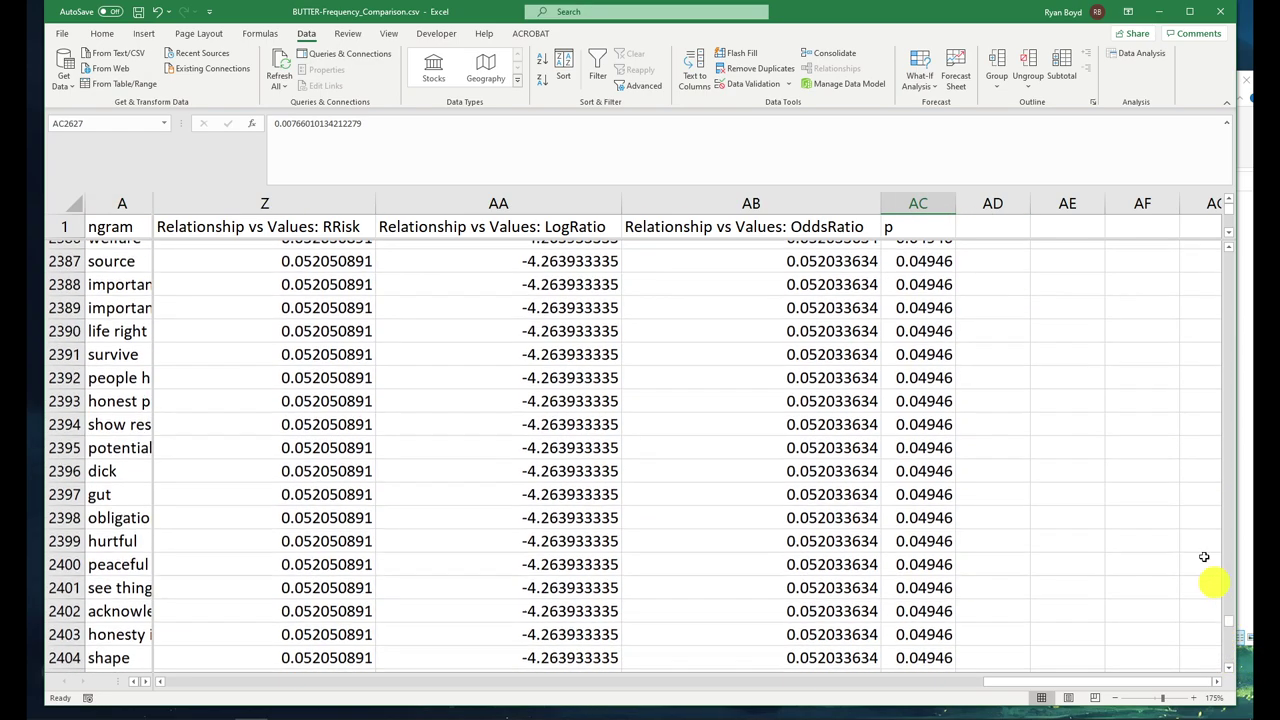
pyautogui.click(915, 222)
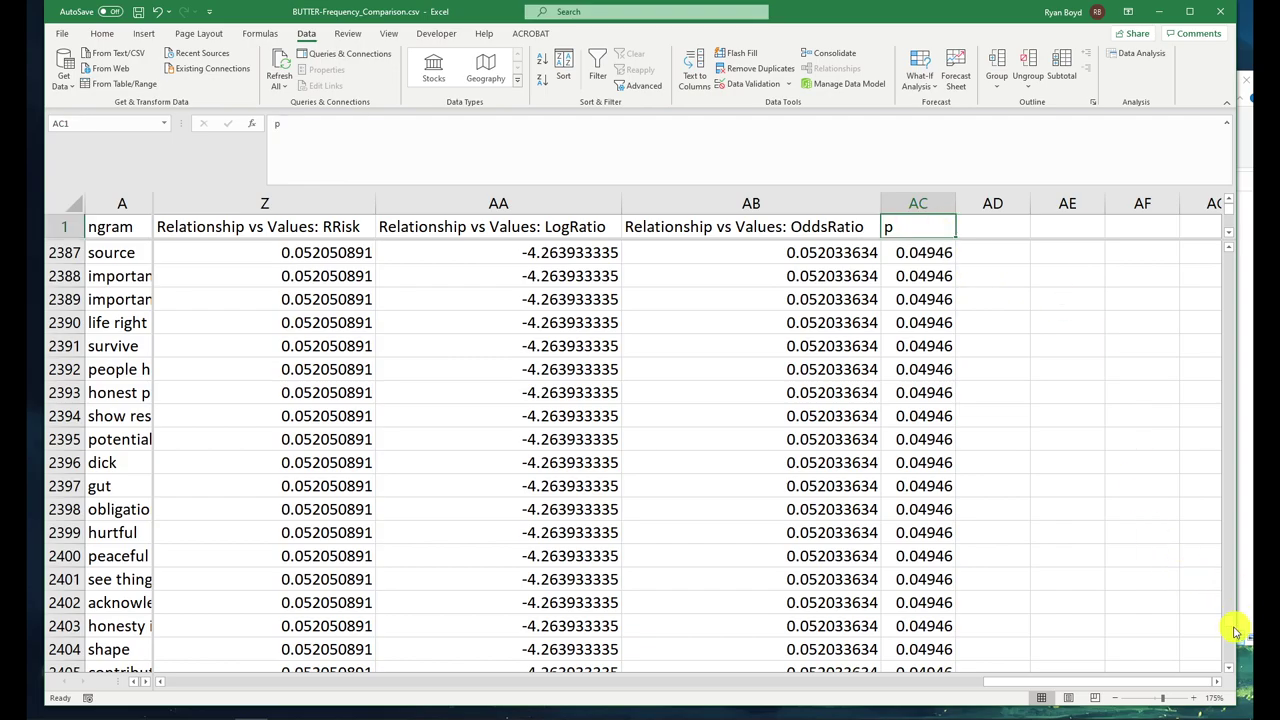
pyautogui.moveTo(1230, 624); pyautogui.dragTo(1237, 515)
pyautogui.moveTo(1235, 515); pyautogui.dragTo(1229, 499)
pyautogui.moveTo(922, 321); pyautogui.dragTo(930, 486)
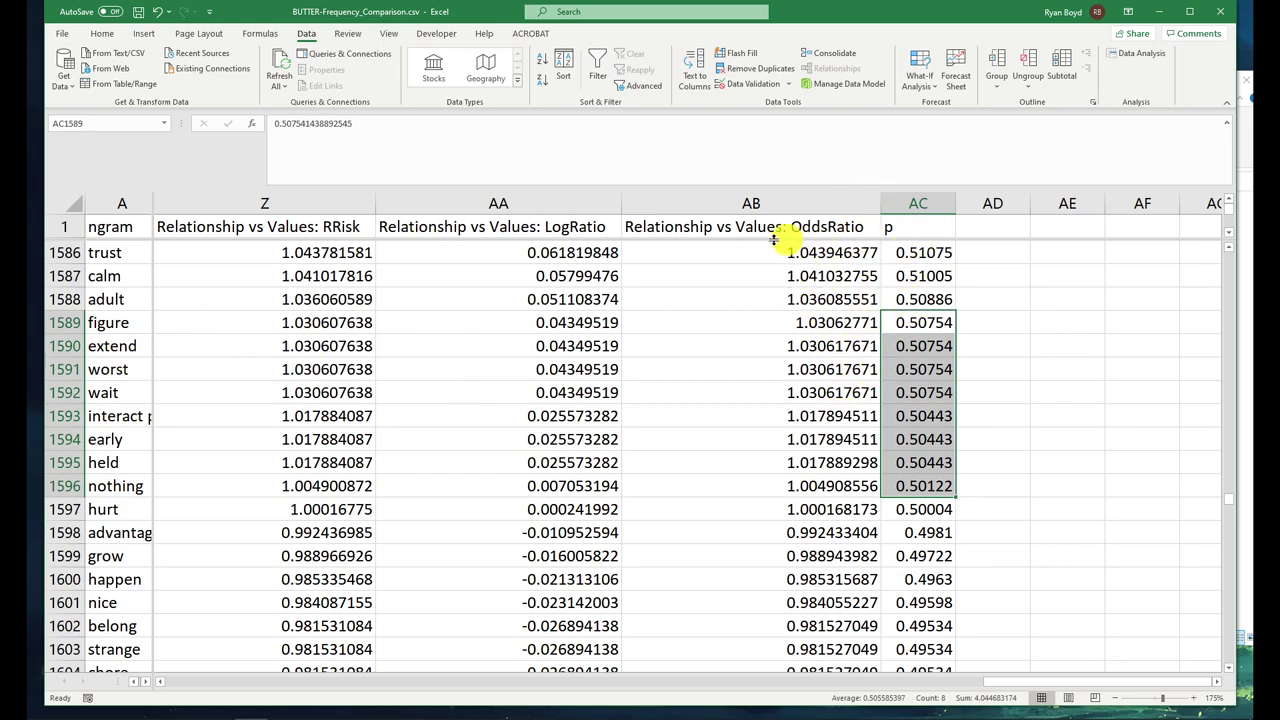
pyautogui.moveTo(922, 323); pyautogui.dragTo(934, 548)
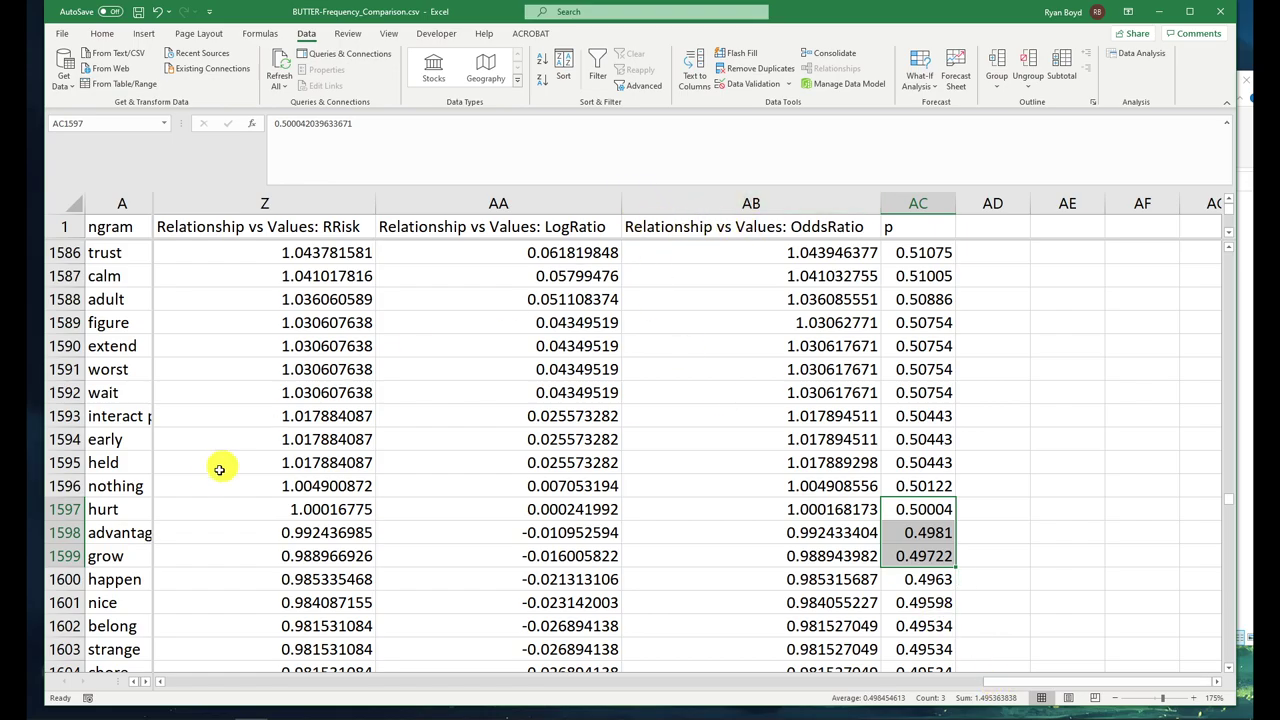
# - Compare the Relationship_Freq and Values_Freq counts for the n-grams from nothing down to the one just below hurt
pyautogui.moveTo(1057, 686); pyautogui.dragTo(323, 700)
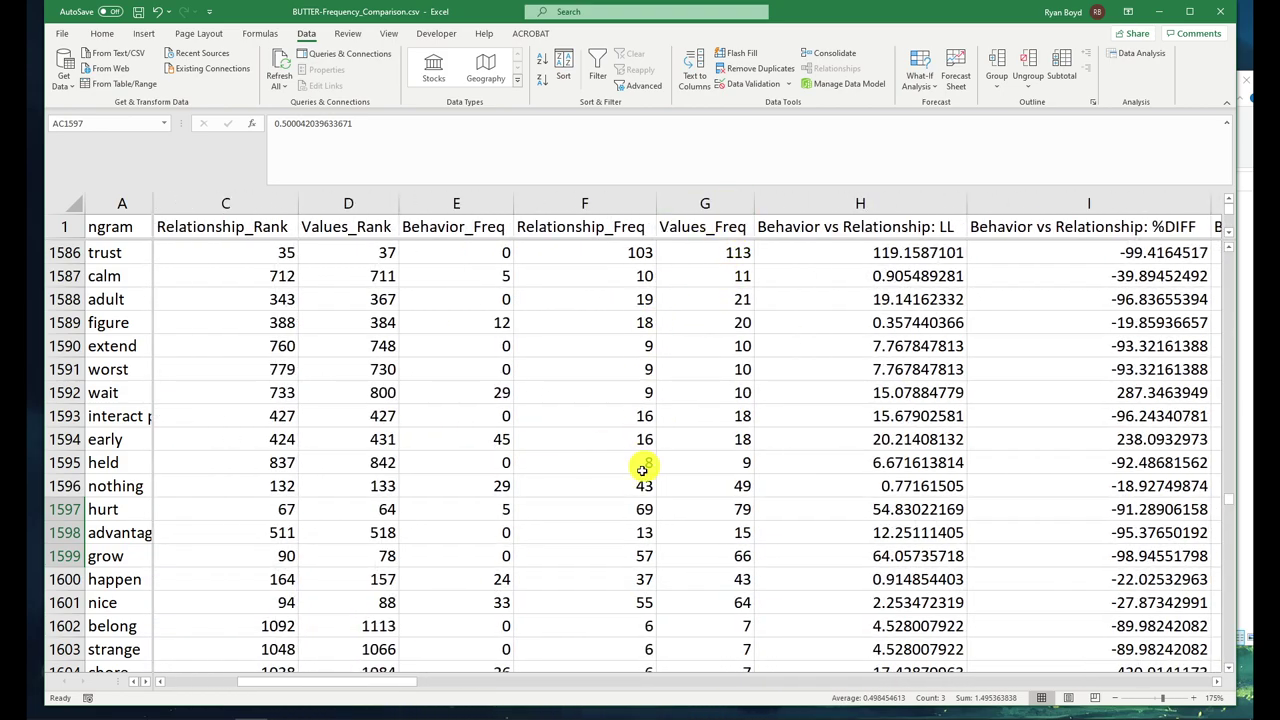
pyautogui.click(637, 485)
pyautogui.moveTo(637, 485); pyautogui.dragTo(733, 537)
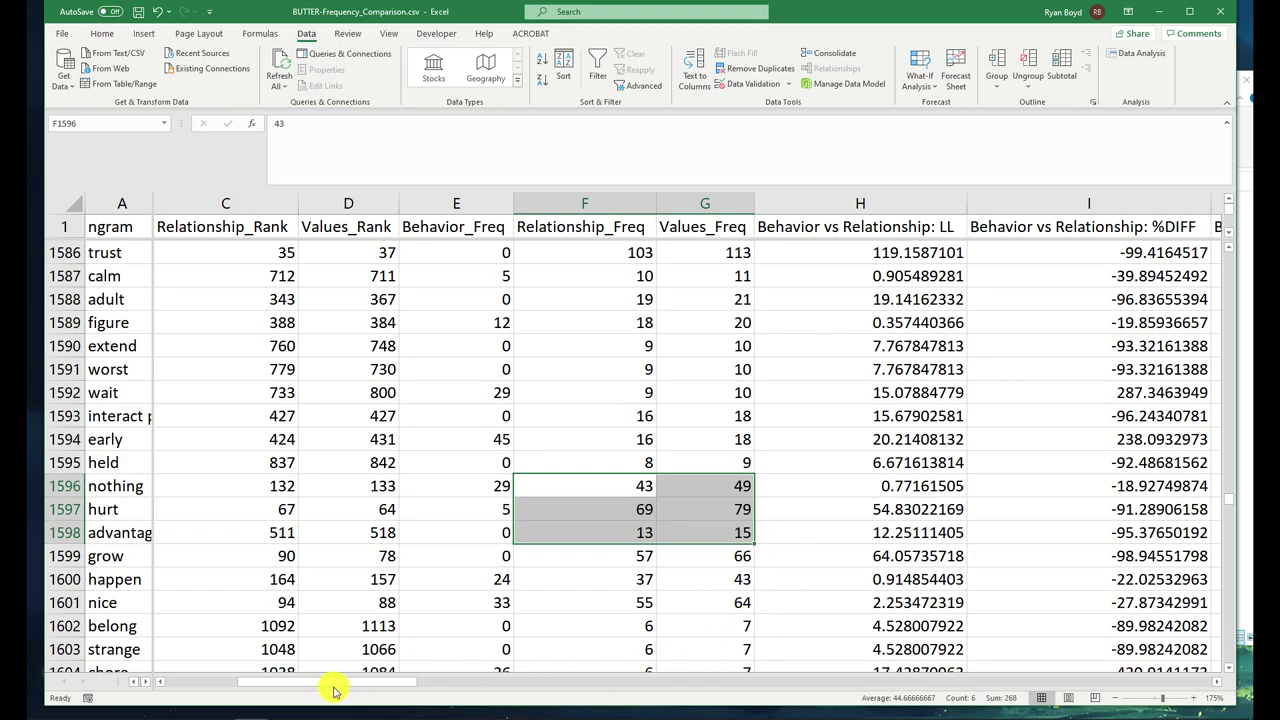
pyautogui.moveTo(403, 683); pyautogui.dragTo(1218, 685)
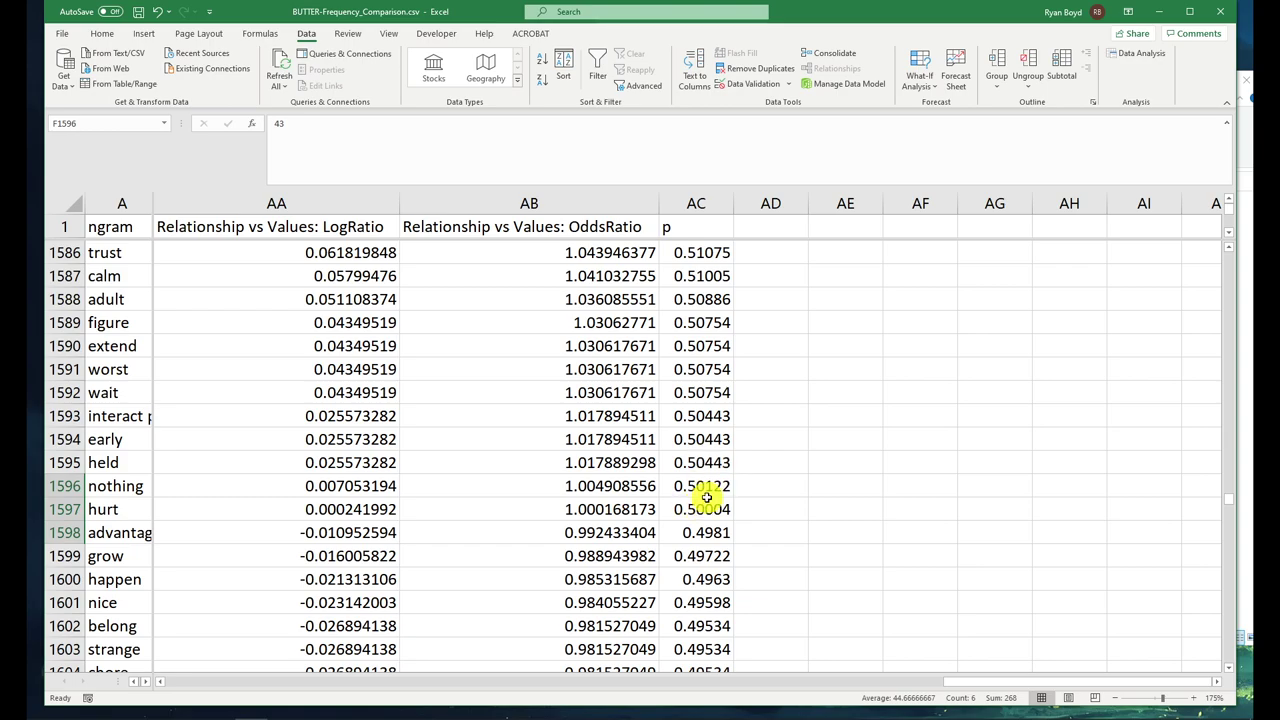
# - Examine the near-0.5 p values and their n-grams in the rows from nothing to grow
pyautogui.scroll(-2, 710, 485)
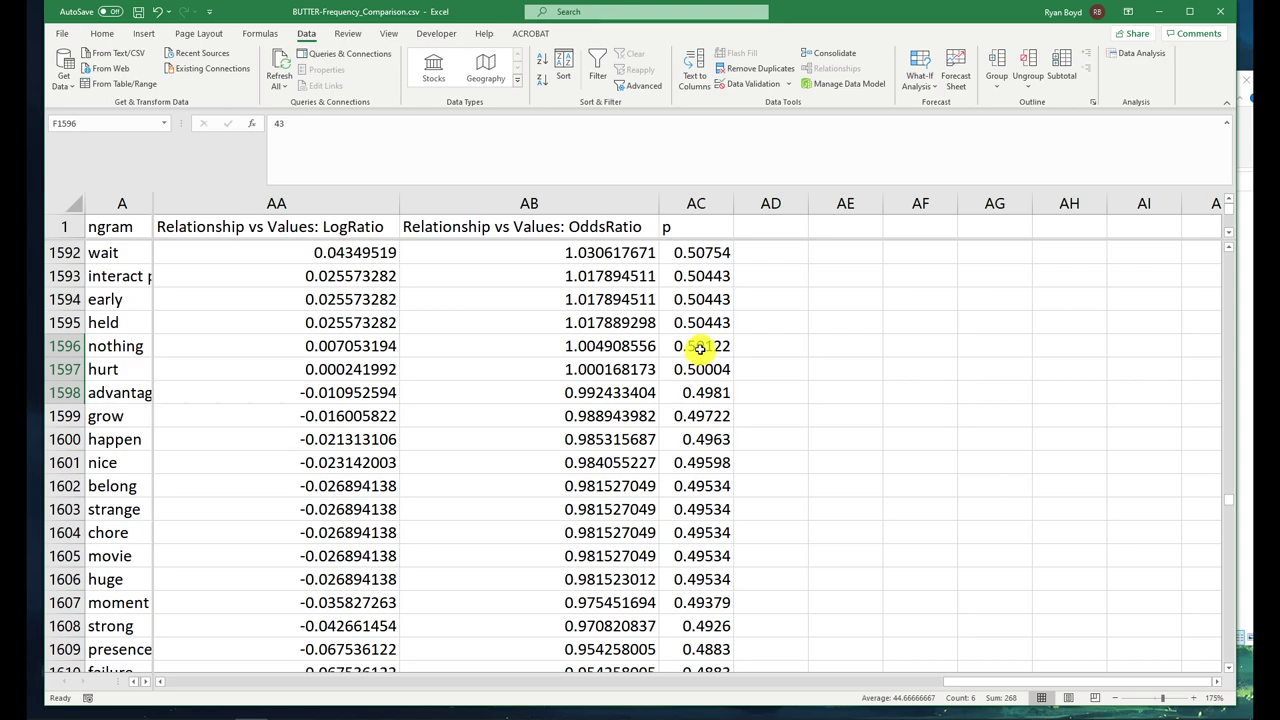
pyautogui.moveTo(696, 346); pyautogui.dragTo(711, 414)
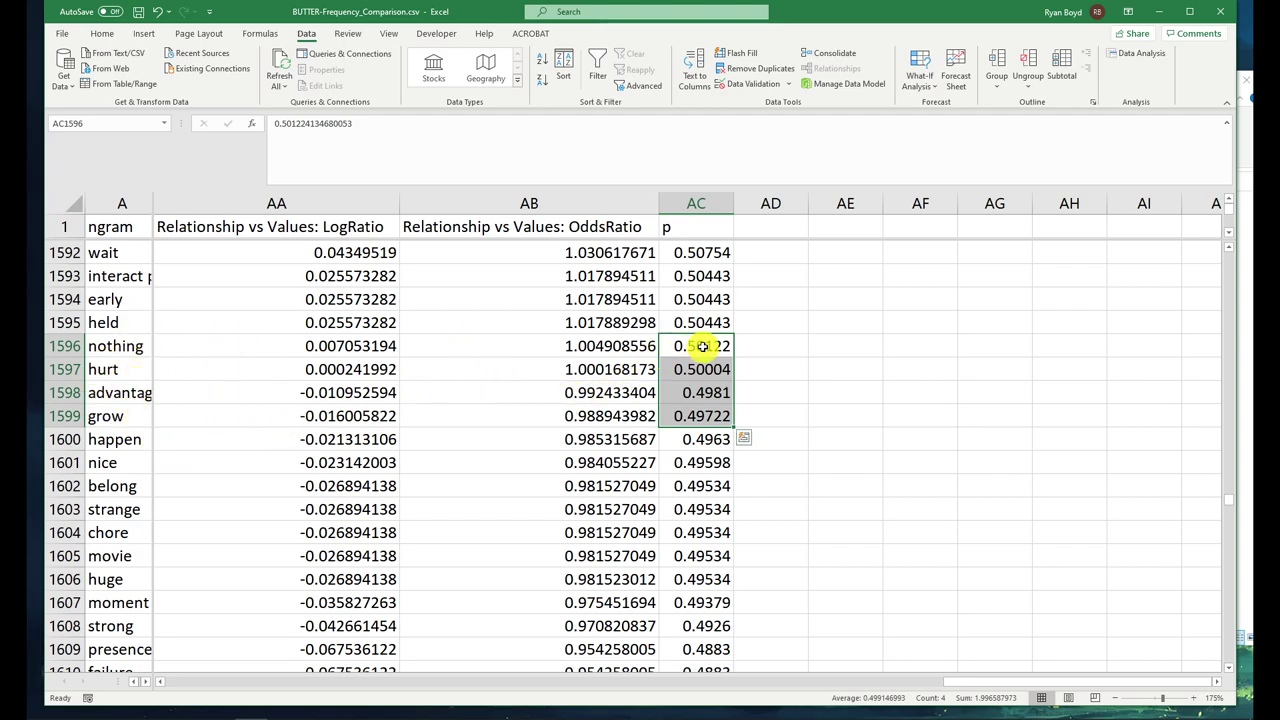
pyautogui.moveTo(703, 346); pyautogui.dragTo(709, 419)
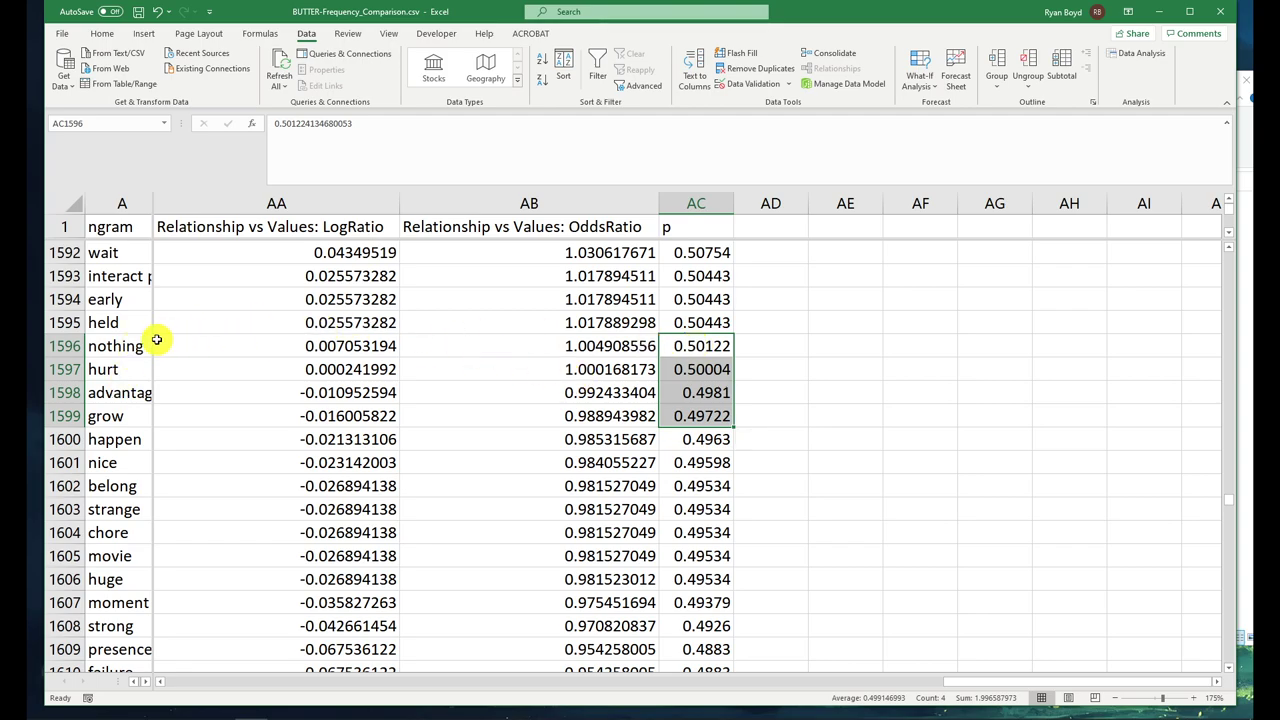
pyautogui.moveTo(114, 340); pyautogui.dragTo(113, 422)
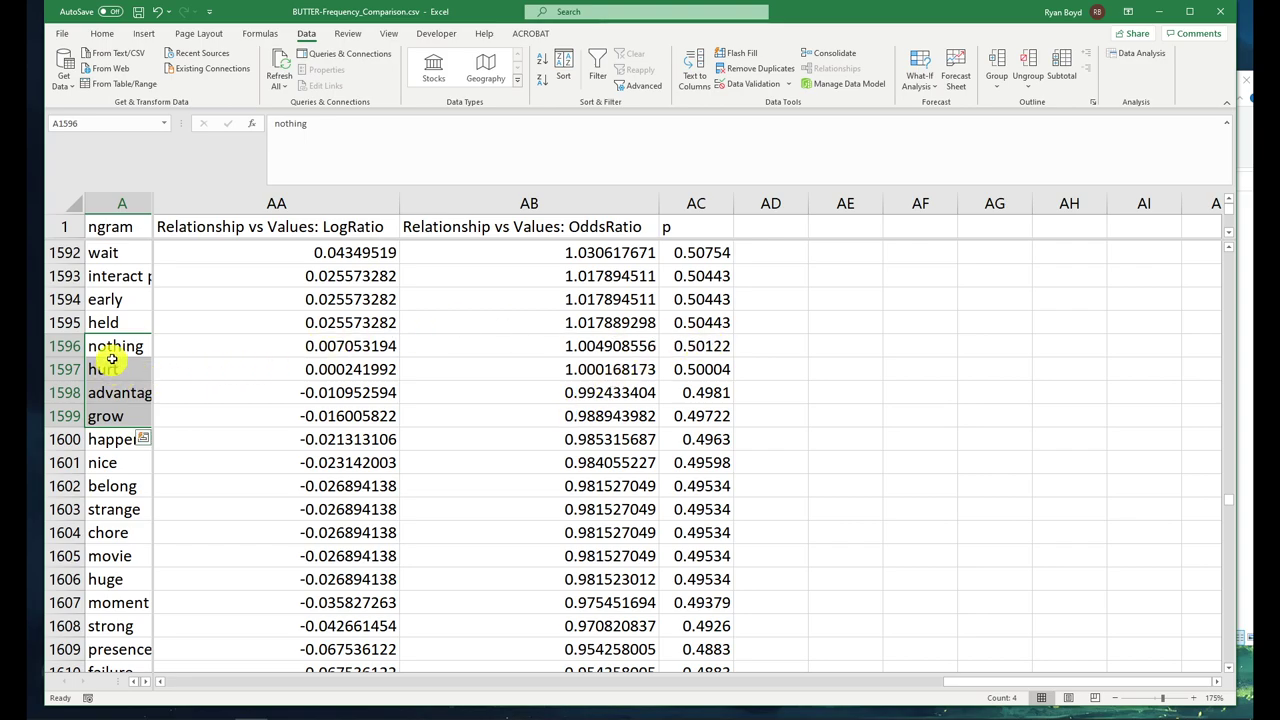
pyautogui.click(700, 346)
pyautogui.moveTo(700, 346); pyautogui.dragTo(715, 405)
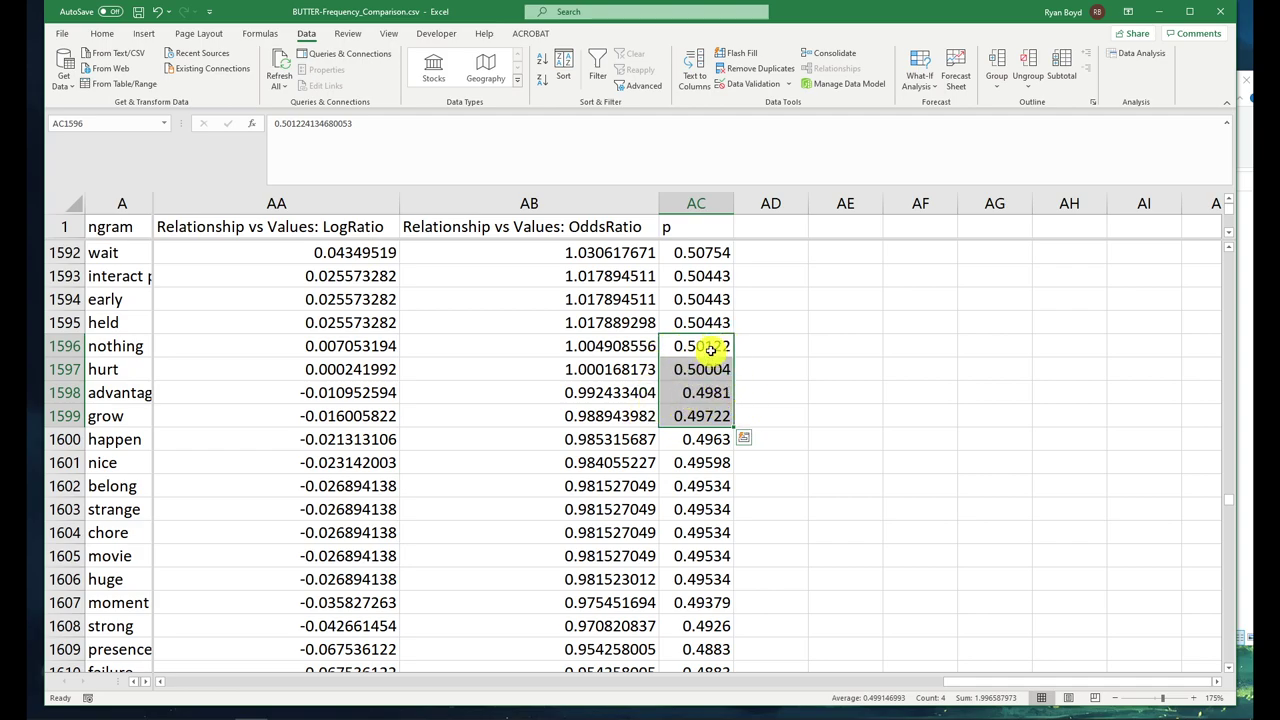
pyautogui.click(719, 276)
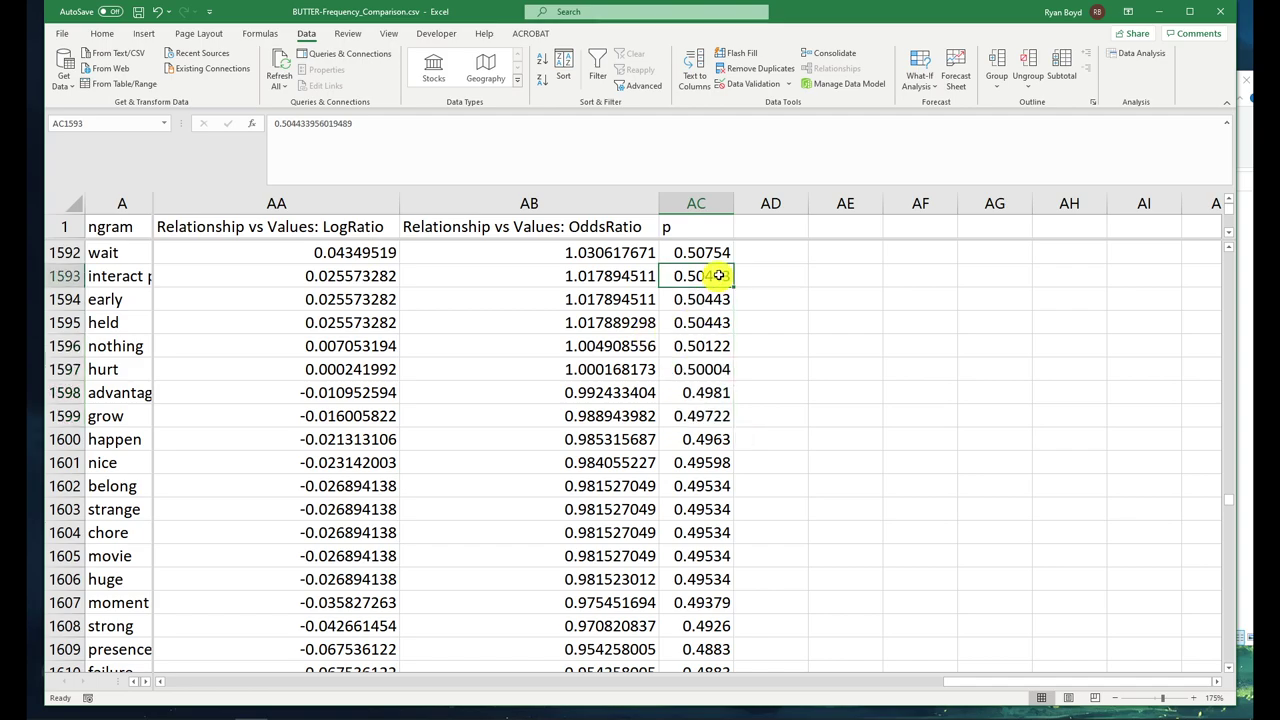
# - Close the BUTTER-Frequency_Comparison.csv workbook and show the Compare Frequencies plugin's description in BUTTER
pyautogui.click(1220, 11)
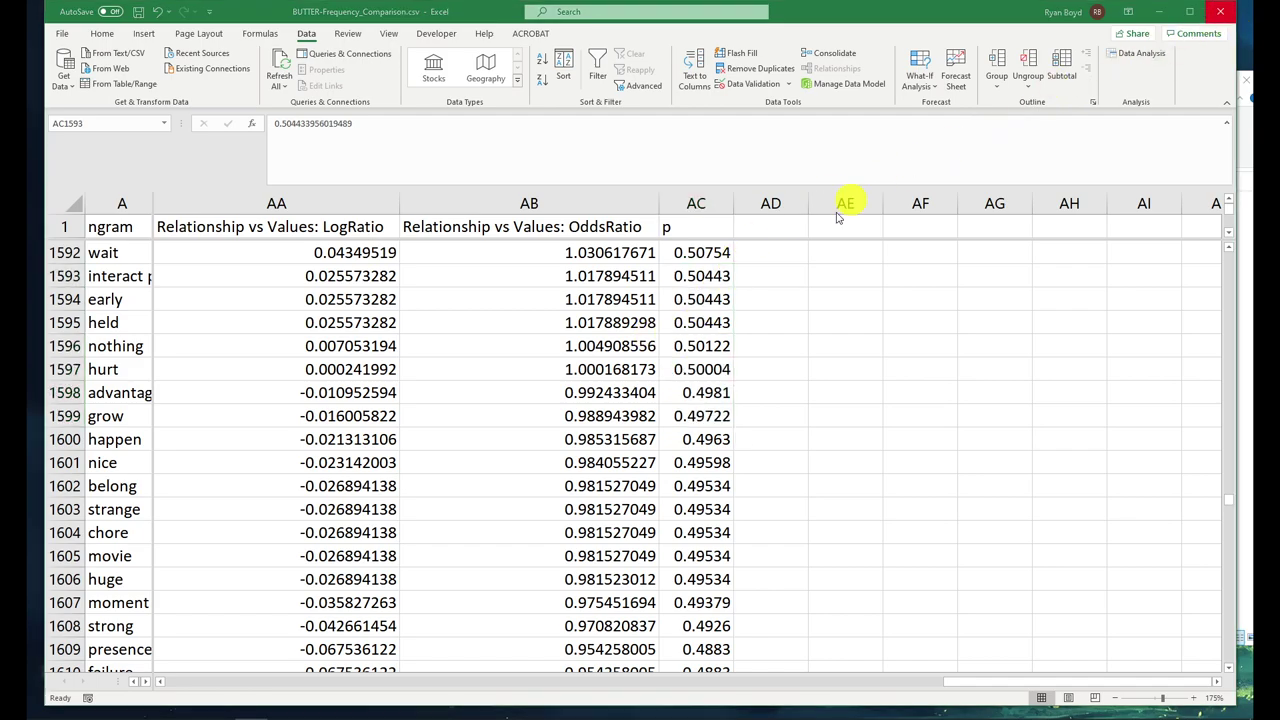
pyautogui.click(612, 383)
pyautogui.click(486, 120)
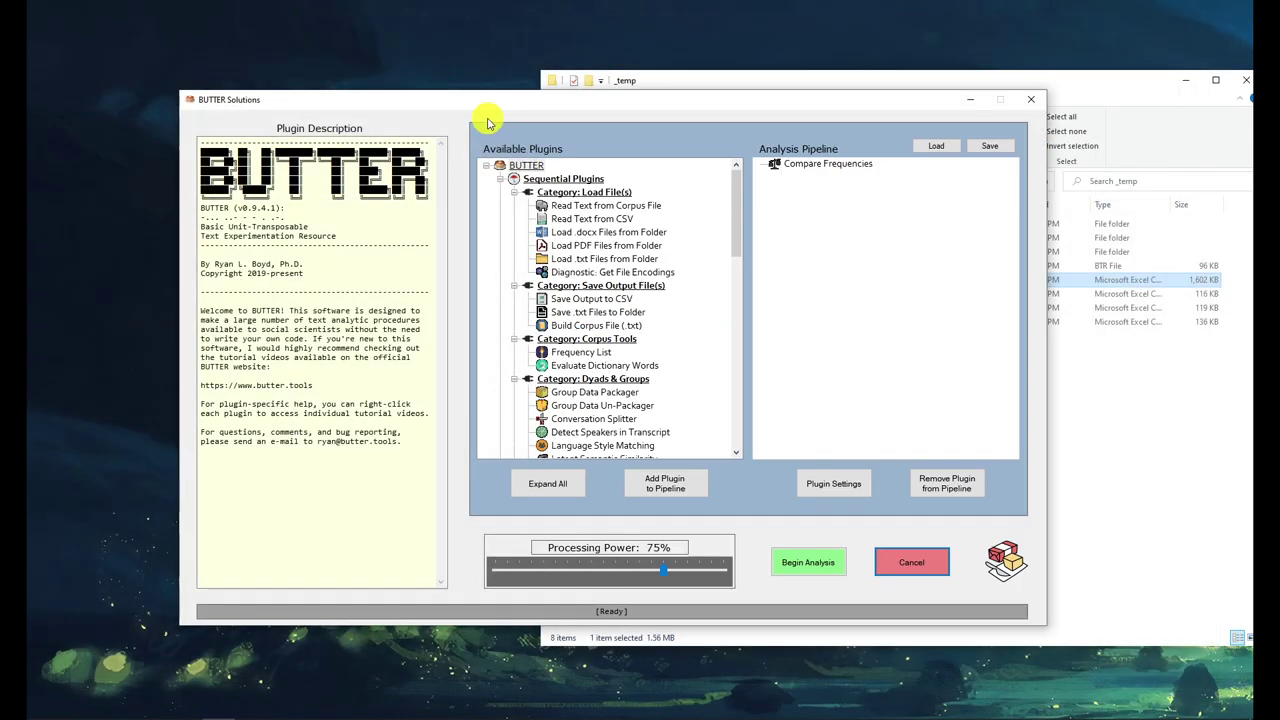
pyautogui.click(800, 164)
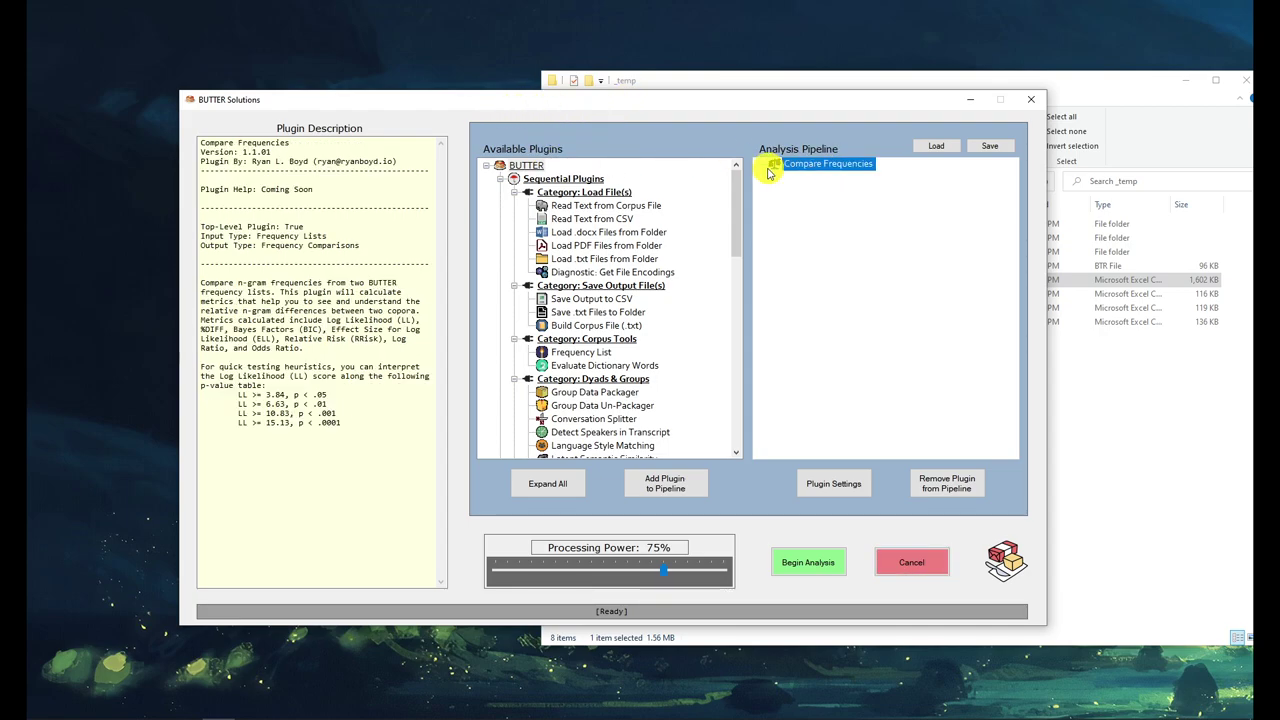
# - Switch to the _temp folder in File Explorer and select Freq-Behavior.csv, Freq-Relationship.csv and Freq-Values.csv
pyautogui.click(1157, 406)
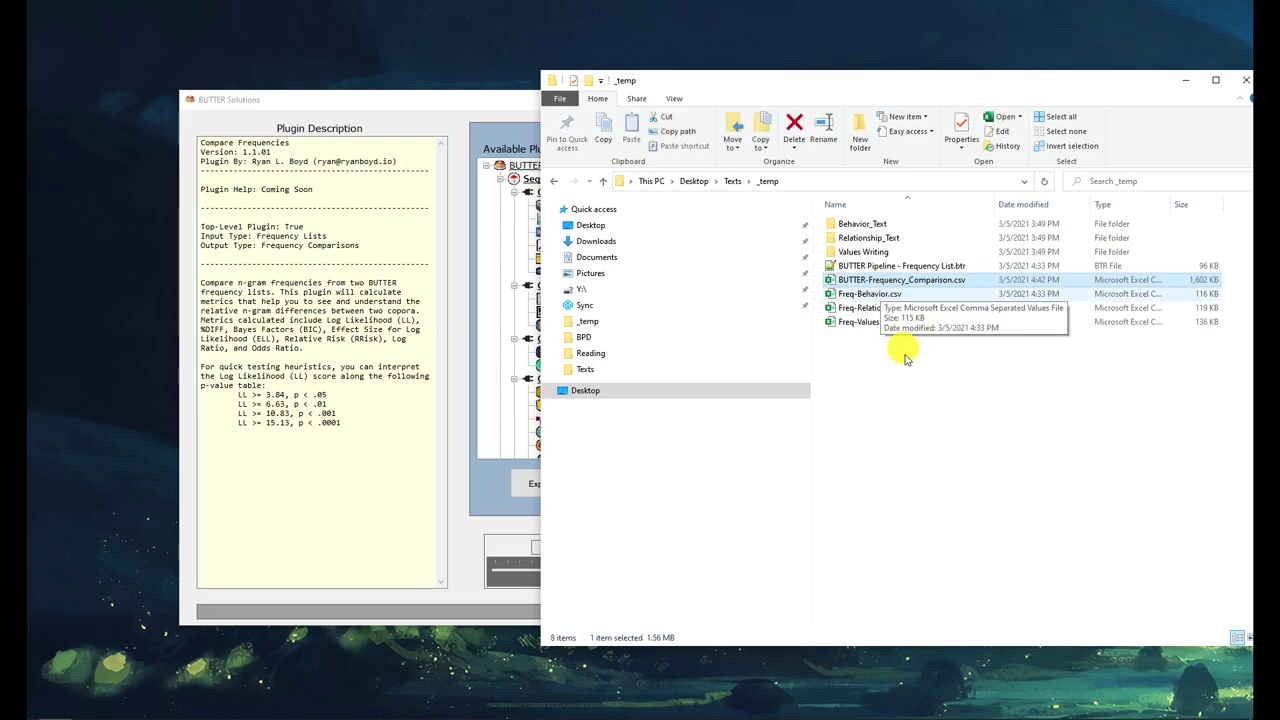
pyautogui.moveTo(910, 368); pyautogui.dragTo(885, 295)
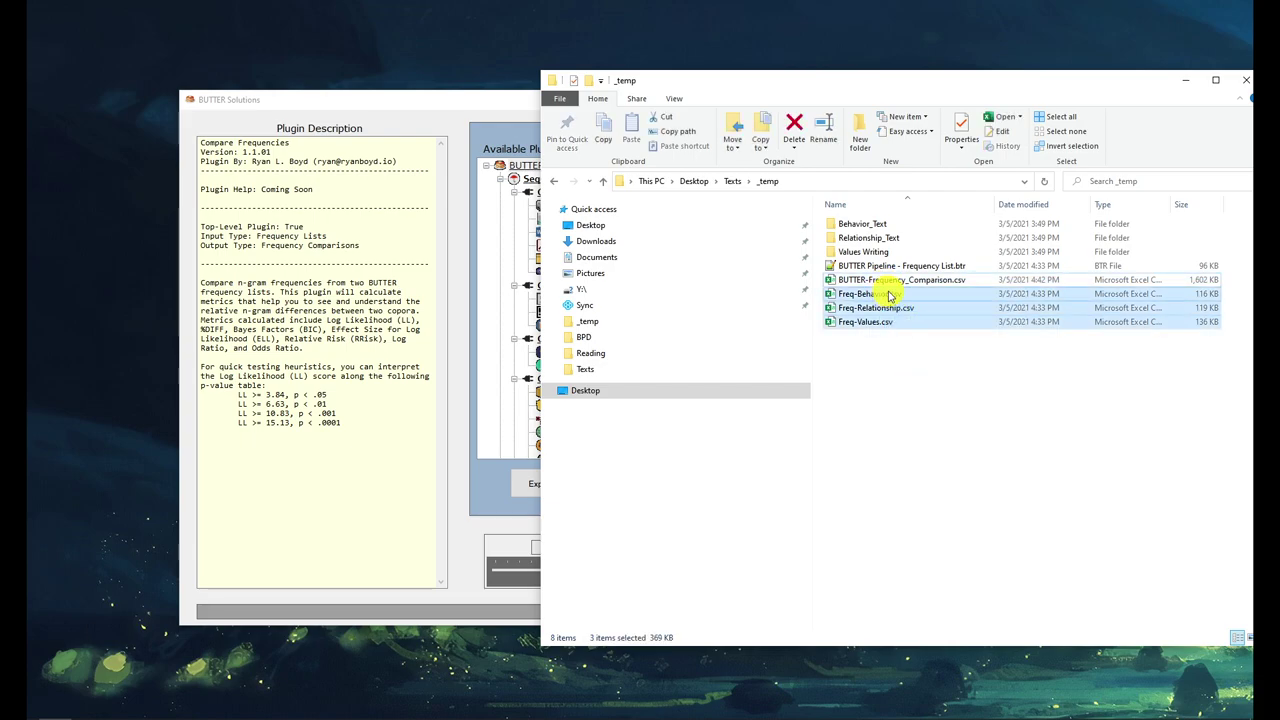